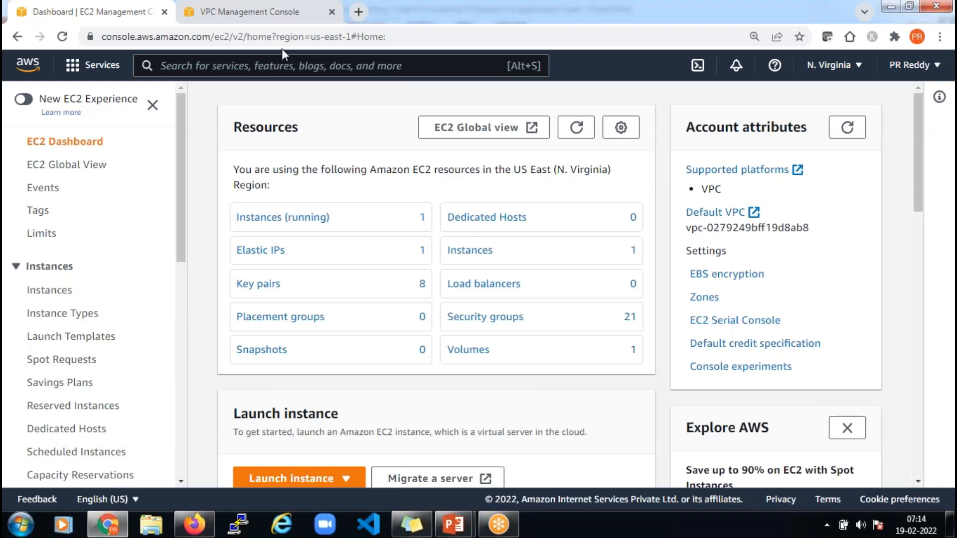
# In the VPC console, create VPC dpt4-vpc-01 with IPv4 CIDR block 192.168.0.0/16
pyautogui.click(280, 15)
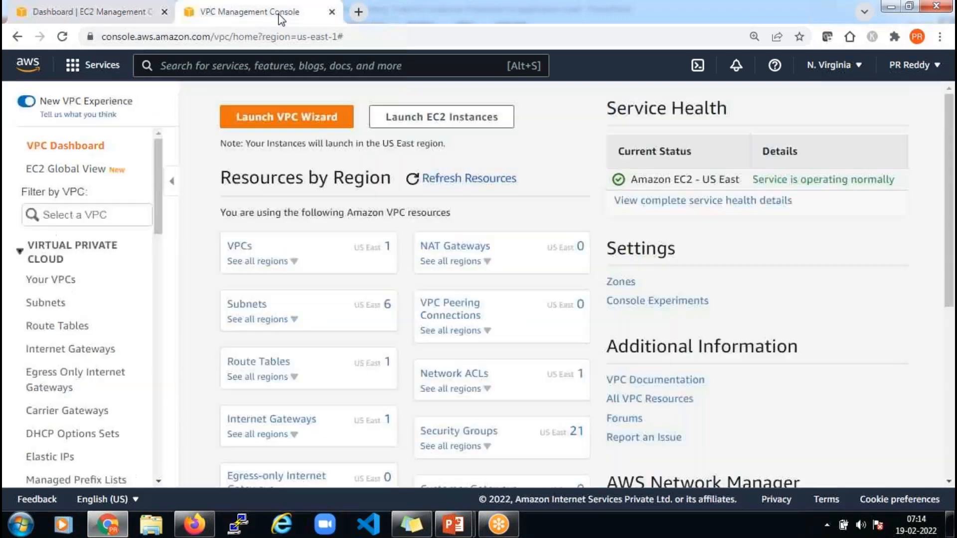
pyautogui.click(69, 281)
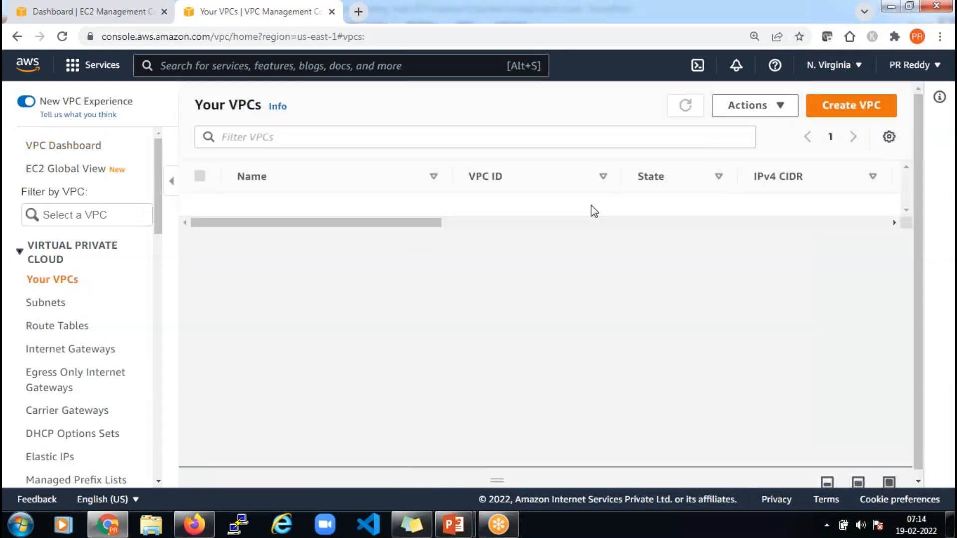
pyautogui.click(855, 111)
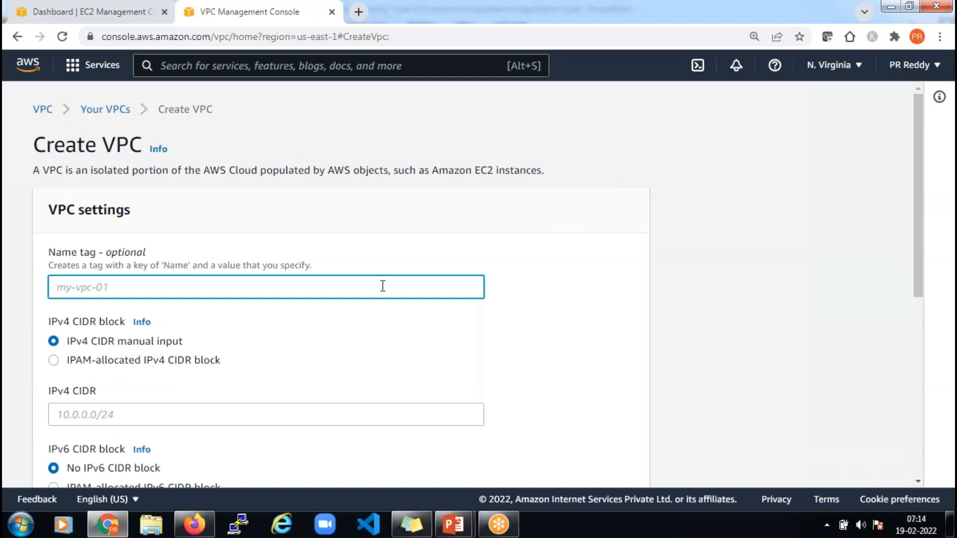
pyautogui.write('dpt4-vpc-01')
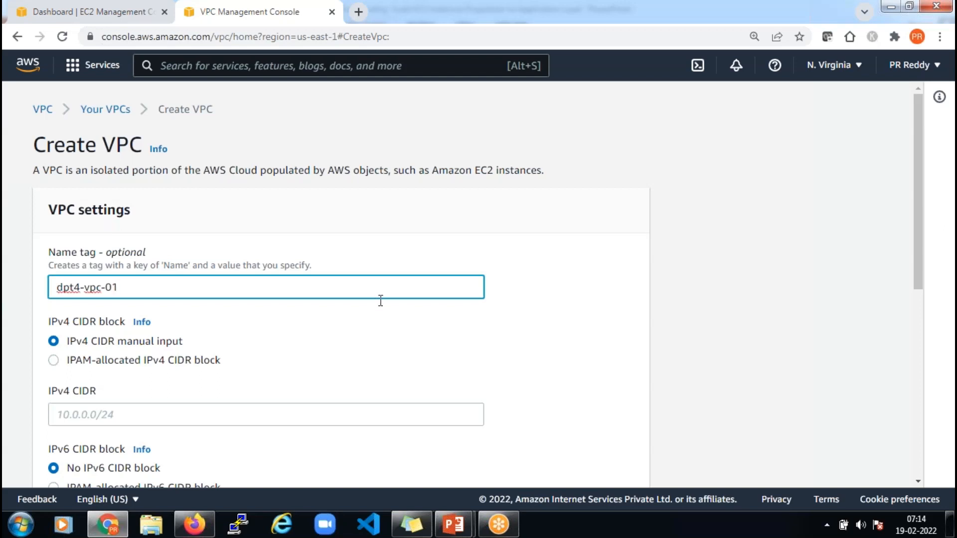
pyautogui.scroll(-3, 273, 341)
pyautogui.click(200, 274)
pyautogui.write('192.1')
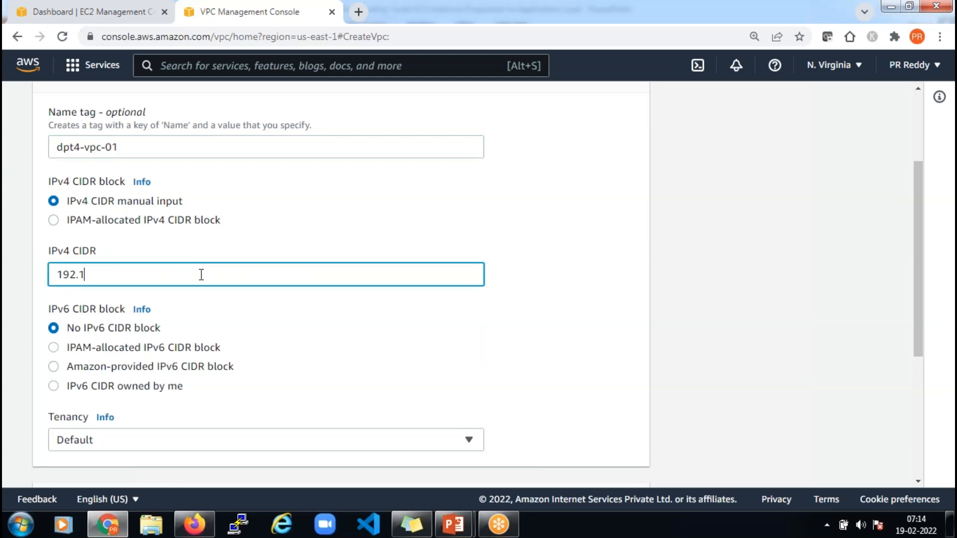
pyautogui.write('68.0.0/16')
pyautogui.click(547, 298)
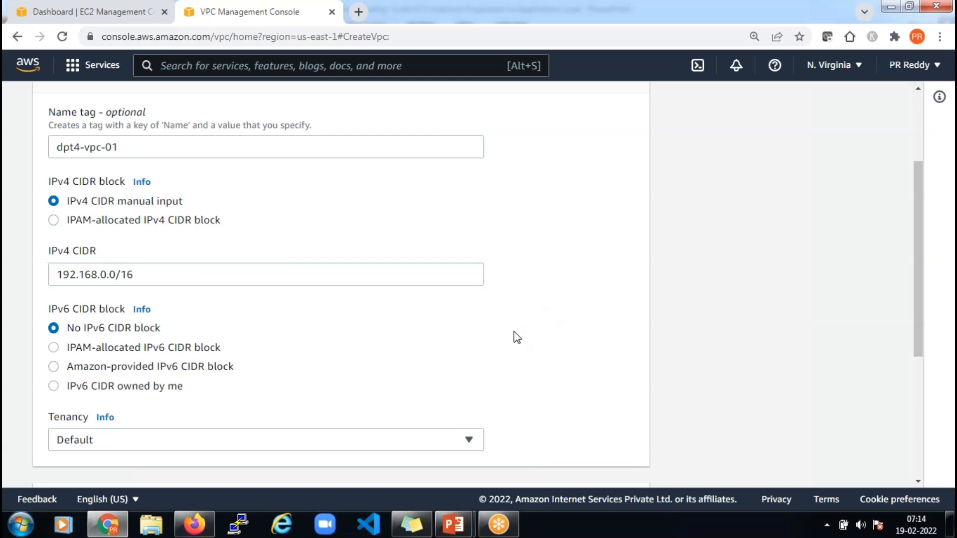
pyautogui.scroll(-3, 516, 329)
pyautogui.scroll(-2, 528, 330)
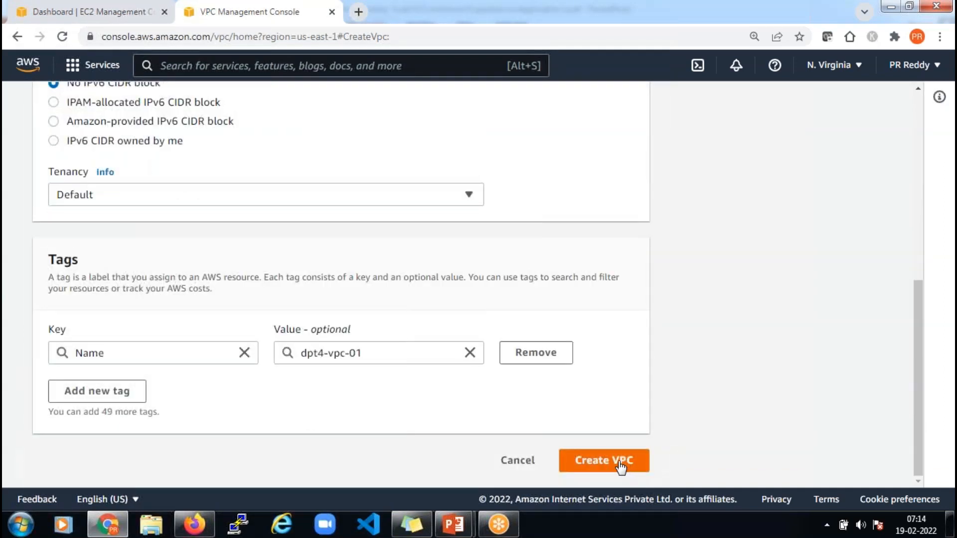
pyautogui.click(618, 462)
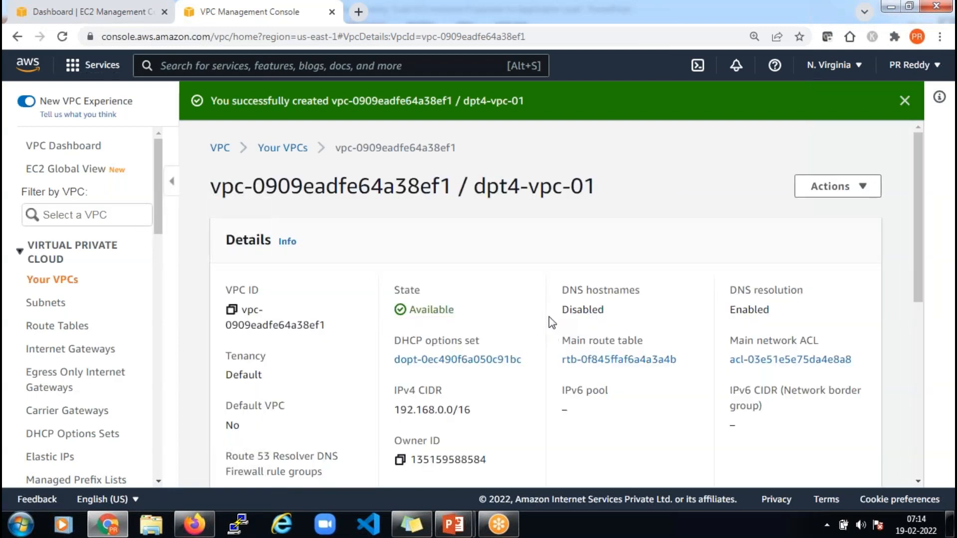
# Start a new subnet in dpt4-vpc-01 and name it dpt4-priv-01
pyautogui.click(56, 303)
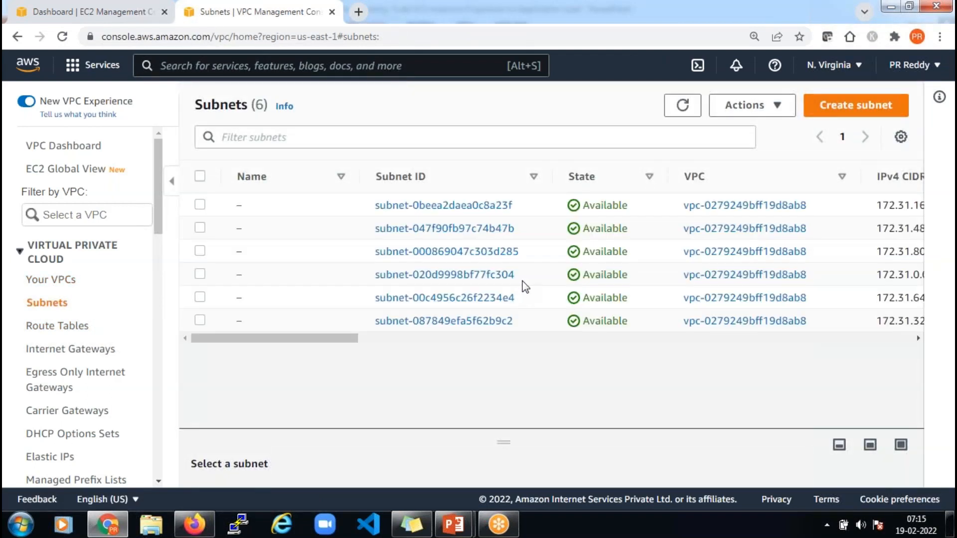
pyautogui.hotkey('alt', 'Tab')
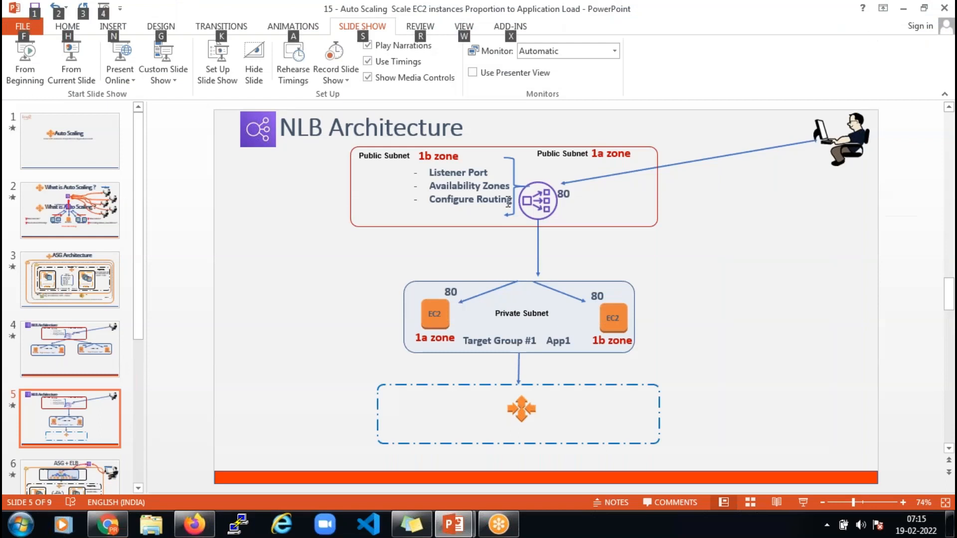
pyautogui.hotkey('alt', 'Tab')
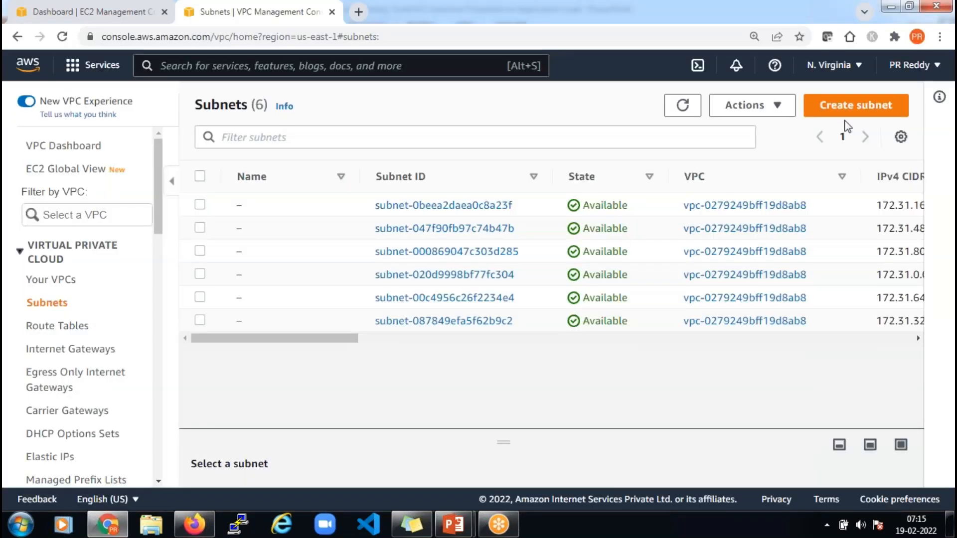
pyautogui.click(858, 113)
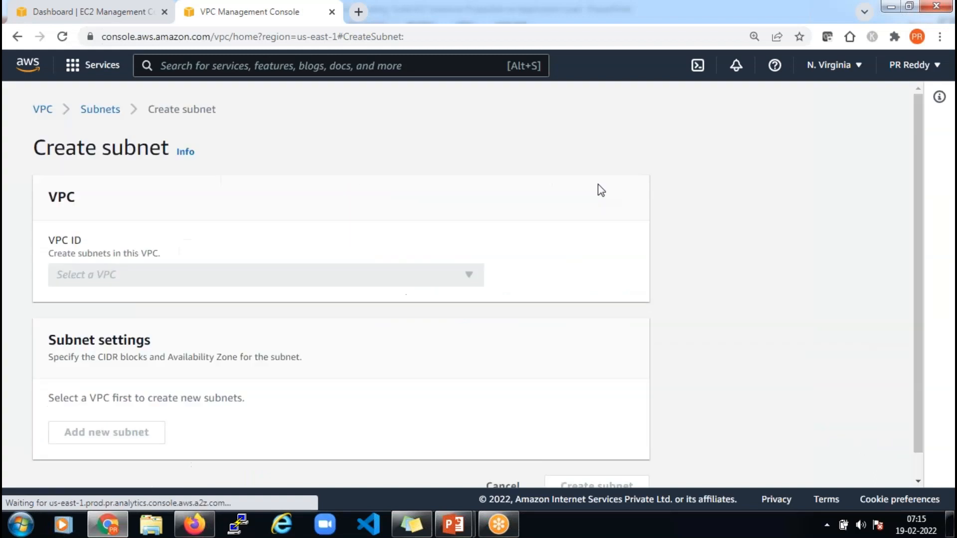
pyautogui.click(423, 283)
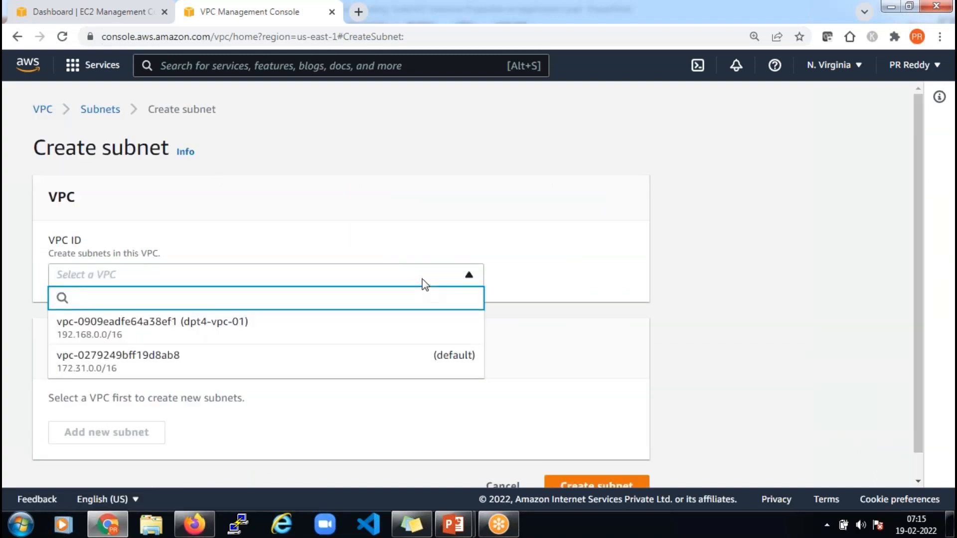
pyautogui.click(253, 330)
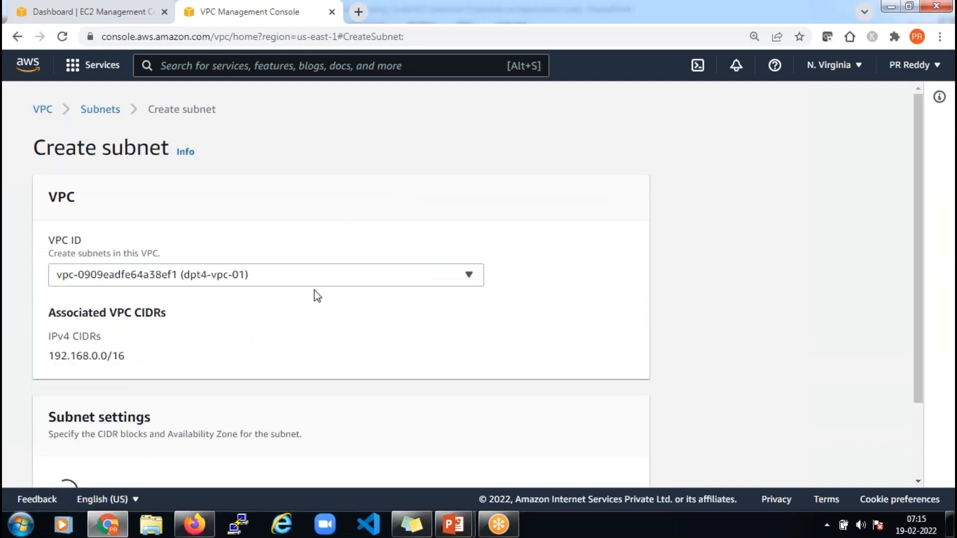
pyautogui.scroll(-6, 334, 282)
pyautogui.click(280, 185)
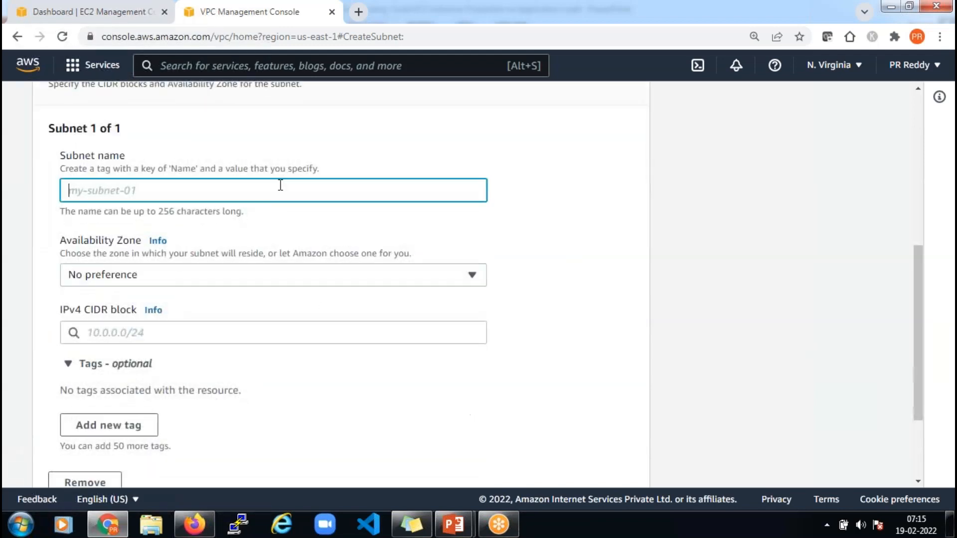
pyautogui.write('dpt4-pr')
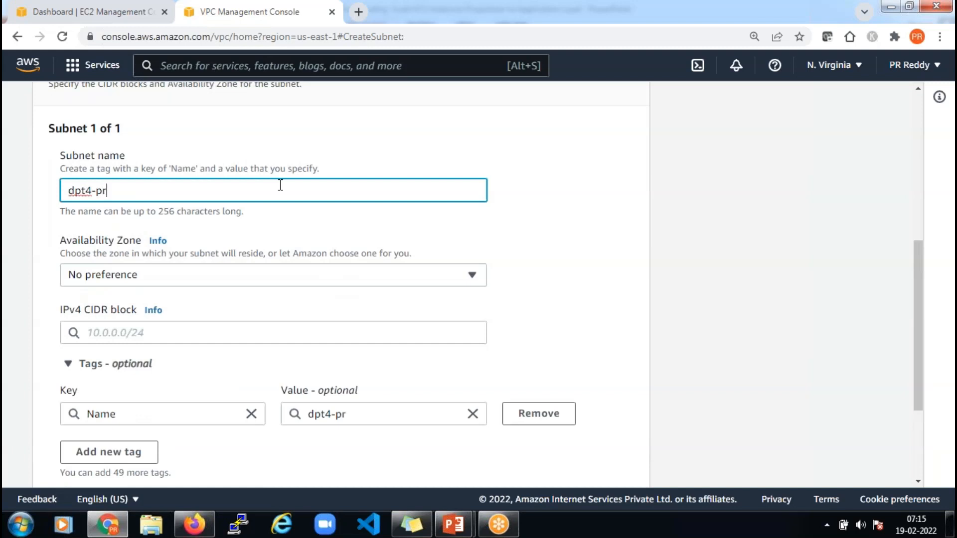
pyautogui.write('iv-01')
# Put the subnet in us-east-1a with CIDR 192.168.1.0/24 and create it
pyautogui.click(256, 277)
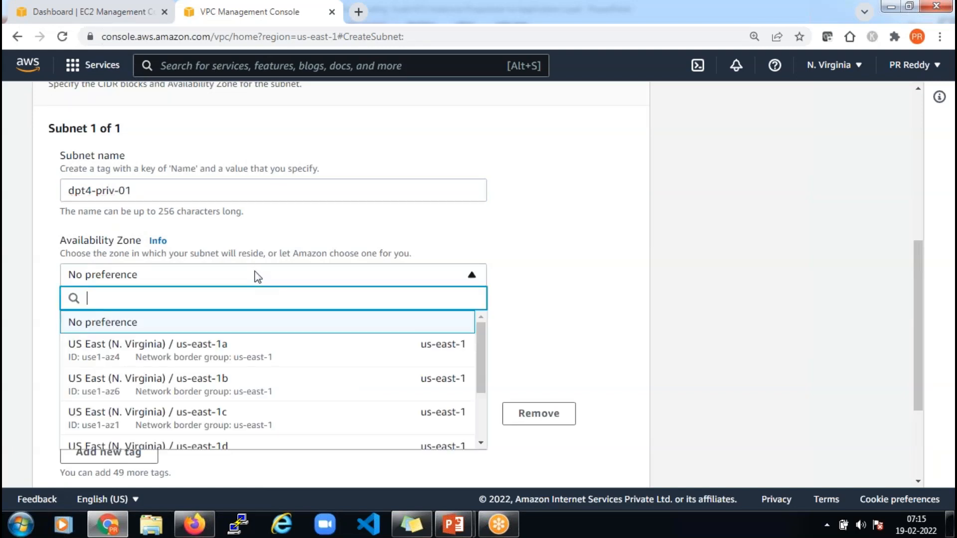
pyautogui.click(243, 352)
pyautogui.scroll(-1, 241, 299)
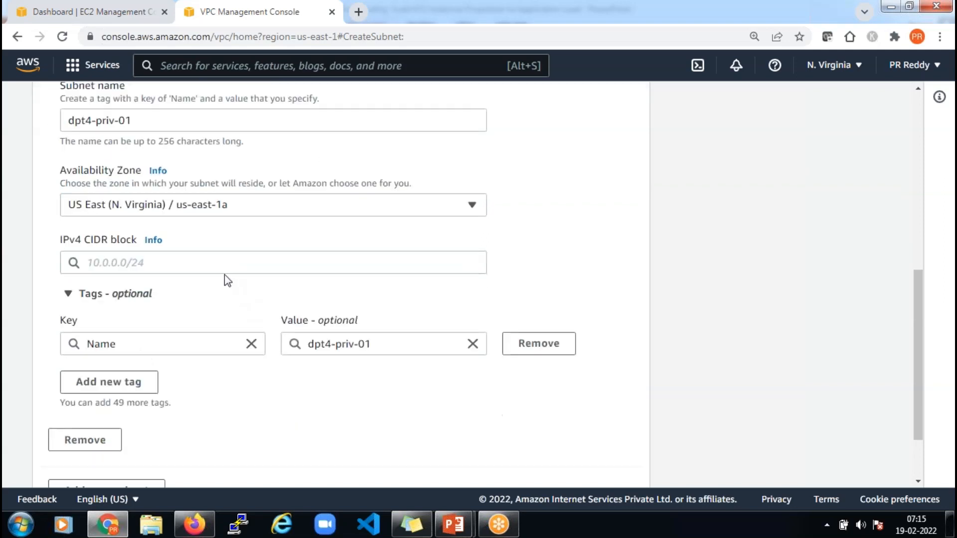
pyautogui.click(222, 265)
pyautogui.write('192')
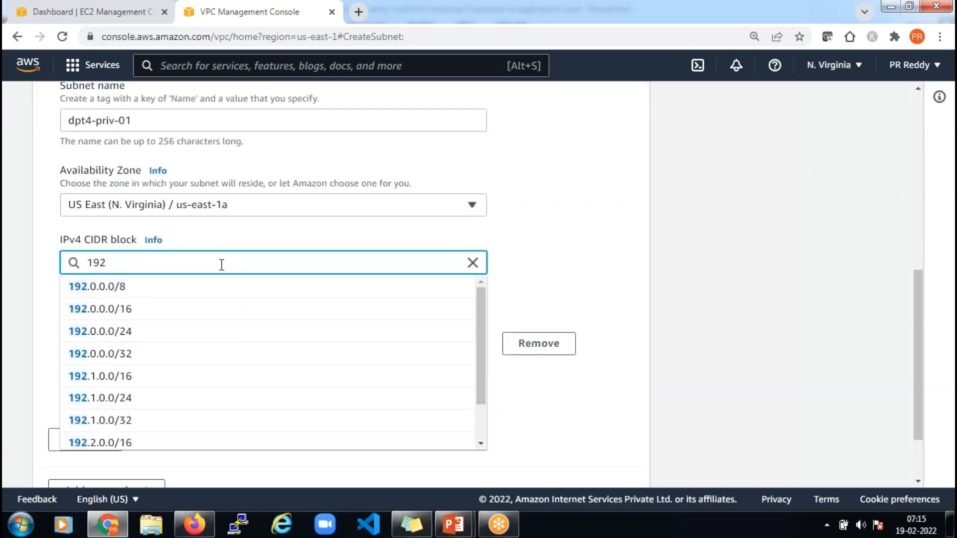
pyautogui.write('.168')
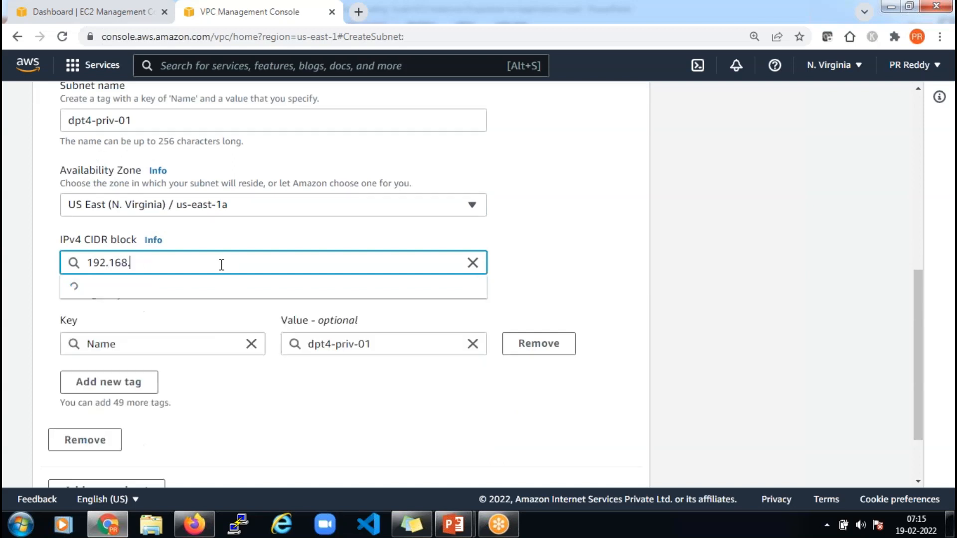
pyautogui.write('.1.0/24')
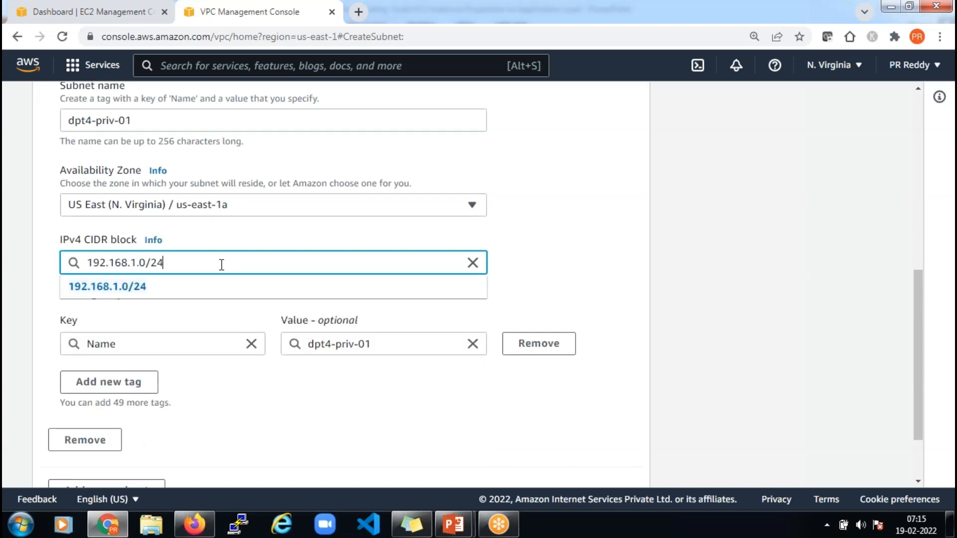
pyautogui.click(551, 293)
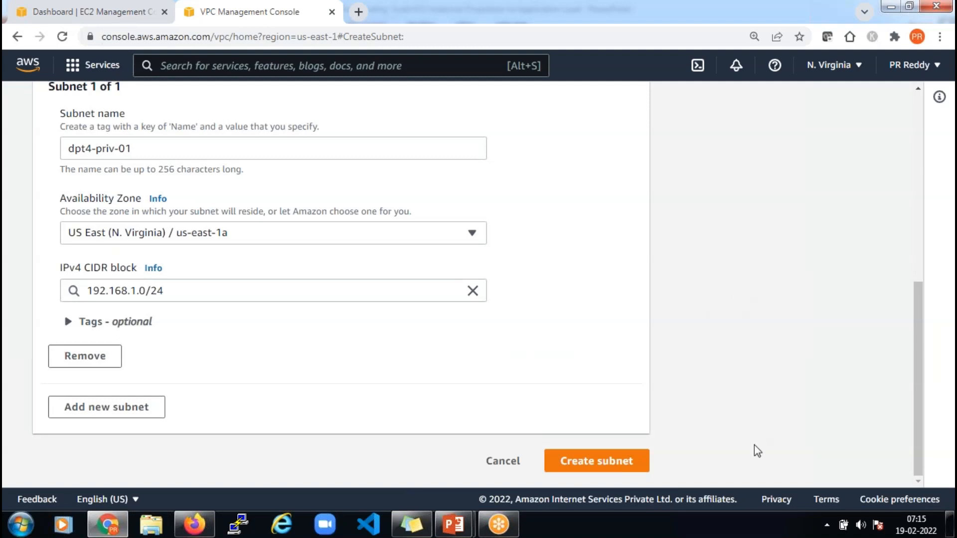
pyautogui.click(609, 463)
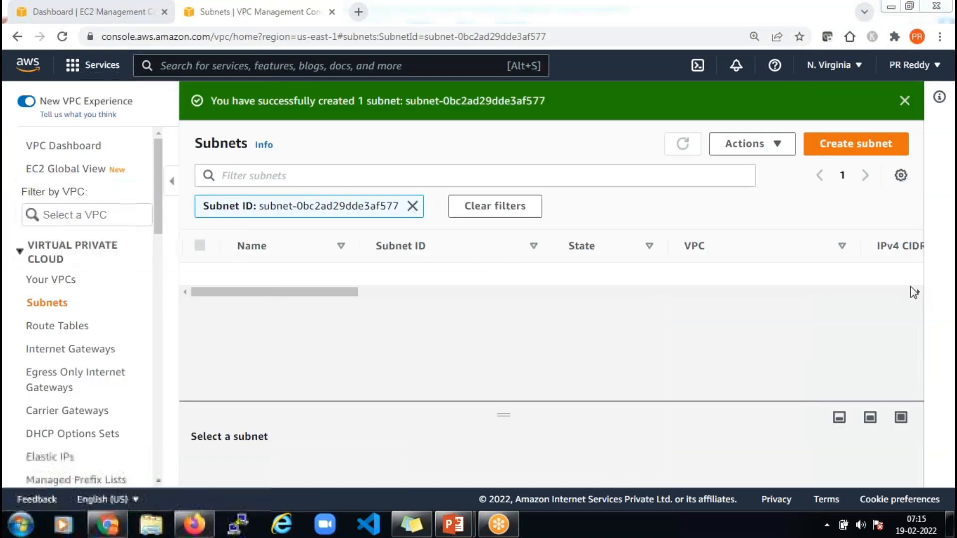
# Start another subnet in dpt4-vpc-01 named dpt4-priv-02
pyautogui.click(873, 149)
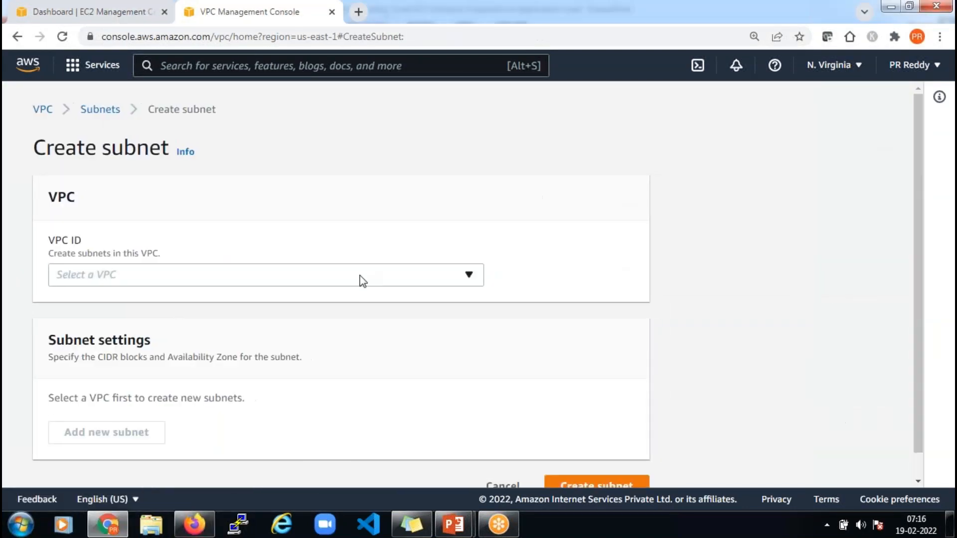
pyautogui.click(362, 280)
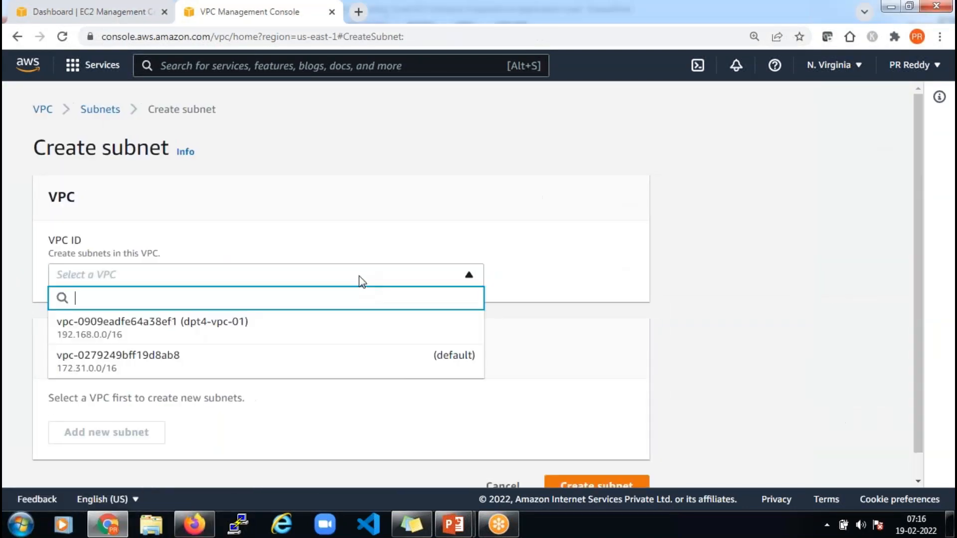
pyautogui.click(312, 325)
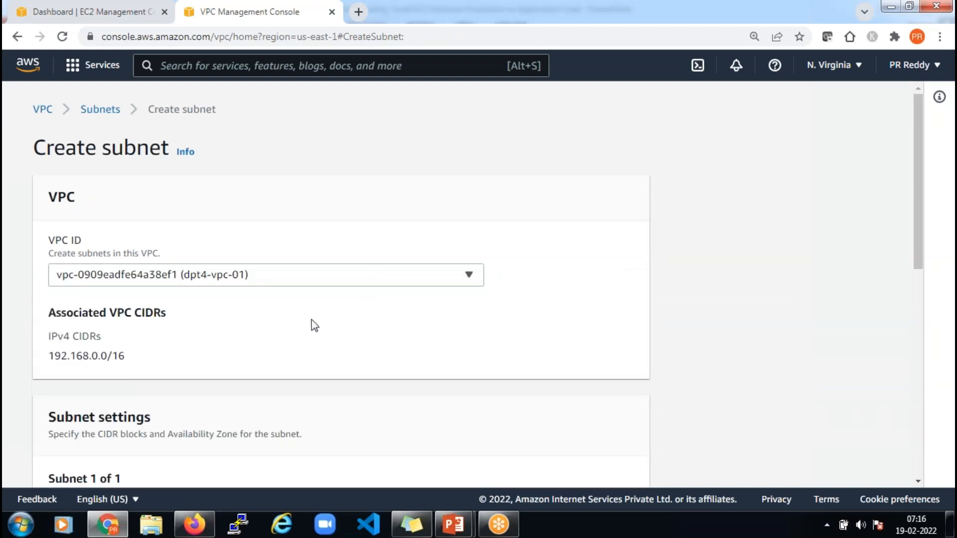
pyautogui.scroll(-5, 312, 325)
pyautogui.click(311, 257)
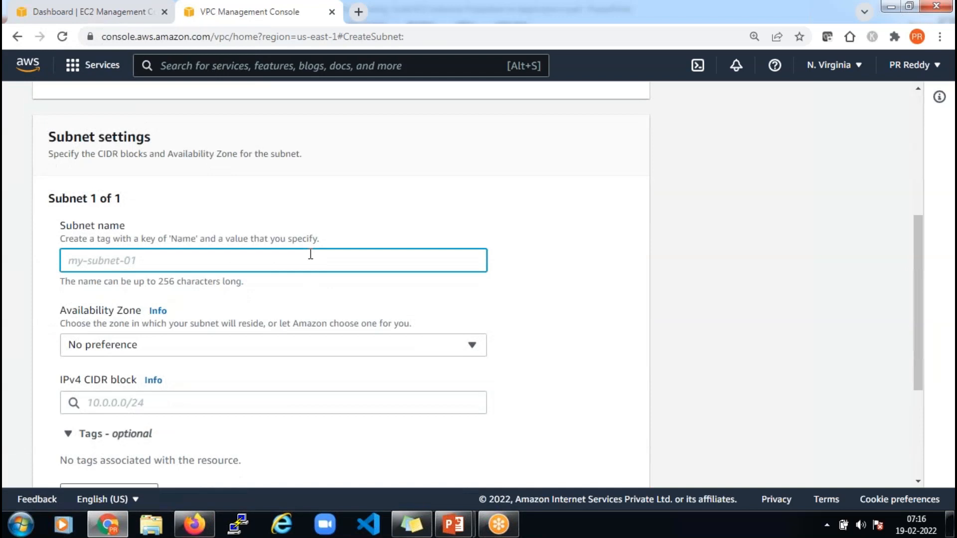
pyautogui.write('dpt4-priv-02')
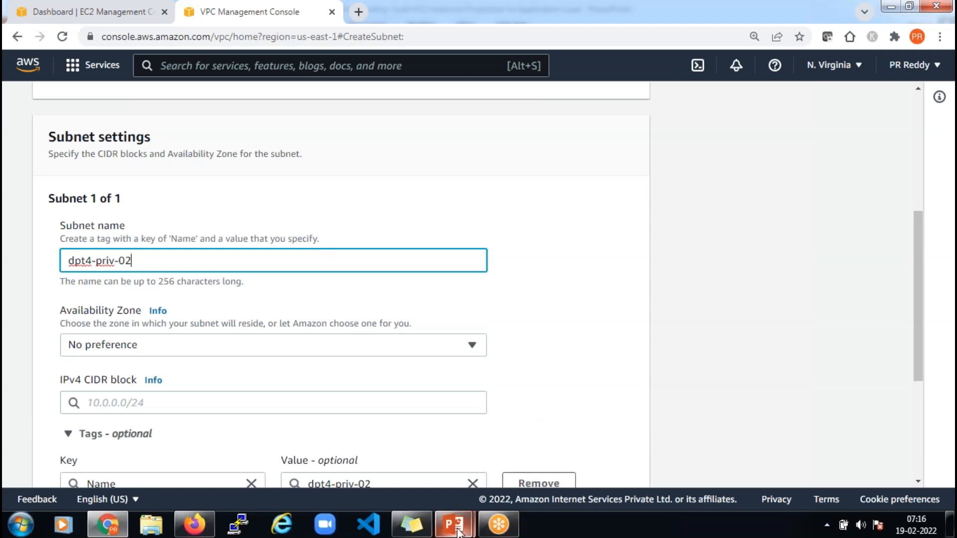
# Check the Auto Scaling presentation, then return to the subnet form
pyautogui.moveTo(457, 532)
pyautogui.click(546, 419)
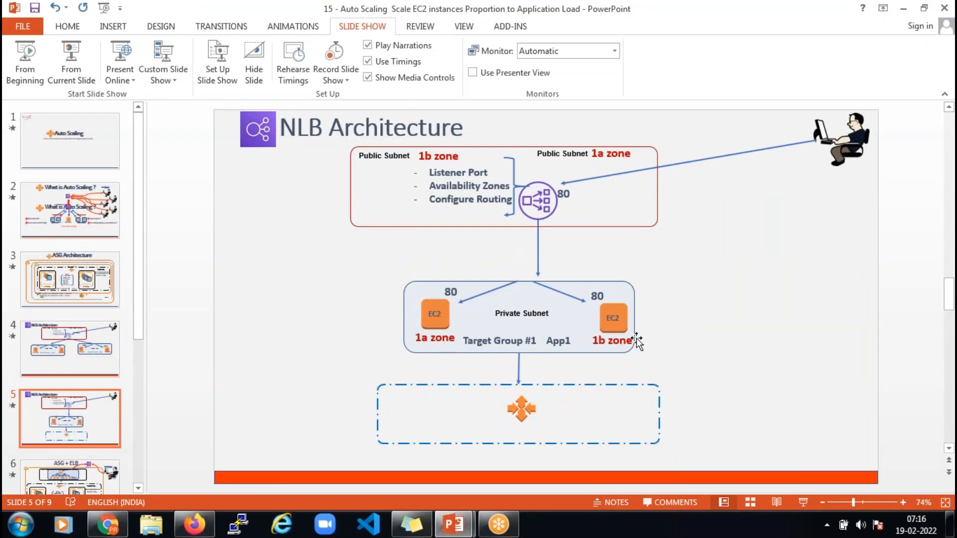
pyautogui.hotkey('alt', 'Tab')
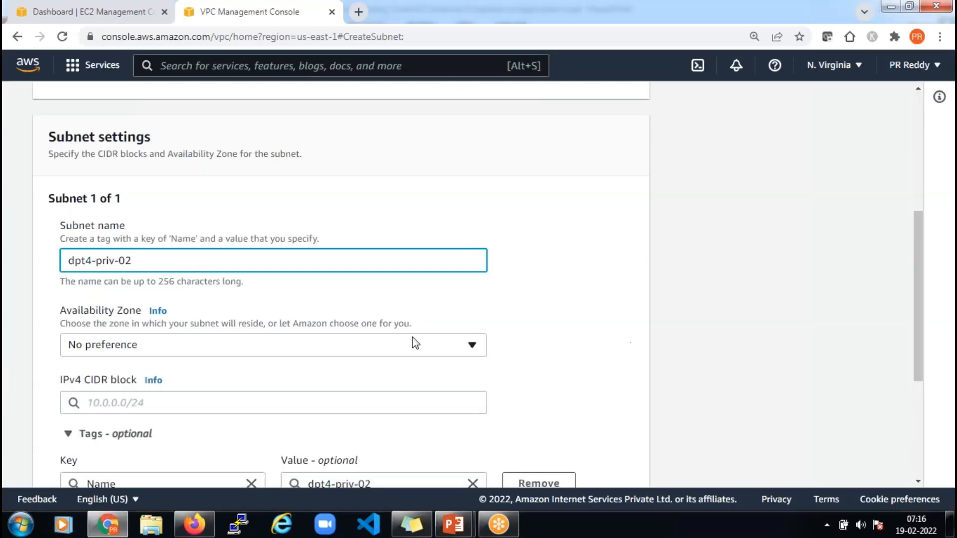
pyautogui.click(530, 322)
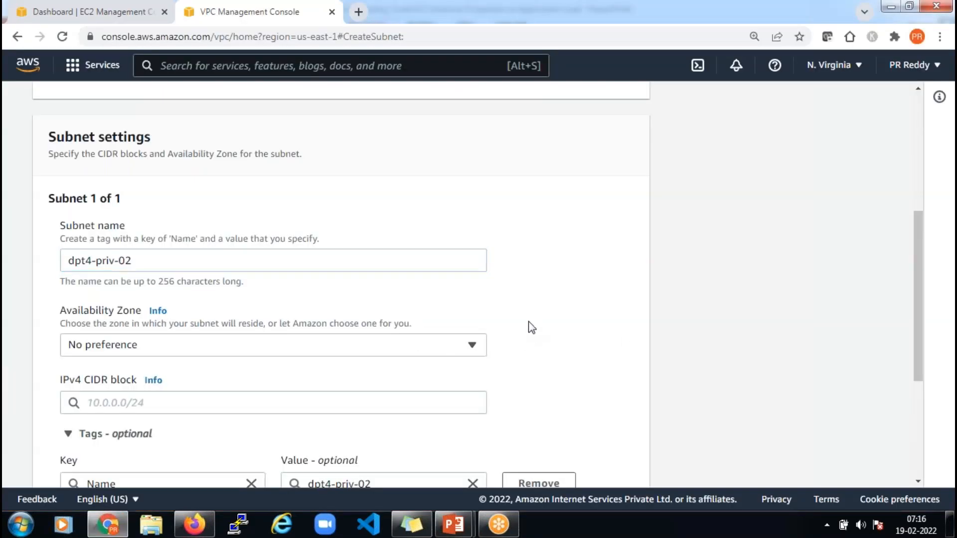
# Put the subnet in us-east-1b with CIDR 192.168.2.0/24 and create it
pyautogui.scroll(-2, 532, 322)
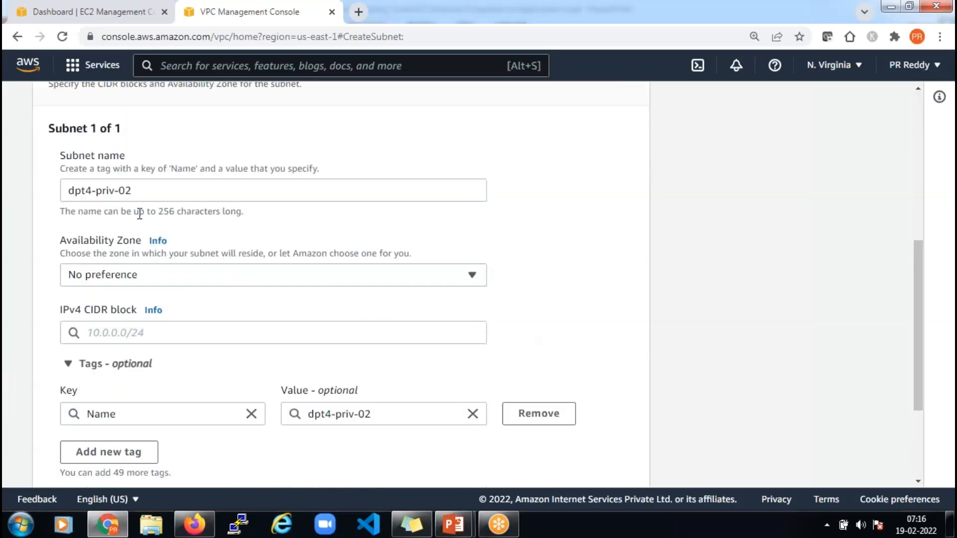
pyautogui.click(160, 278)
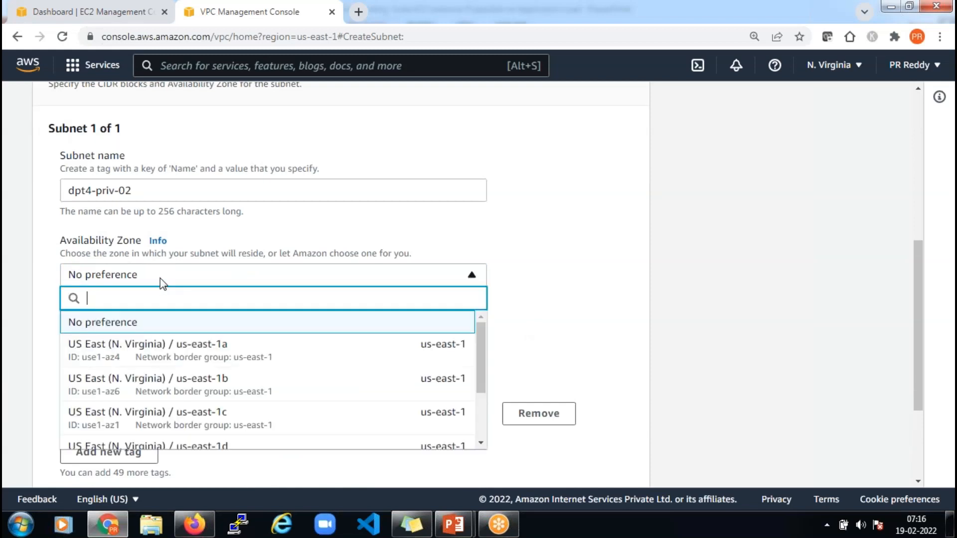
pyautogui.click(225, 391)
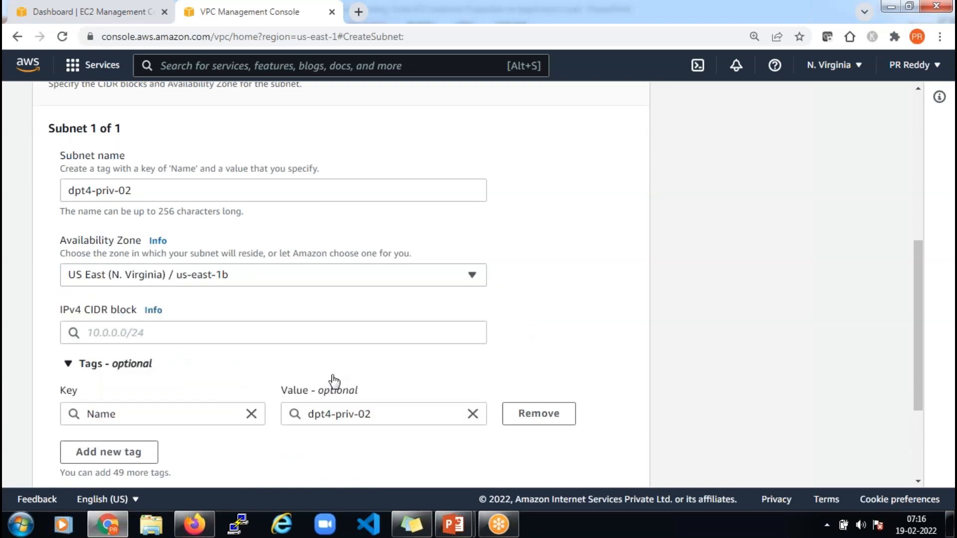
pyautogui.scroll(-4, 331, 380)
pyautogui.click(235, 190)
pyautogui.write('192.168')
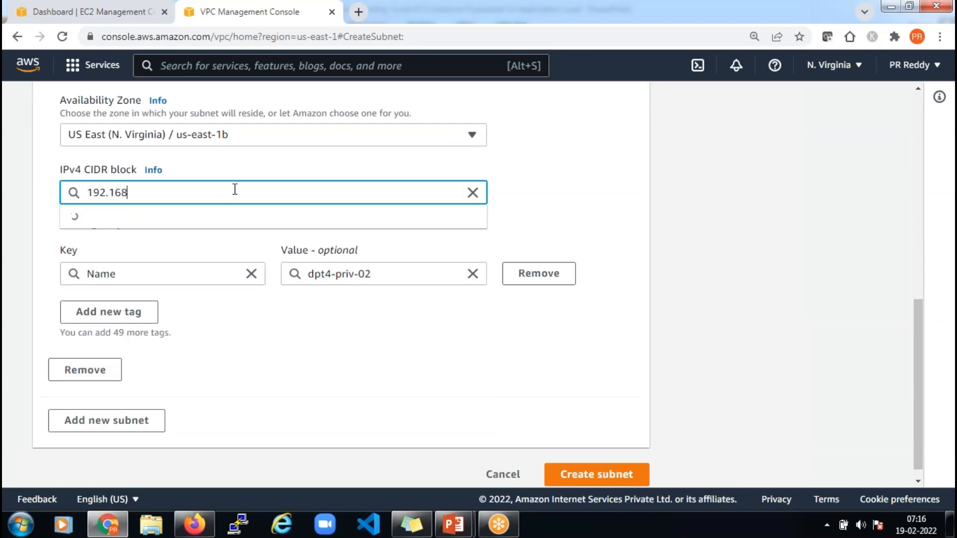
pyautogui.write('.2.0/24')
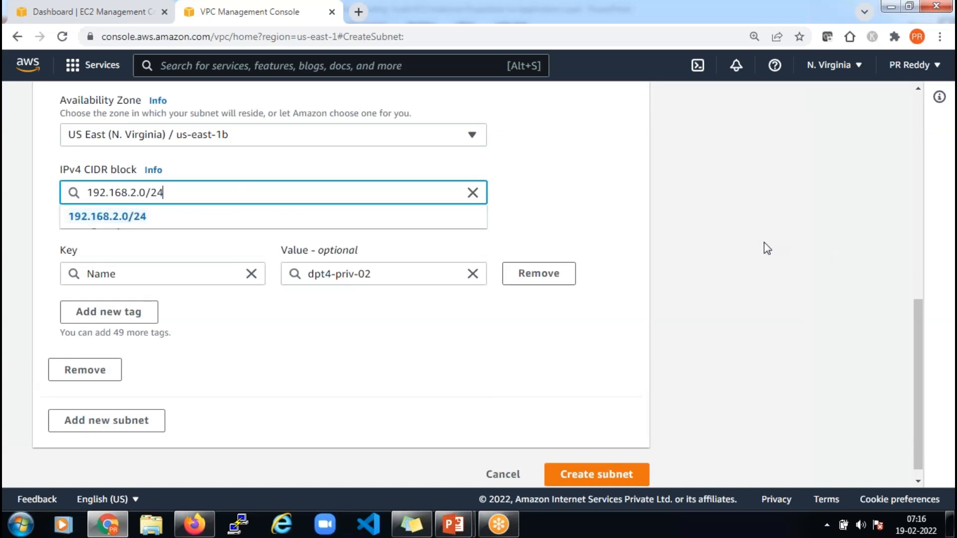
pyautogui.click(607, 302)
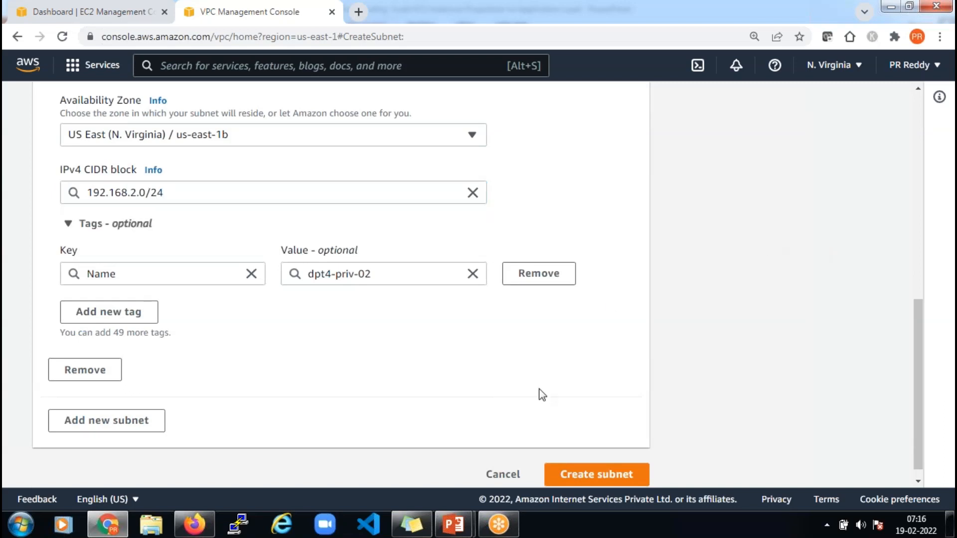
pyautogui.scroll(3, 541, 394)
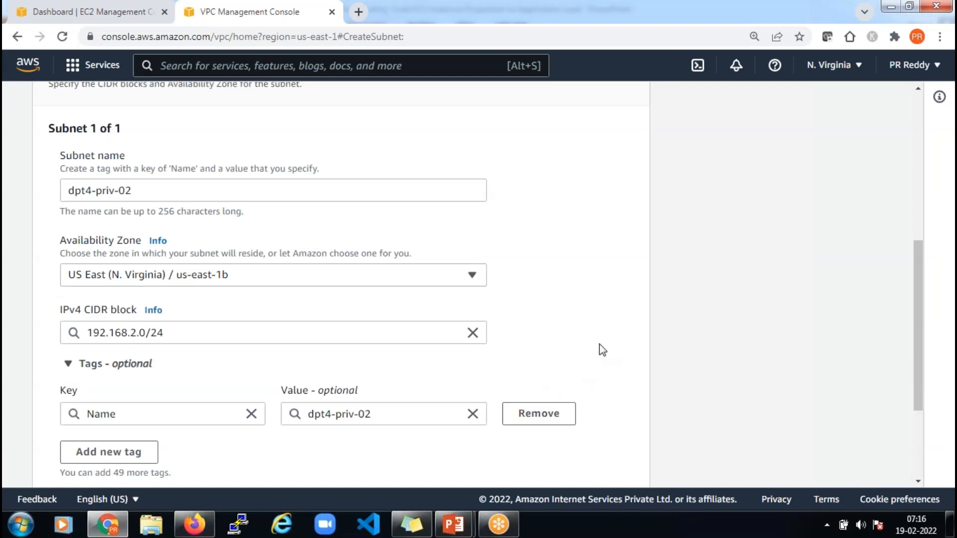
pyautogui.scroll(-3, 602, 351)
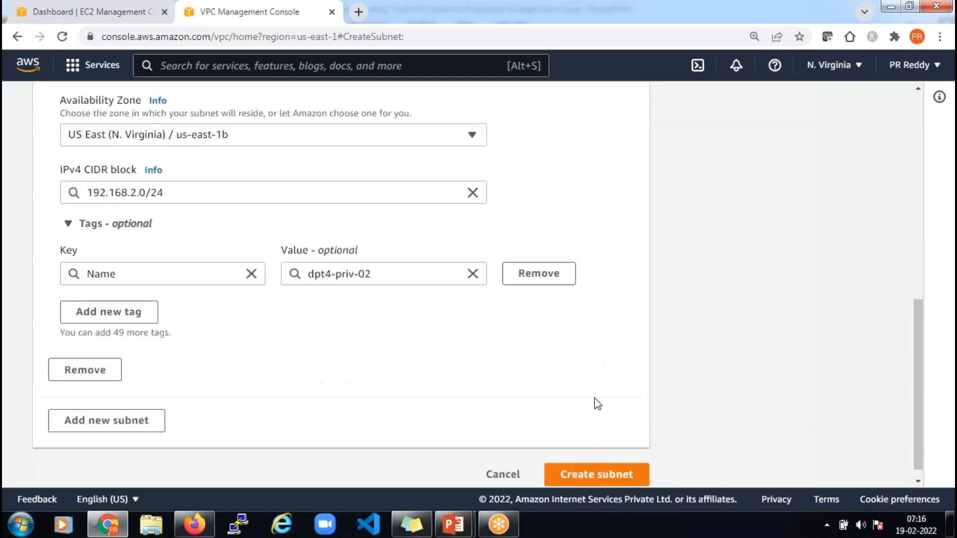
pyautogui.click(606, 473)
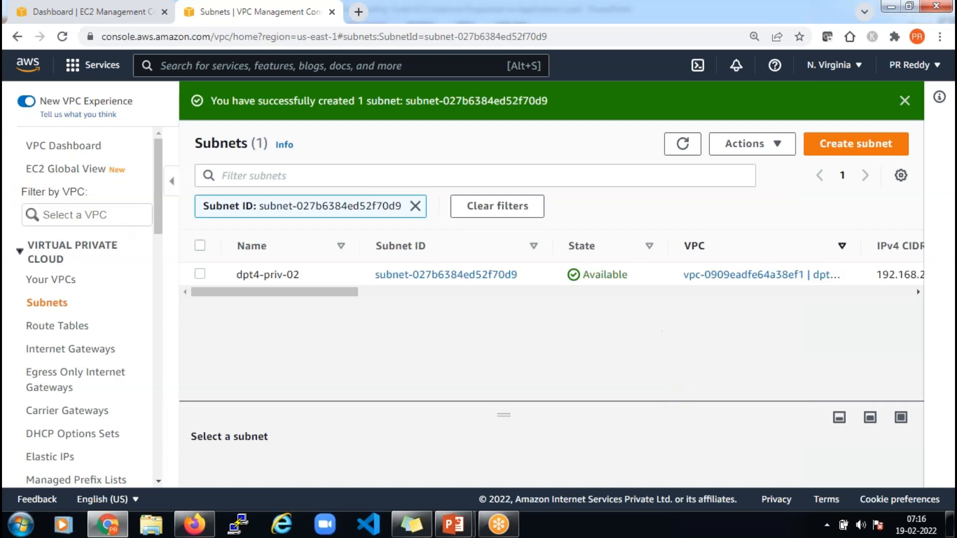
# Start a new subnet in dpt4-vpc-01 named dpt4-pub-01
pyautogui.click(843, 149)
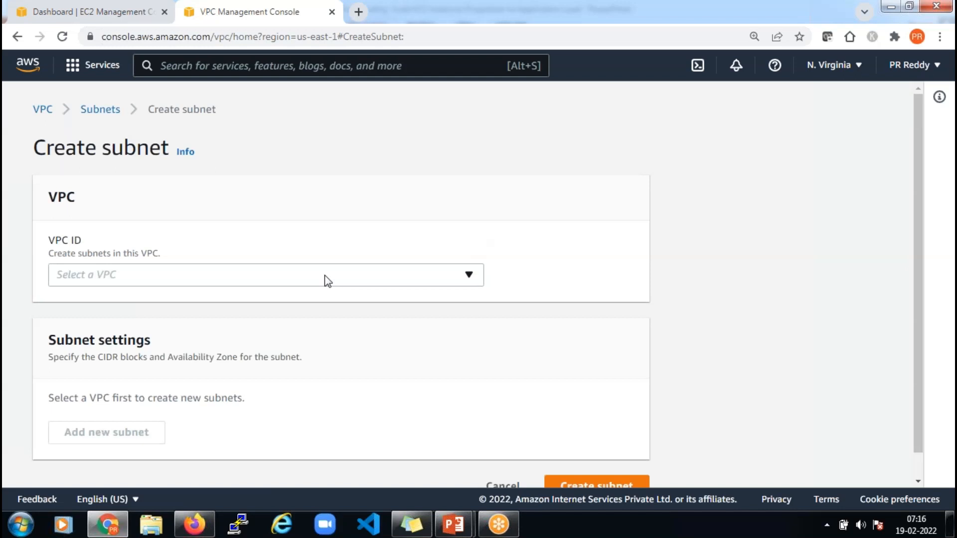
pyautogui.click(324, 275)
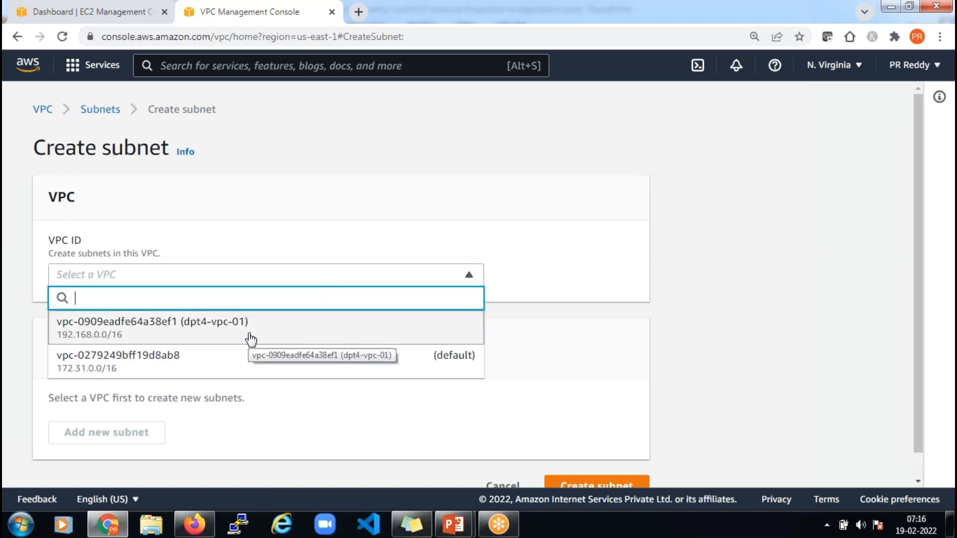
pyautogui.click(251, 339)
pyautogui.scroll(-5, 393, 307)
pyautogui.click(335, 265)
pyautogui.write('dpt4')
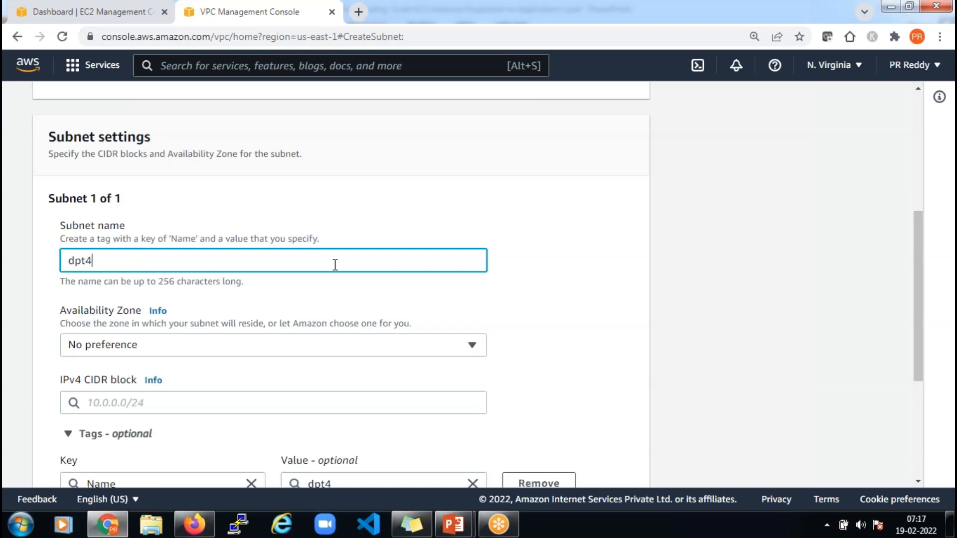
pyautogui.write('-pub-01')
# Put the subnet in us-east-1a with CIDR 192.168.3.0/24 and create it
pyautogui.scroll(-1, 335, 265)
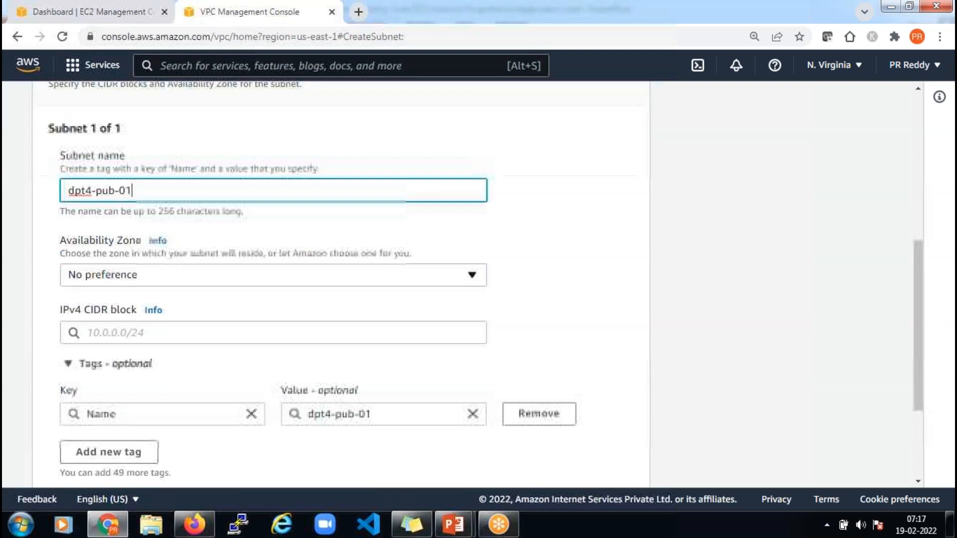
pyautogui.click(299, 281)
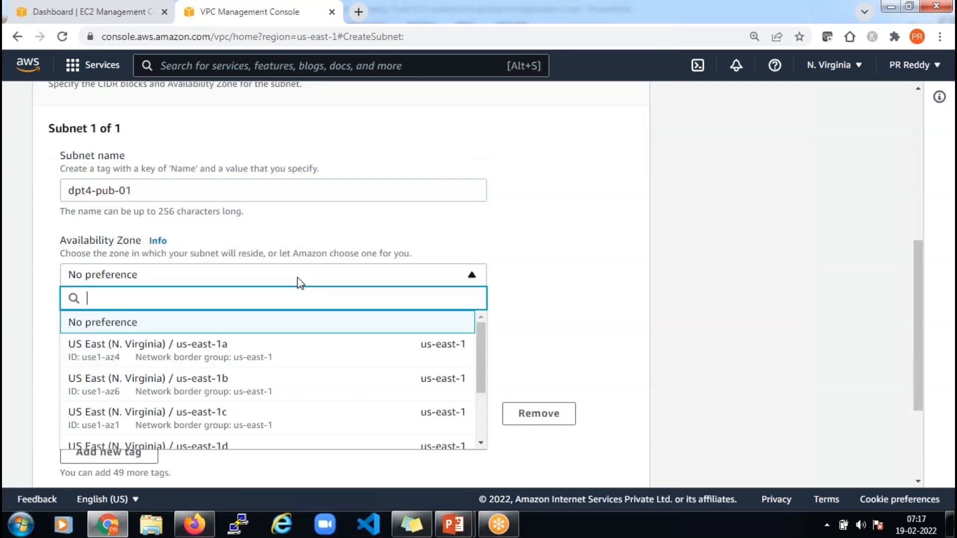
pyautogui.click(234, 355)
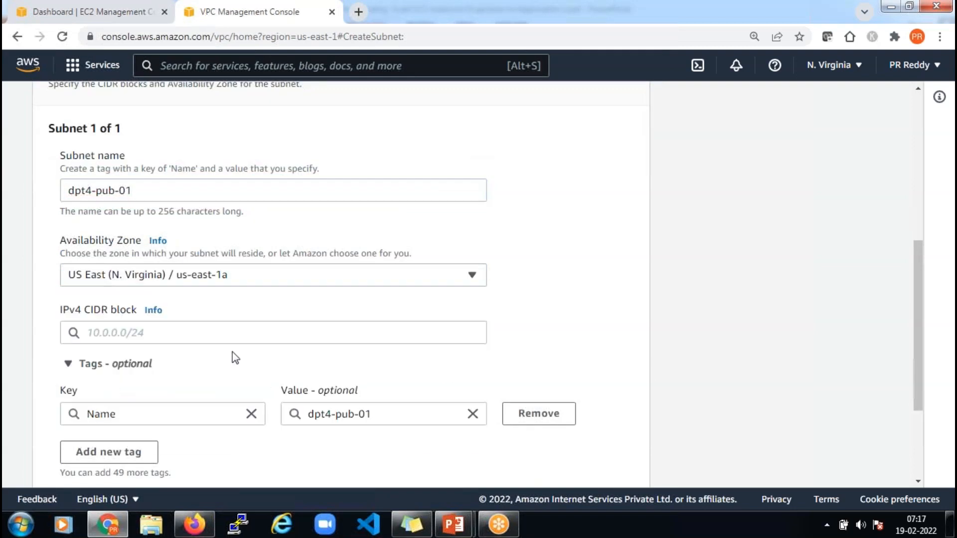
pyautogui.scroll(-2, 233, 354)
pyautogui.click(193, 196)
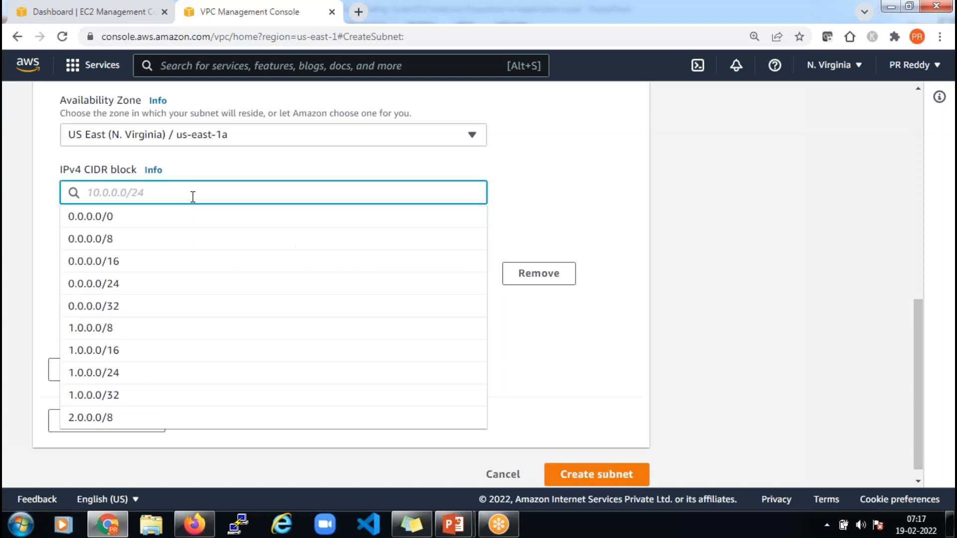
pyautogui.write('192.168.3.0/2')
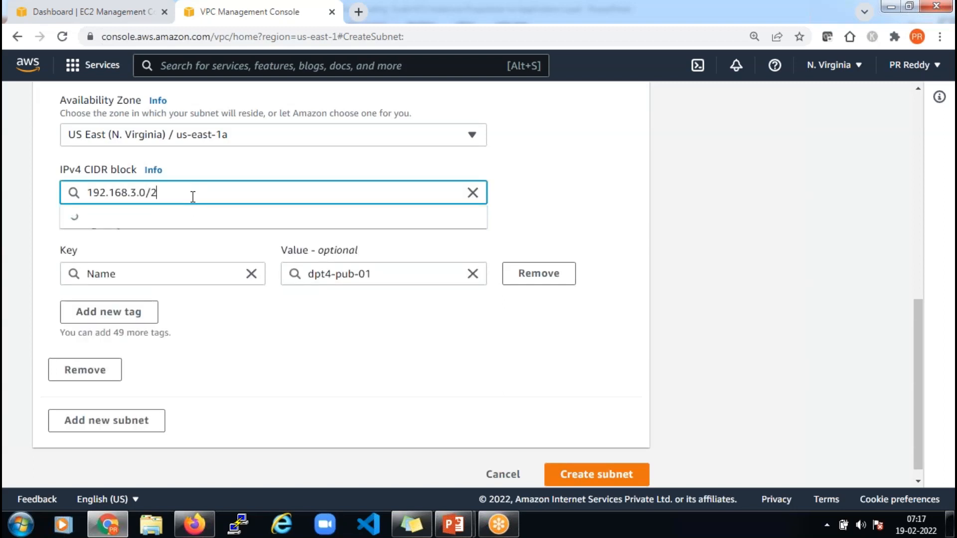
pyautogui.write('4')
pyautogui.click(541, 345)
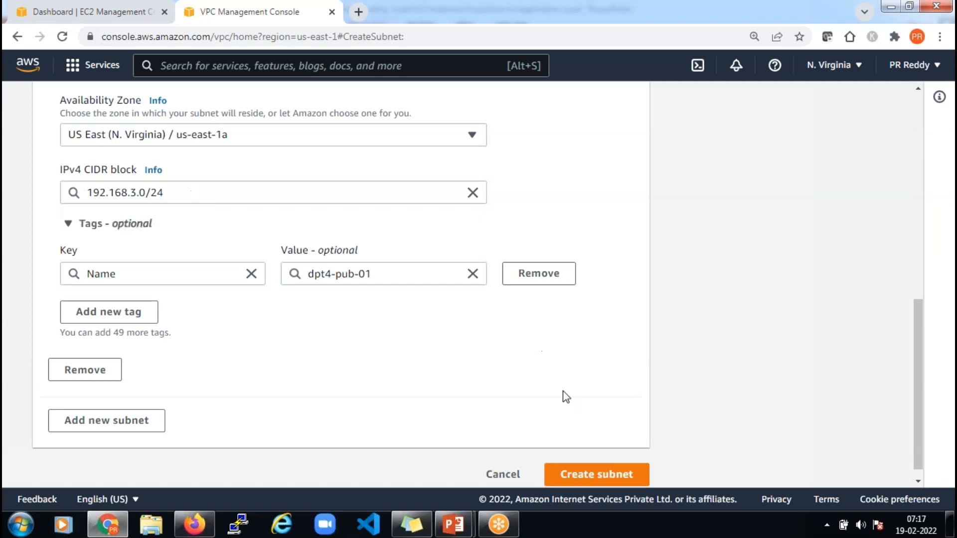
pyautogui.click(605, 476)
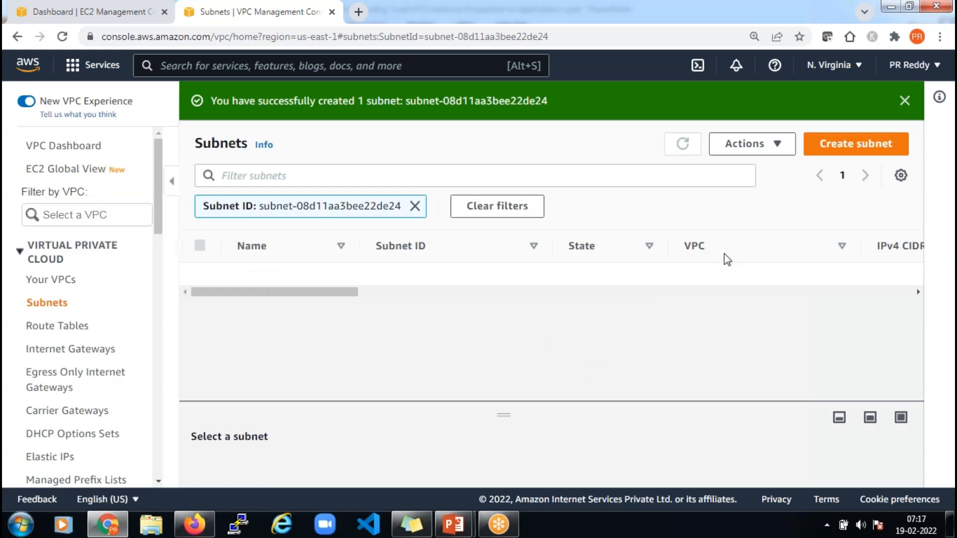
# Start a new subnet in dpt4-vpc-01 named dpt4-pub-02
pyautogui.click(858, 148)
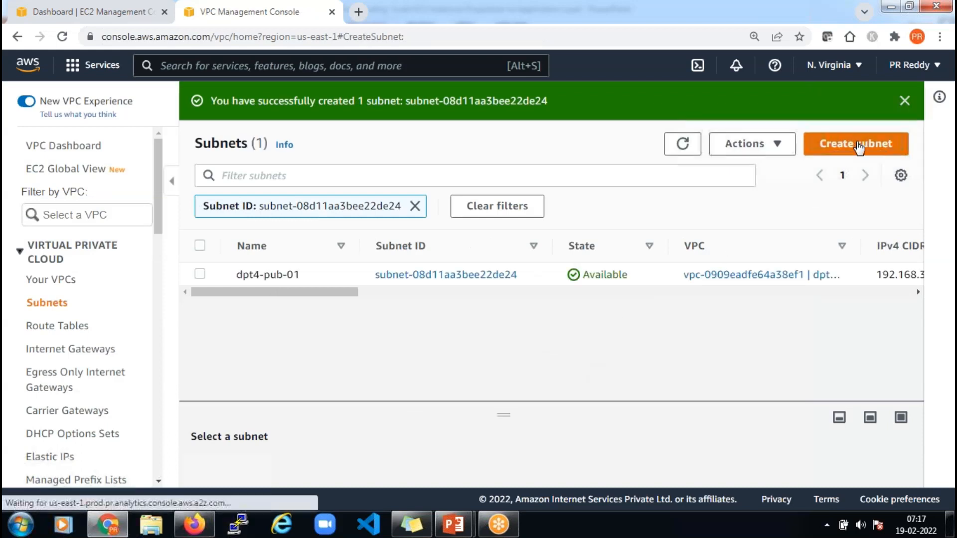
pyautogui.click(238, 278)
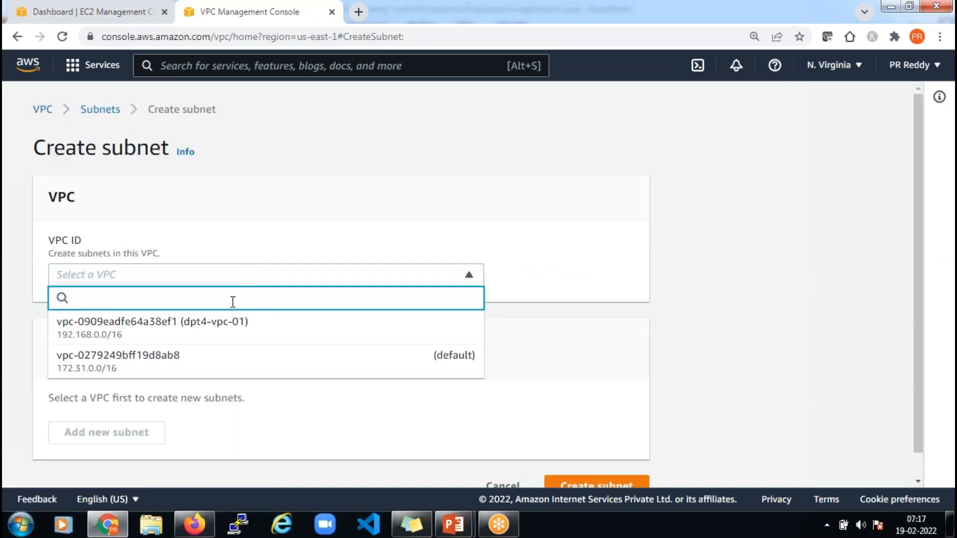
pyautogui.click(236, 327)
pyautogui.scroll(-5, 251, 309)
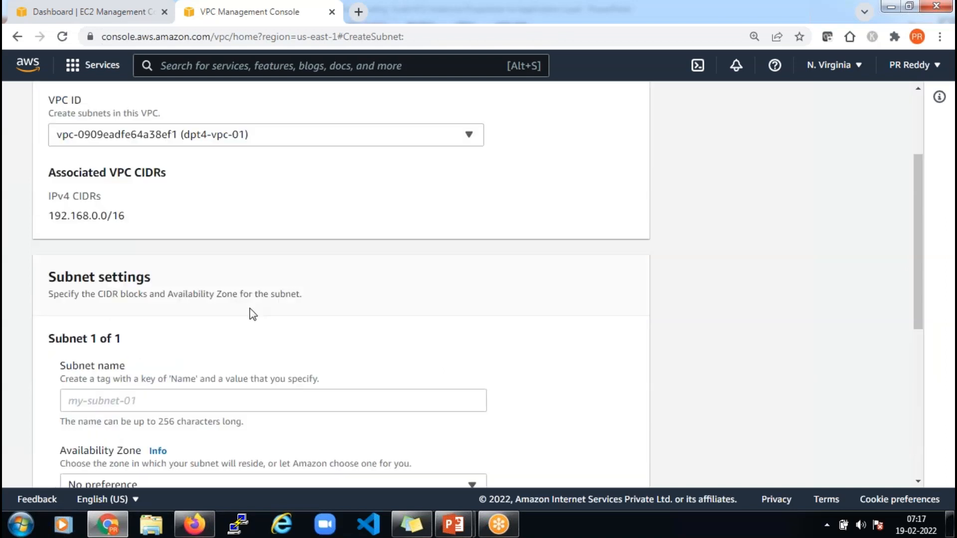
pyautogui.click(226, 262)
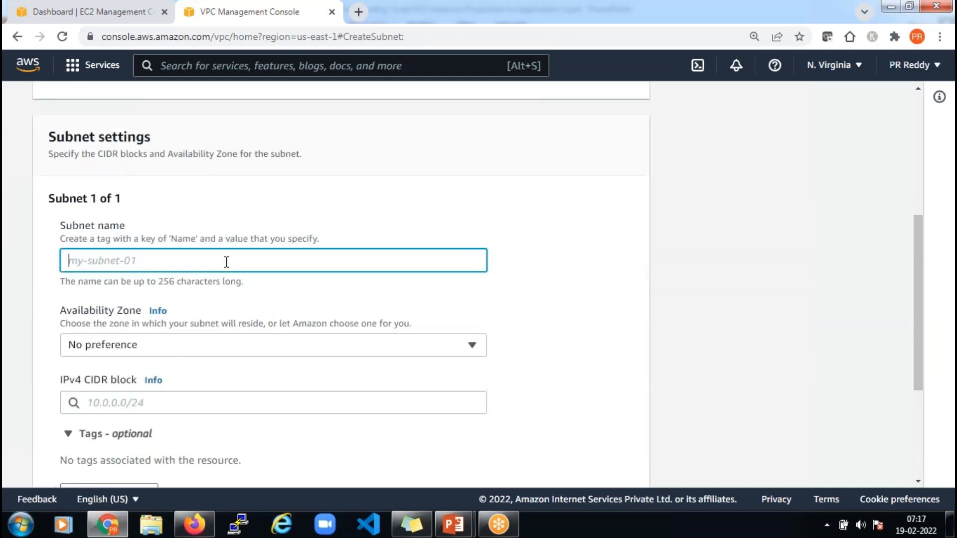
pyautogui.write('dpt4')
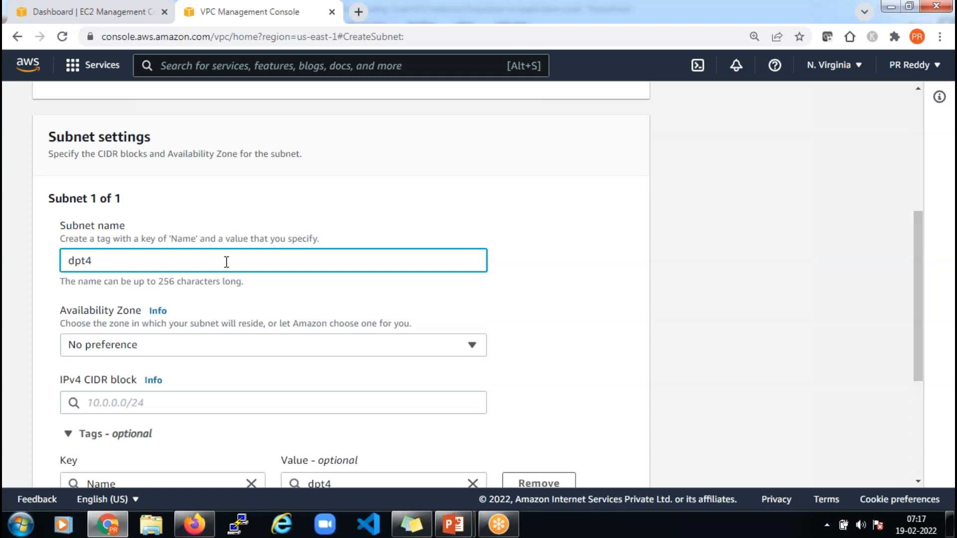
pyautogui.write('-pub-02')
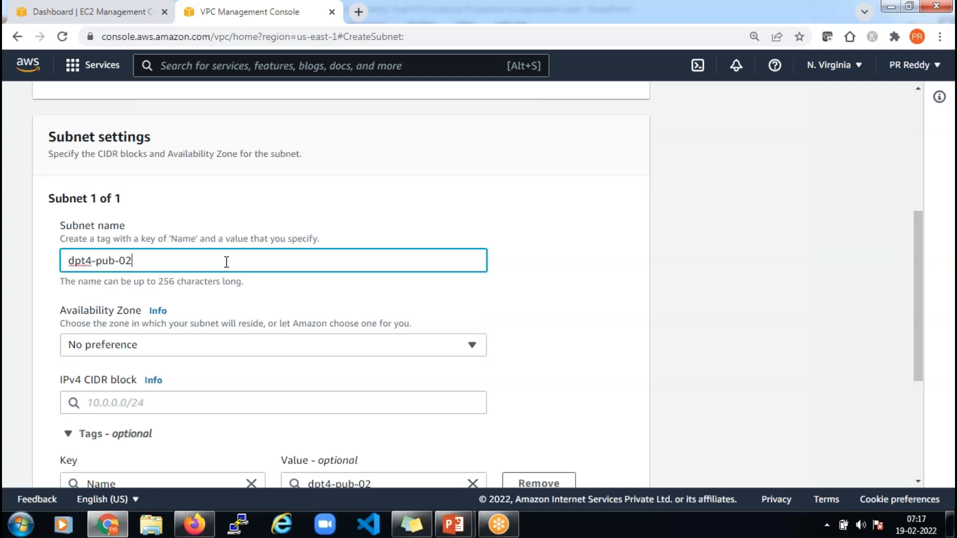
# Put the subnet in us-east-1b with CIDR 192.168.4.0/24 and create it
pyautogui.scroll(-3, 230, 266)
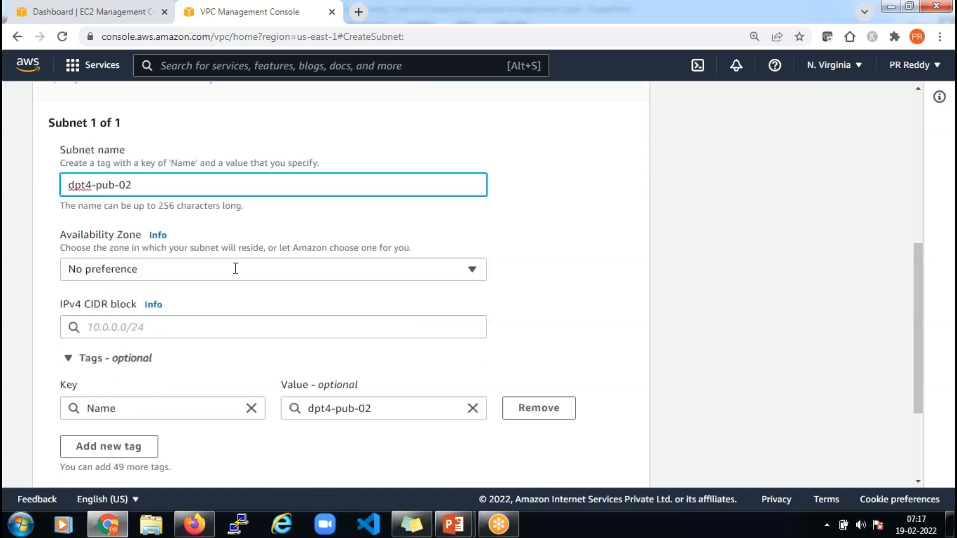
pyautogui.click(230, 210)
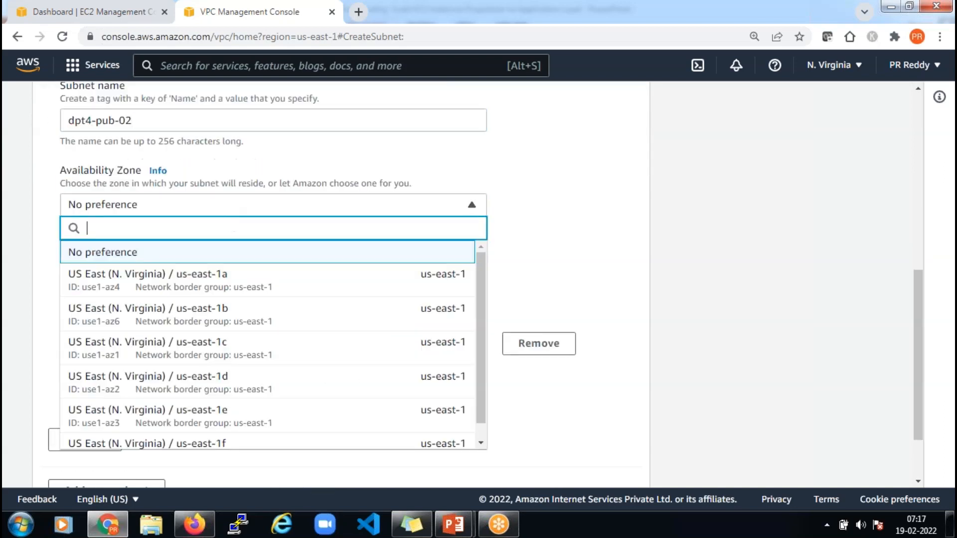
pyautogui.click(240, 317)
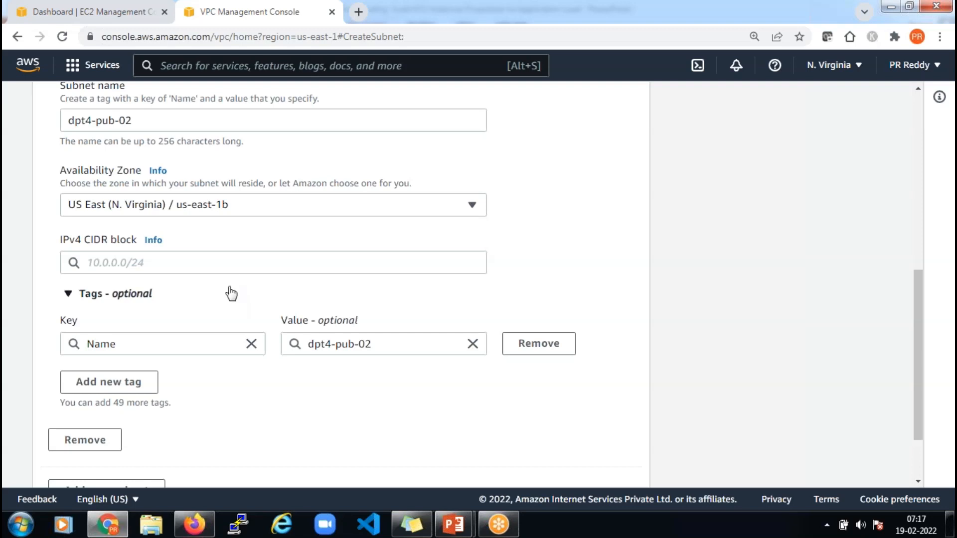
pyautogui.scroll(1, 229, 292)
pyautogui.click(224, 336)
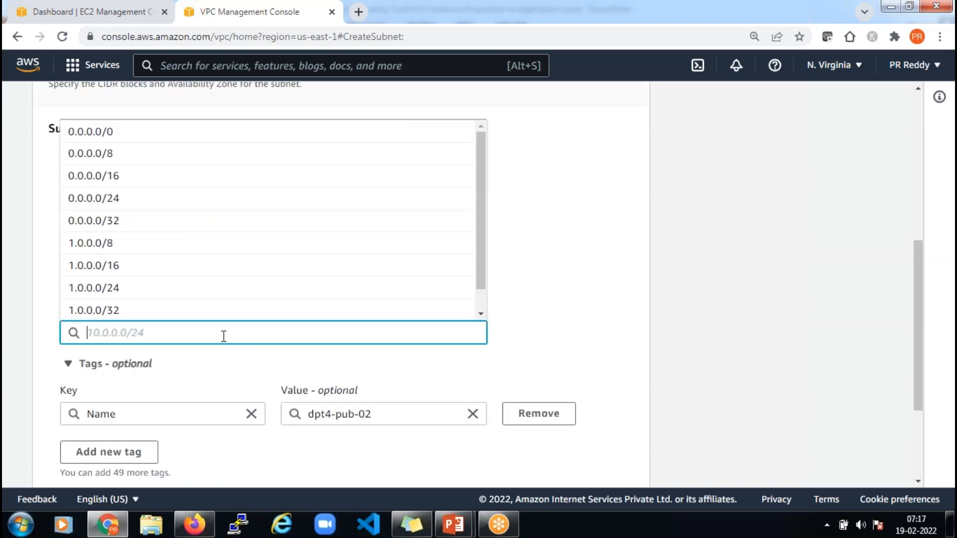
pyautogui.write('192')
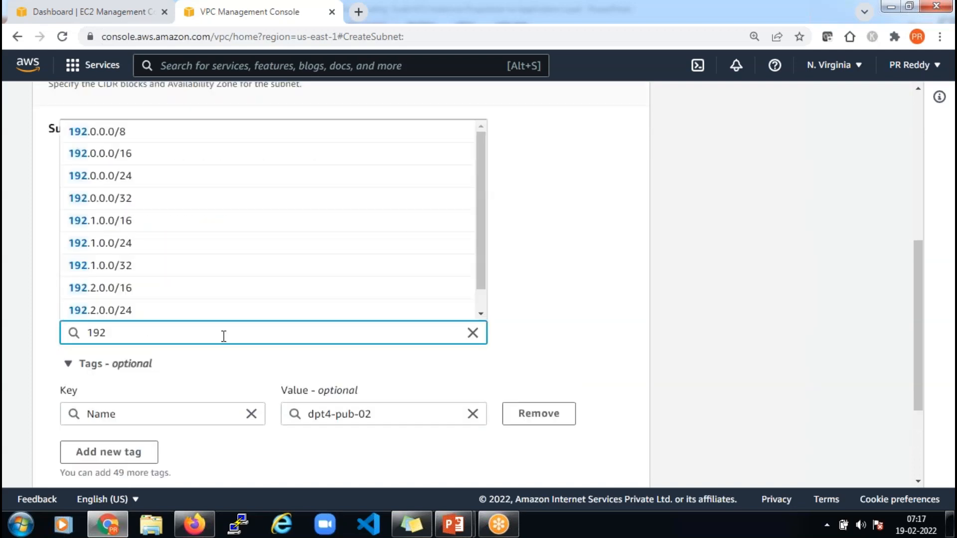
pyautogui.write('68')
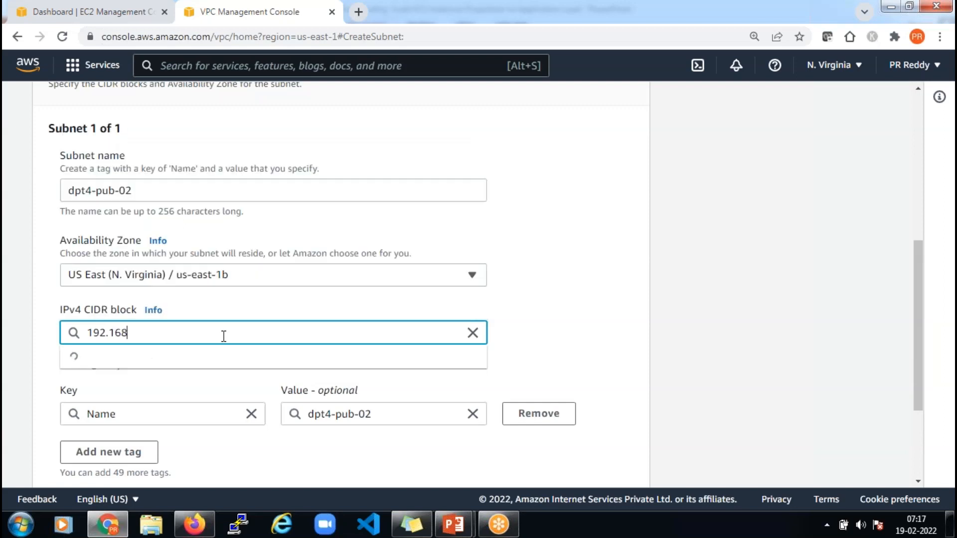
pyautogui.write('.4.0/24')
pyautogui.click(547, 342)
pyautogui.scroll(-3, 547, 342)
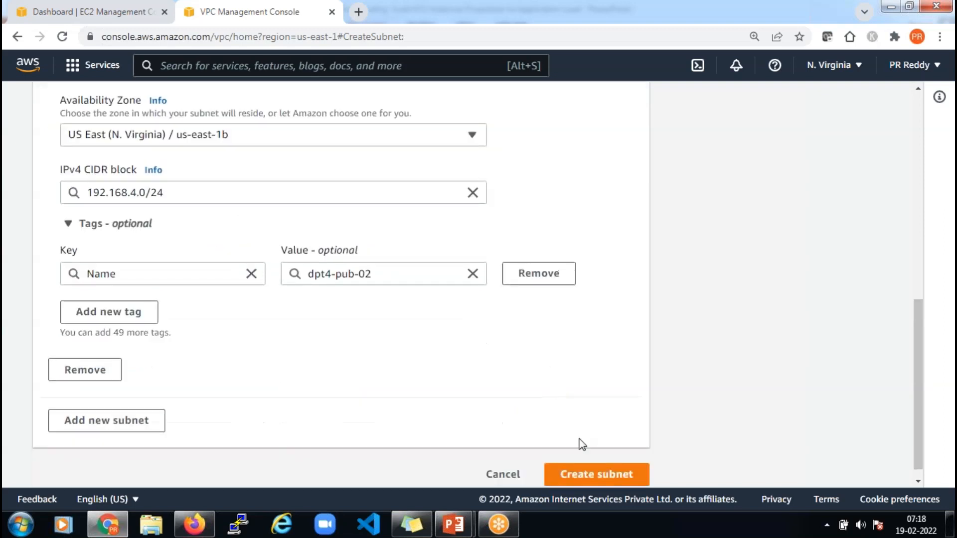
pyautogui.click(614, 476)
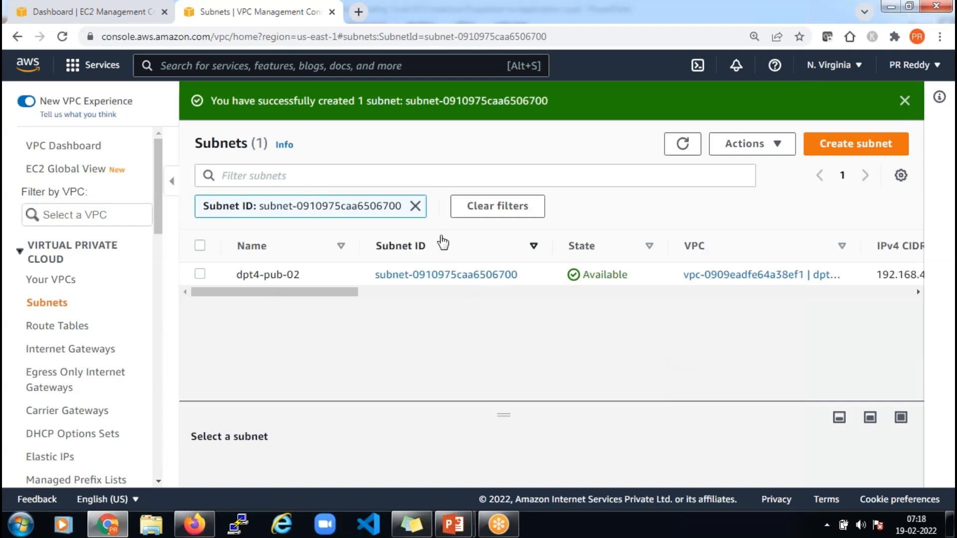
# Filter the subnet list by dpt4 to verify all four subnets, then go to Internet gateways
pyautogui.click(415, 206)
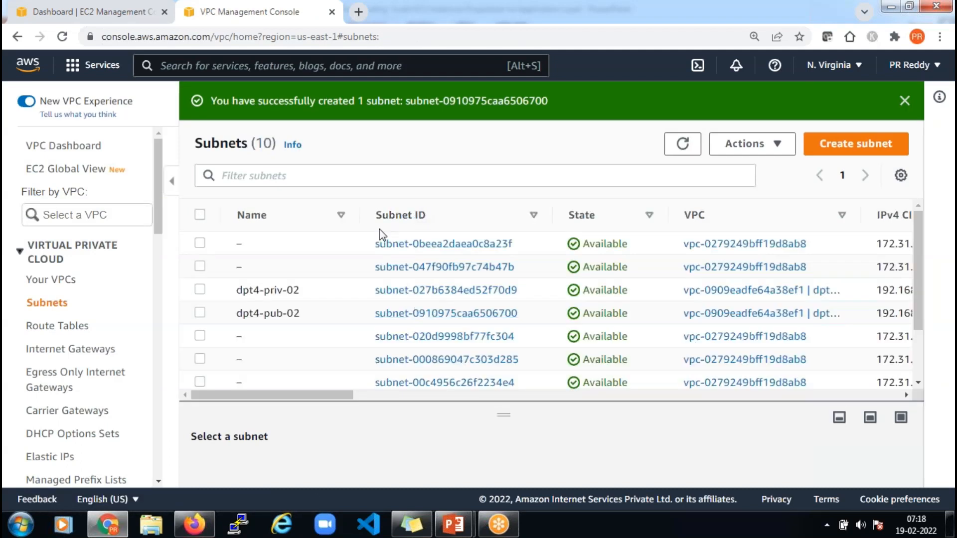
pyautogui.click(378, 175)
pyautogui.write('dpt')
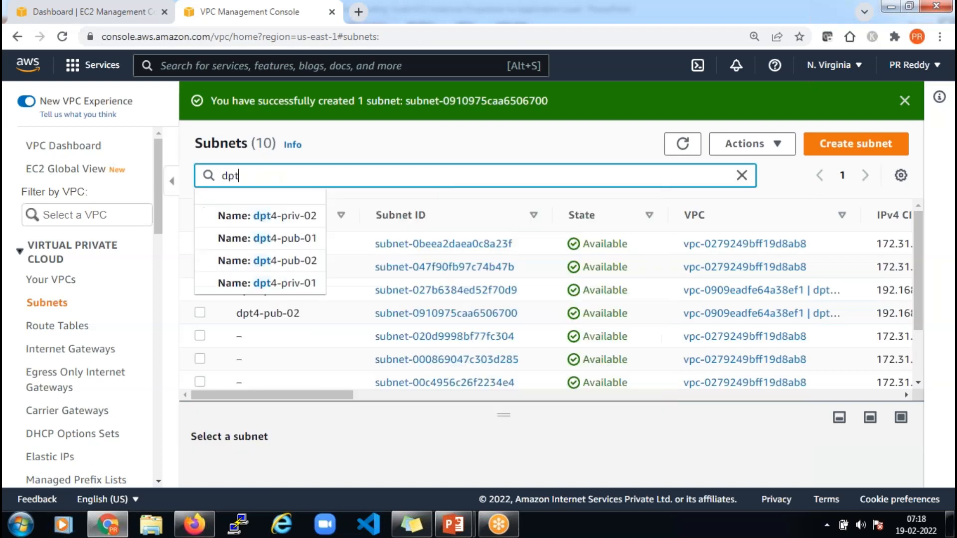
pyautogui.write('4')
pyautogui.press('Return')
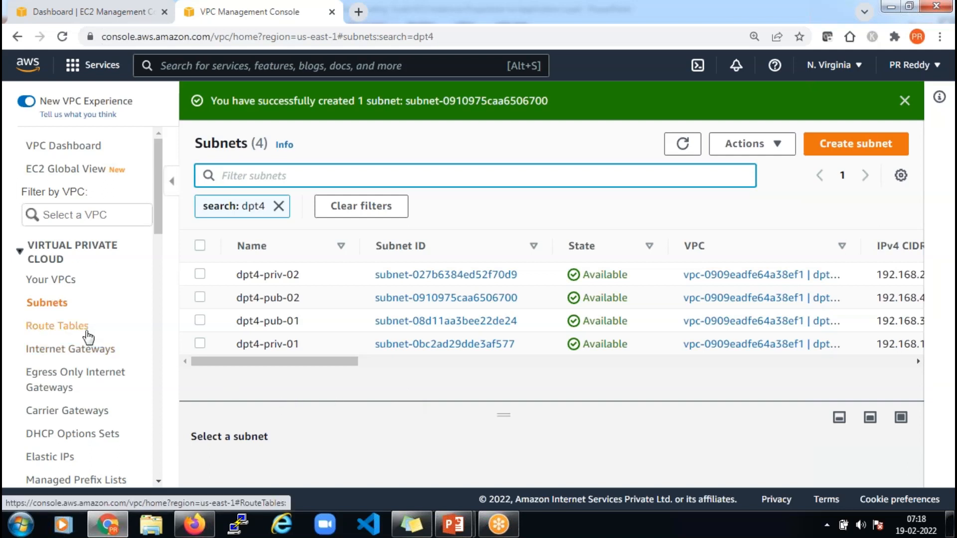
pyautogui.click(83, 357)
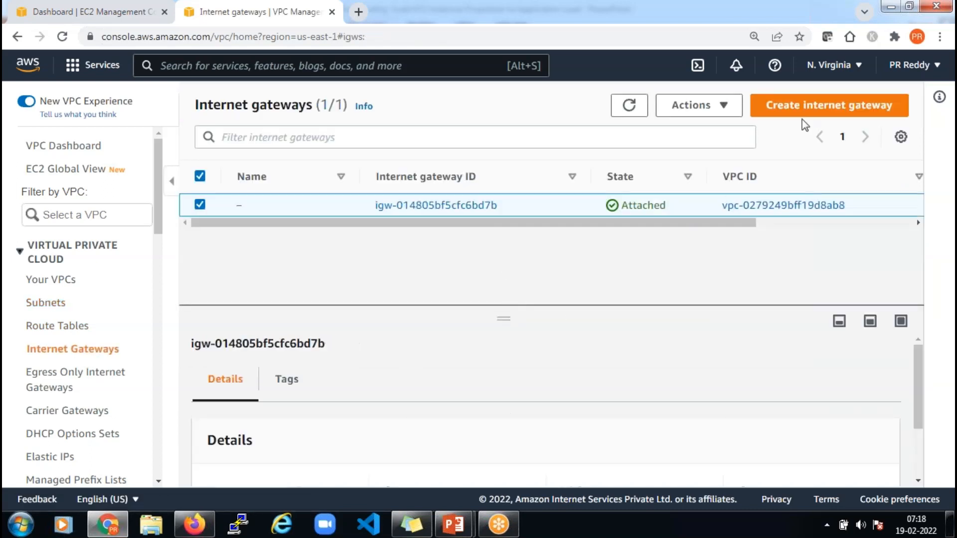
# Create an internet gateway with the name tag dpt4-igw-01
pyautogui.click(825, 107)
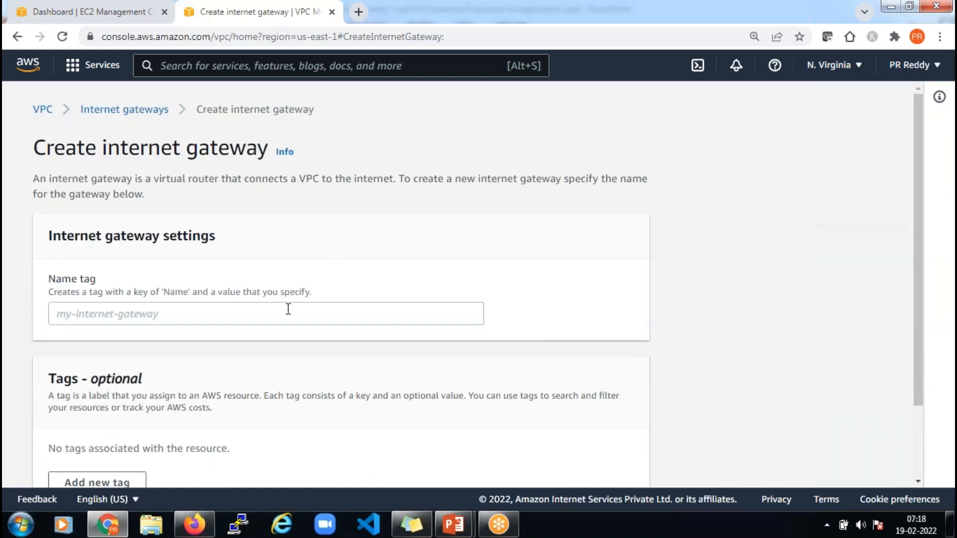
pyautogui.click(288, 310)
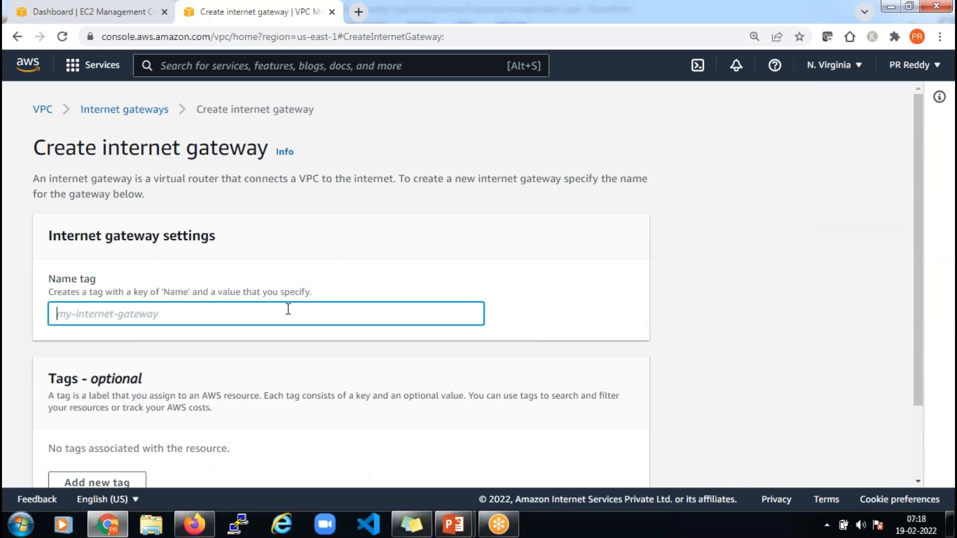
pyautogui.write('dpt4')
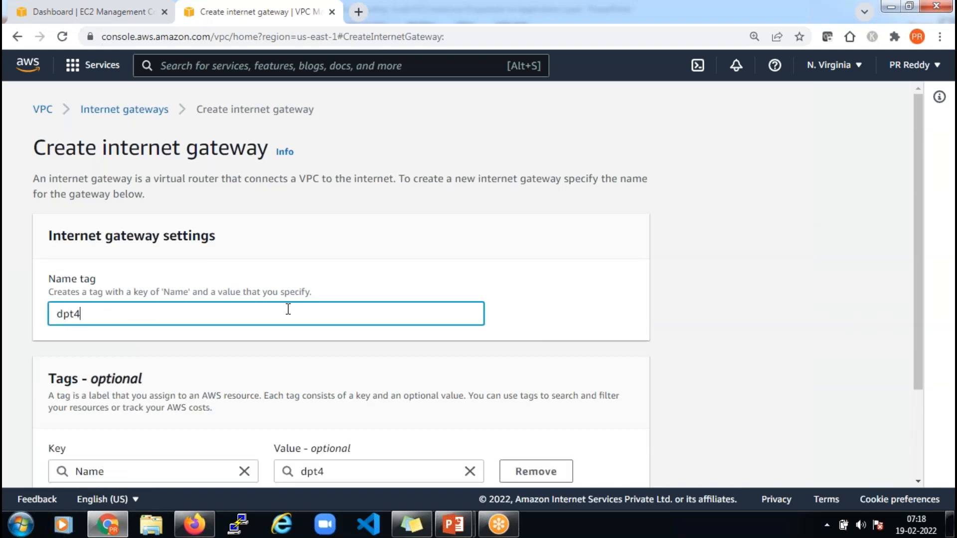
pyautogui.write('-igw-01')
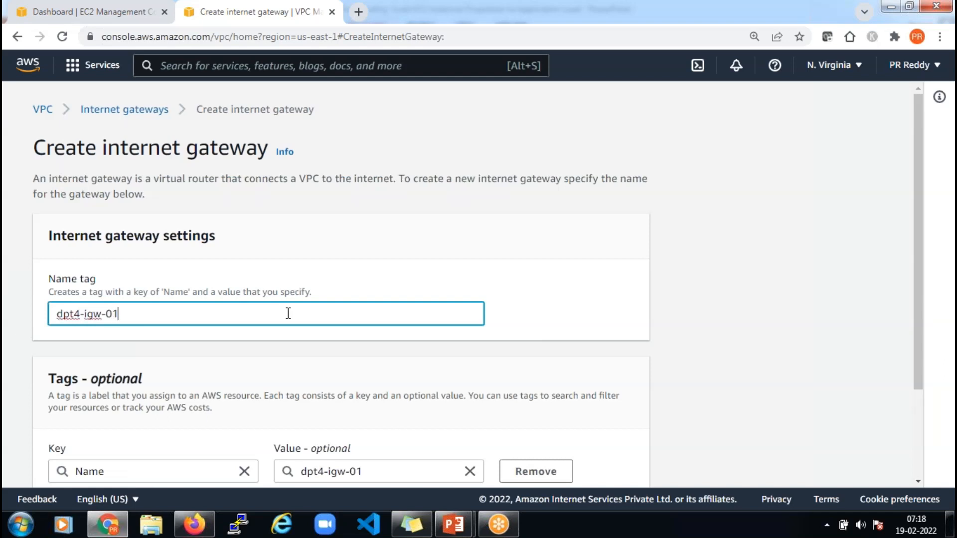
pyautogui.scroll(-3, 267, 325)
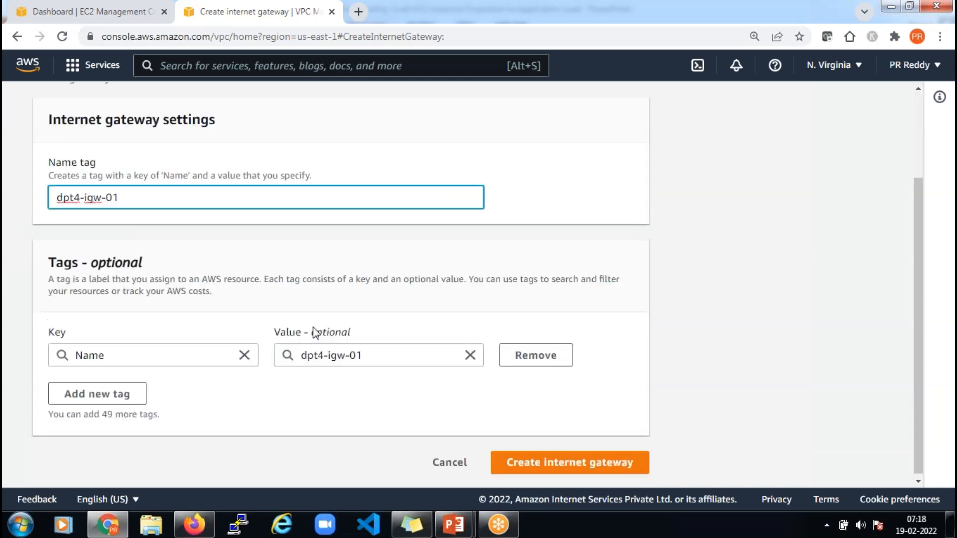
pyautogui.click(570, 464)
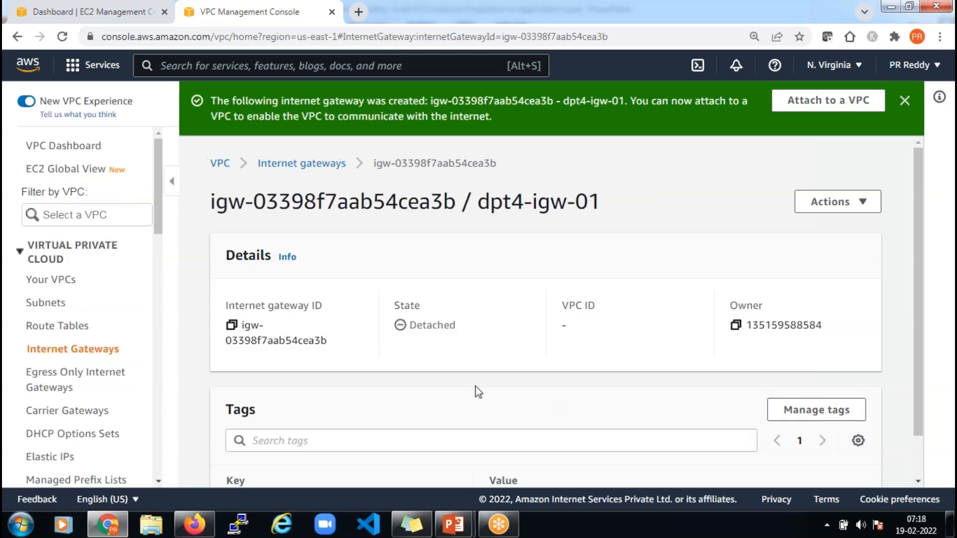
# Attach dpt4-igw-01 to dpt4-vpc-01 via Actions > Attach to VPC, then go to Route tables
pyautogui.click(864, 209)
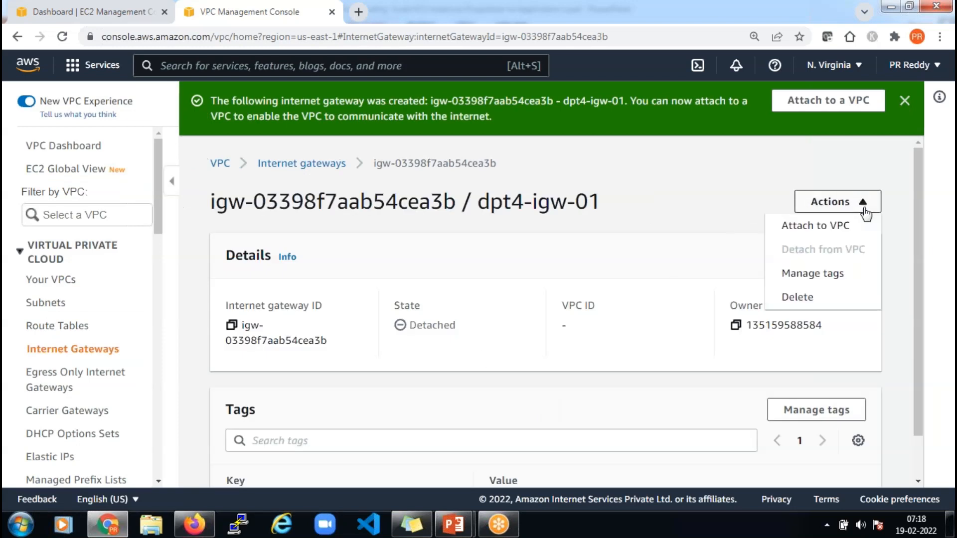
pyautogui.click(830, 228)
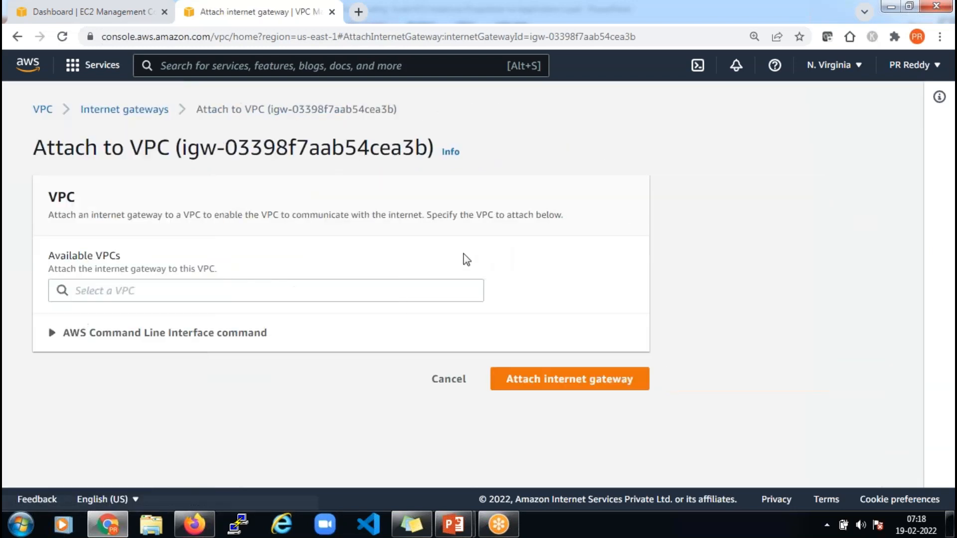
pyautogui.click(403, 293)
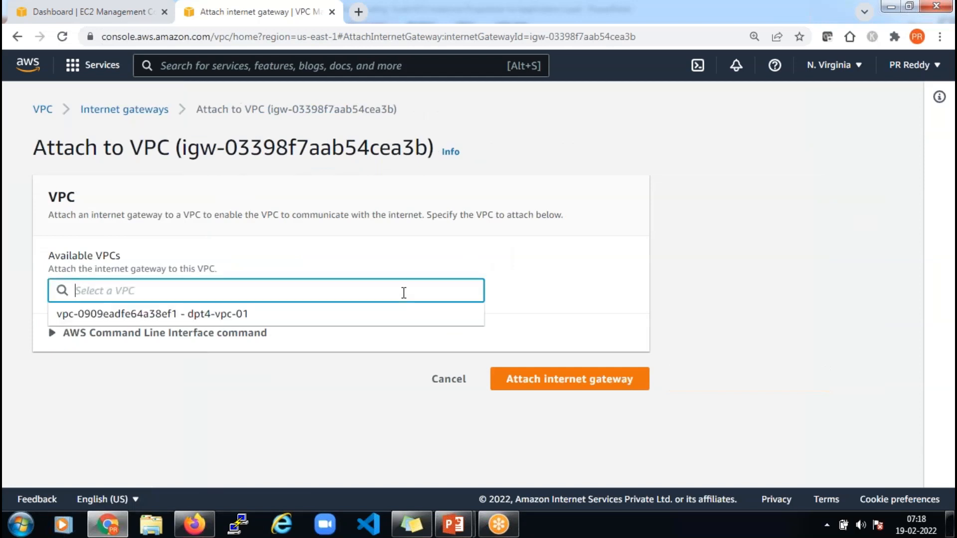
pyautogui.click(365, 315)
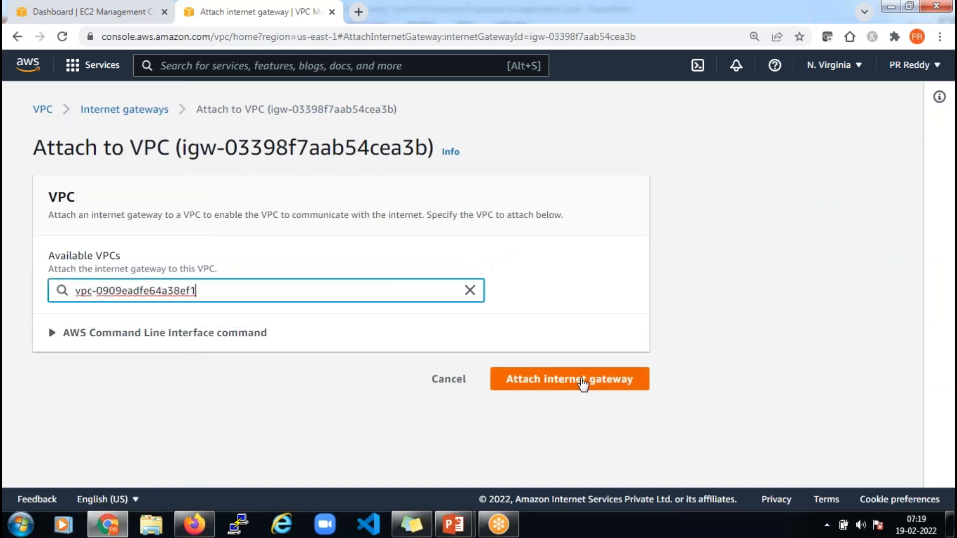
pyautogui.click(574, 372)
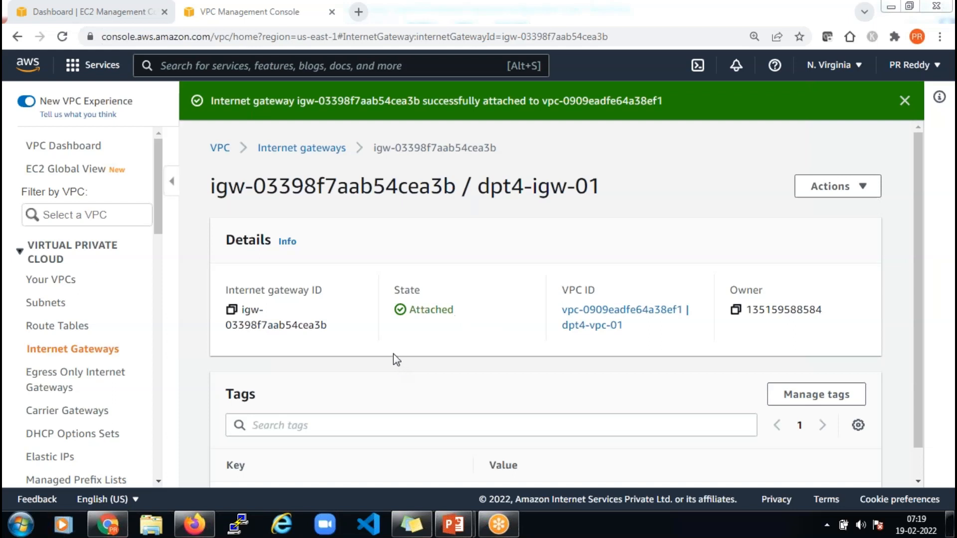
pyautogui.click(99, 337)
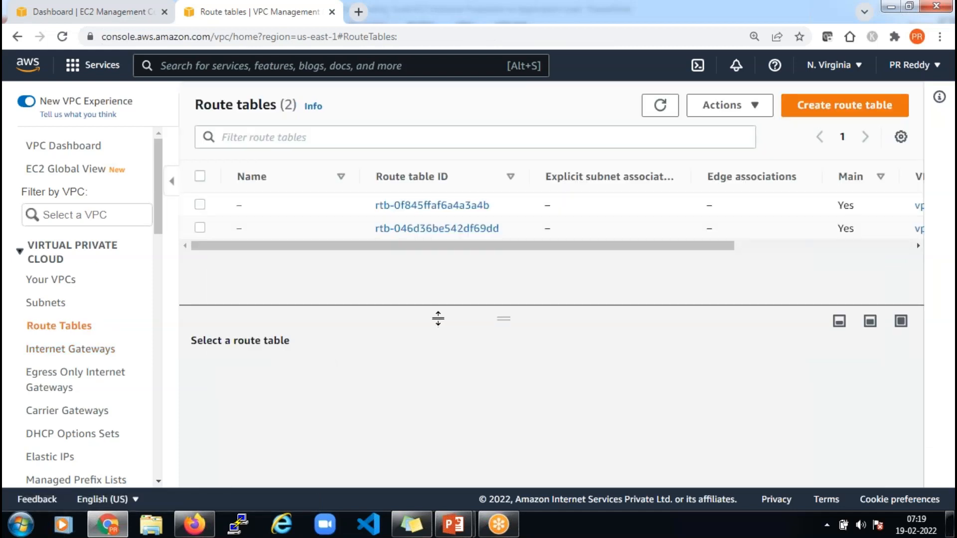
# Create route table dpt4-rt-pub-01 in VPC dpt4-vpc-01
pyautogui.click(880, 114)
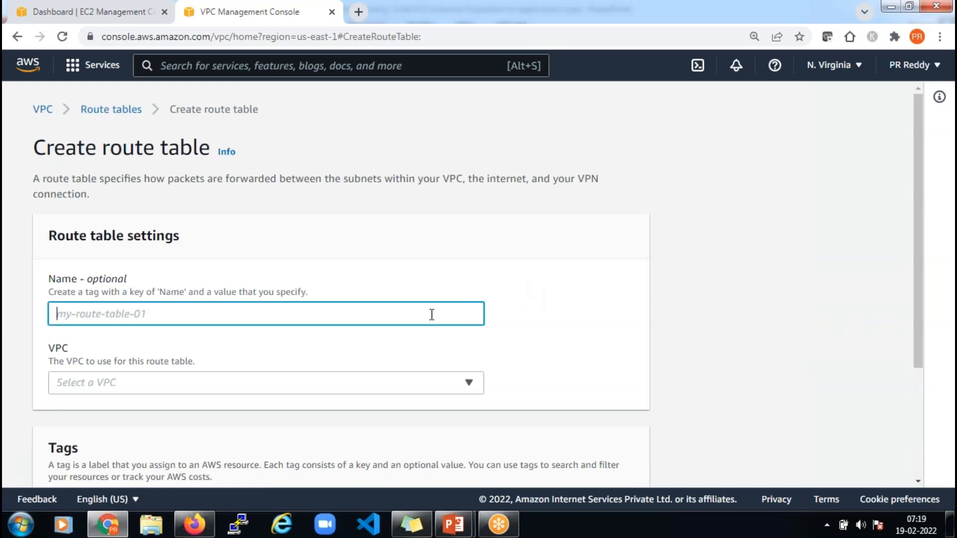
pyautogui.write('dpt4-')
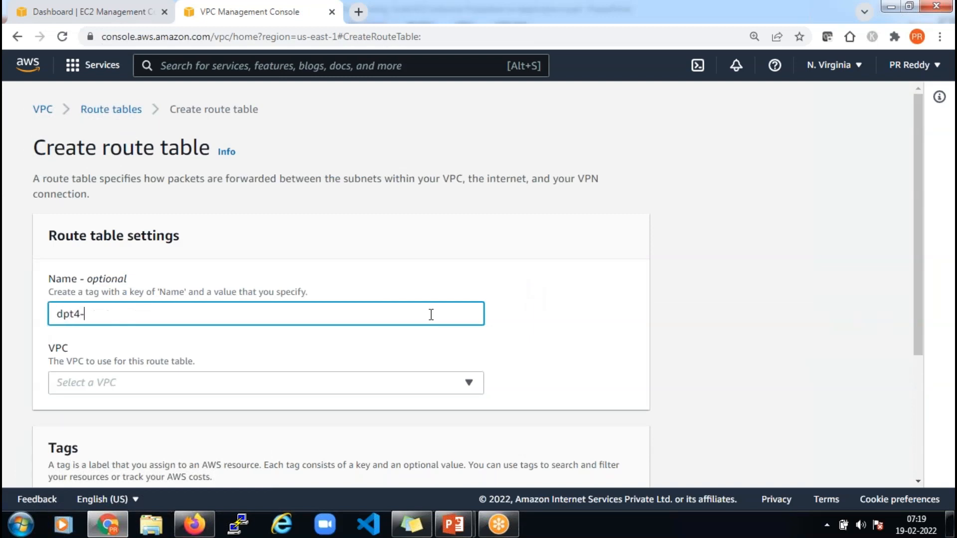
pyautogui.write('pub-0')
pyautogui.press('BackSpace')
pyautogui.press('BackSpace')
pyautogui.press('BackSpace')
pyautogui.press('BackSpace')
pyautogui.write('rt-pub-0')
pyautogui.click(390, 381)
pyautogui.click(355, 342)
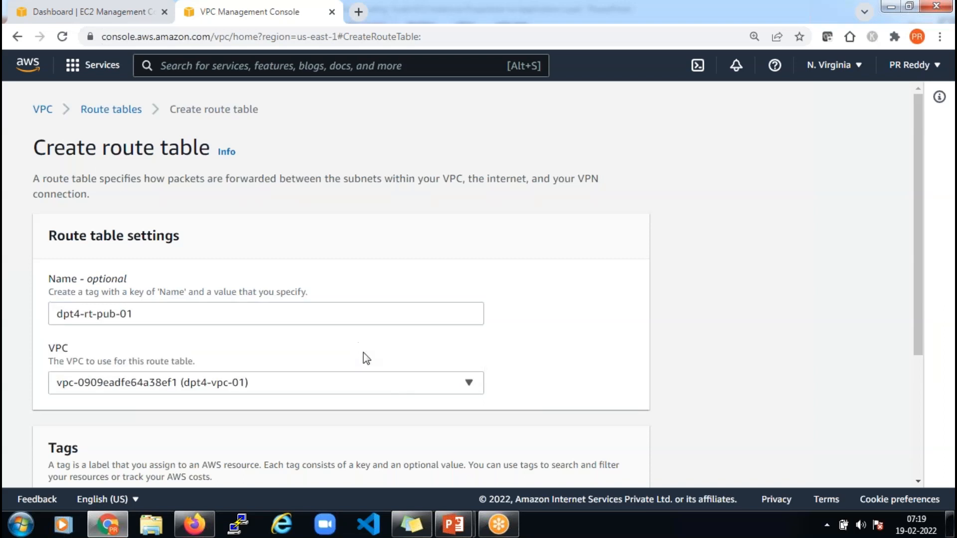
pyautogui.scroll(-4, 366, 358)
pyautogui.click(600, 466)
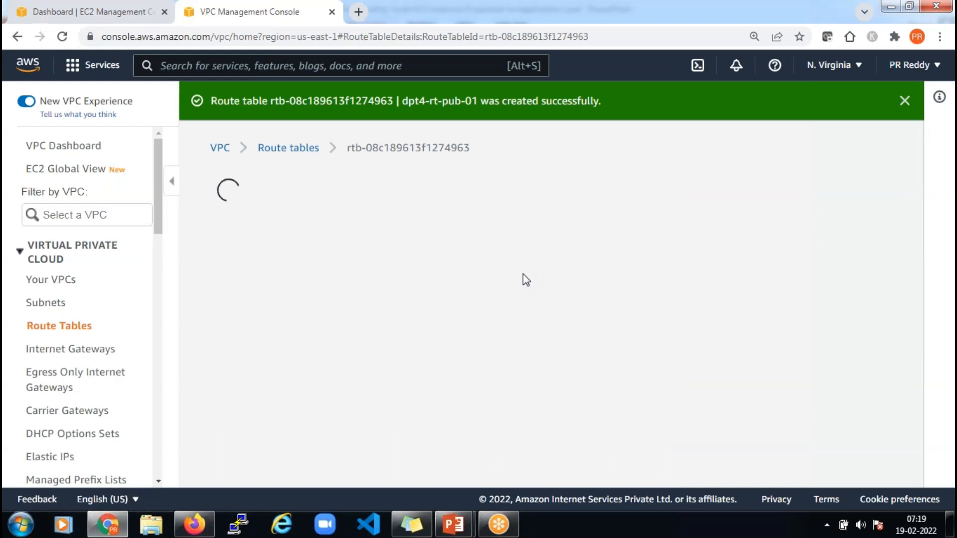
pyautogui.scroll(-5, 503, 297)
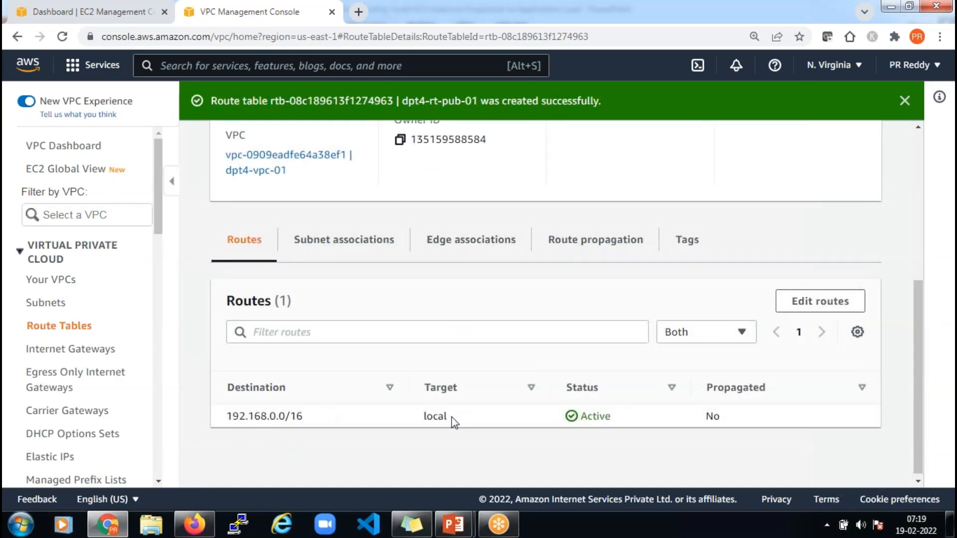
# Add and save a 0.0.0.0/0 route targeting internet gateway igw-03398f7aab54cea3b
pyautogui.click(825, 308)
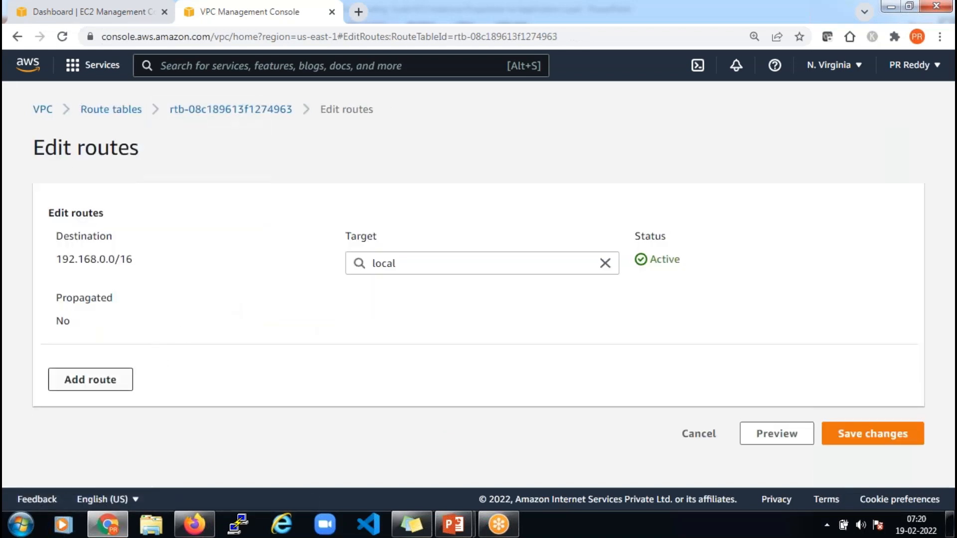
pyautogui.click(90, 379)
pyautogui.scroll(-3, 244, 352)
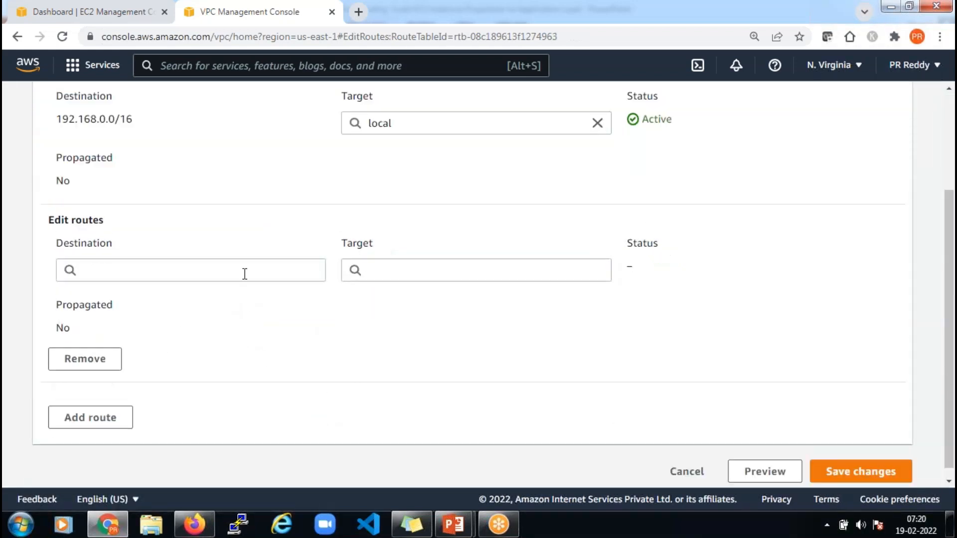
pyautogui.click(244, 274)
pyautogui.click(205, 299)
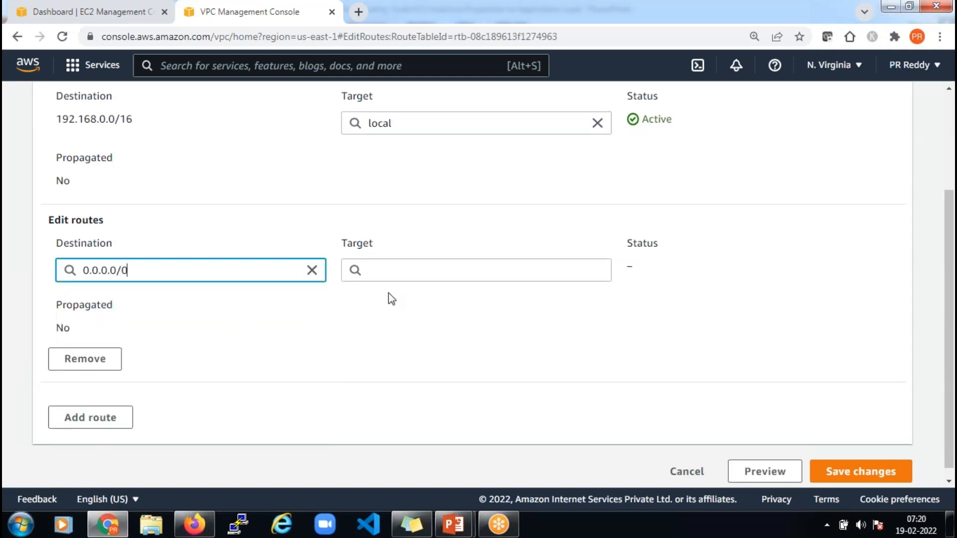
pyautogui.click(468, 273)
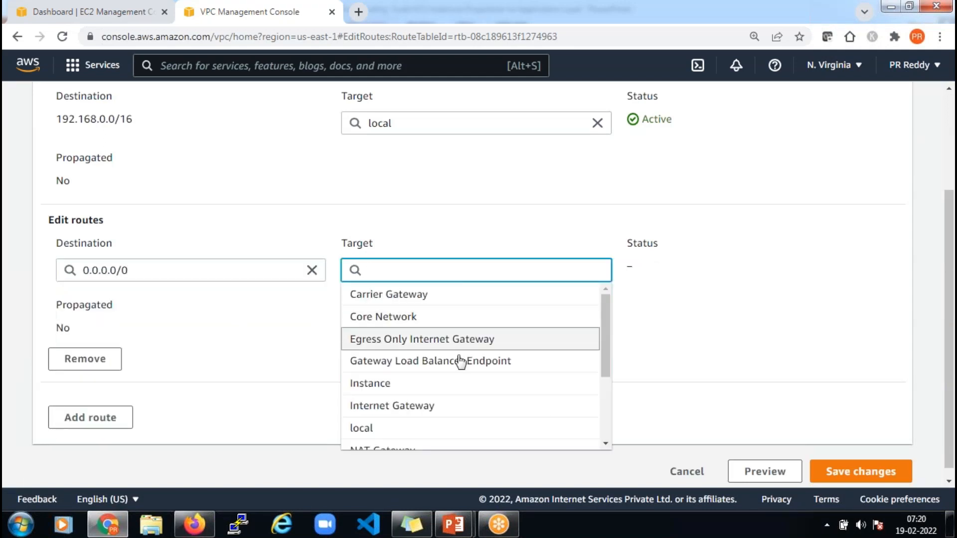
pyautogui.click(446, 405)
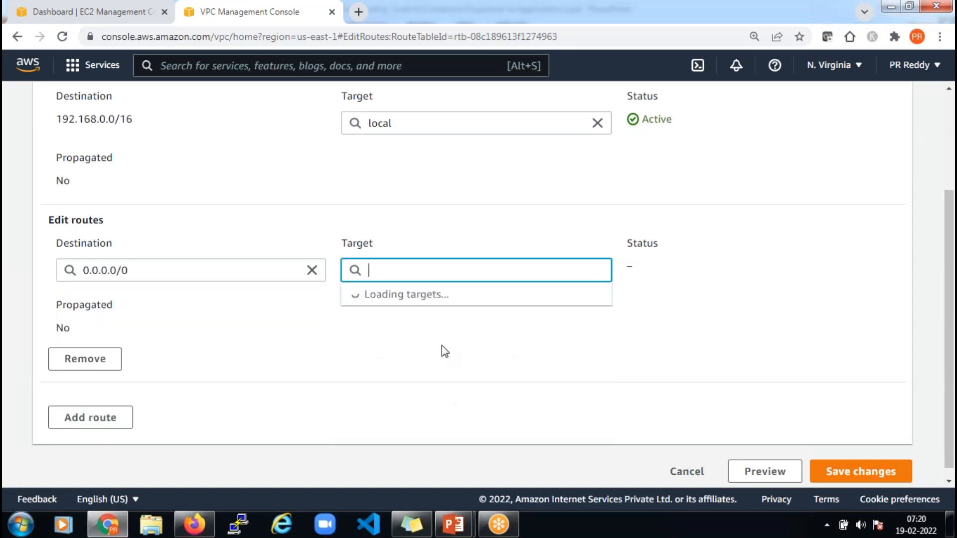
pyautogui.click(439, 298)
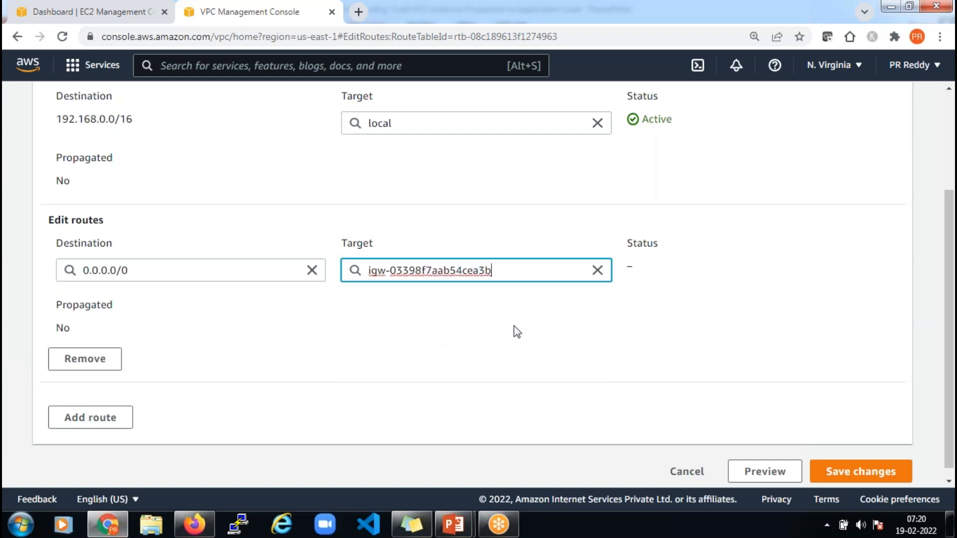
pyautogui.scroll(-1, 723, 412)
pyautogui.click(842, 461)
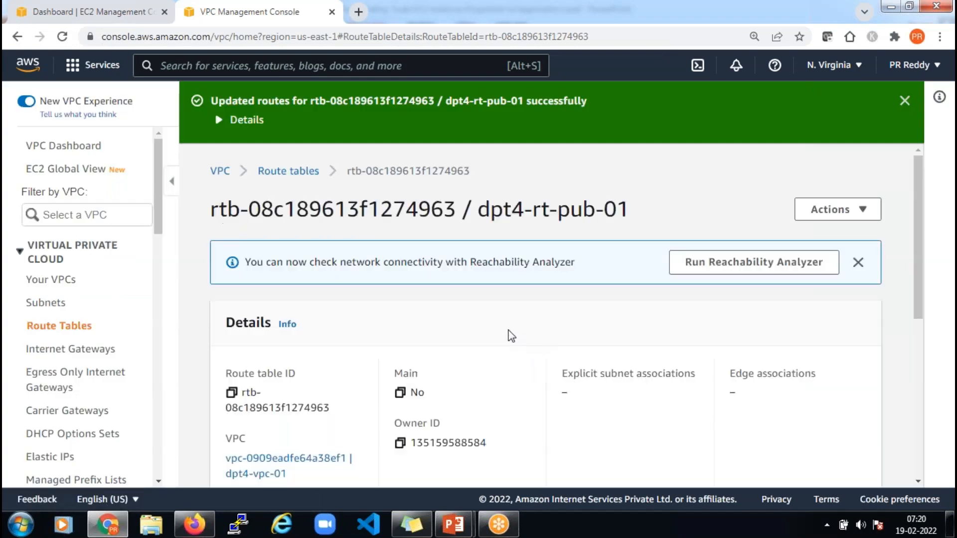
pyautogui.scroll(-5, 511, 335)
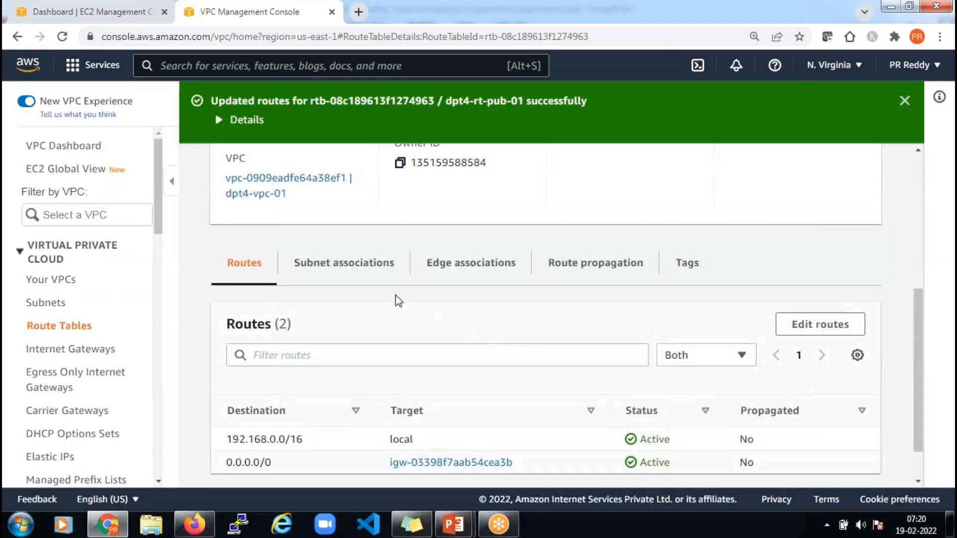
# Explicitly associate subnets dpt4-pub-01 and dpt4-pub-02 with dpt4-rt-pub-01, then return to Route tables
pyautogui.click(345, 264)
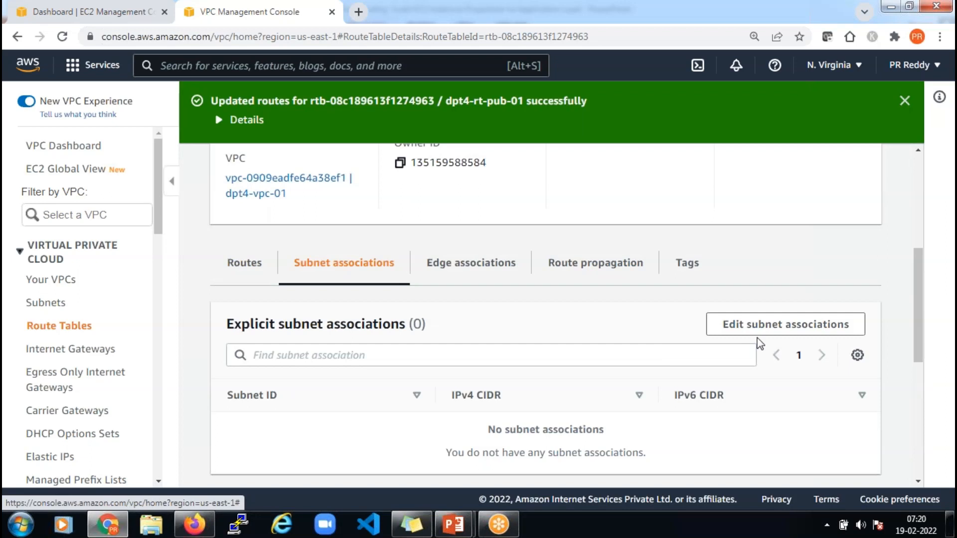
pyautogui.click(776, 328)
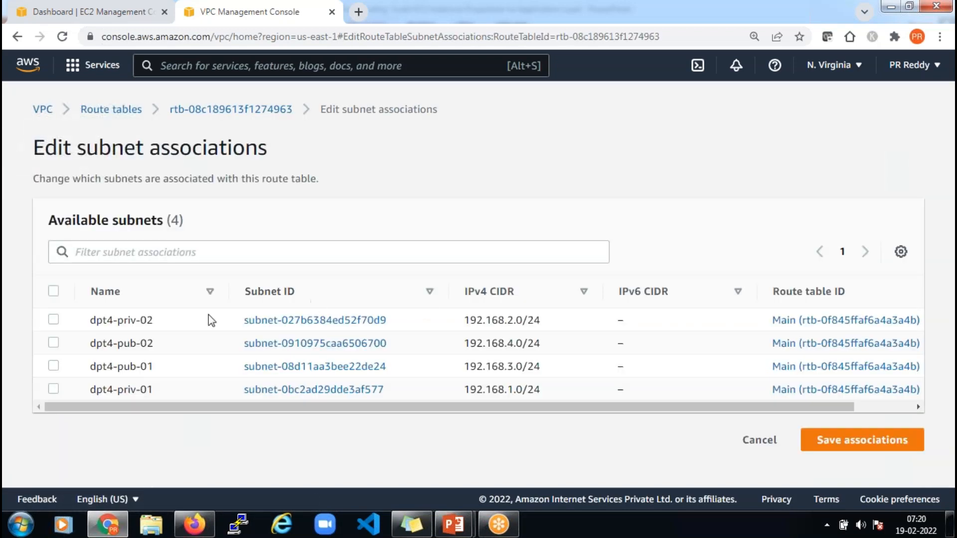
pyautogui.click(54, 343)
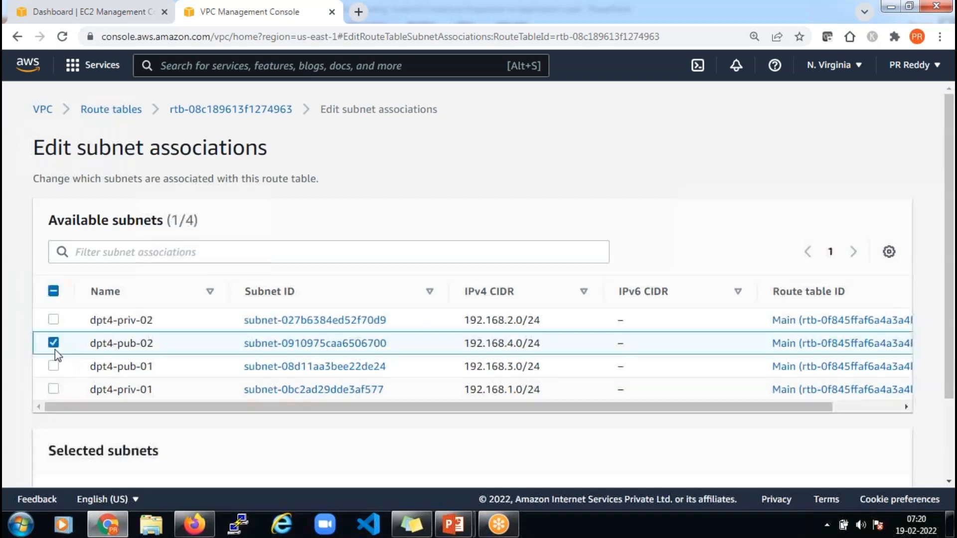
pyautogui.click(53, 365)
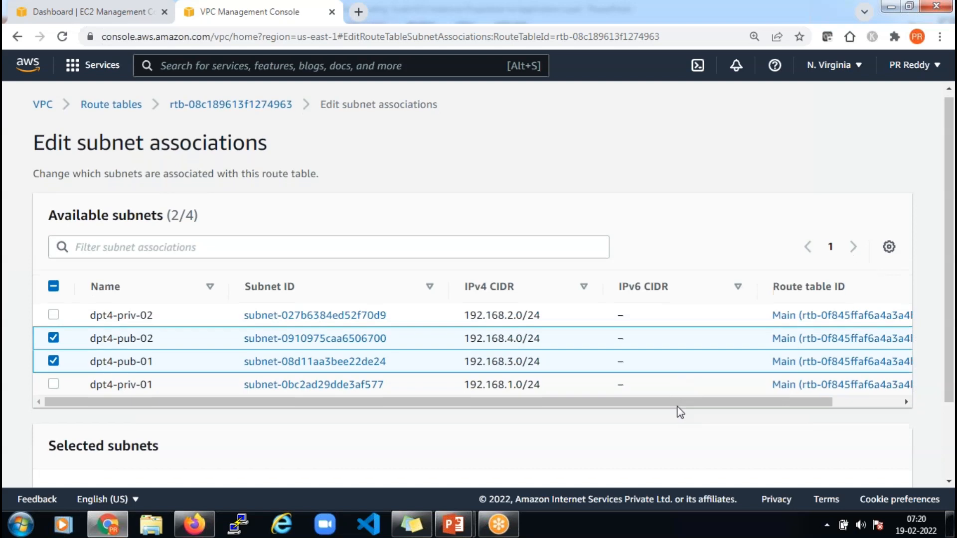
pyautogui.scroll(-2, 680, 410)
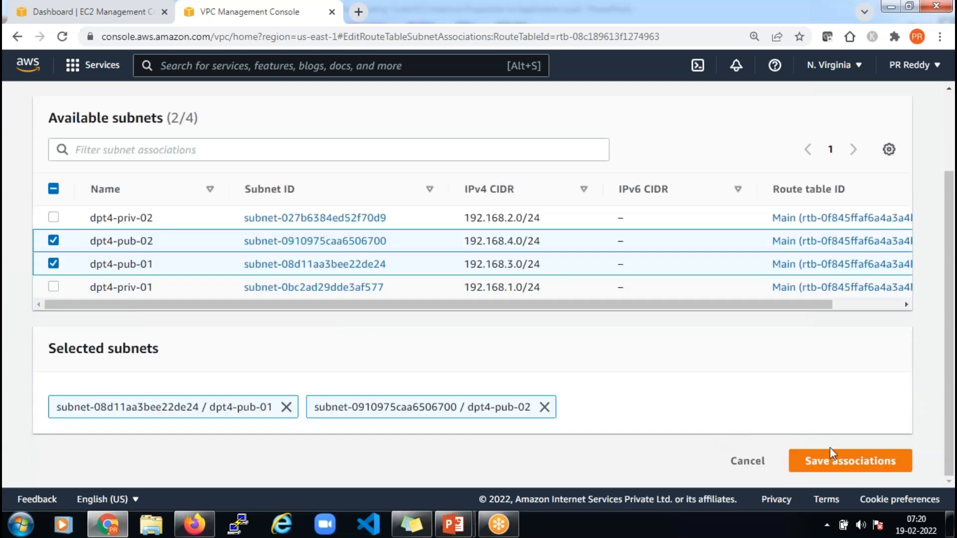
pyautogui.click(856, 466)
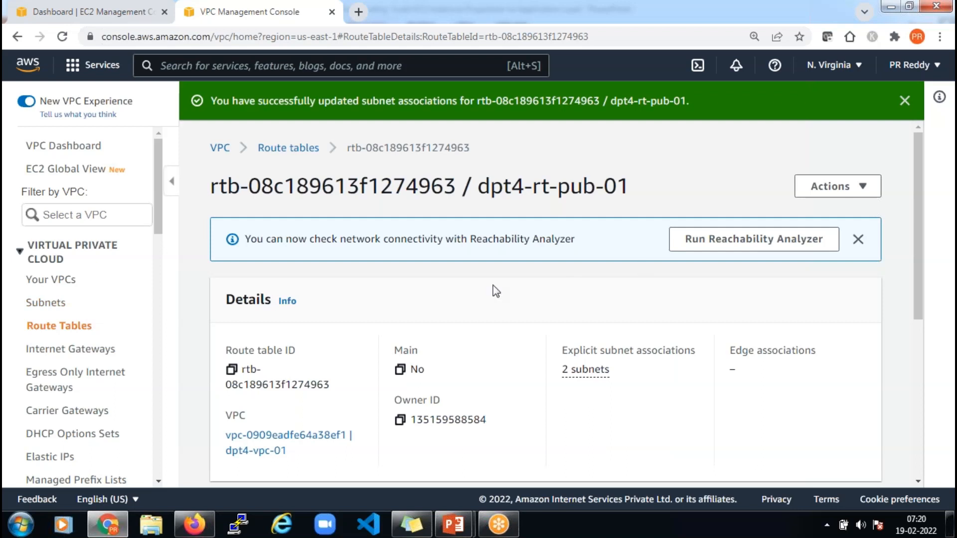
pyautogui.click(288, 147)
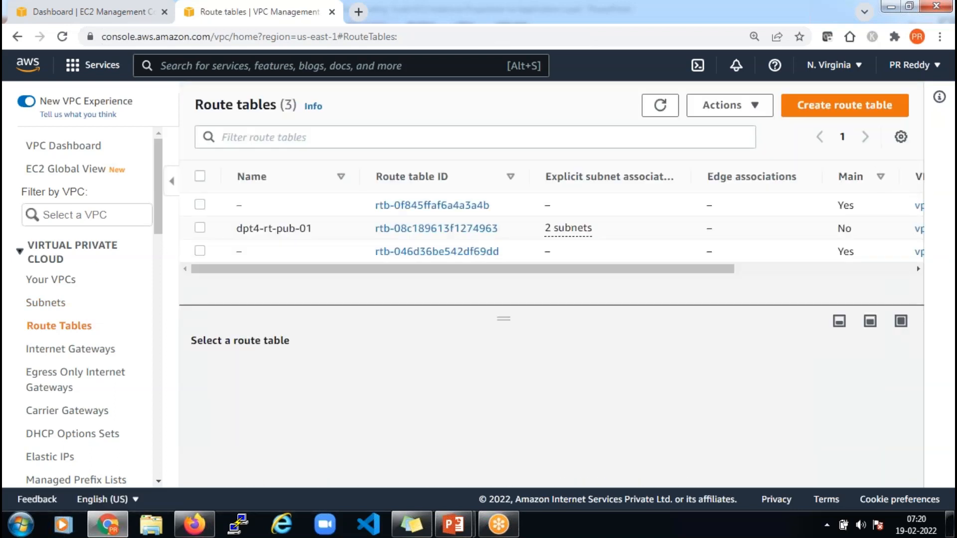
# Create route table dpt4-rt-priv-01 in VPC dpt4-vpc-01, holding only the local 192.168.0.0/16 route
pyautogui.click(867, 107)
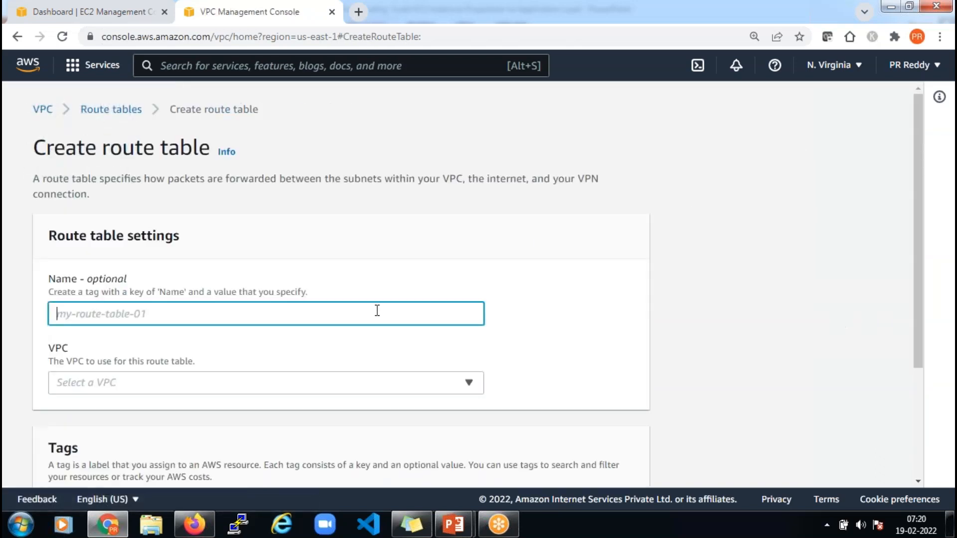
pyautogui.write('dpt4')
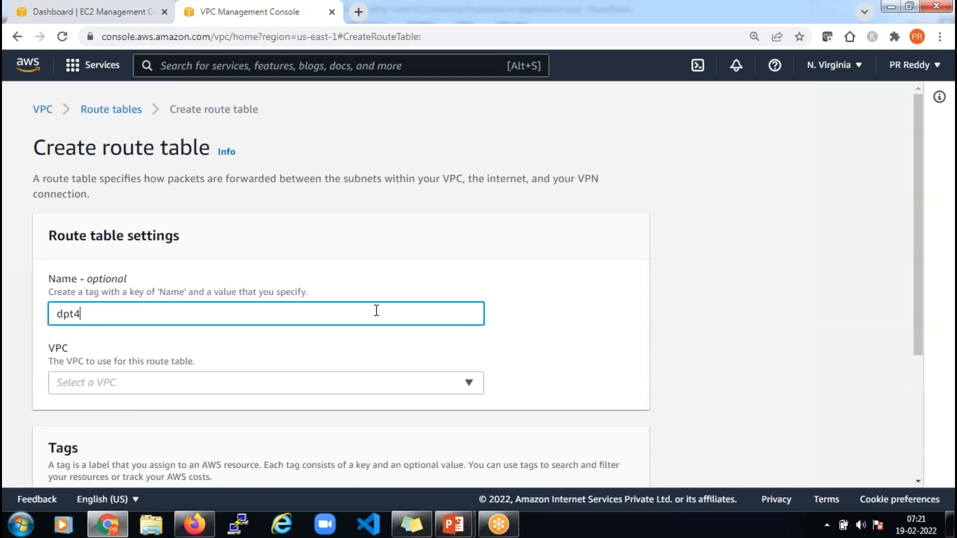
pyautogui.write('-rt-priv-01')
pyautogui.click(322, 383)
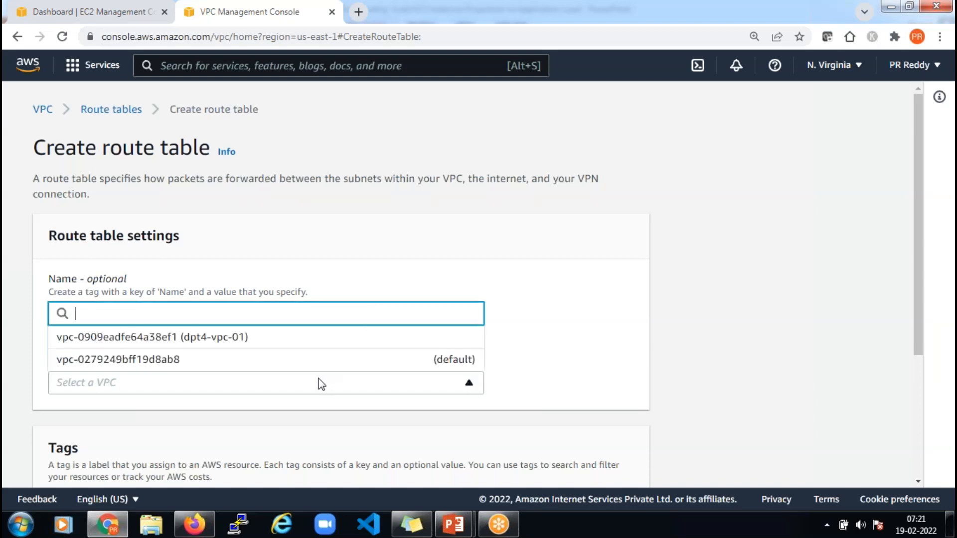
pyautogui.click(278, 335)
pyautogui.scroll(-4, 568, 329)
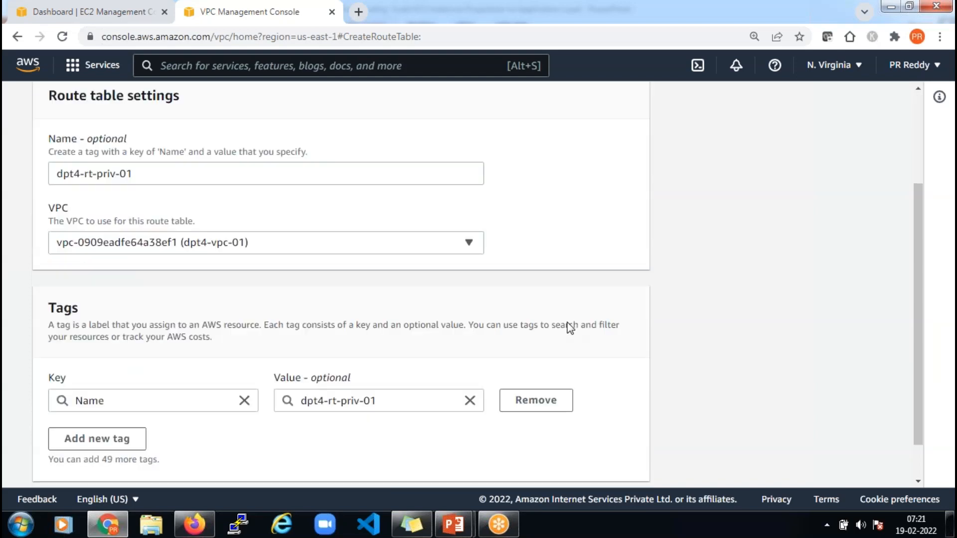
pyautogui.click(614, 462)
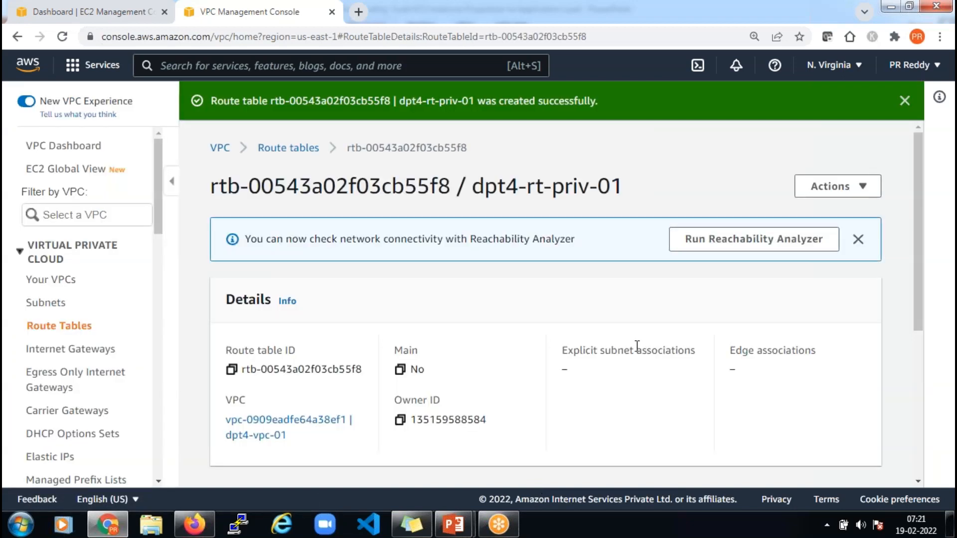
pyautogui.scroll(-5, 448, 349)
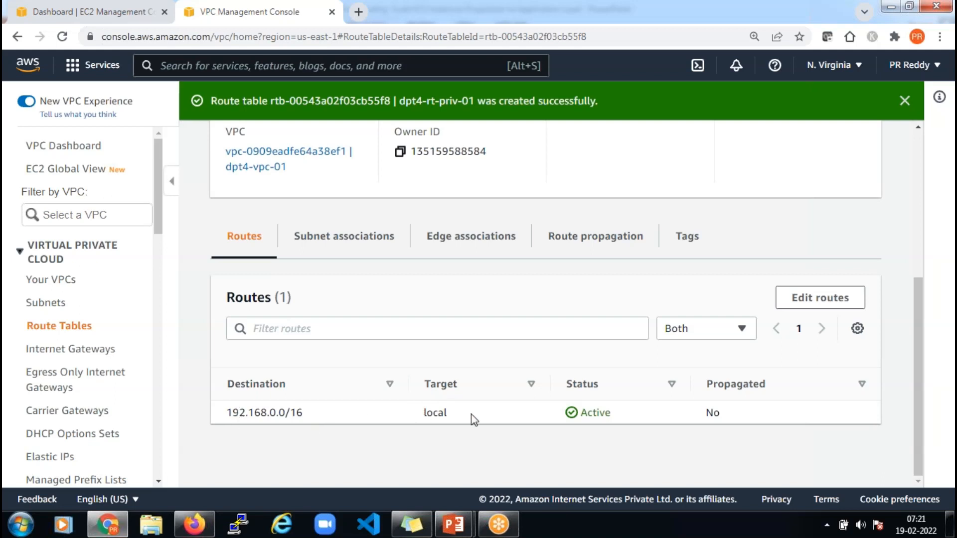
# Tick dpt4-priv-01 and dpt4-priv-02 as explicit subnet associations of dpt4-rt-priv-01 and save
pyautogui.click(352, 240)
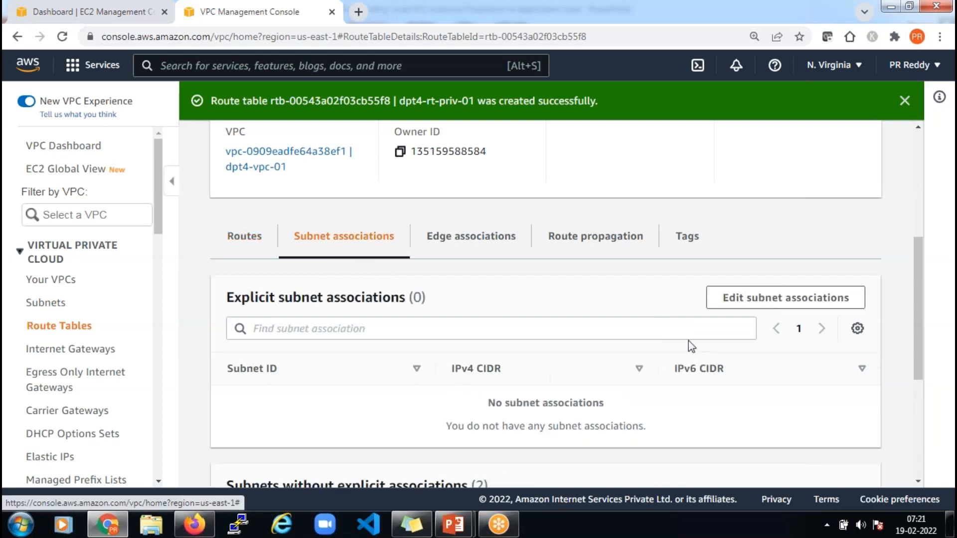
pyautogui.click(797, 302)
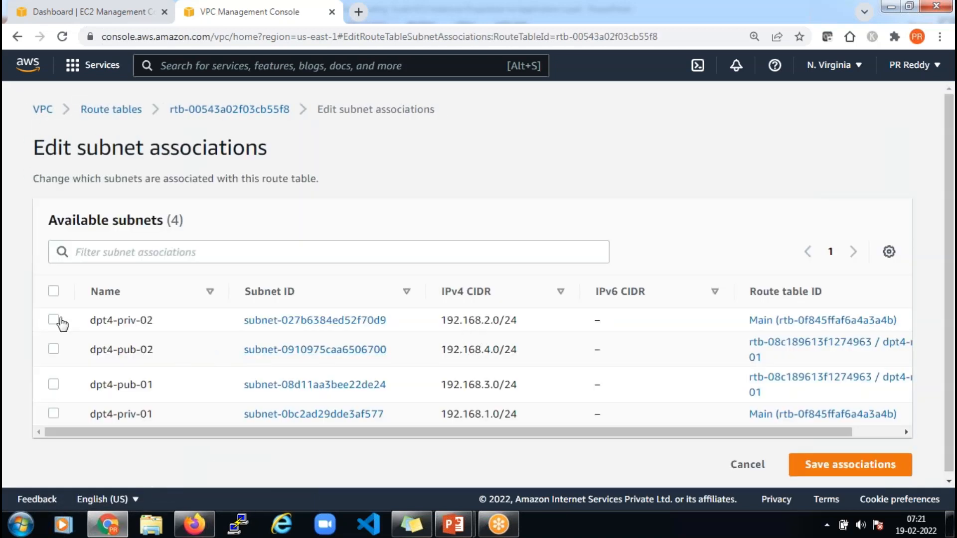
pyautogui.click(54, 319)
pyautogui.click(54, 414)
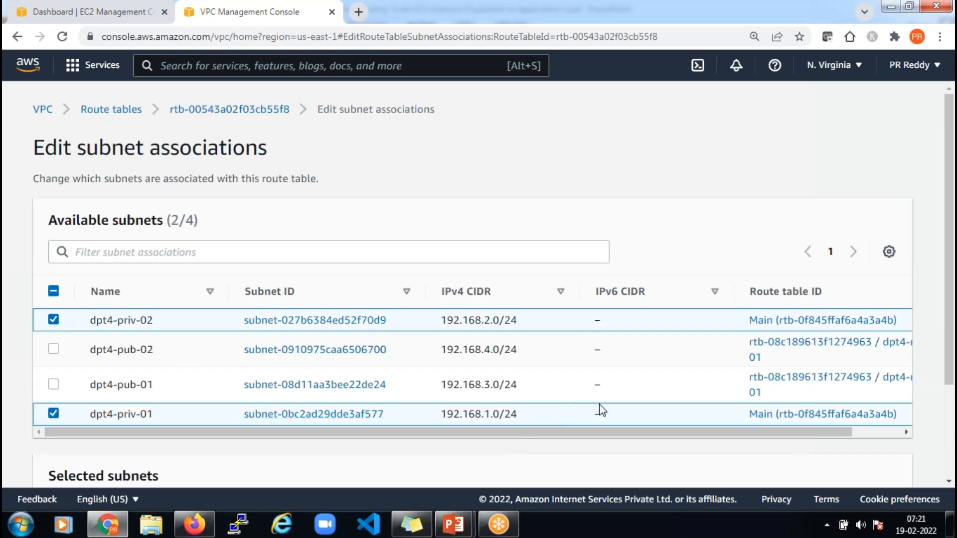
pyautogui.scroll(-2, 608, 414)
pyautogui.scroll(-1, 615, 419)
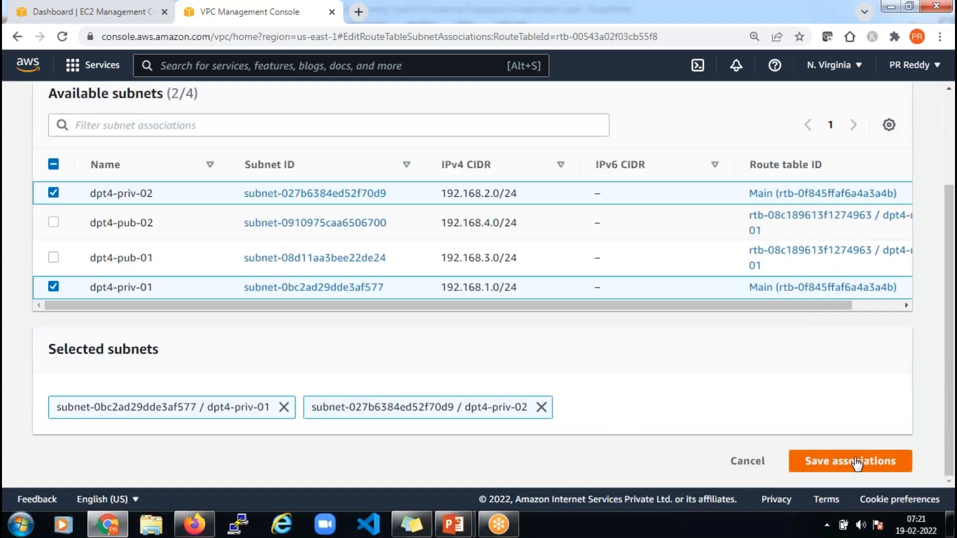
pyautogui.click(853, 461)
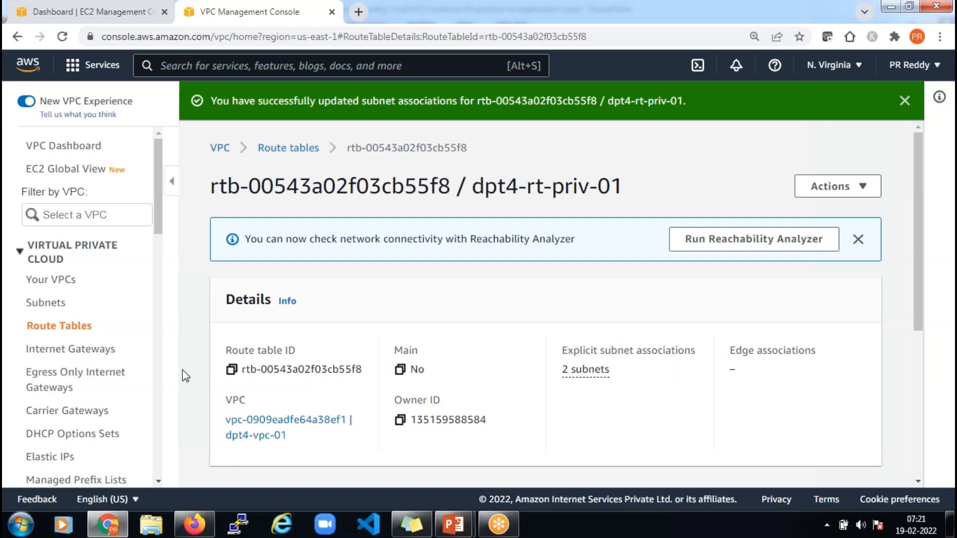
pyautogui.scroll(-4, 132, 412)
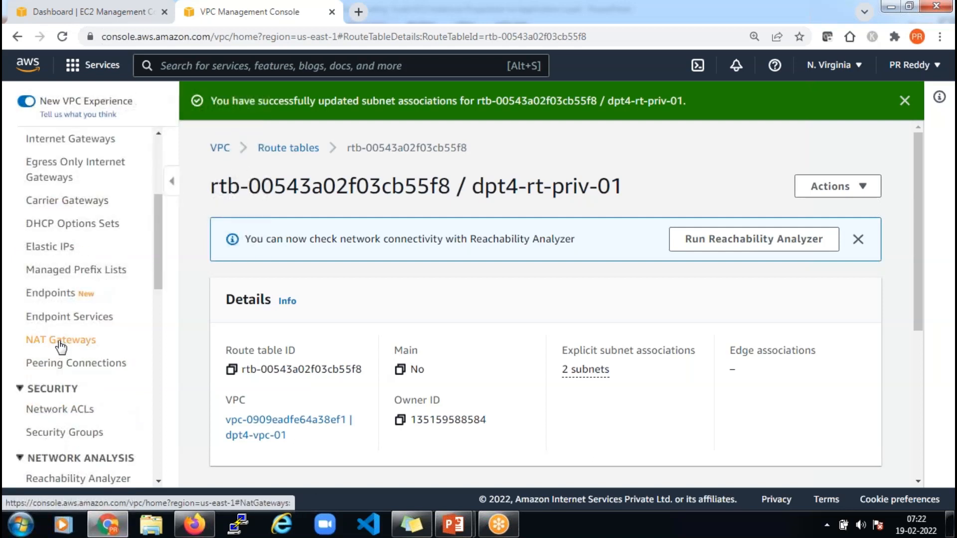
# Start a new NAT gateway named dpt4-nat-01 from the NAT gateways list
pyautogui.click(60, 343)
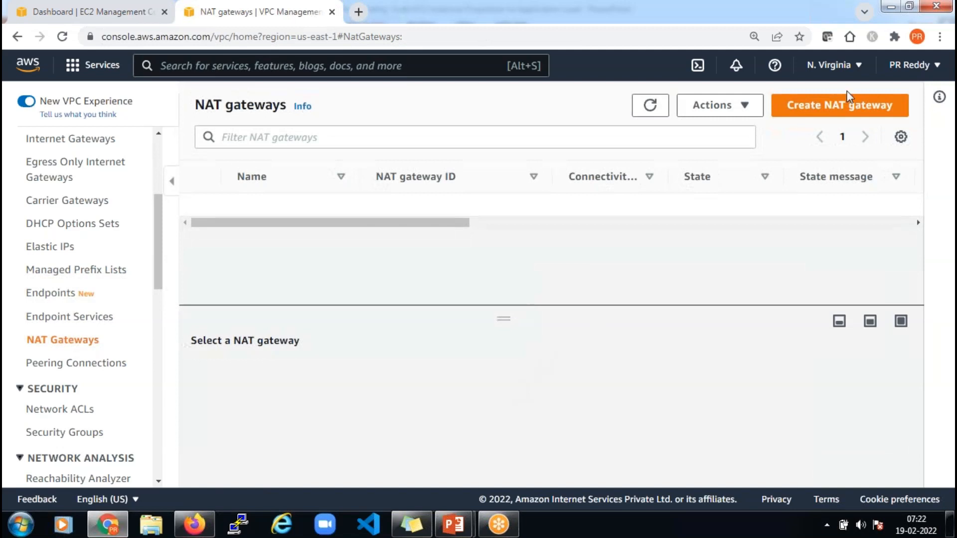
pyautogui.click(851, 112)
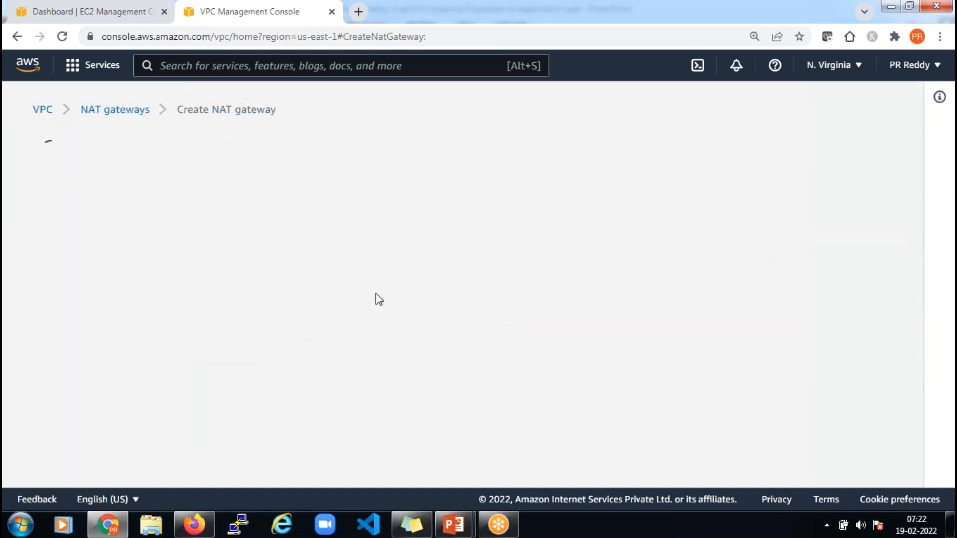
pyautogui.click(329, 311)
pyautogui.write('dpt4-nat-01')
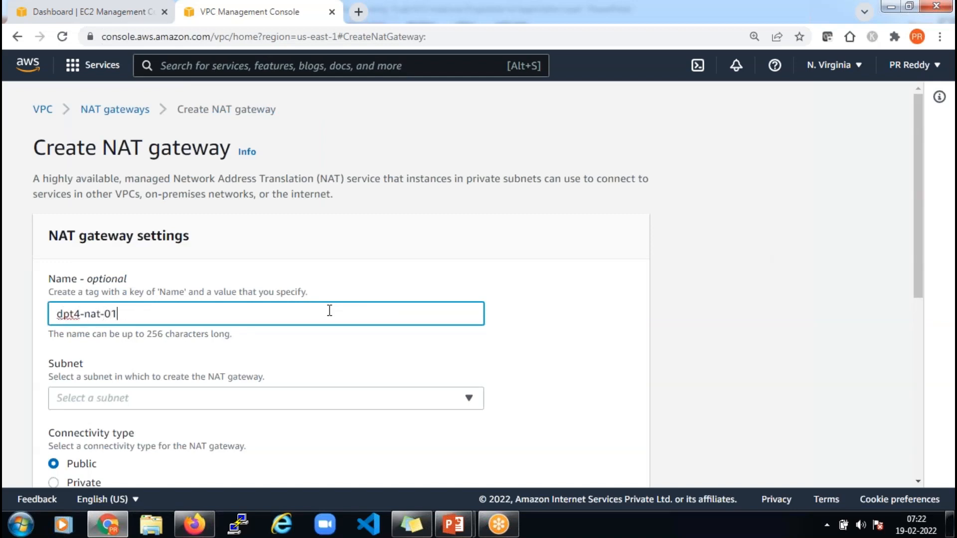
pyautogui.scroll(-1, 352, 319)
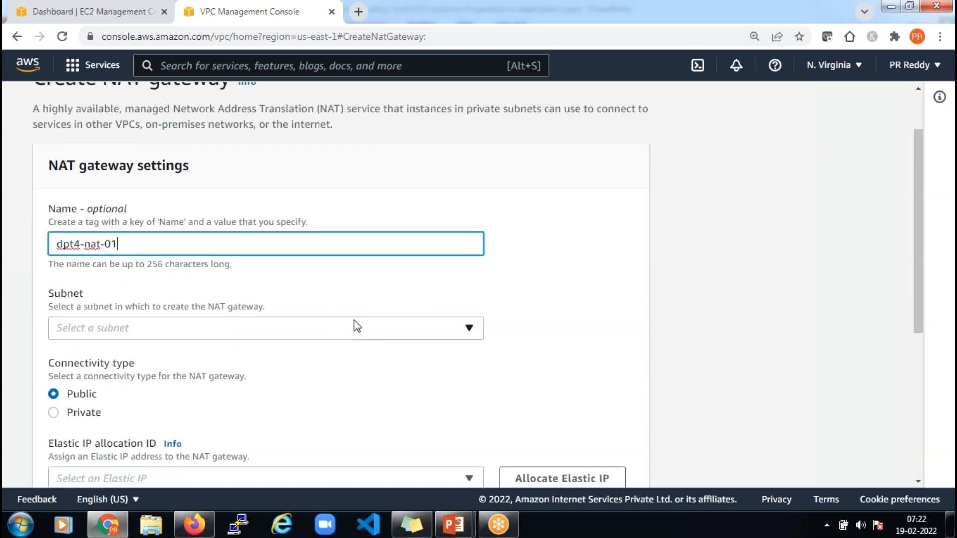
pyautogui.scroll(-1, 359, 294)
# Place the gateway in subnet dpt4-pub-01 with a newly allocated Elastic IP and create it
pyautogui.click(363, 259)
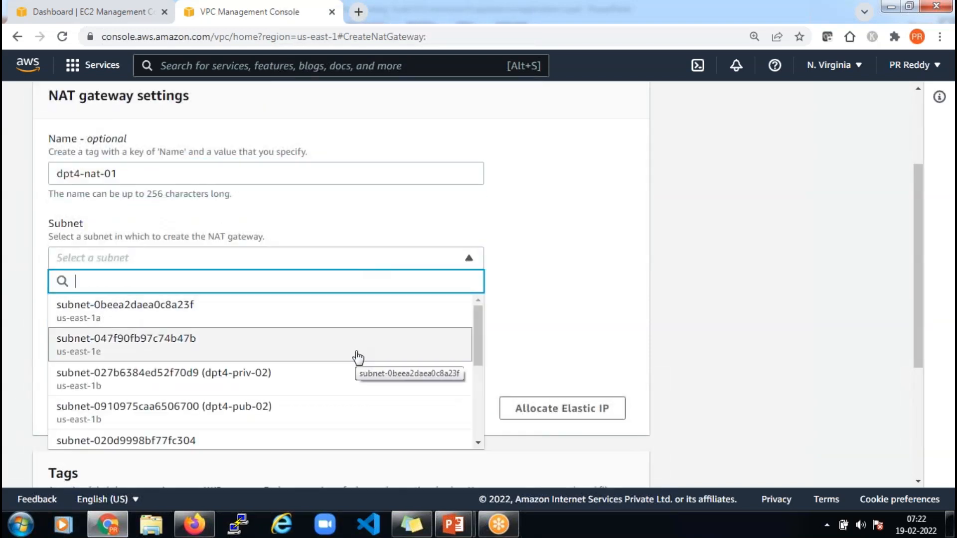
pyautogui.scroll(-1, 357, 357)
pyautogui.scroll(-1, 298, 357)
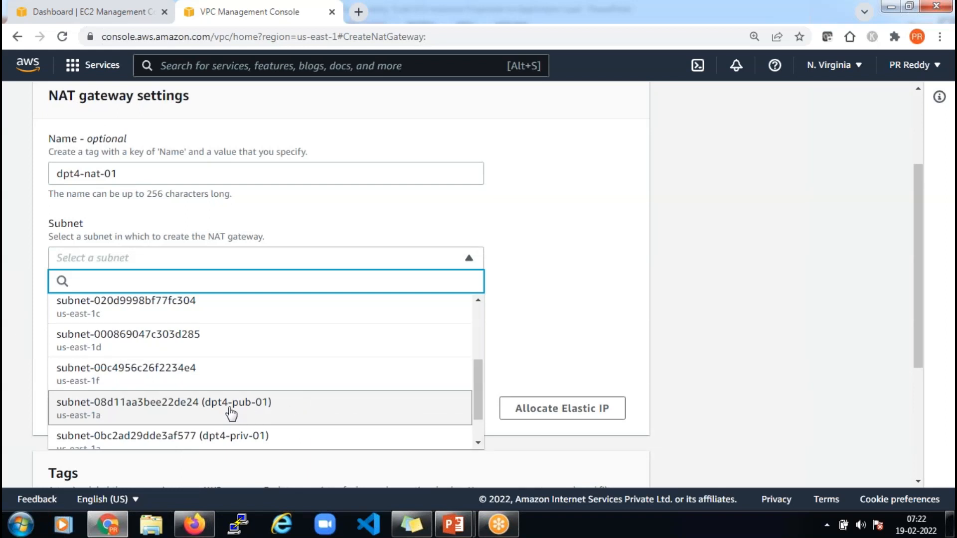
pyautogui.click(272, 410)
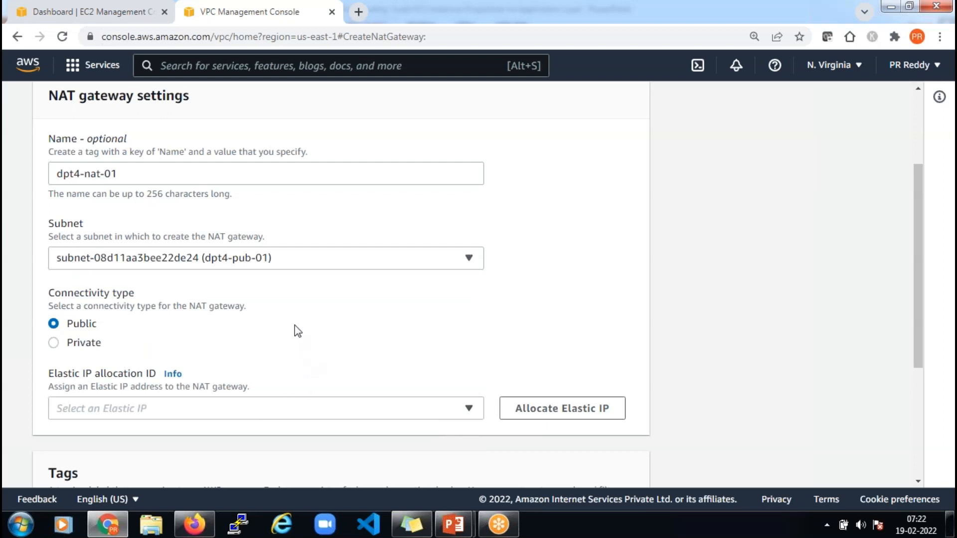
pyautogui.scroll(-3, 369, 332)
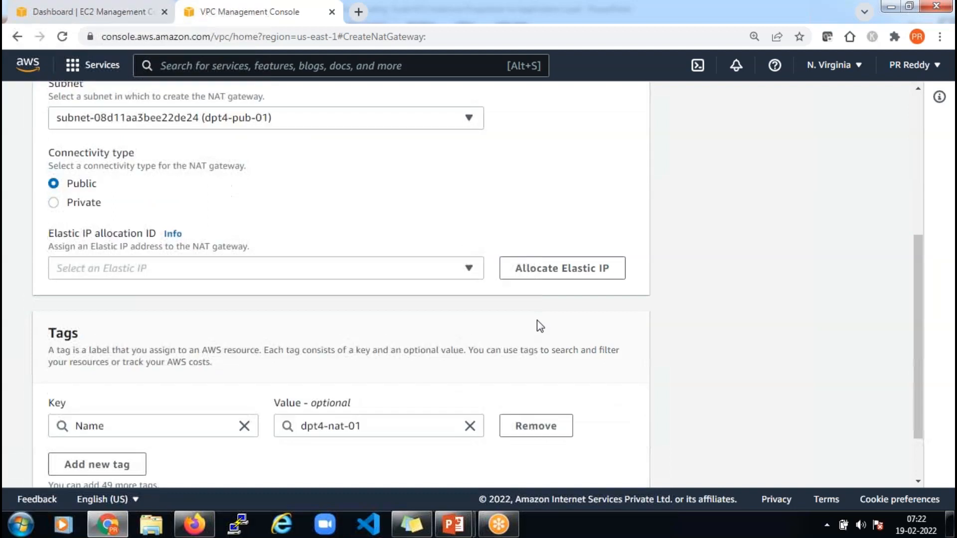
pyautogui.click(557, 274)
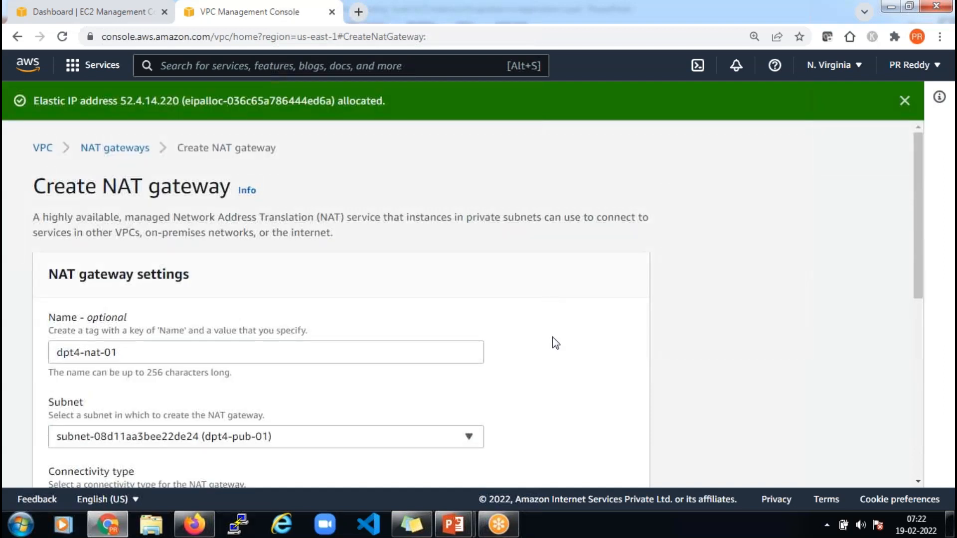
pyautogui.scroll(-7, 552, 337)
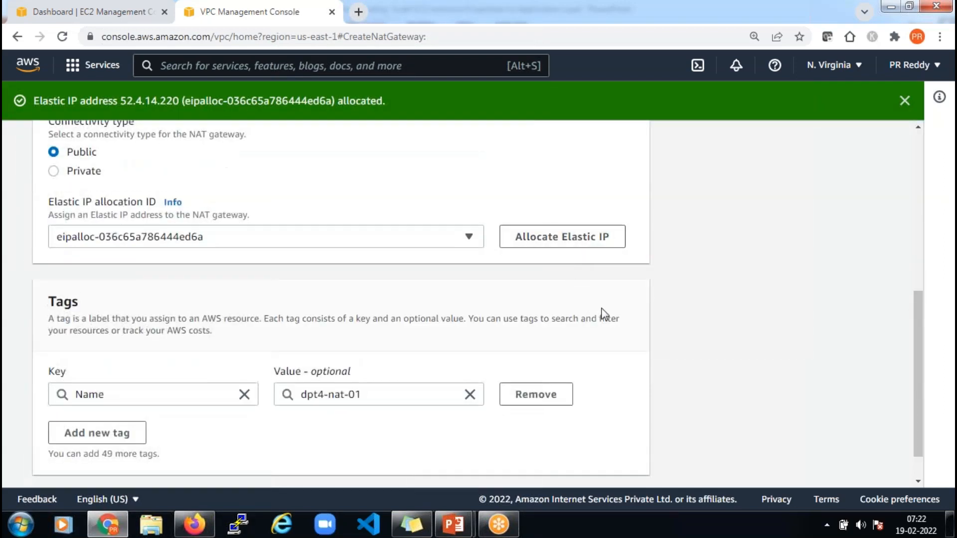
pyautogui.scroll(-1, 602, 313)
pyautogui.click(616, 464)
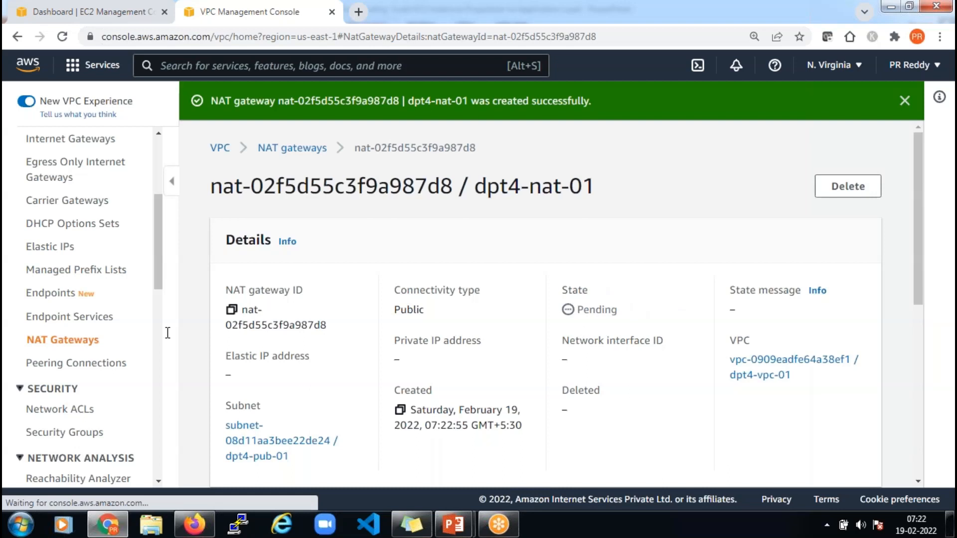
pyautogui.scroll(5, 112, 338)
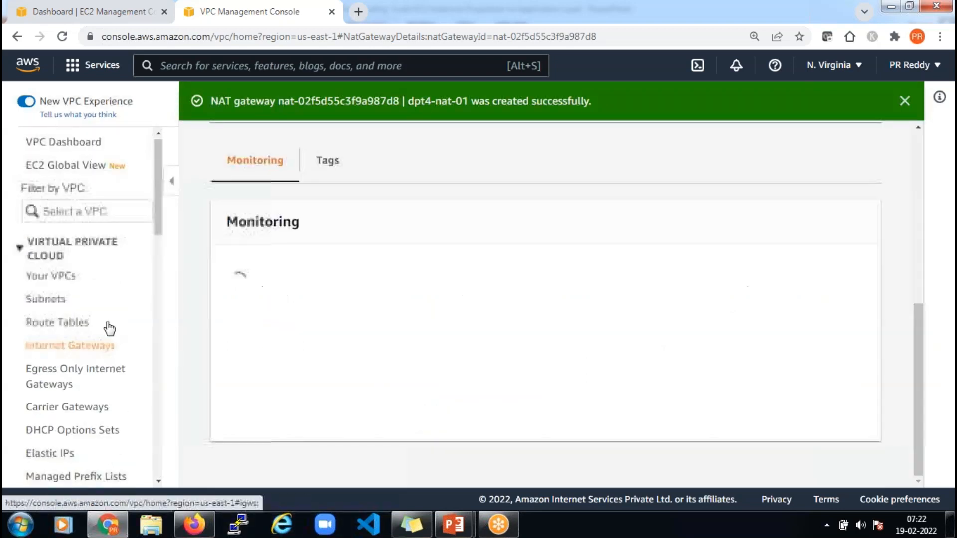
# Select route table dpt4-rt-priv-01 and begin editing its routes
pyautogui.click(69, 328)
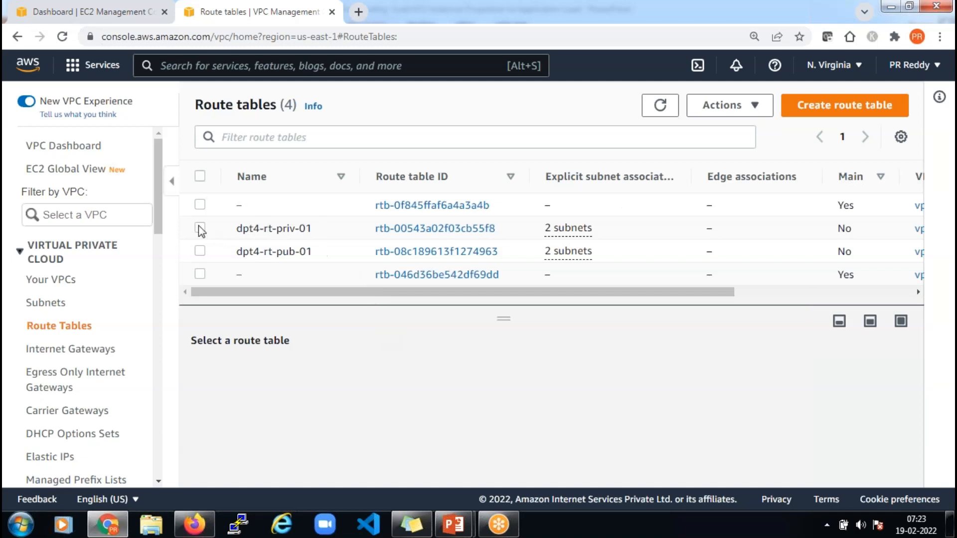
pyautogui.click(271, 233)
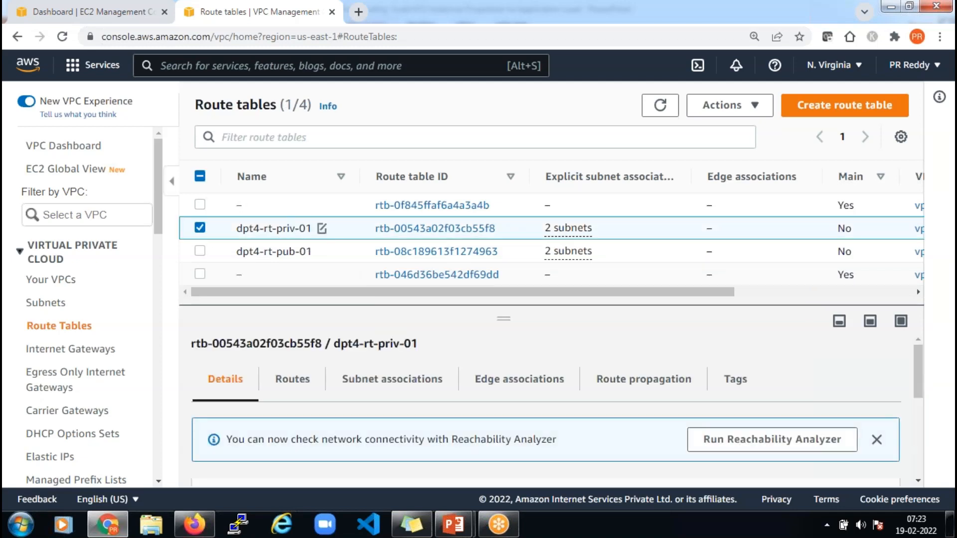
pyautogui.click(305, 380)
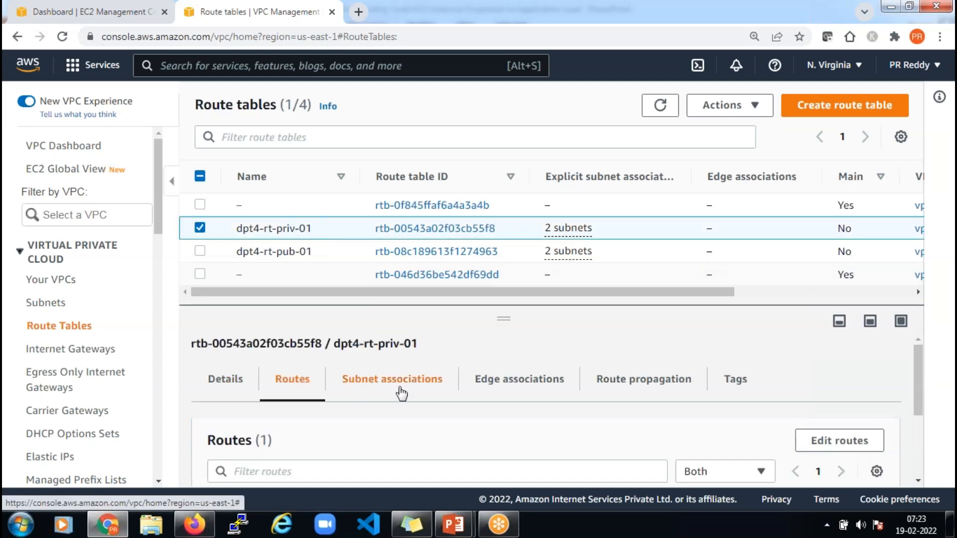
pyautogui.scroll(-3, 488, 410)
pyautogui.scroll(3, 468, 402)
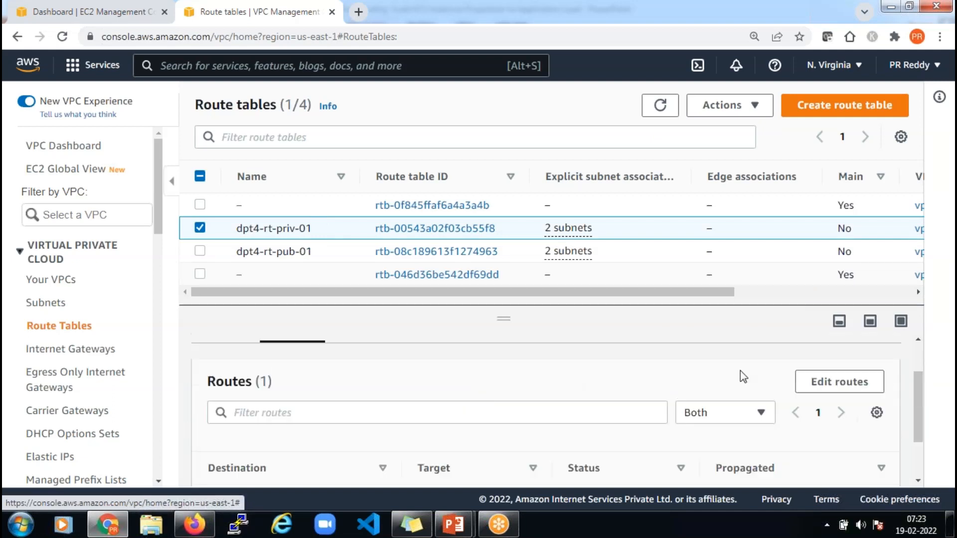
pyautogui.click(823, 384)
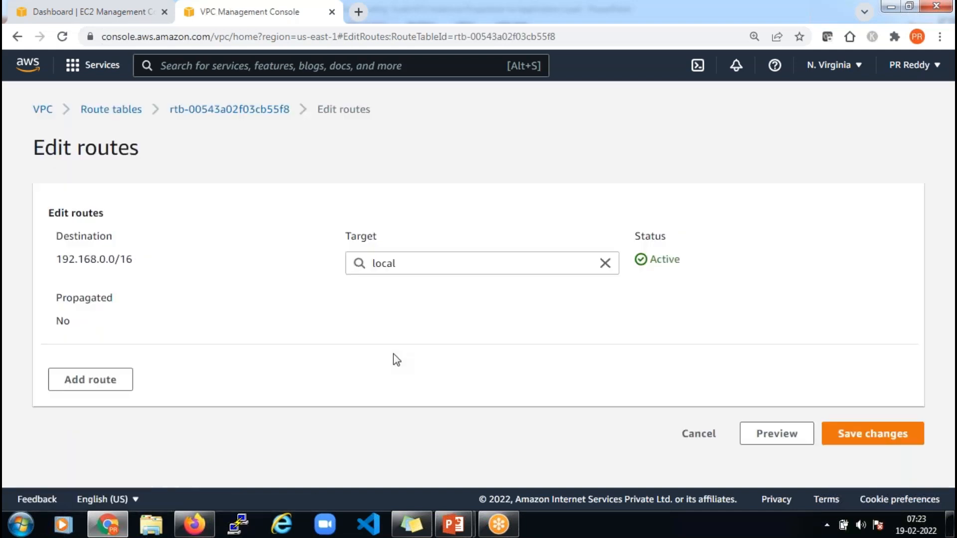
# Add a 0.0.0.0/0 route targeting NAT gateway dpt4-nat-01, save, and switch to the Auto Scaling presentation
pyautogui.click(127, 384)
pyautogui.scroll(-1, 277, 320)
pyautogui.click(260, 338)
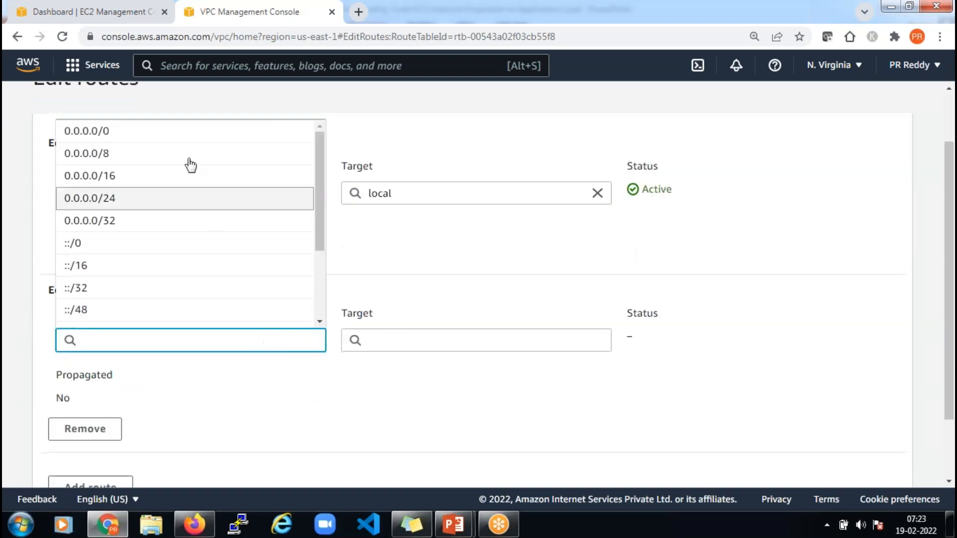
pyautogui.click(182, 140)
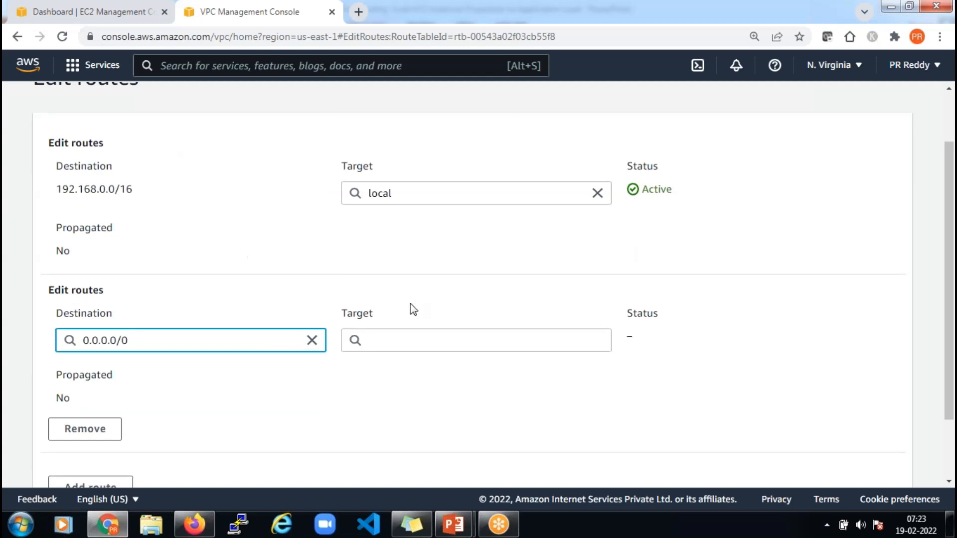
pyautogui.click(454, 343)
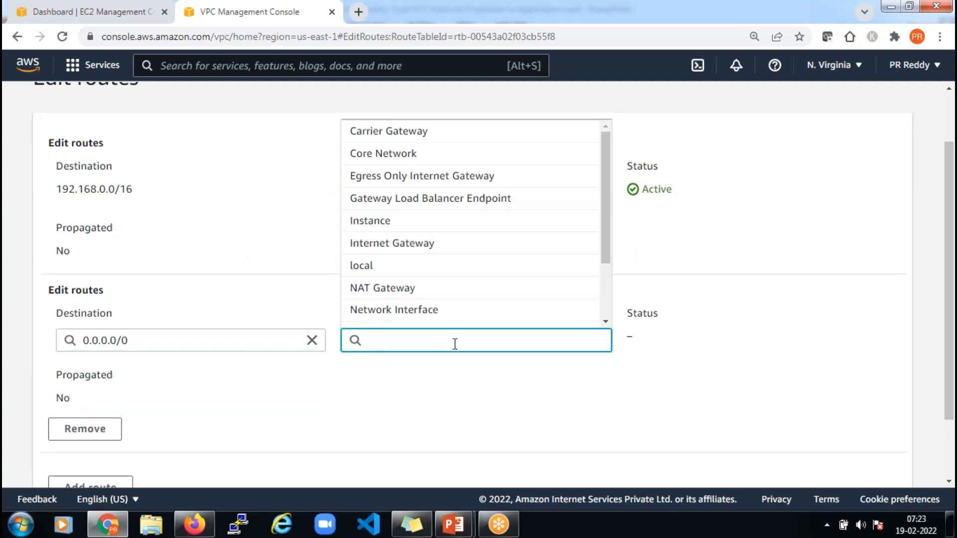
pyautogui.click(422, 294)
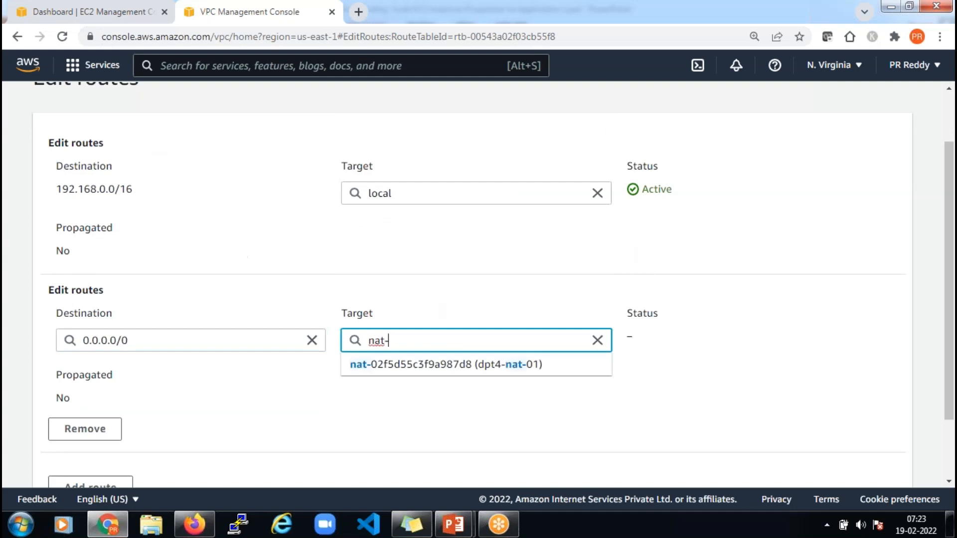
pyautogui.click(434, 365)
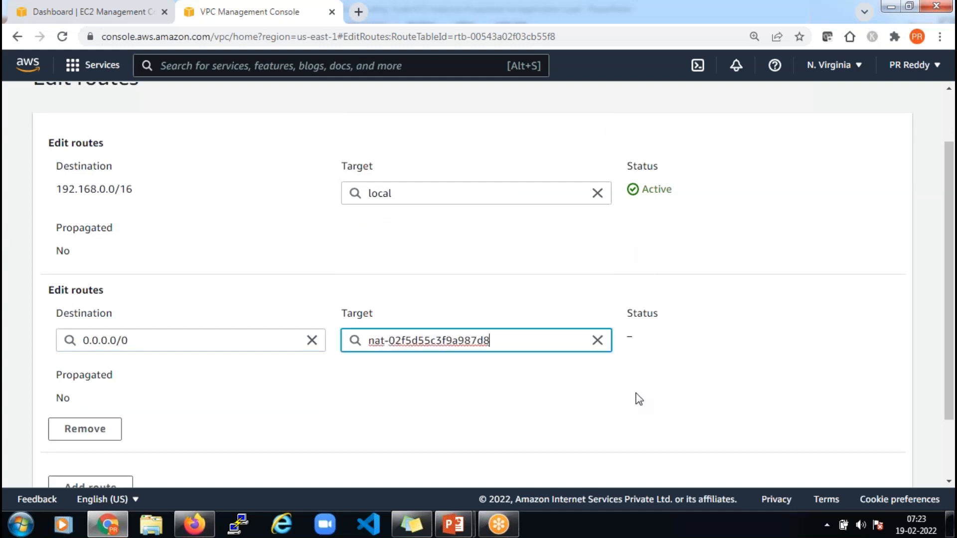
pyautogui.scroll(-2, 697, 369)
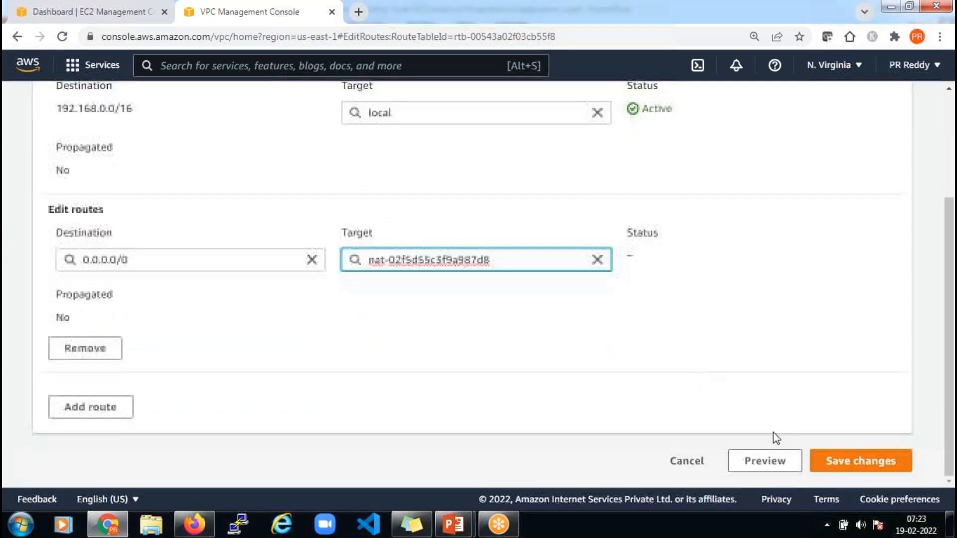
pyautogui.click(875, 461)
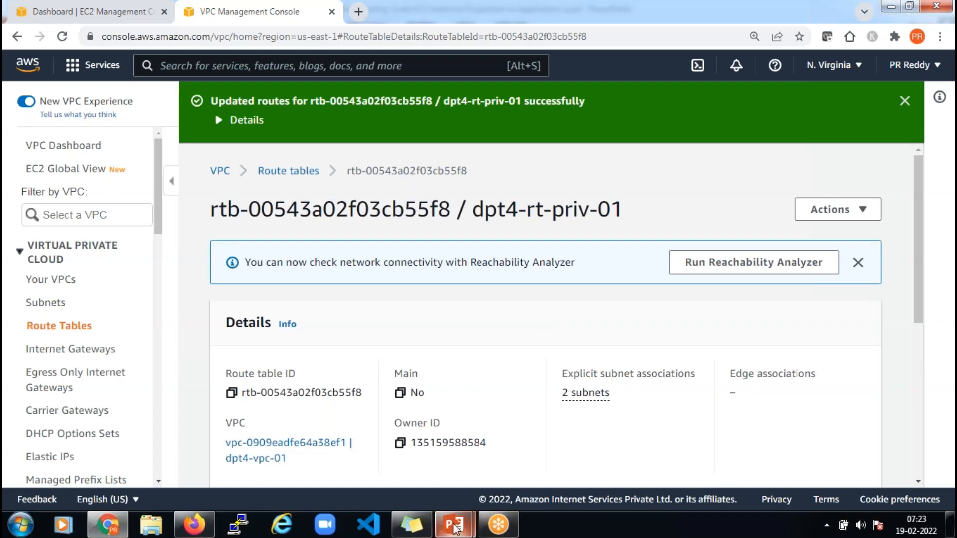
pyautogui.moveTo(471, 526)
pyautogui.click(509, 465)
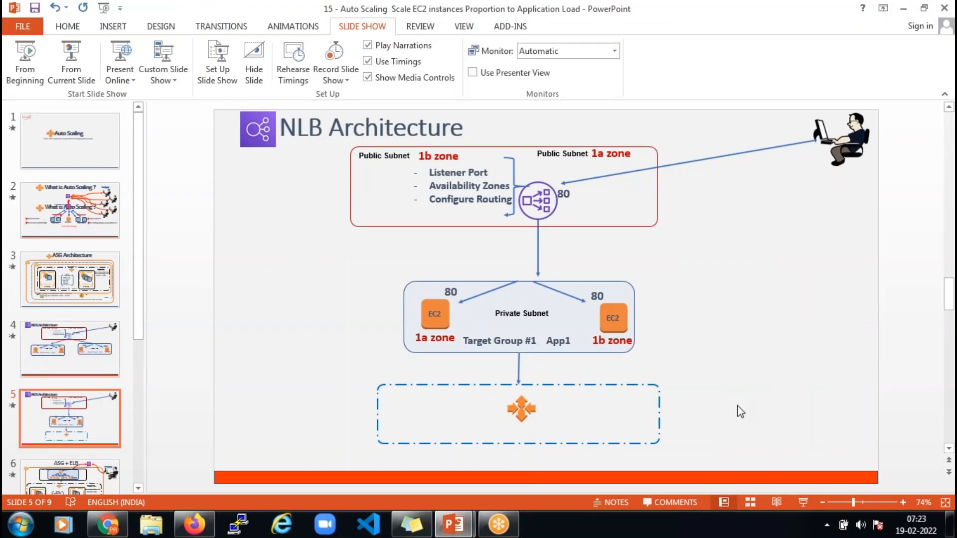
# Return to the EC2 Dashboard tab, scroll the sidebar to Auto Scaling, then bring the Auto Scaling presentation forward
pyautogui.click(107, 525)
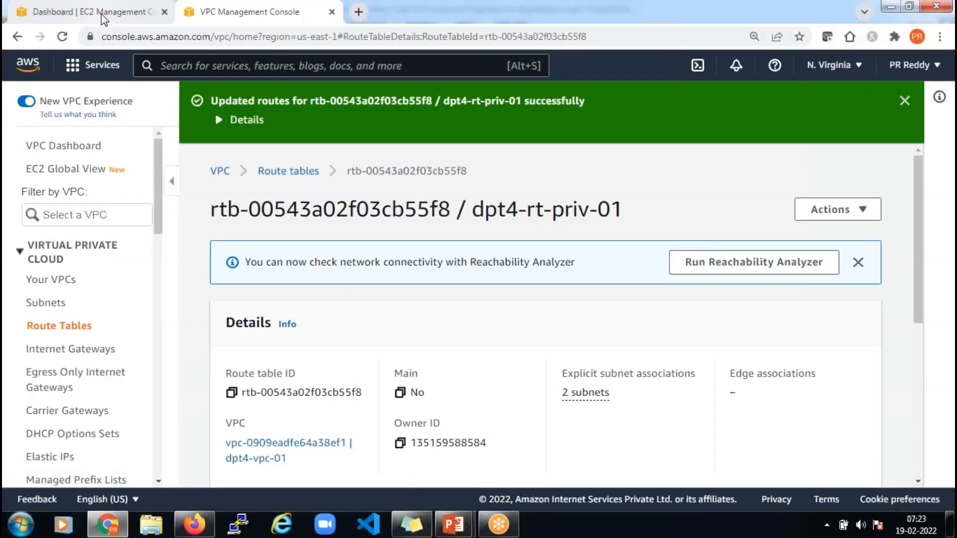
pyautogui.click(102, 16)
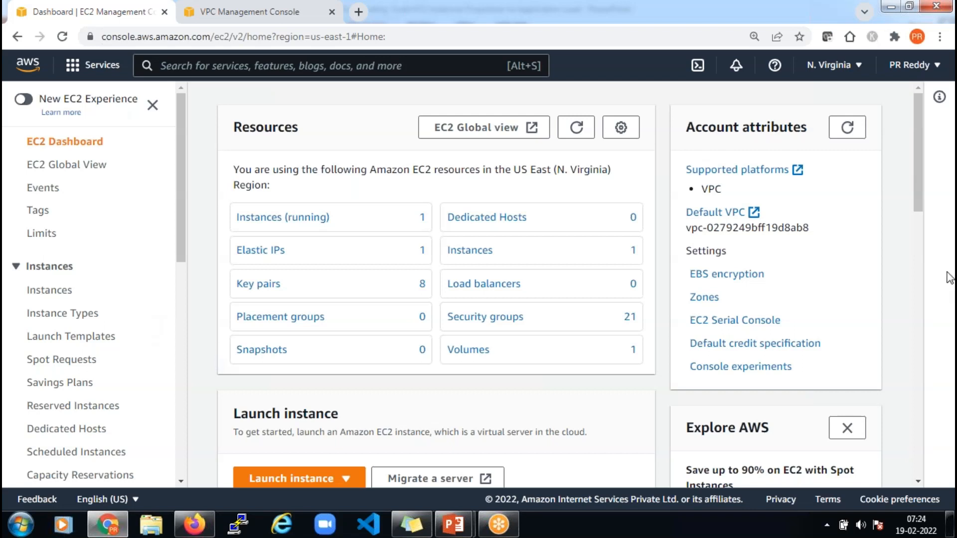
pyautogui.click(936, 257)
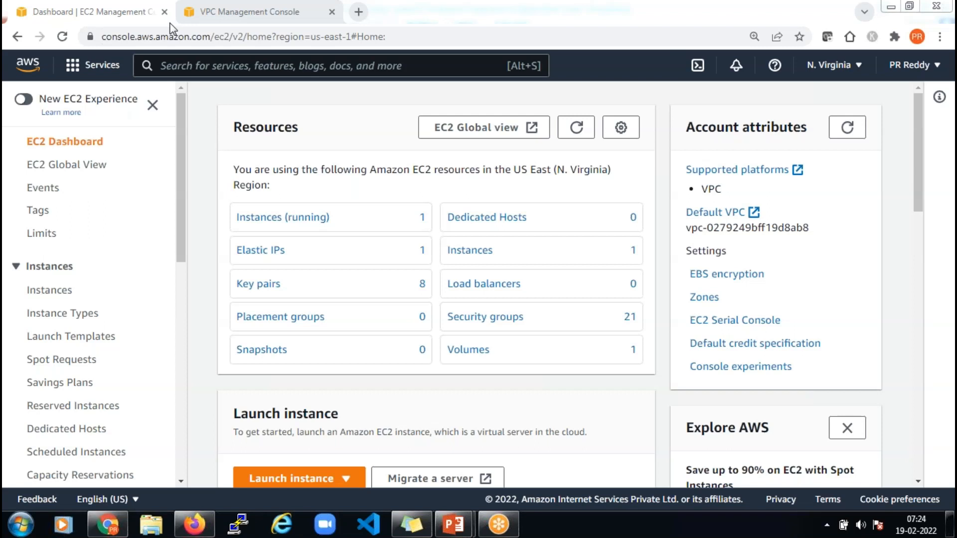
pyautogui.moveTo(181, 248); pyautogui.dragTo(182, 465)
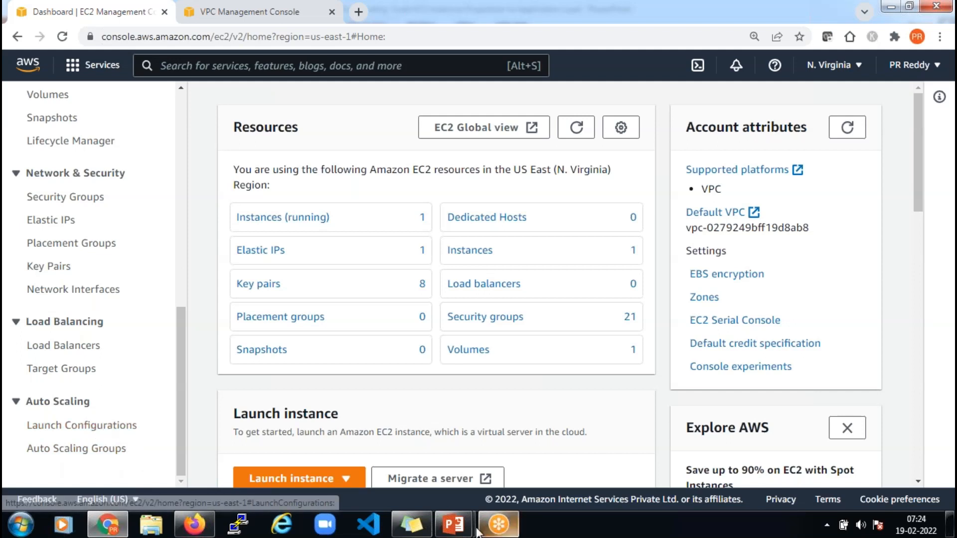
pyautogui.moveTo(452, 527)
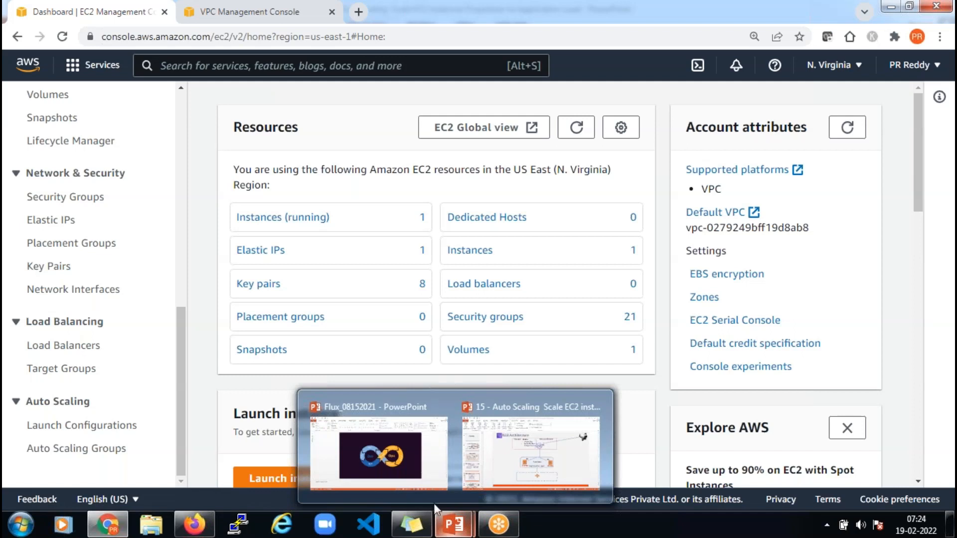
pyautogui.click(522, 459)
# Show the ASG Architecture slide, highlight the Launch Configuration items and IAM Role, then return to Chrome
pyautogui.click(67, 287)
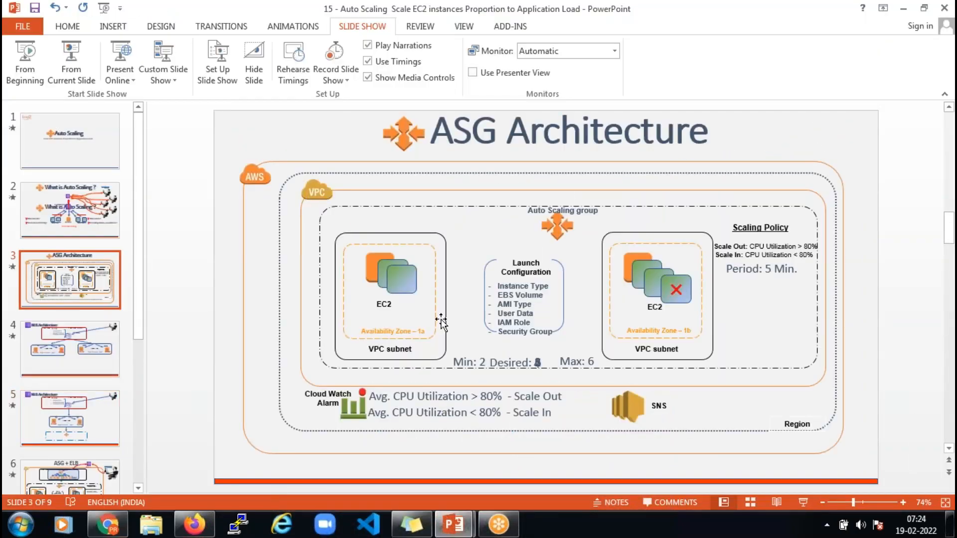
pyautogui.moveTo(496, 286); pyautogui.dragTo(555, 334)
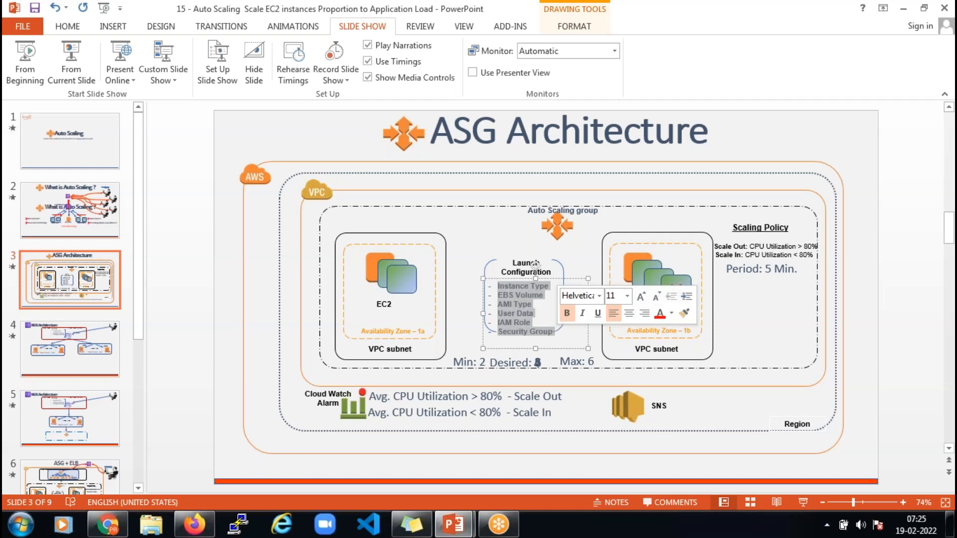
pyautogui.click(529, 304)
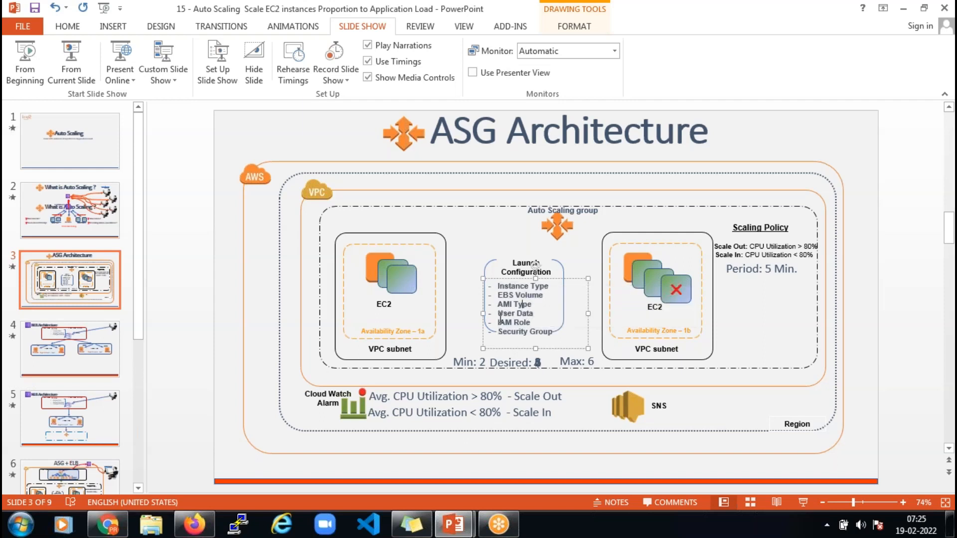
pyautogui.moveTo(517, 323); pyautogui.dragTo(537, 323)
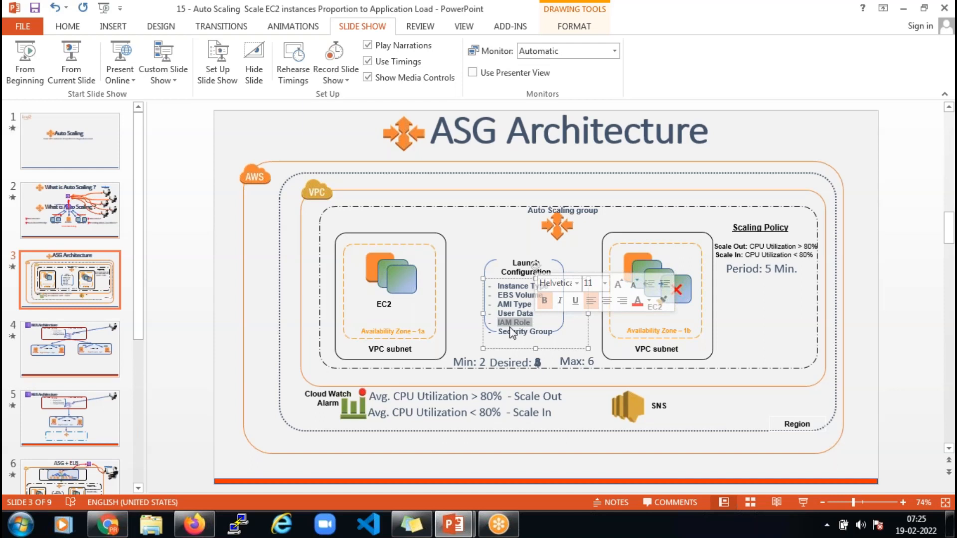
pyautogui.click(119, 527)
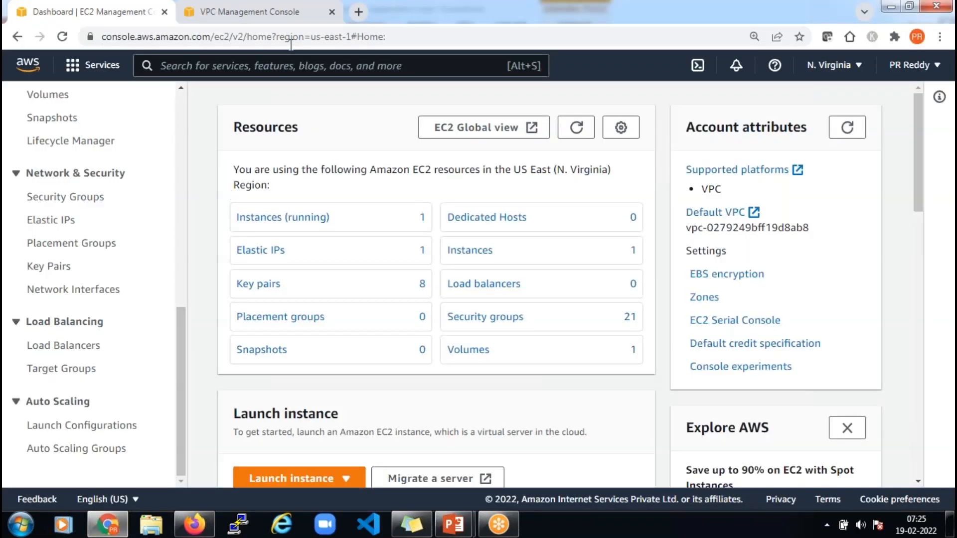
# Duplicate the VPC tab, search 'iam' to open IAM, and show the Roles list
pyautogui.click(296, 19)
pyautogui.rightClick(295, 15)
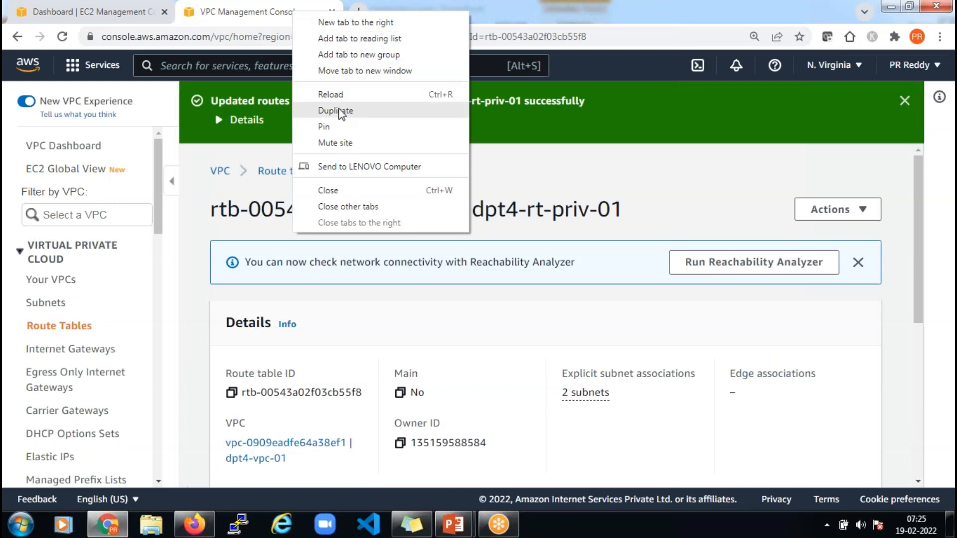
pyautogui.click(329, 109)
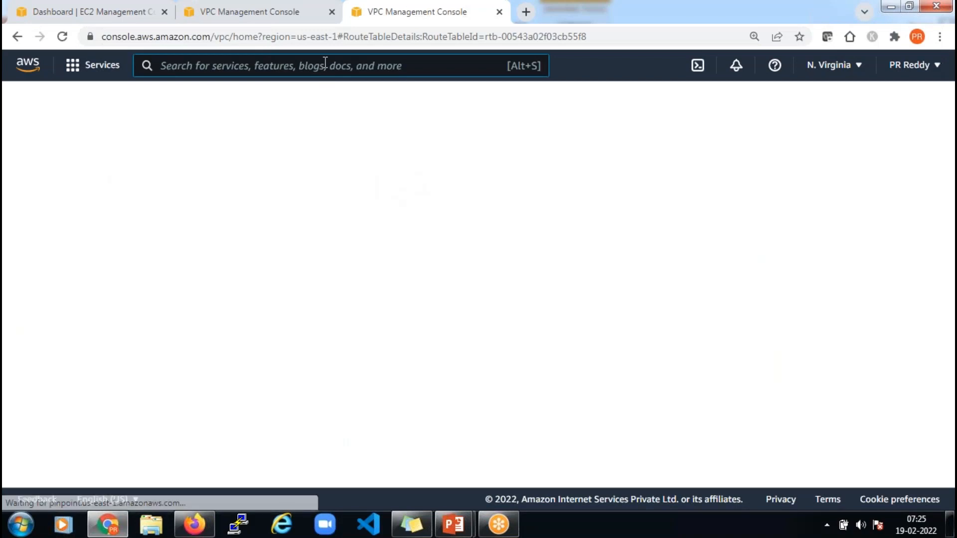
pyautogui.click(325, 66)
pyautogui.write('iam')
pyautogui.click(382, 189)
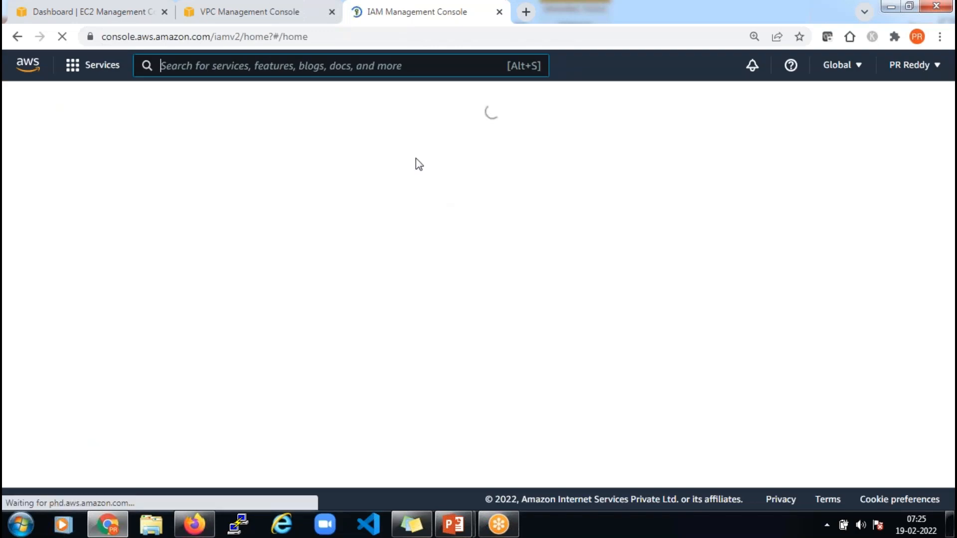
pyautogui.click(47, 287)
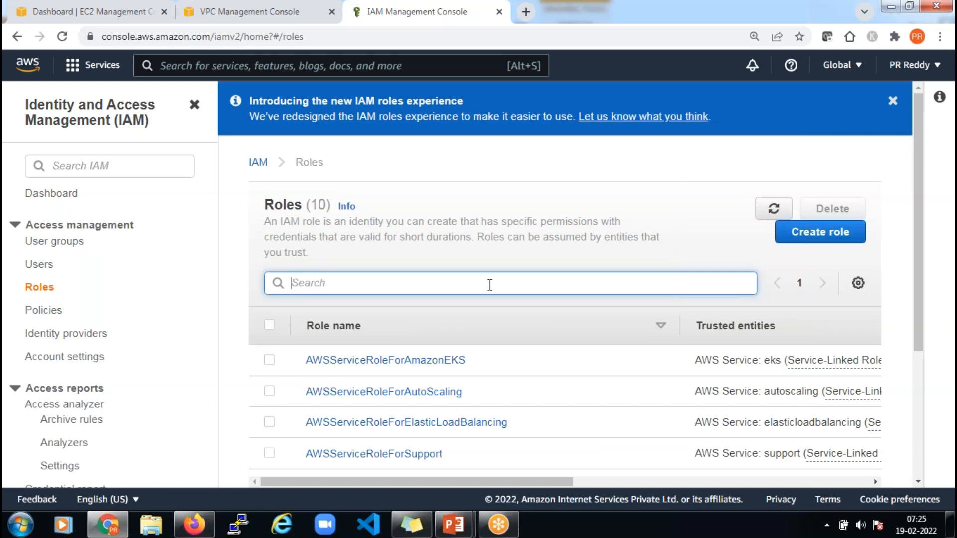
# Start a new IAM role with EC2 as its use case
pyautogui.click(837, 232)
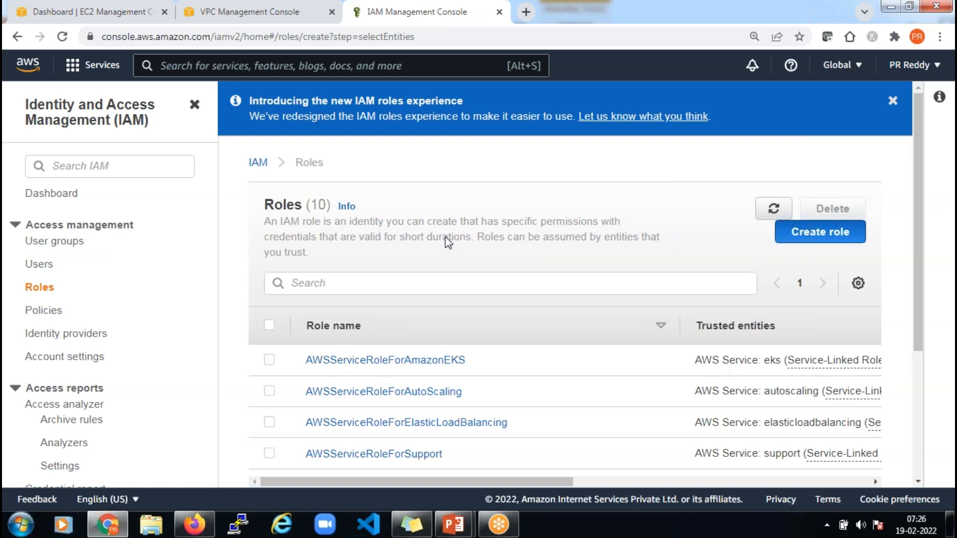
pyautogui.scroll(-4, 518, 305)
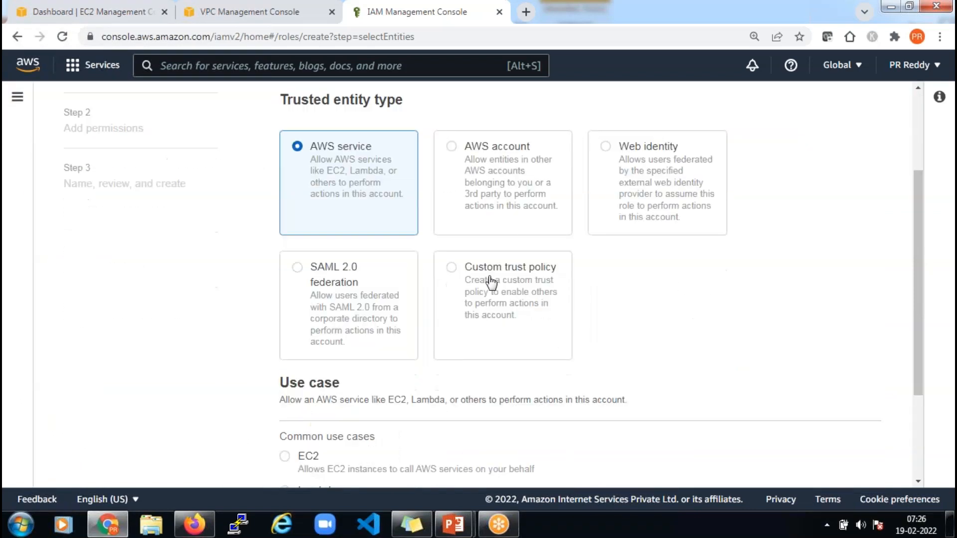
pyautogui.scroll(-3, 479, 294)
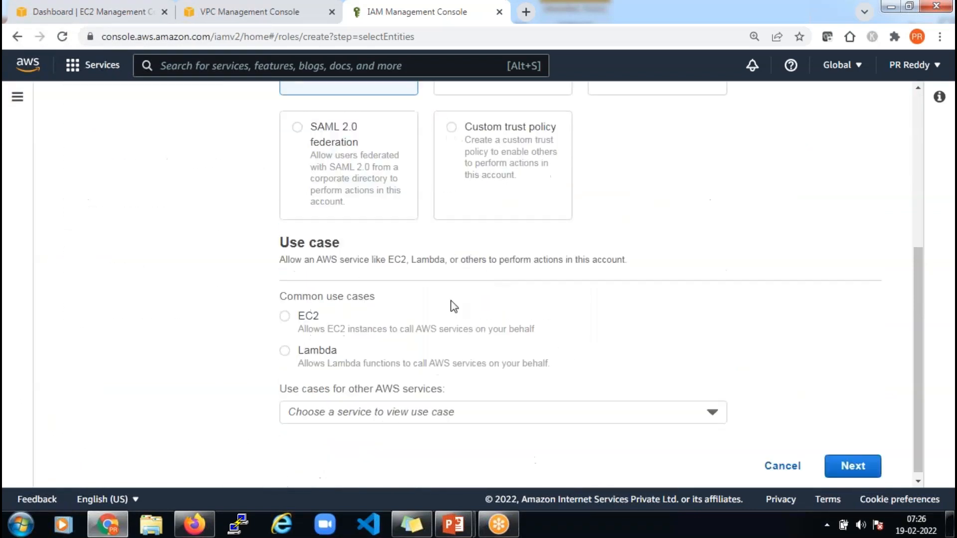
pyautogui.click(286, 319)
pyautogui.click(858, 471)
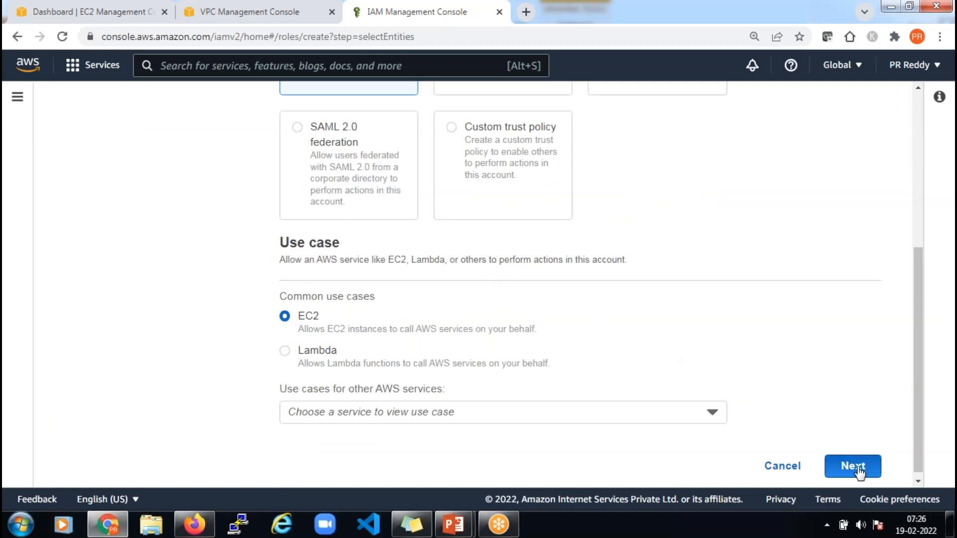
# Filter policies by 's3' and attach AmazonS3FullAccess to the role
pyautogui.scroll(3, 607, 292)
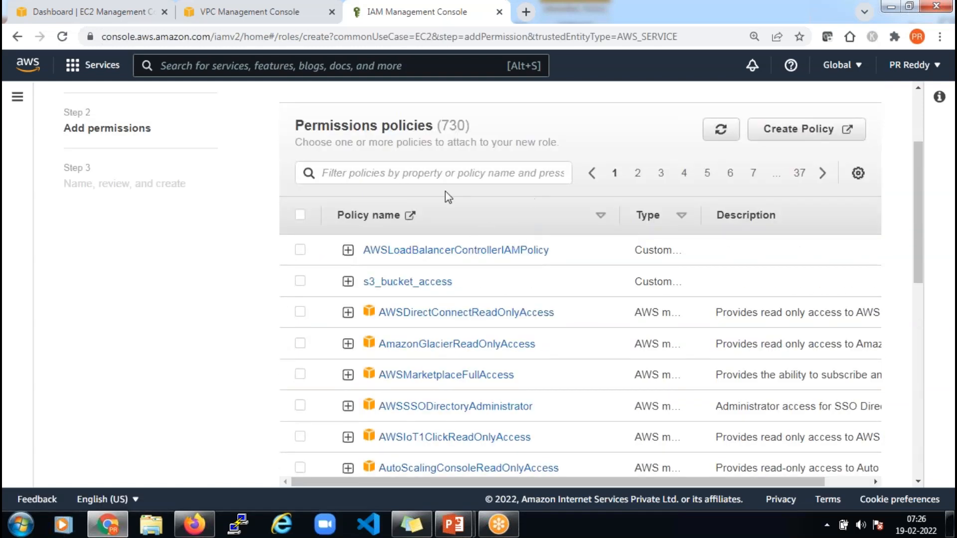
pyautogui.click(419, 175)
pyautogui.write('s3')
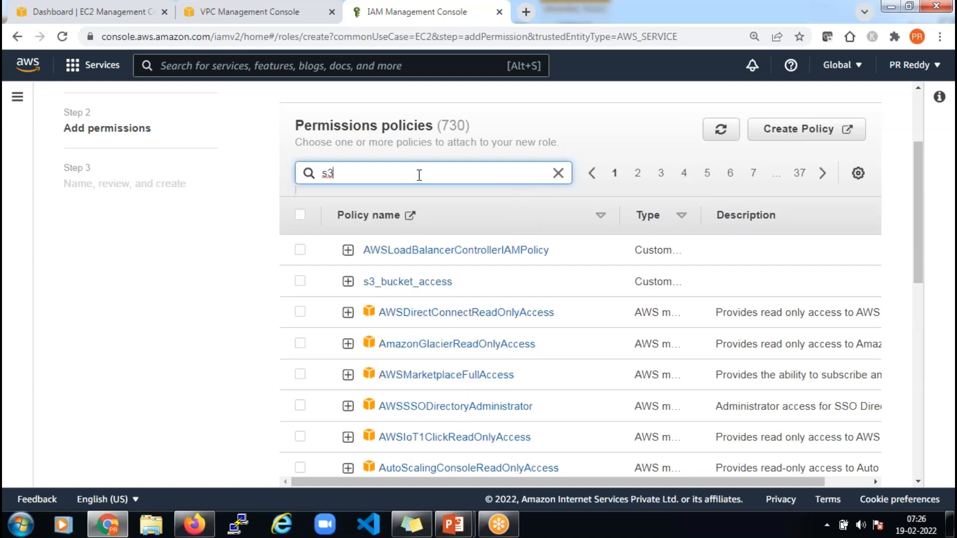
pyautogui.press('Return')
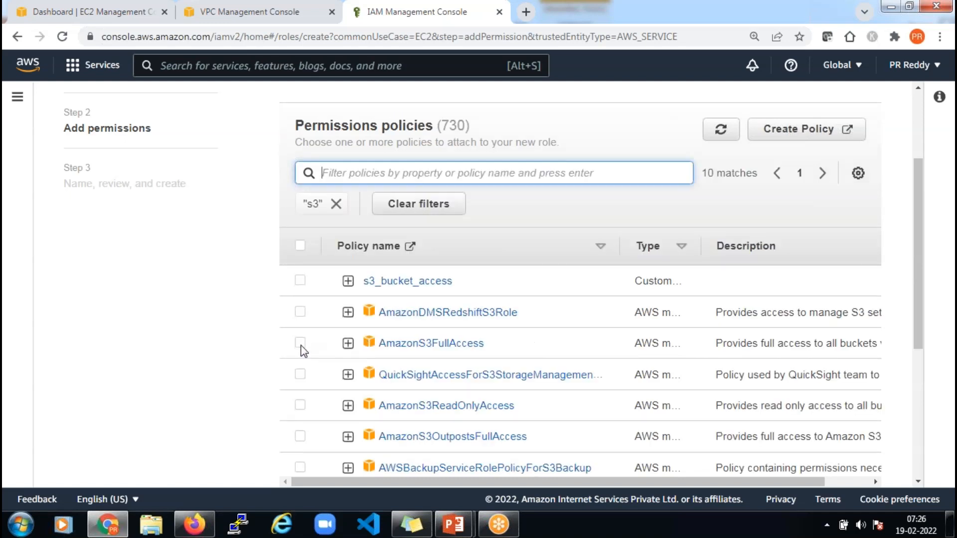
pyautogui.click(301, 343)
pyautogui.scroll(-5, 591, 367)
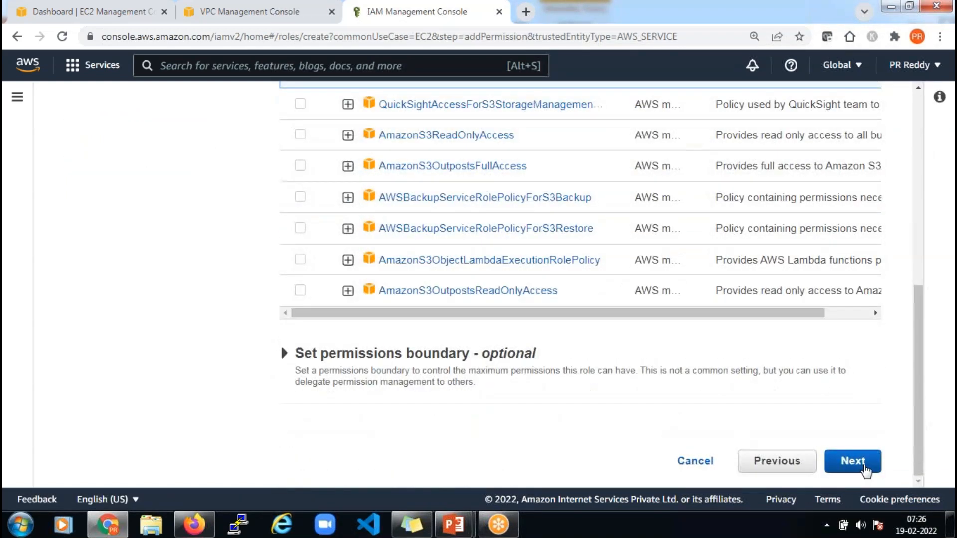
pyautogui.click(864, 466)
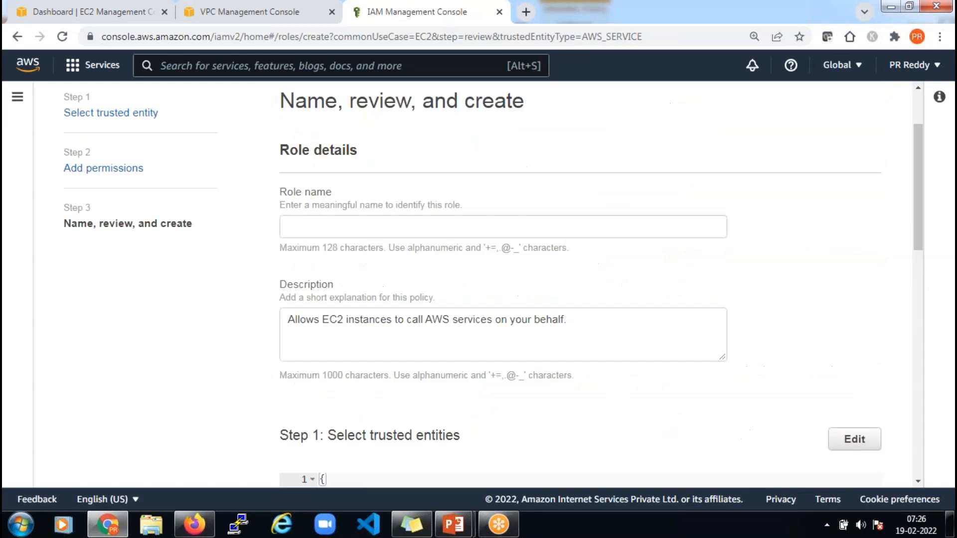
# Name the role dpt4-s3-full-access, create it, and switch back to the EC2 dashboard
pyautogui.click(464, 223)
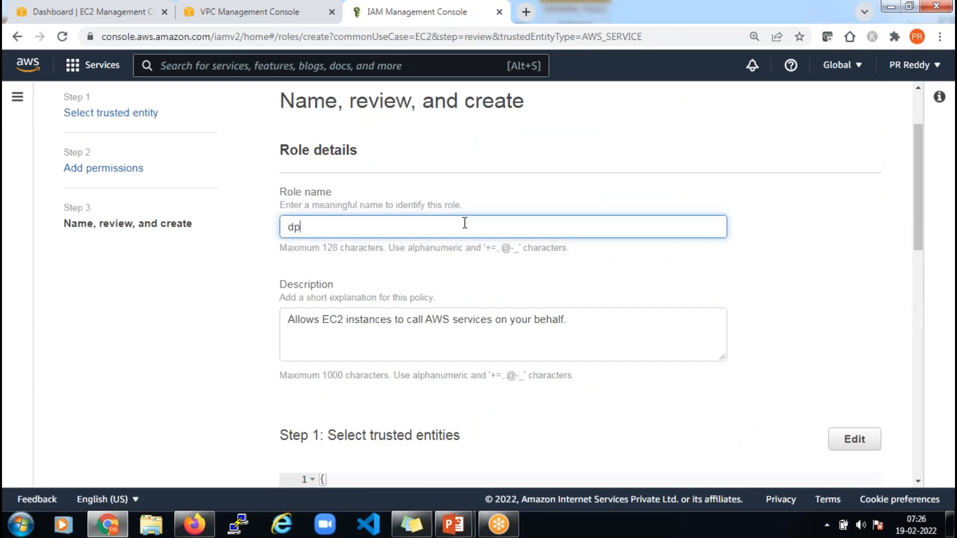
pyautogui.write('dpt4-s3-full-access')
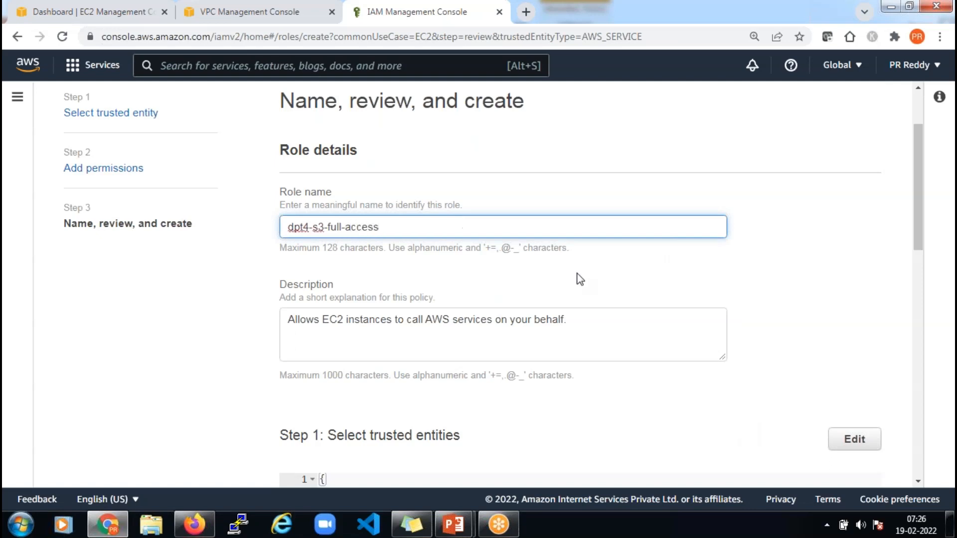
pyautogui.scroll(-10, 595, 273)
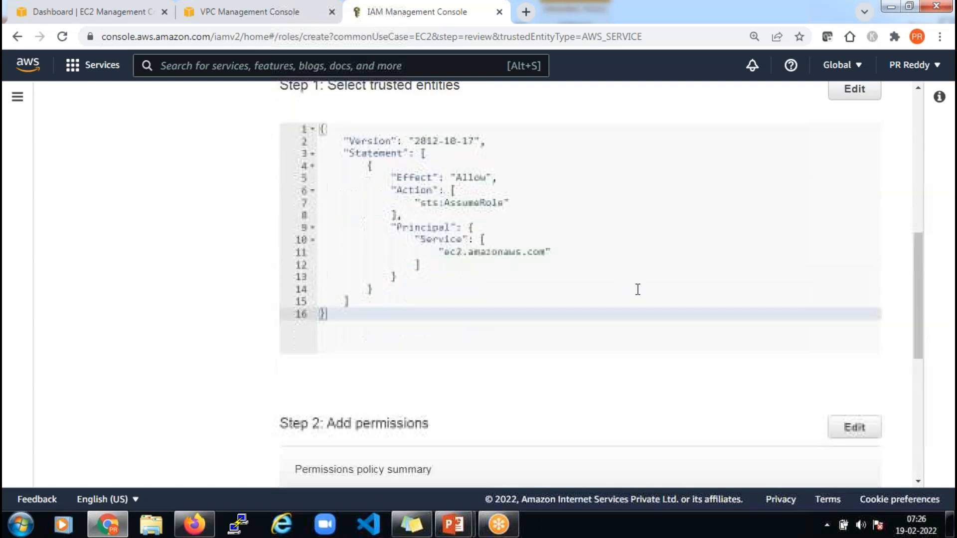
pyautogui.scroll(-5, 713, 367)
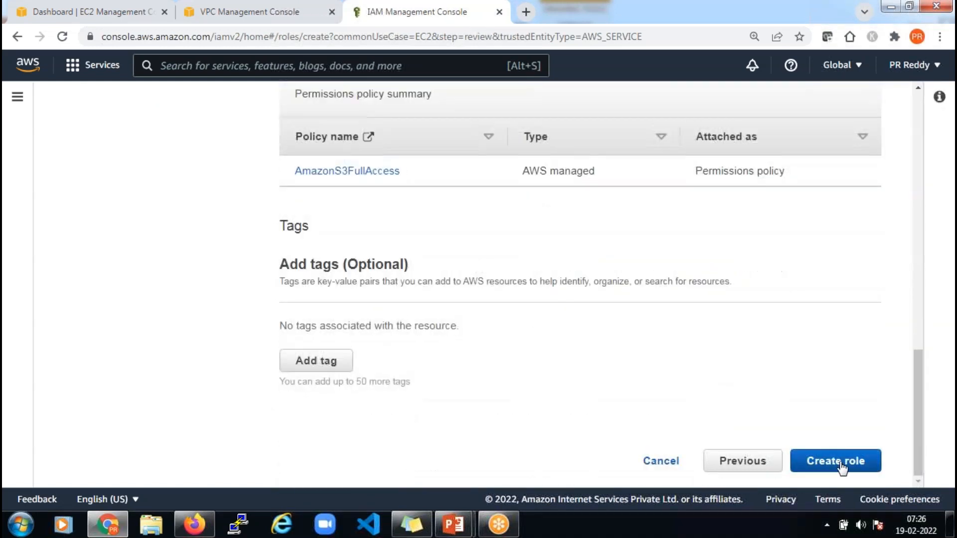
pyautogui.click(841, 468)
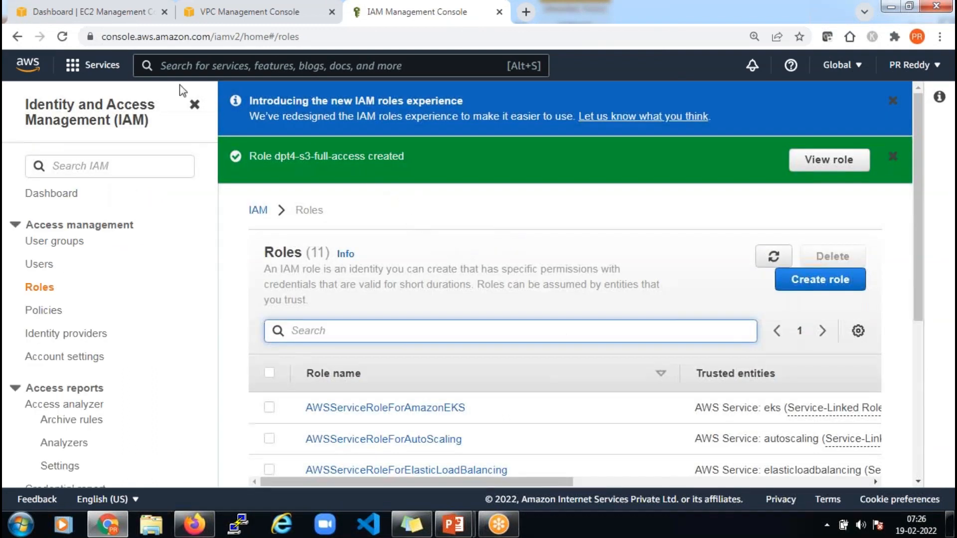
pyautogui.click(66, 14)
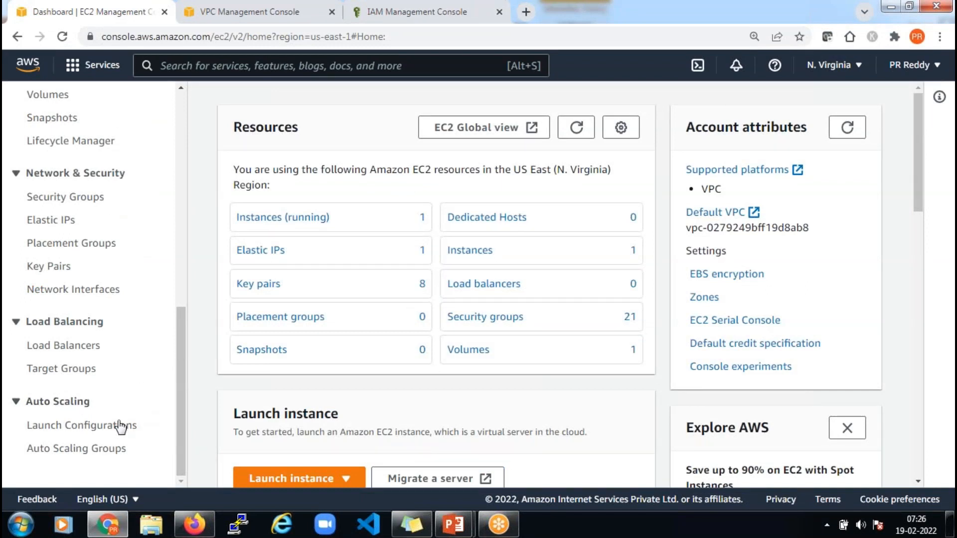
# Start a new launch configuration named dpt4-asg-lc and scroll through its form
pyautogui.click(71, 428)
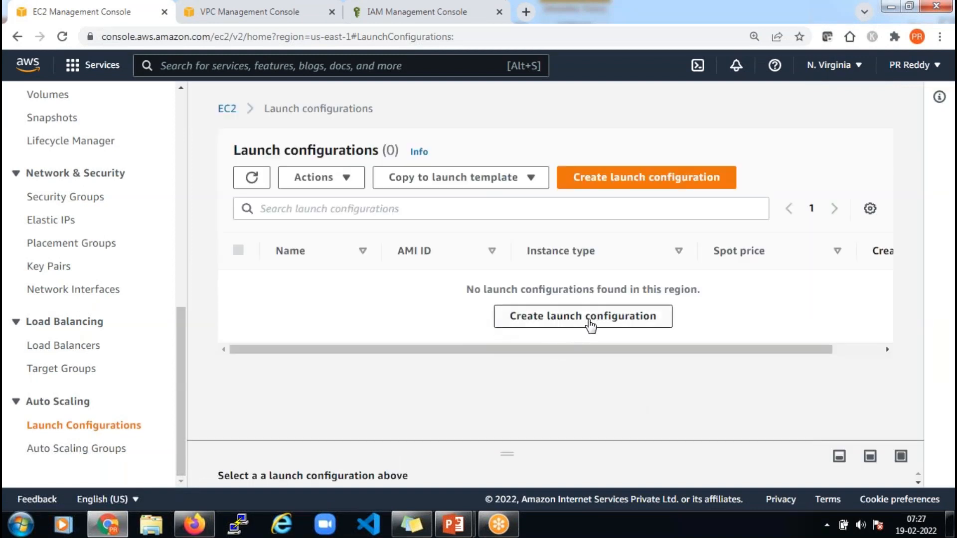
pyautogui.click(589, 324)
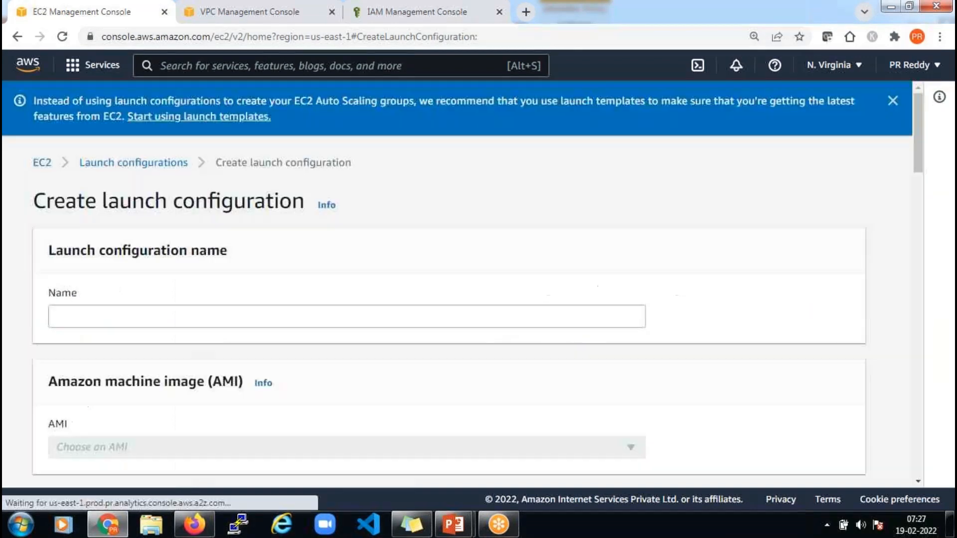
pyautogui.click(345, 324)
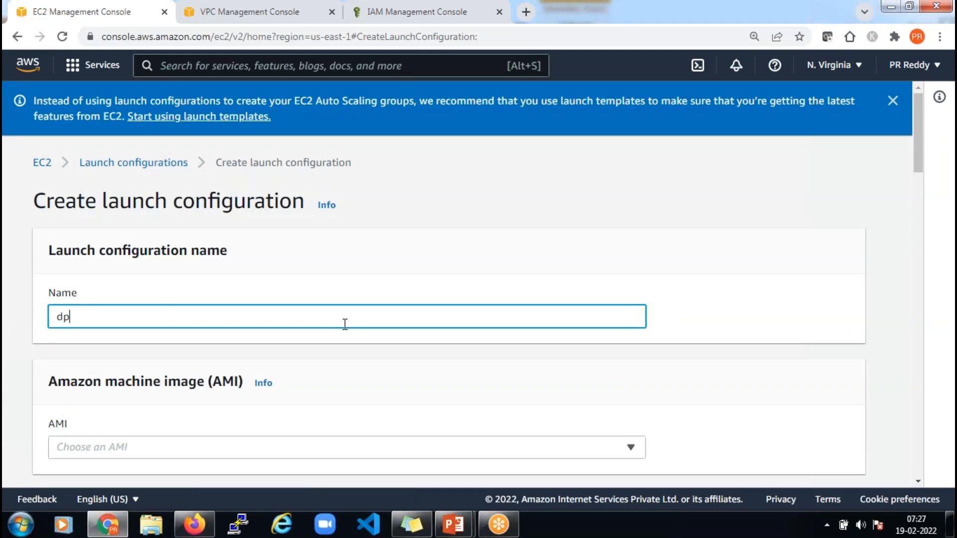
pyautogui.write('dpt4-asg-lc')
pyautogui.scroll(-3, 344, 327)
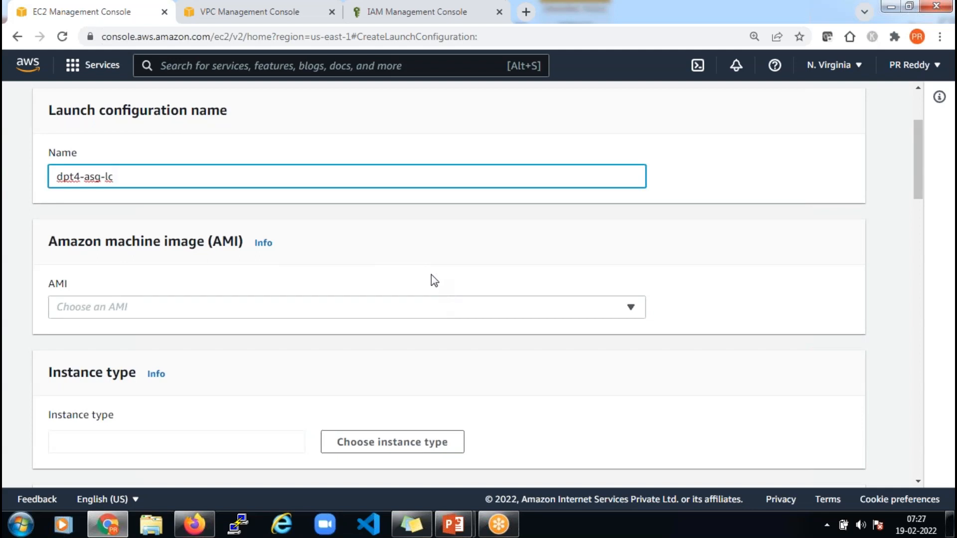
pyautogui.scroll(-10, 420, 265)
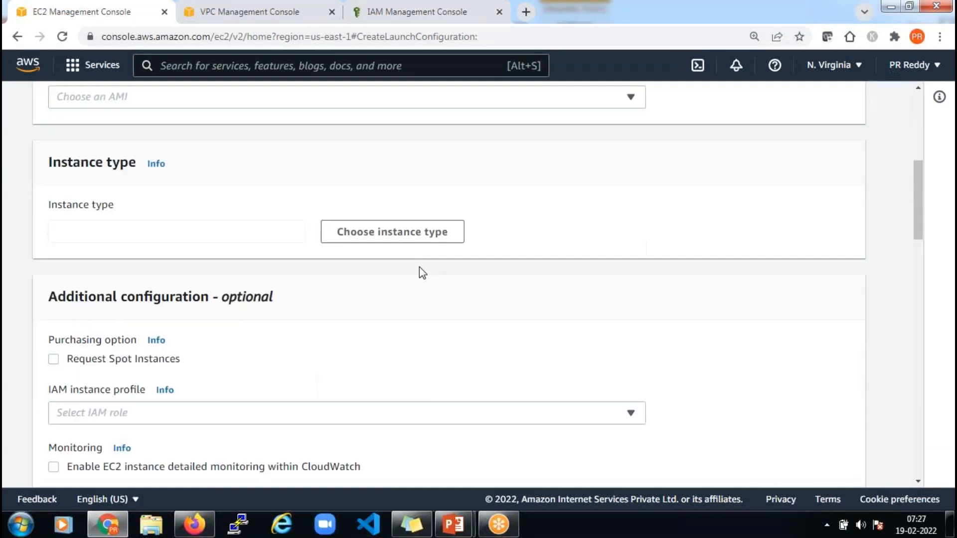
pyautogui.scroll(-10, 420, 267)
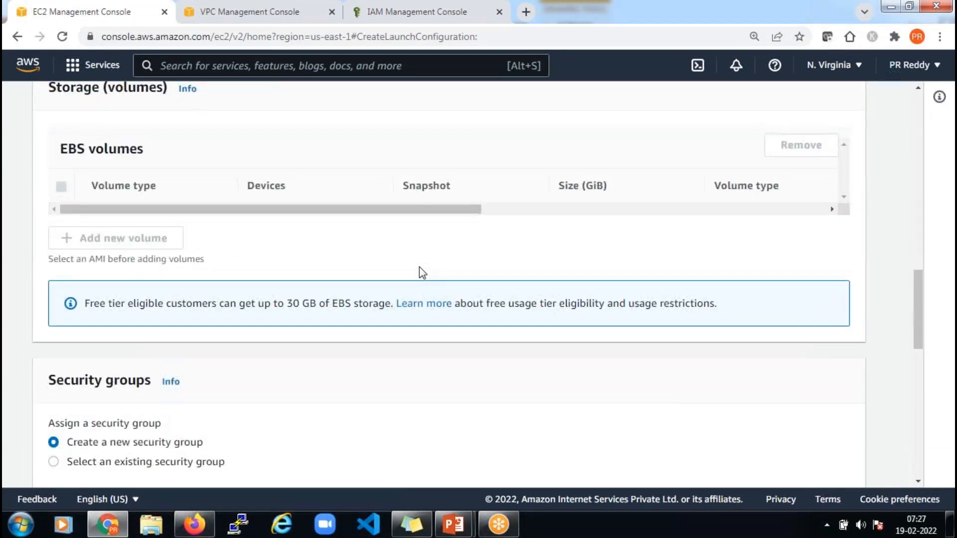
pyautogui.scroll(-5, 423, 288)
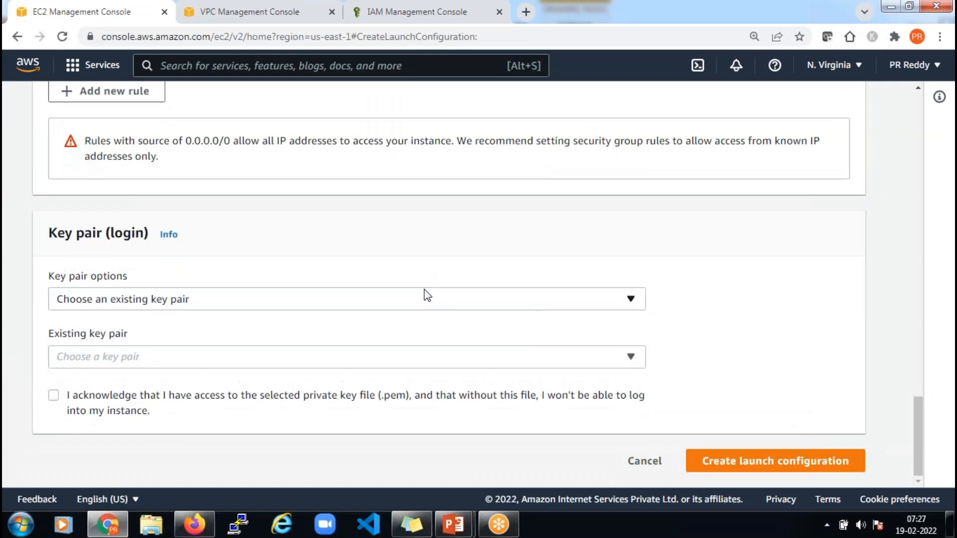
pyautogui.scroll(10, 428, 296)
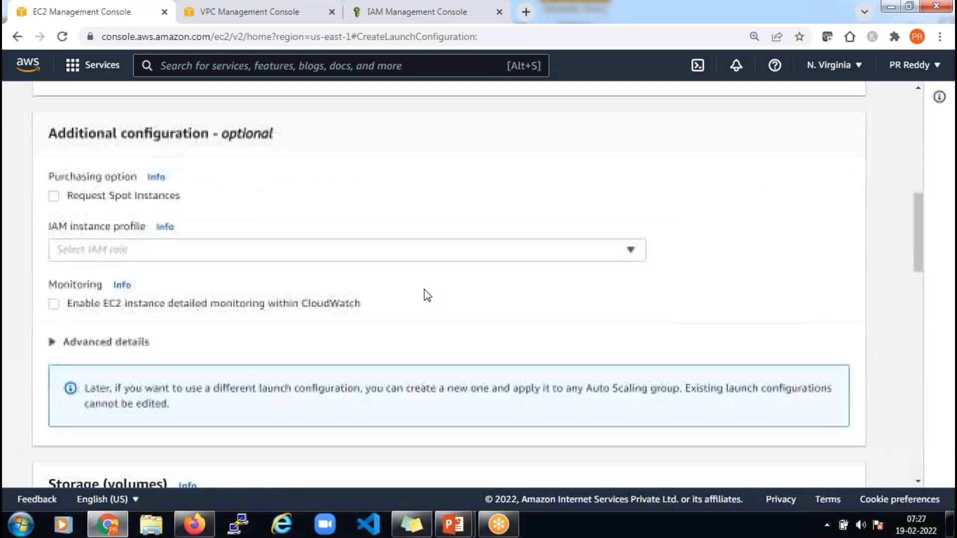
pyautogui.scroll(10, 427, 295)
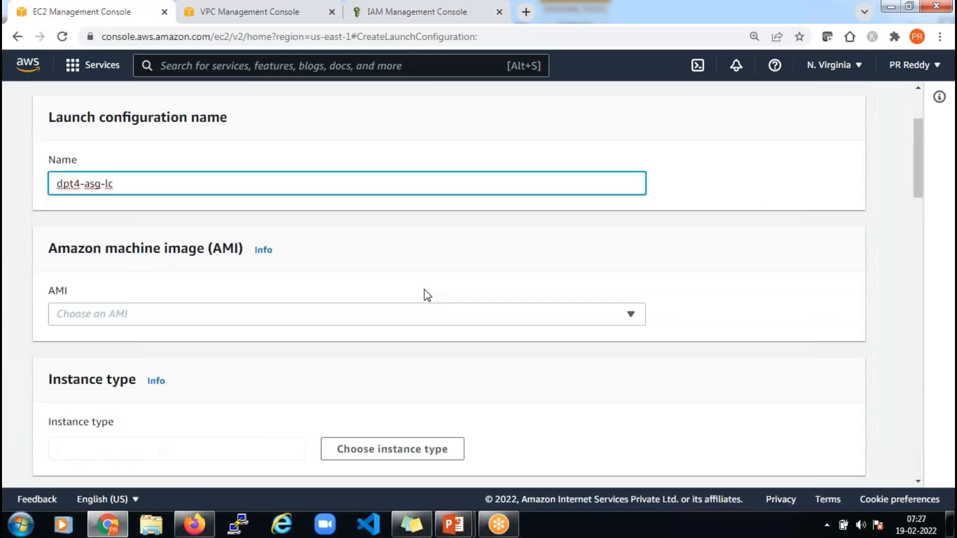
pyautogui.scroll(-4, 415, 259)
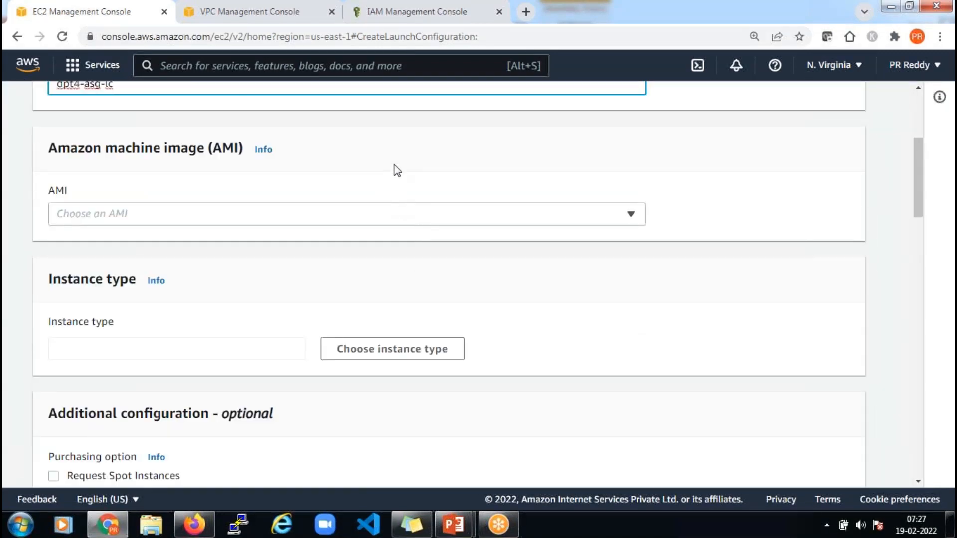
pyautogui.scroll(3, 407, 168)
pyautogui.scroll(-3, 380, 209)
# Browse the AMI list and try searching 'am' without picking an image, then open the IAM tab's menu
pyautogui.click(466, 219)
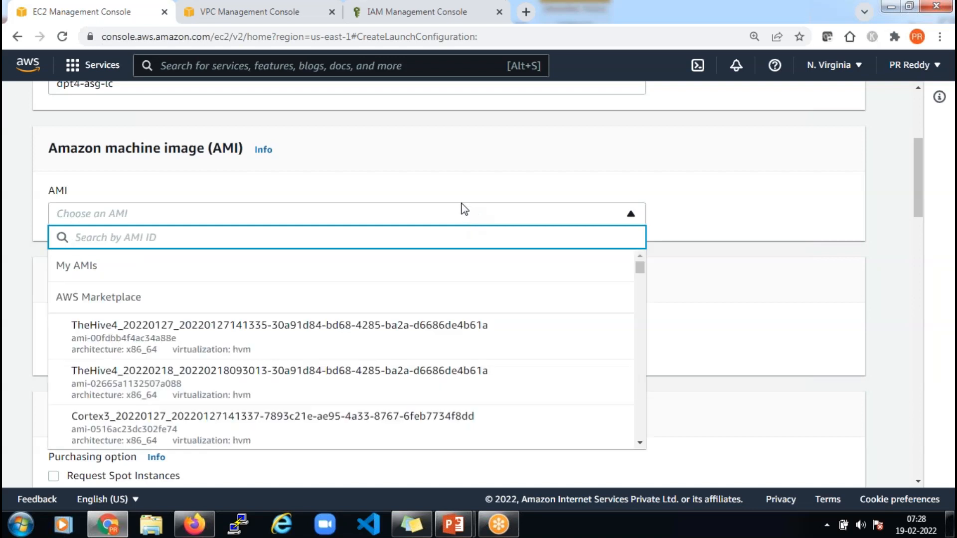
pyautogui.scroll(-6, 256, 304)
pyautogui.scroll(-7, 256, 304)
pyautogui.scroll(2, 257, 304)
pyautogui.scroll(8, 256, 306)
pyautogui.write('am')
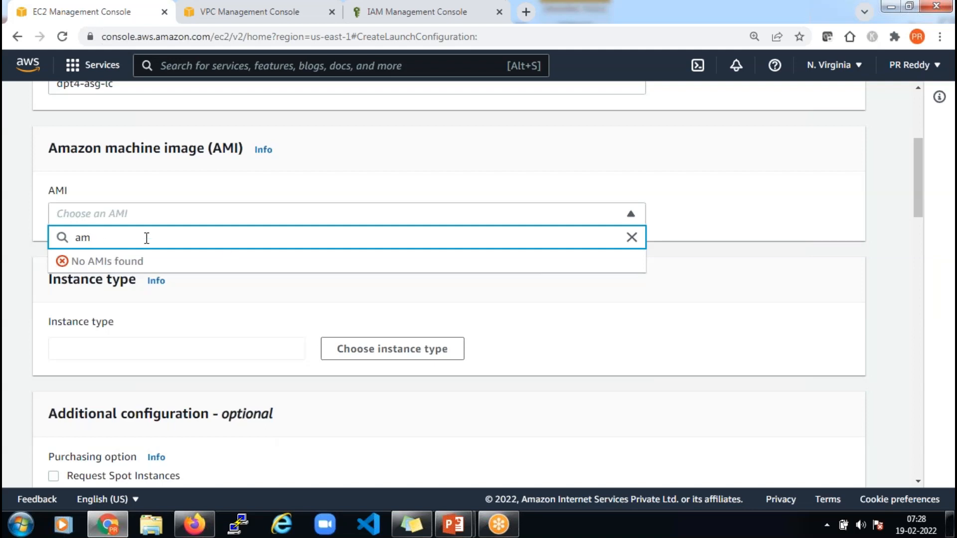
pyautogui.press('BackSpace')
pyautogui.press('BackSpace')
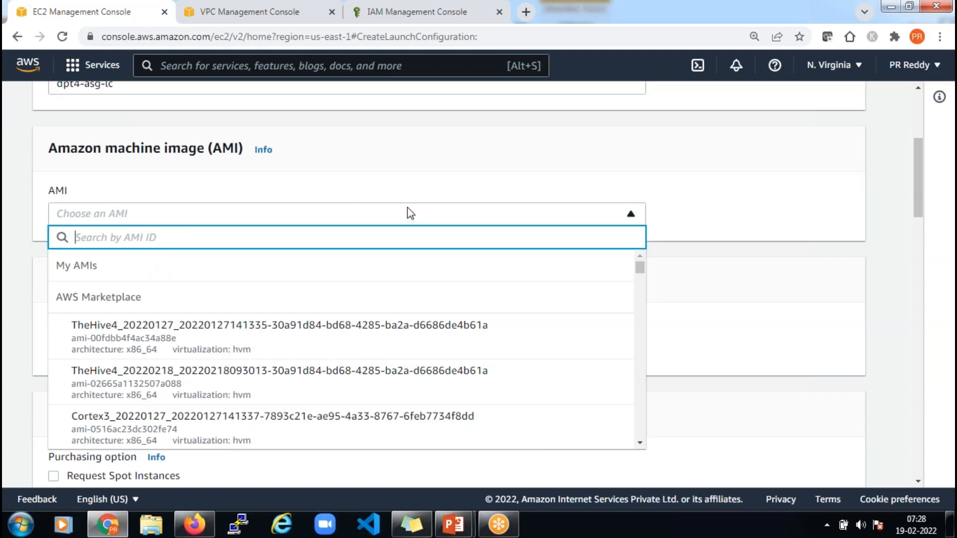
pyautogui.rightClick(399, 14)
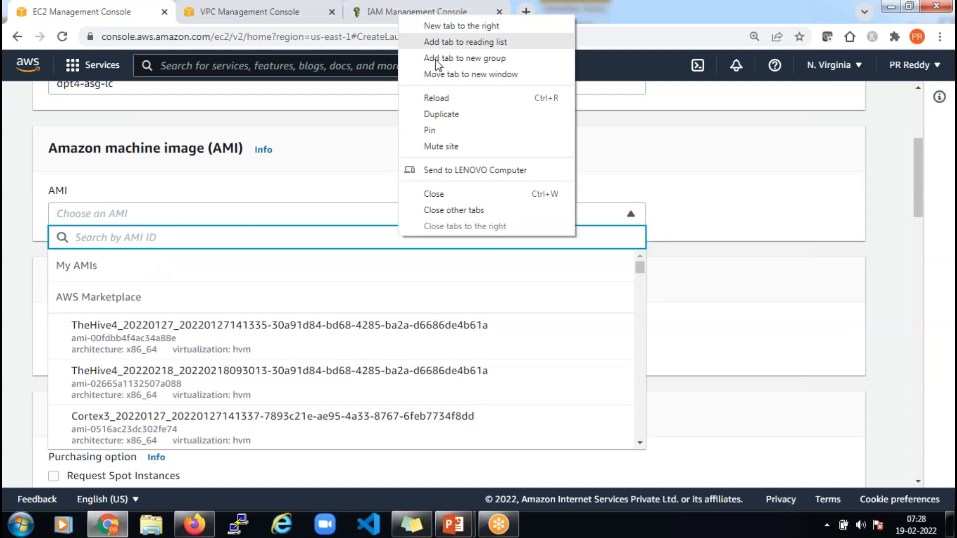
# In a duplicated tab, open EC2's launch instance wizard and select the AMI ID ami-033b95fb8079dc481
pyautogui.click(458, 114)
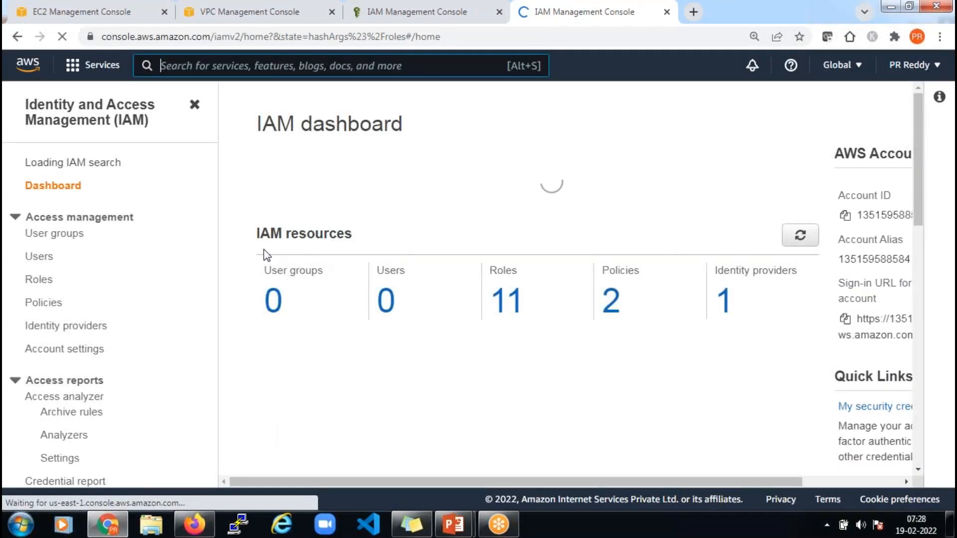
pyautogui.write('e')
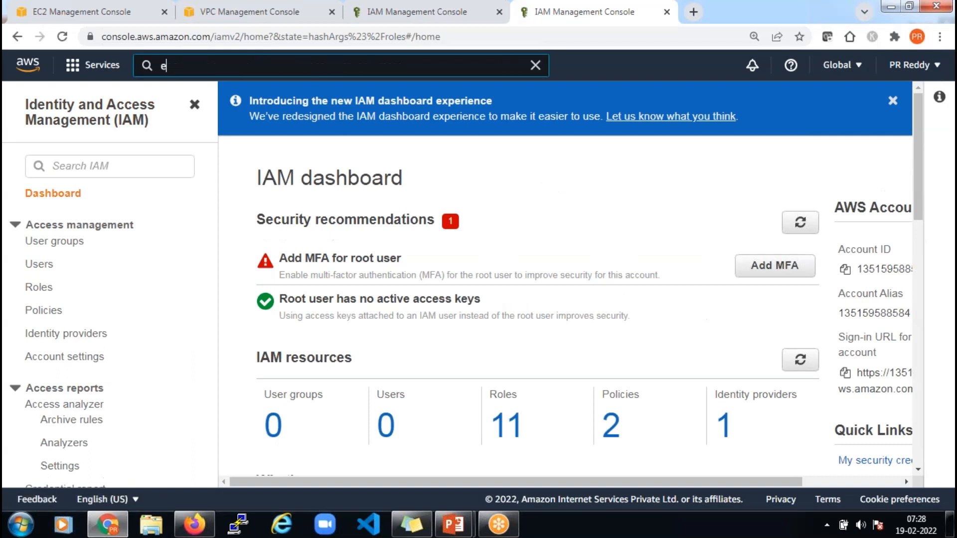
pyautogui.write('c2')
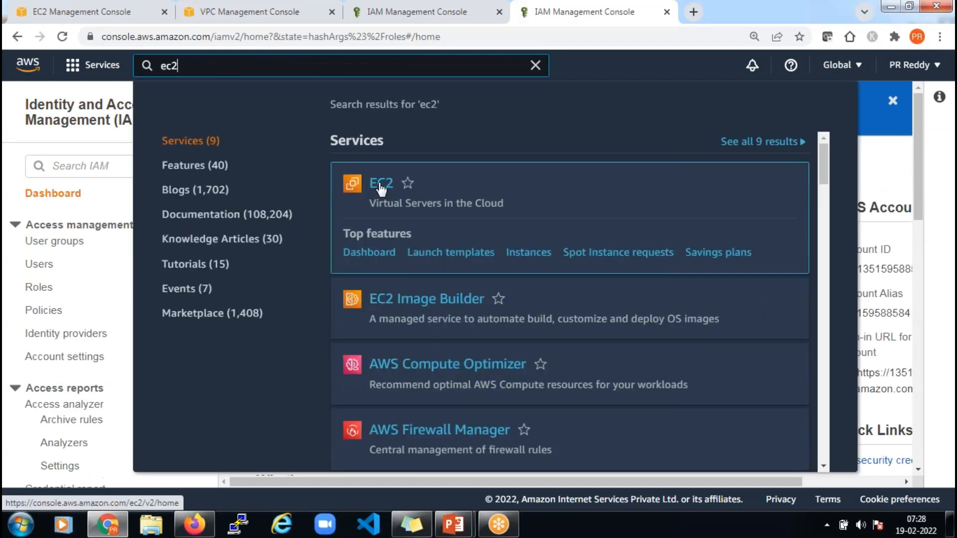
pyautogui.click(381, 189)
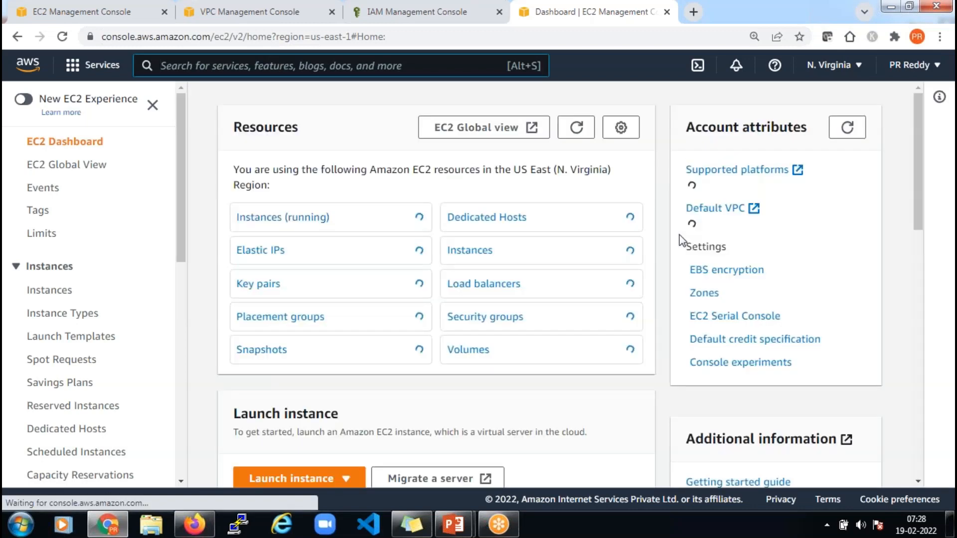
pyautogui.click(312, 218)
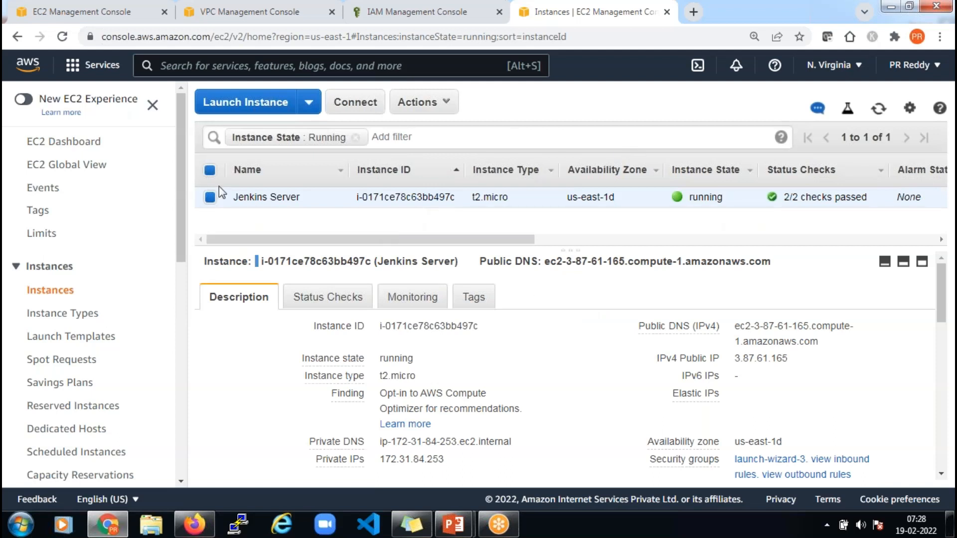
pyautogui.click(257, 107)
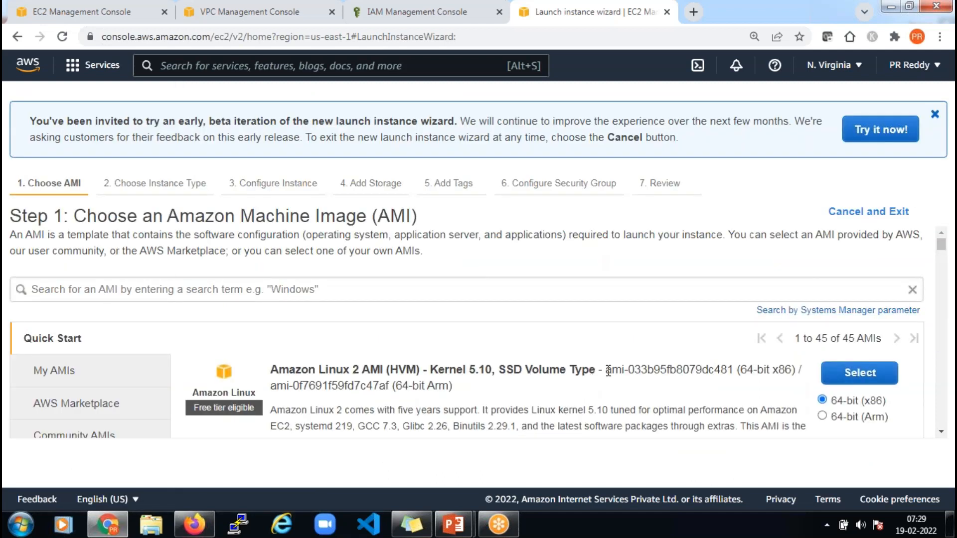
pyautogui.moveTo(608, 372); pyautogui.dragTo(734, 370)
pyautogui.hotkey('ctrl', 'c')
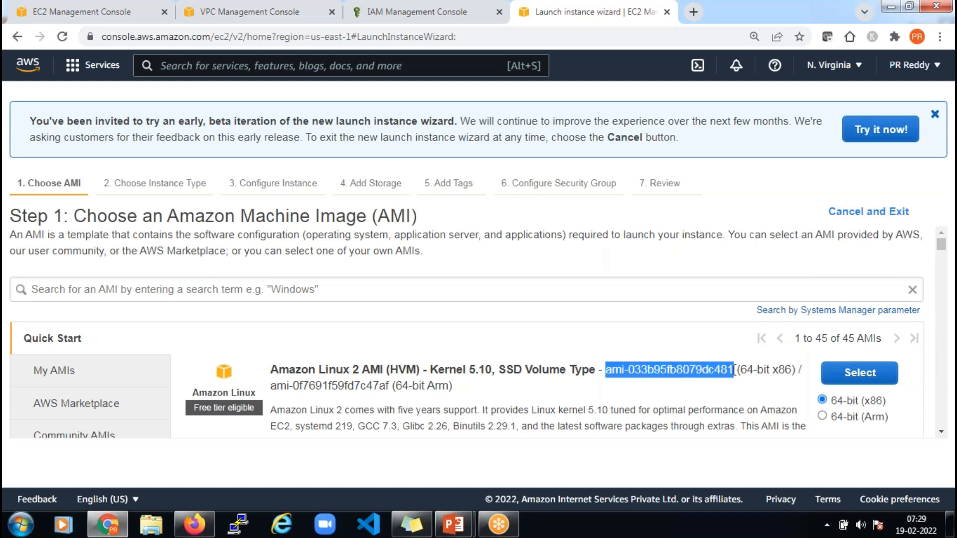
pyautogui.scroll(-1, 735, 370)
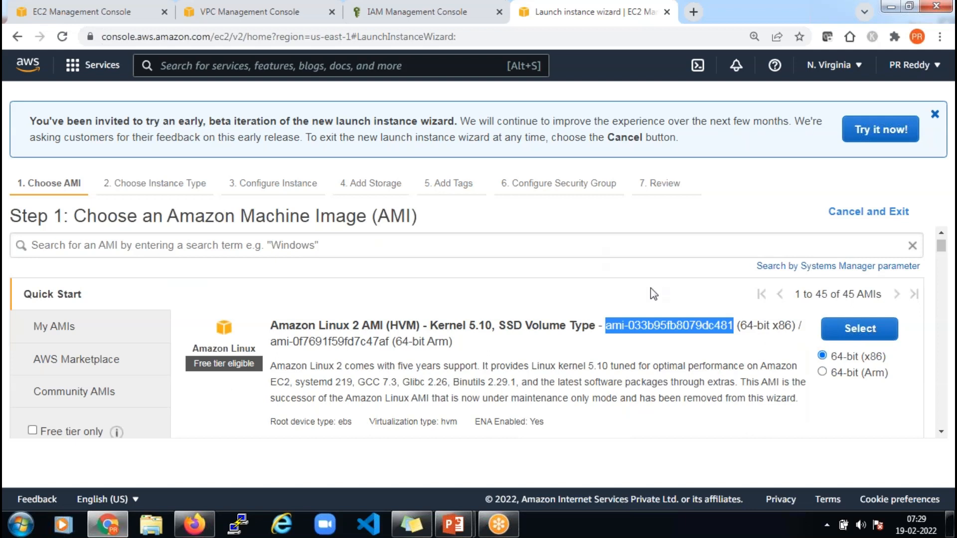
# Set the launch configuration's AMI to the pasted Amazon Linux 2 kernel-5.10 image
pyautogui.click(98, 15)
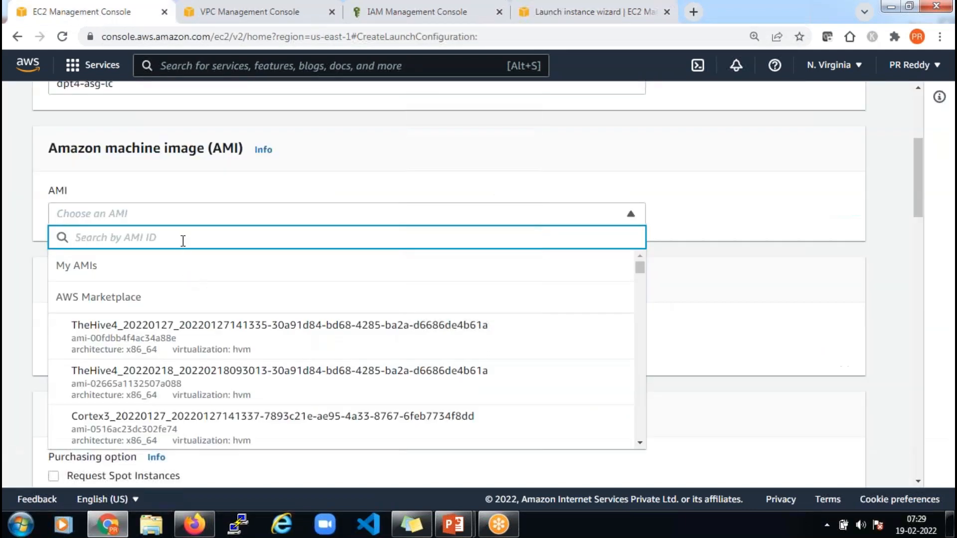
pyautogui.hotkey('ctrl', 'v')
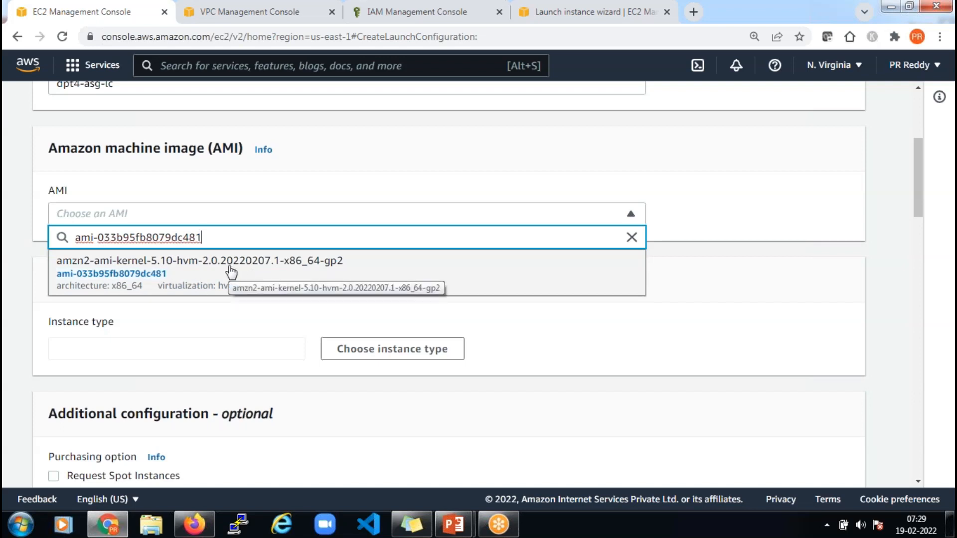
pyautogui.click(231, 272)
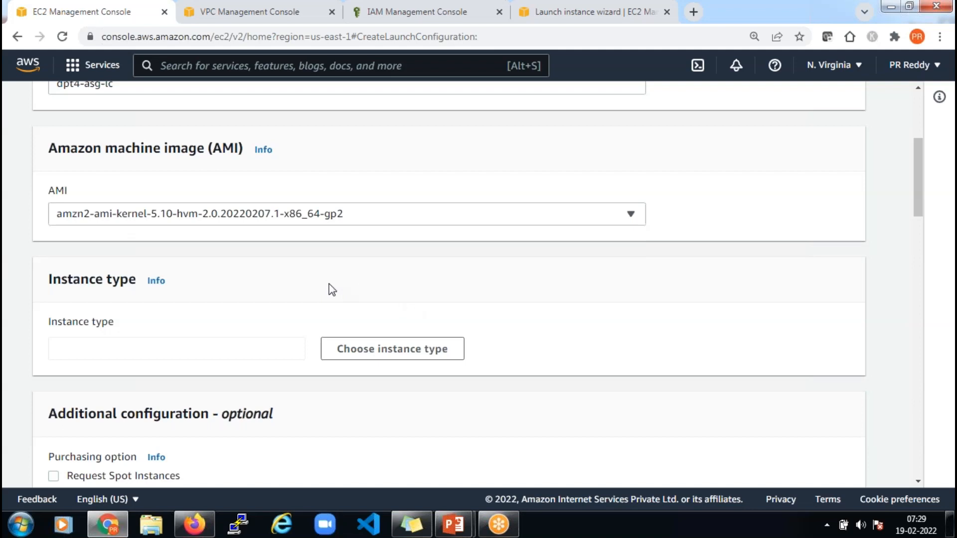
pyautogui.scroll(1, 331, 290)
pyautogui.scroll(-1, 399, 272)
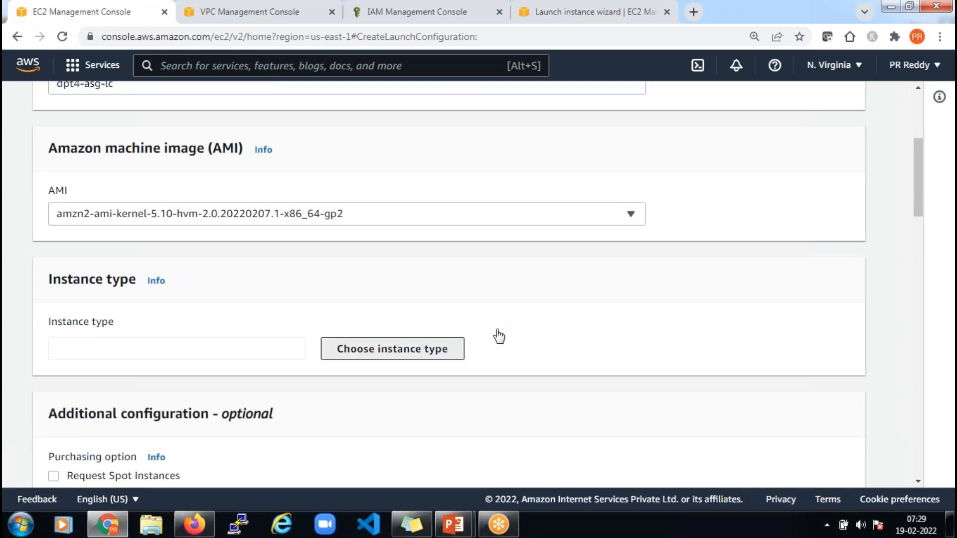
# Choose t2.micro as the instance type after filtering the list by 't2.'
pyautogui.click(461, 348)
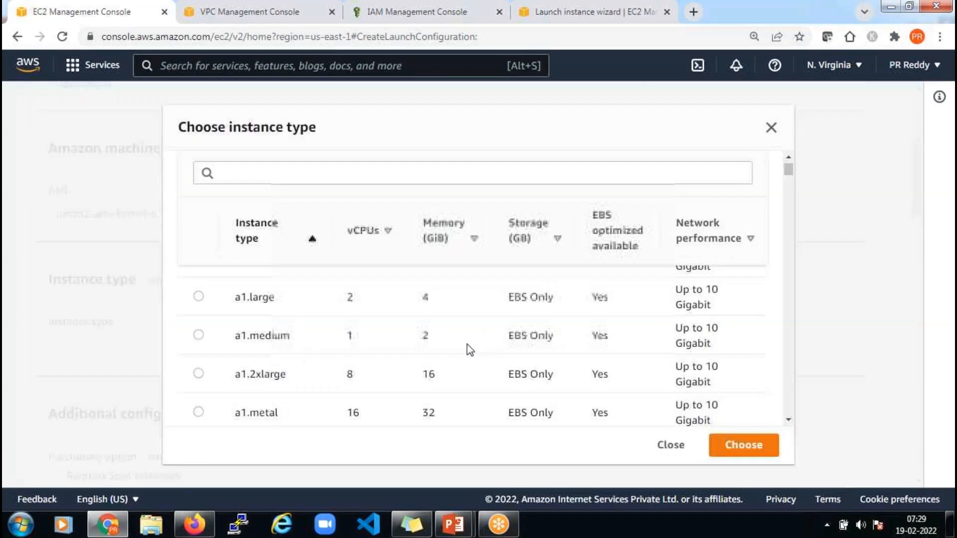
pyautogui.click(283, 165)
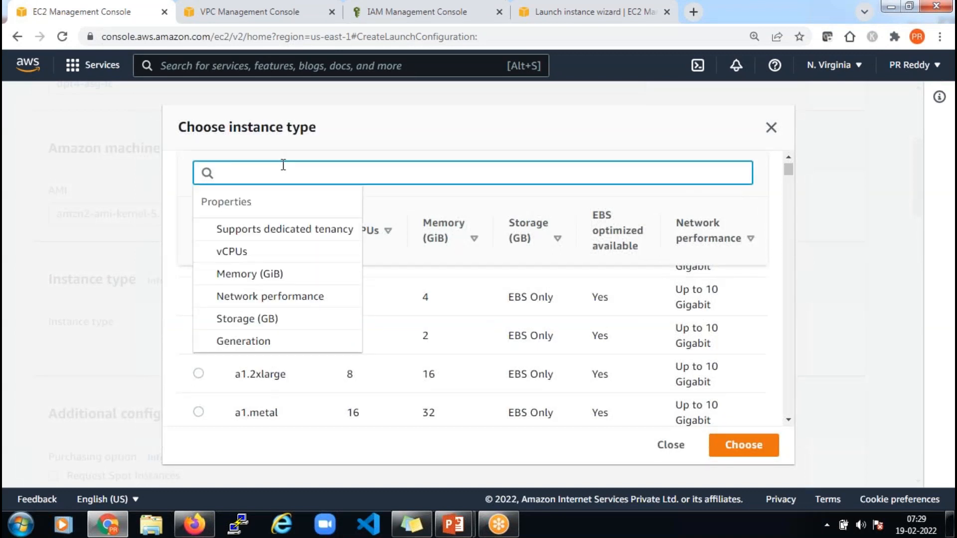
pyautogui.write('t2.')
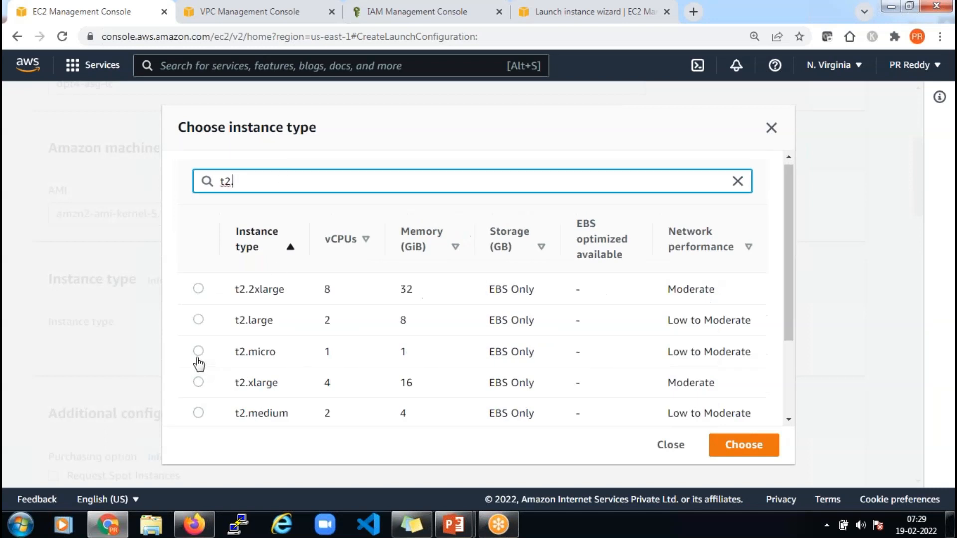
pyautogui.click(198, 352)
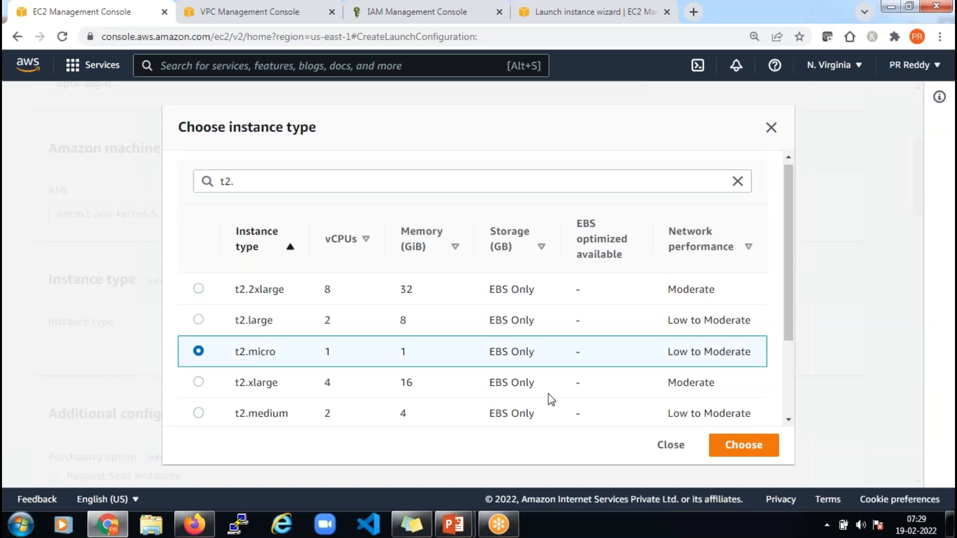
pyautogui.click(759, 456)
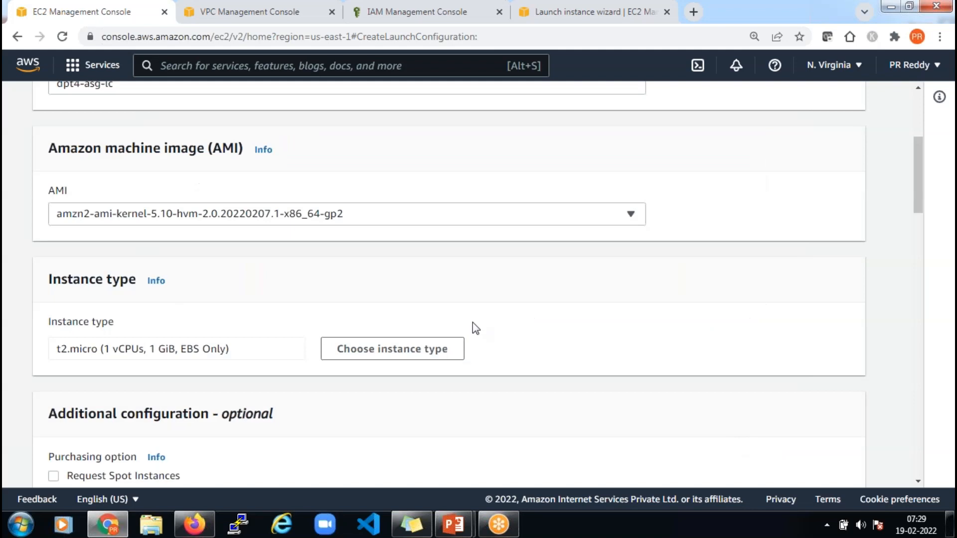
pyautogui.scroll(-3, 476, 322)
pyautogui.scroll(-3, 480, 320)
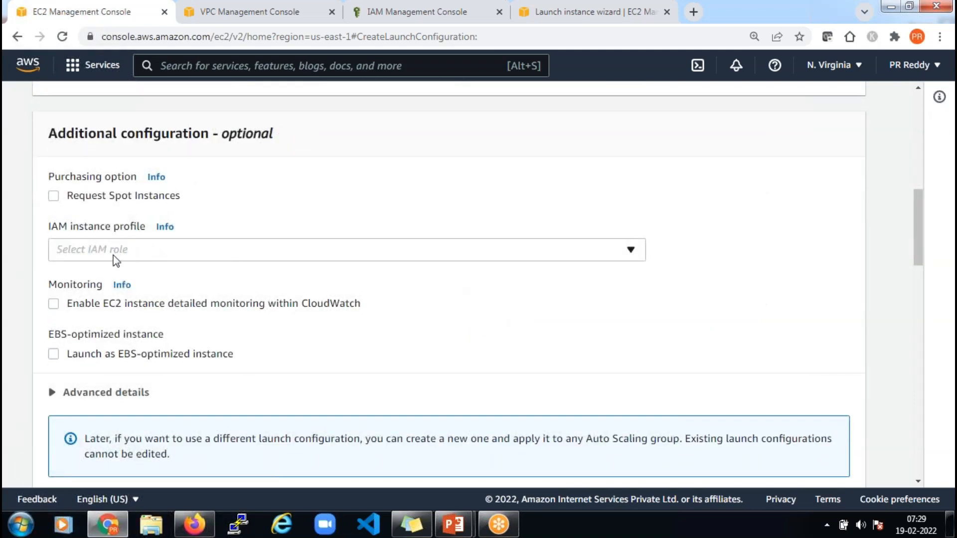
# Assign the dpt4-s3-full-access IAM role and expand Advanced details to reach the User data box
pyautogui.click(149, 259)
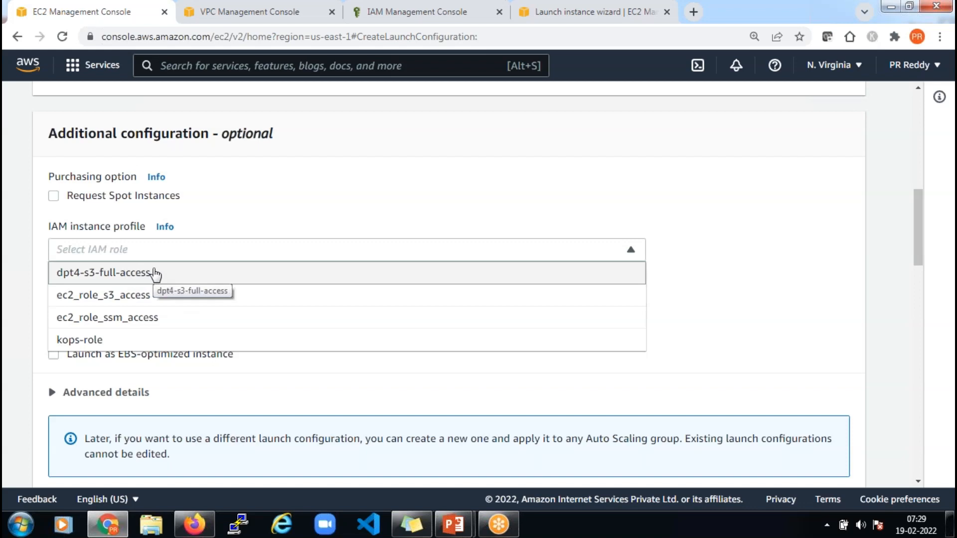
pyautogui.click(155, 273)
pyautogui.scroll(-4, 305, 299)
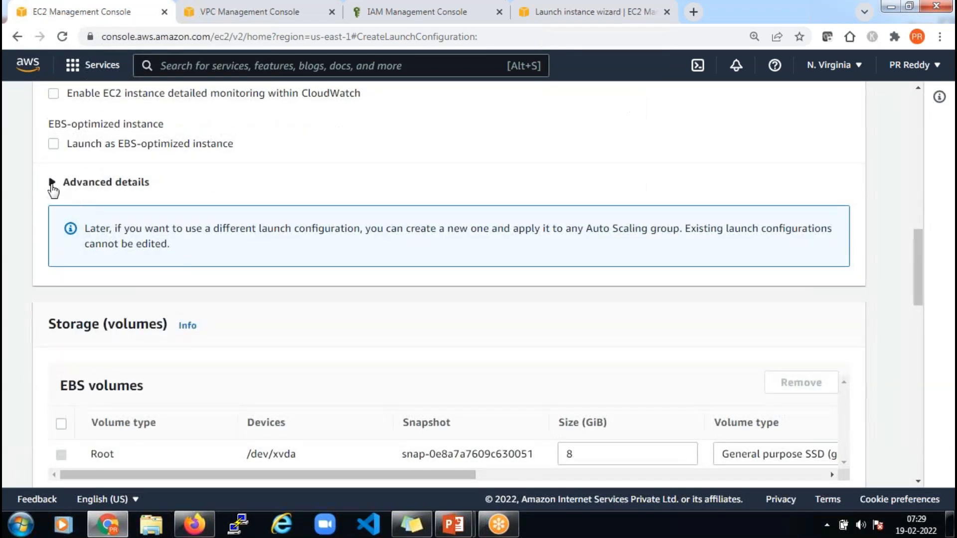
pyautogui.click(53, 185)
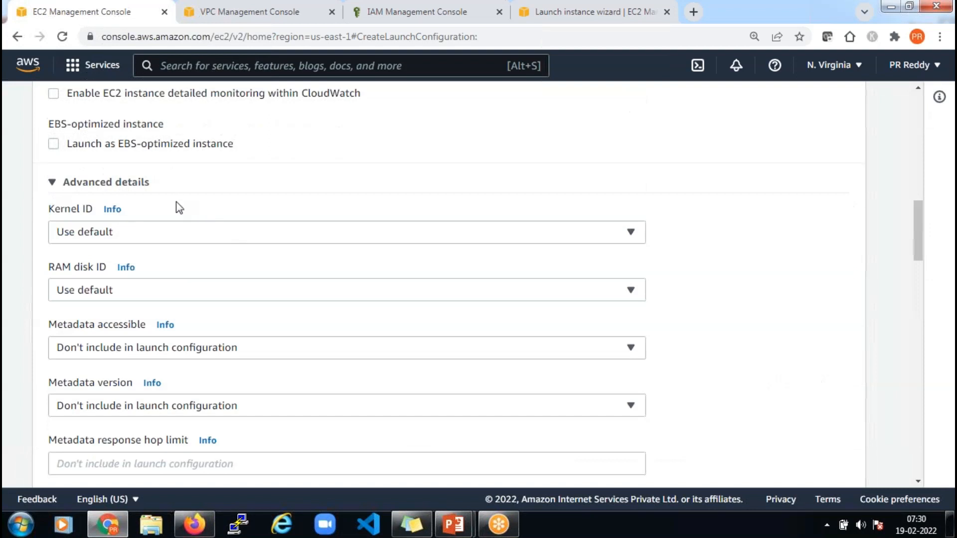
pyautogui.scroll(-5, 198, 232)
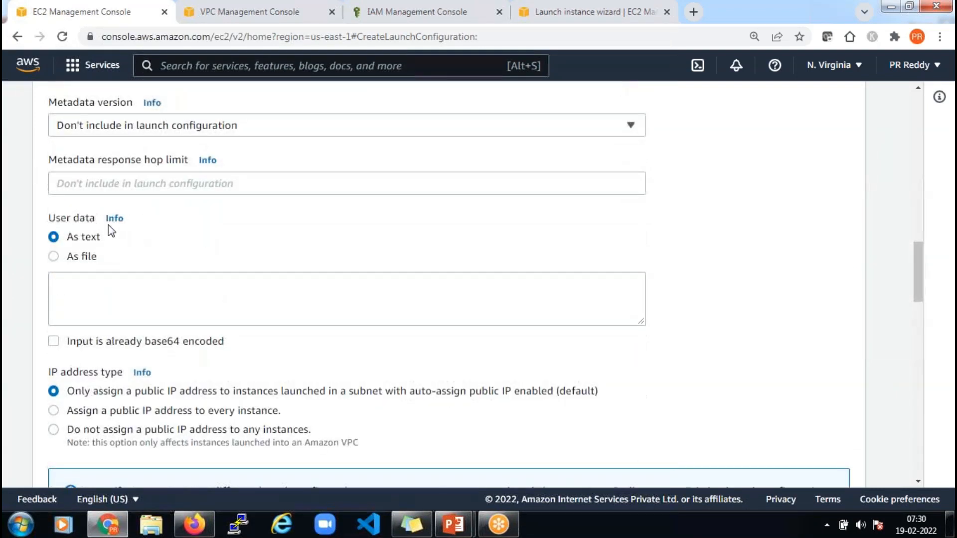
pyautogui.click(134, 297)
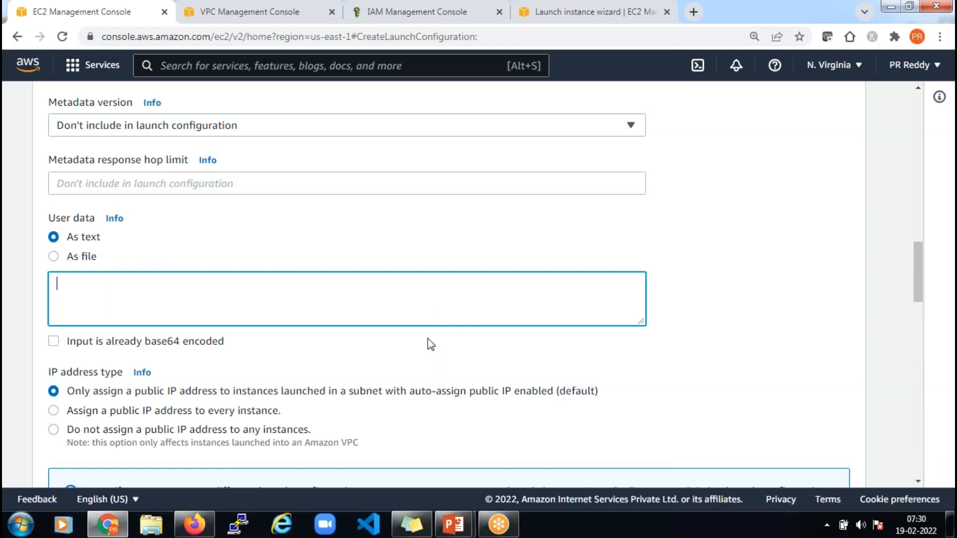
# Launch Notepad++ from the Start menu search
pyautogui.click(22, 526)
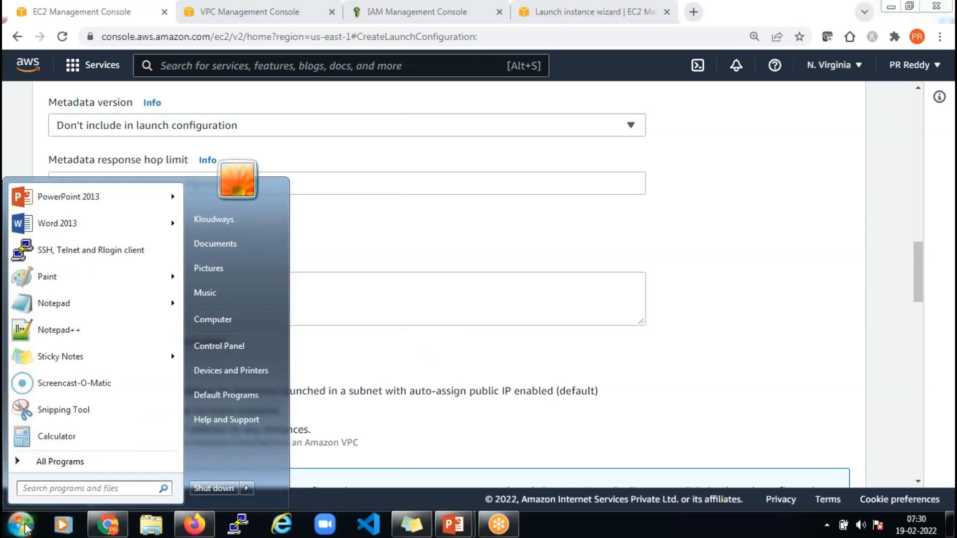
pyautogui.write('note')
pyautogui.press('Down')
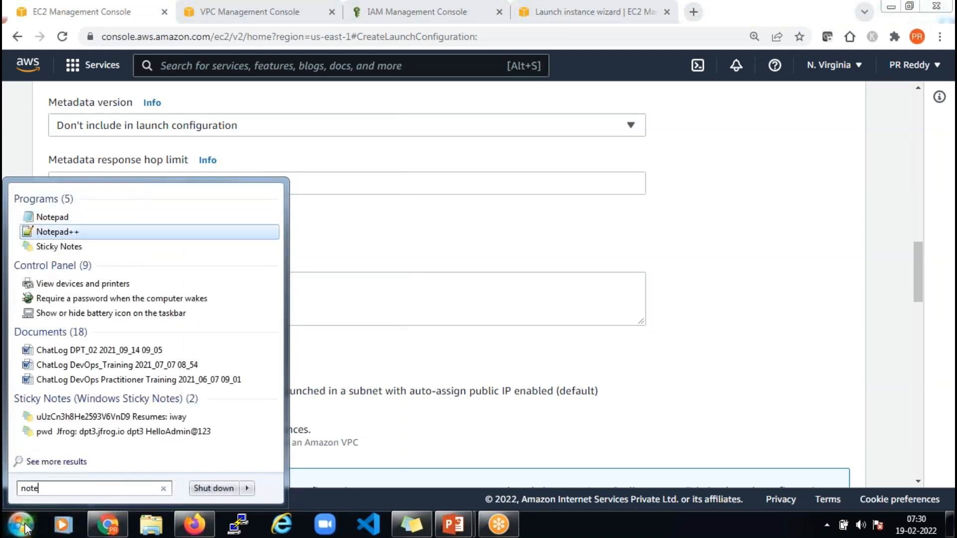
pyautogui.press('Return')
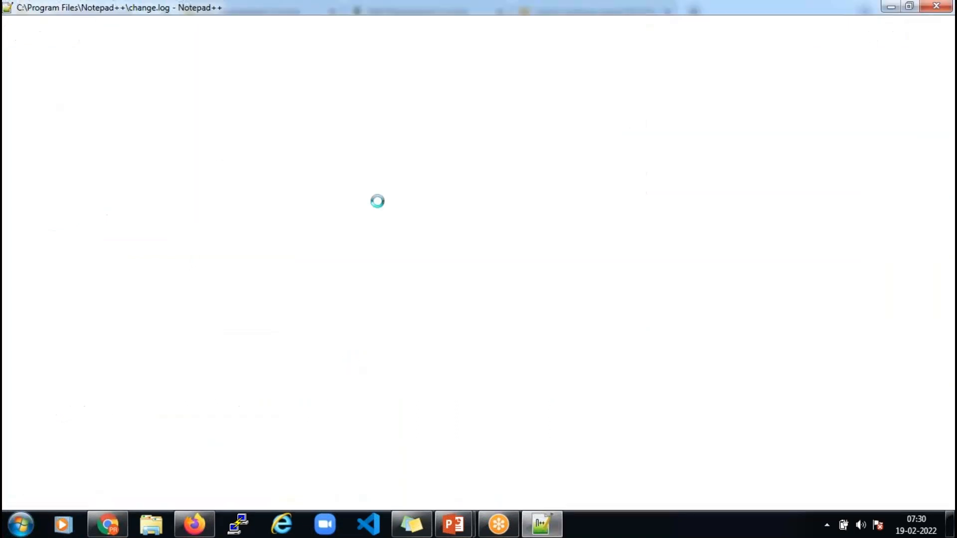
# Write #!/bin/bash, yum install httpd -y, service httpd start and aws s3 s3:// lines
pyautogui.hotkey('ctrl', 'a')
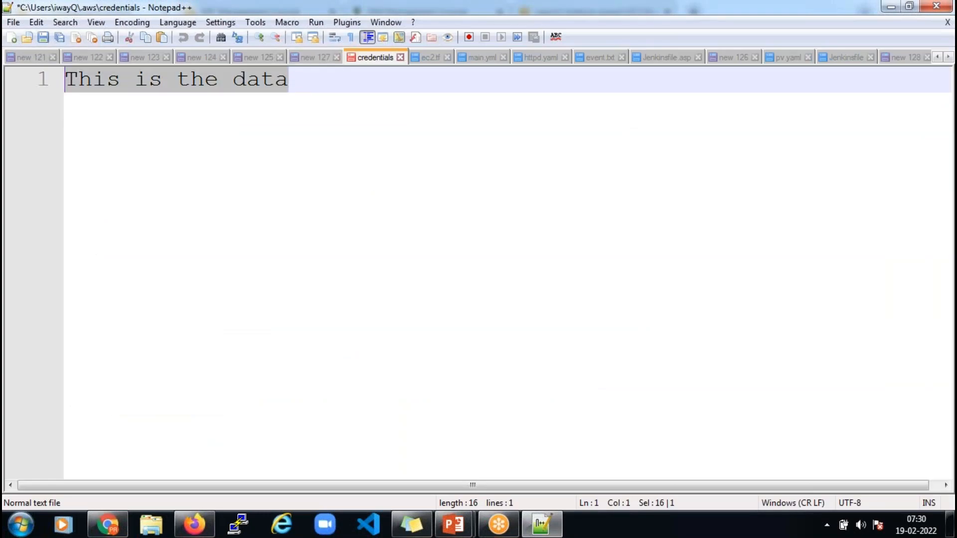
pyautogui.write('#!/bin/')
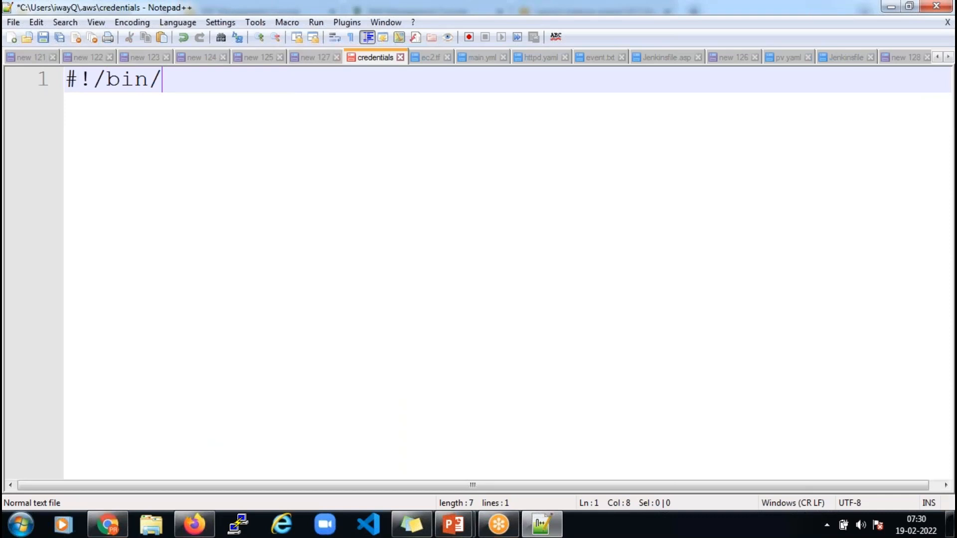
pyautogui.write('bash')
pyautogui.press('Return')
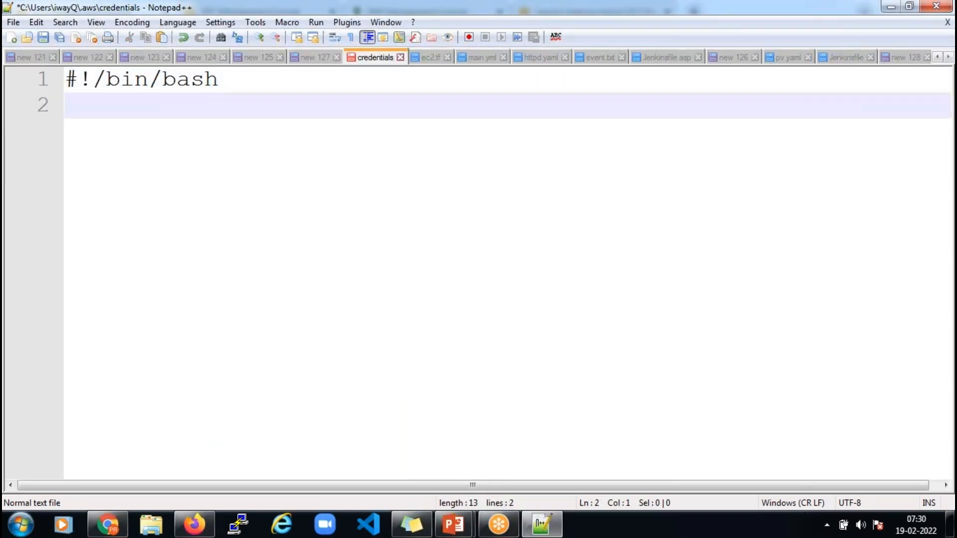
pyautogui.write('yum ins')
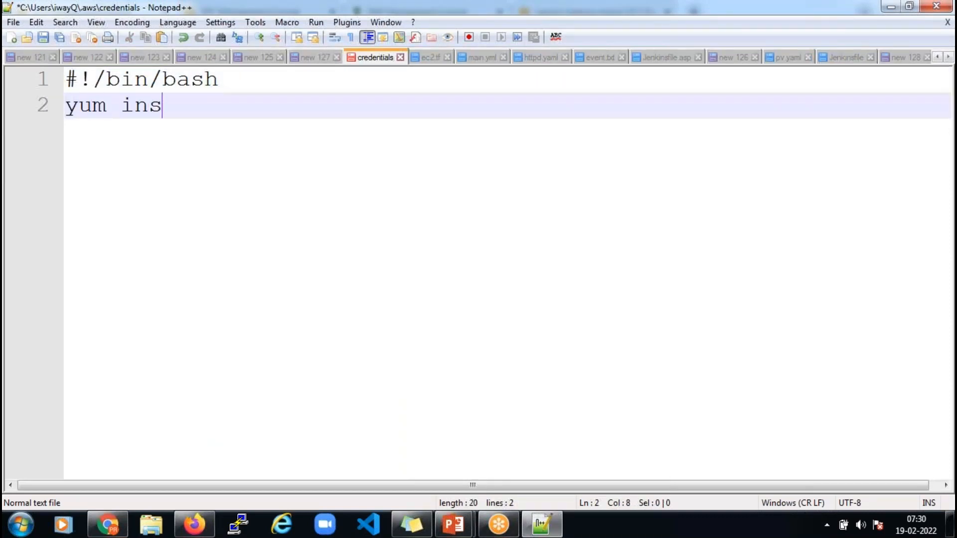
pyautogui.write('tall httpd -y')
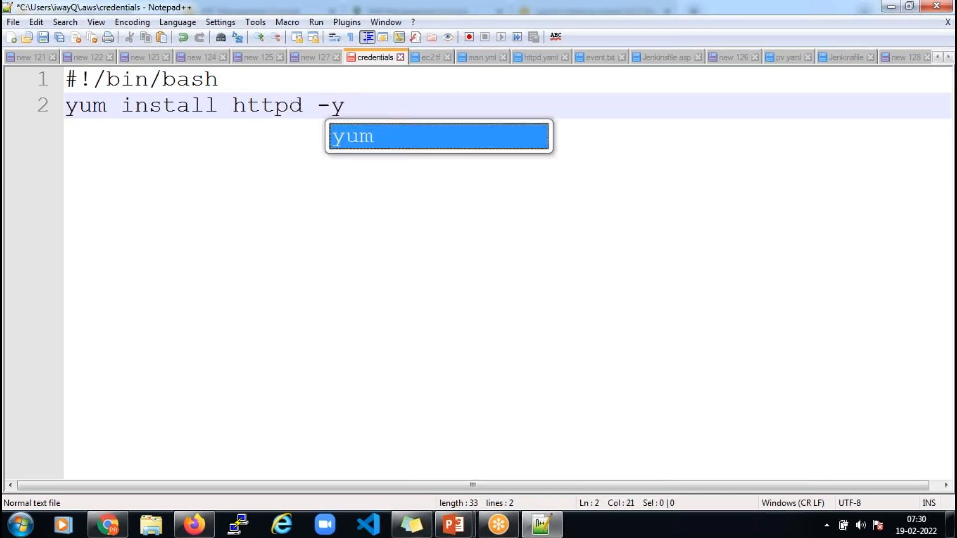
pyautogui.press('Return')
pyautogui.press('BackSpace')
pyautogui.press('BackSpace')
pyautogui.press('Return')
pyautogui.write('ervice http')
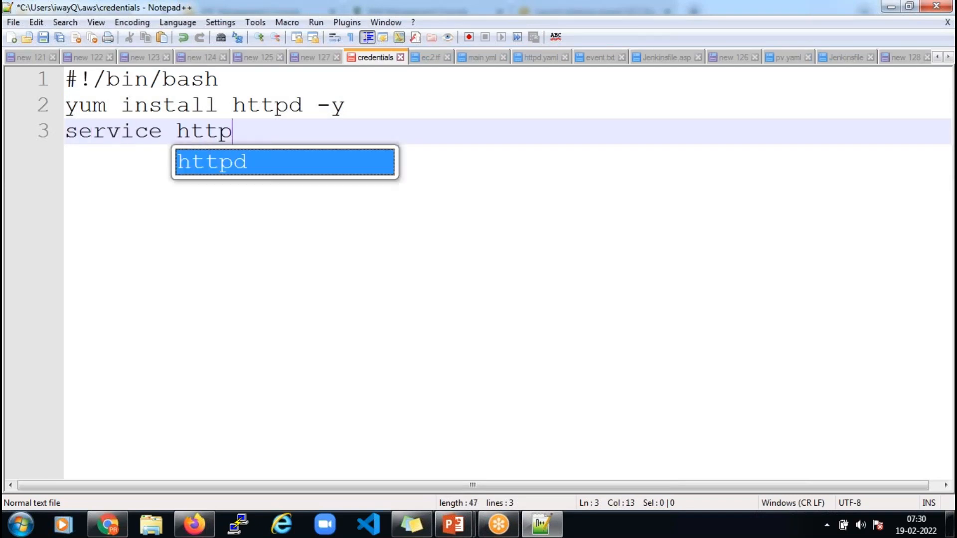
pyautogui.write('d start')
pyautogui.press('Return')
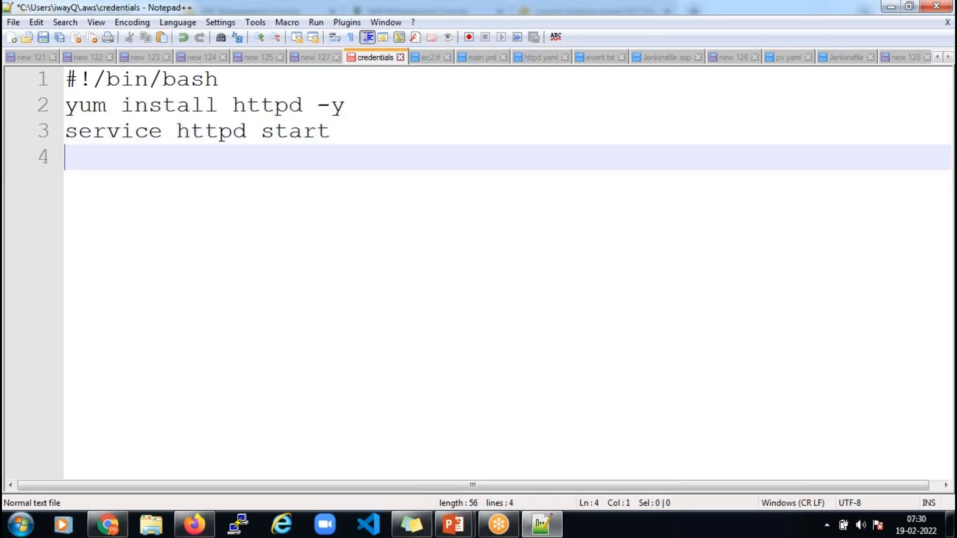
pyautogui.write('aws s3 ')
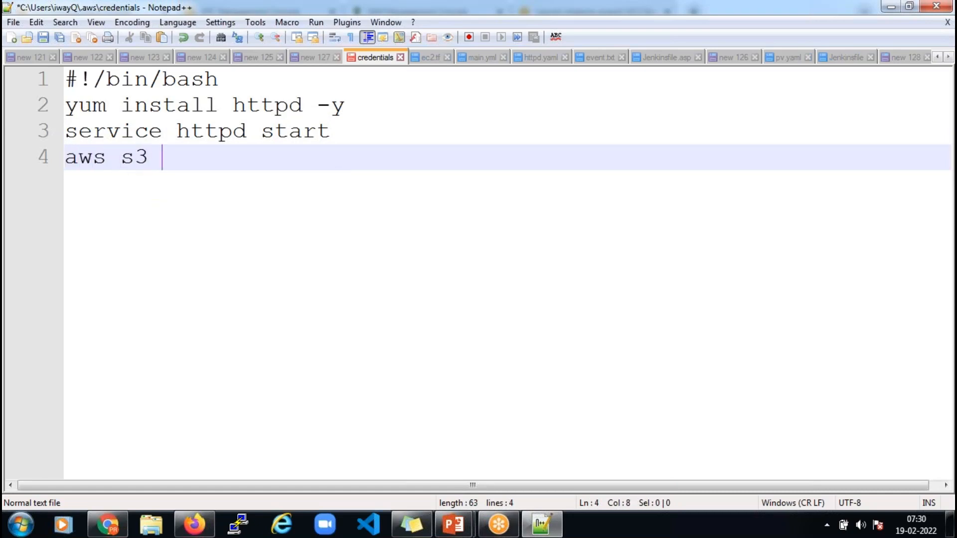
pyautogui.write('s3://')
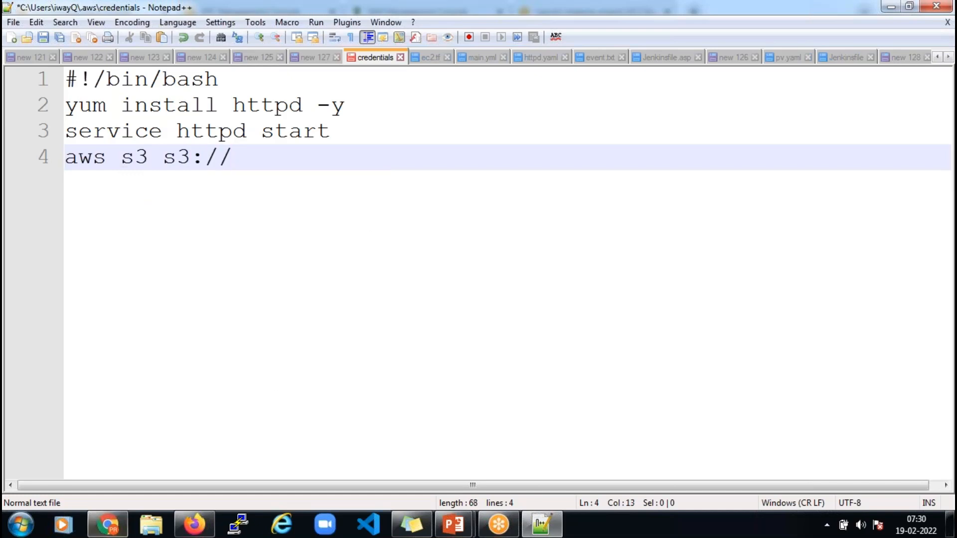
pyautogui.click(116, 530)
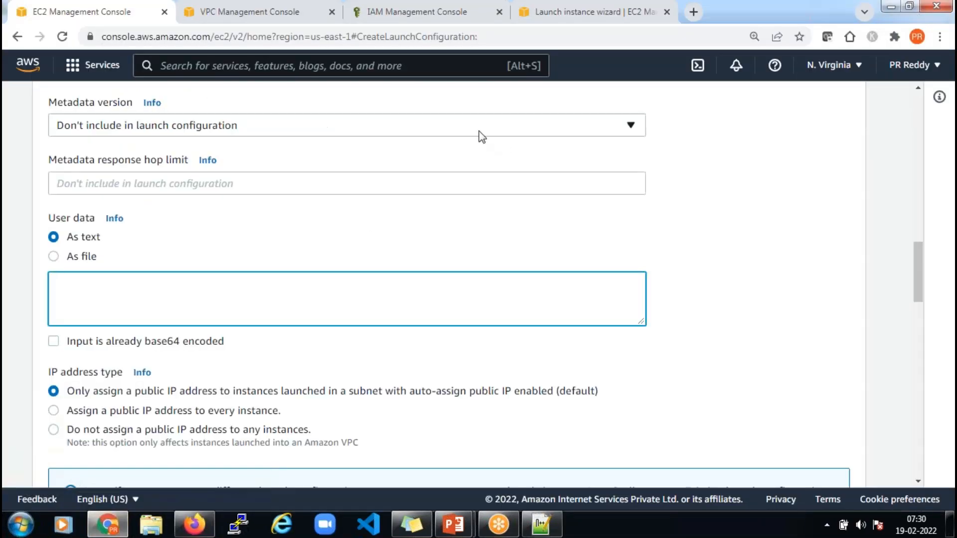
# Go to the S3 service and open the dpt4-web-data bucket
pyautogui.click(550, 20)
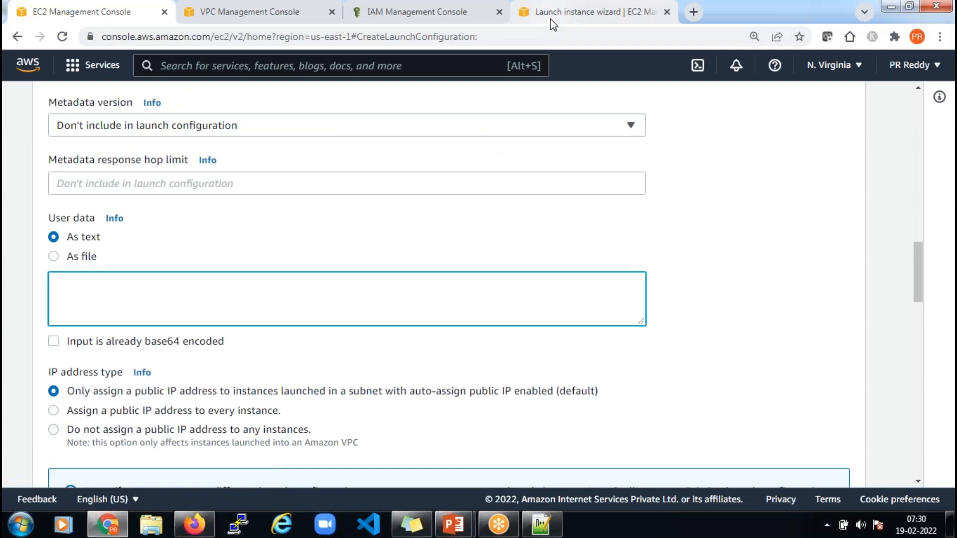
pyautogui.click(356, 67)
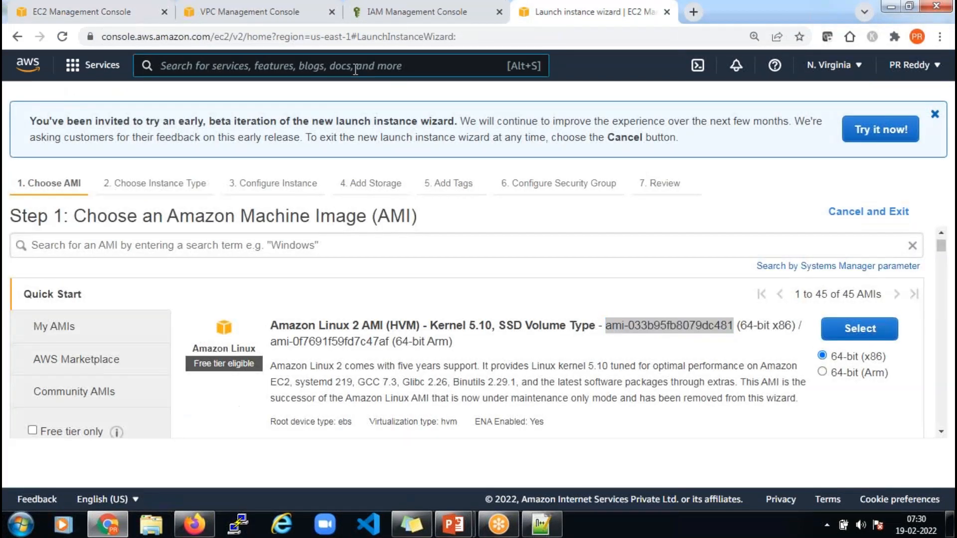
pyautogui.write('s3')
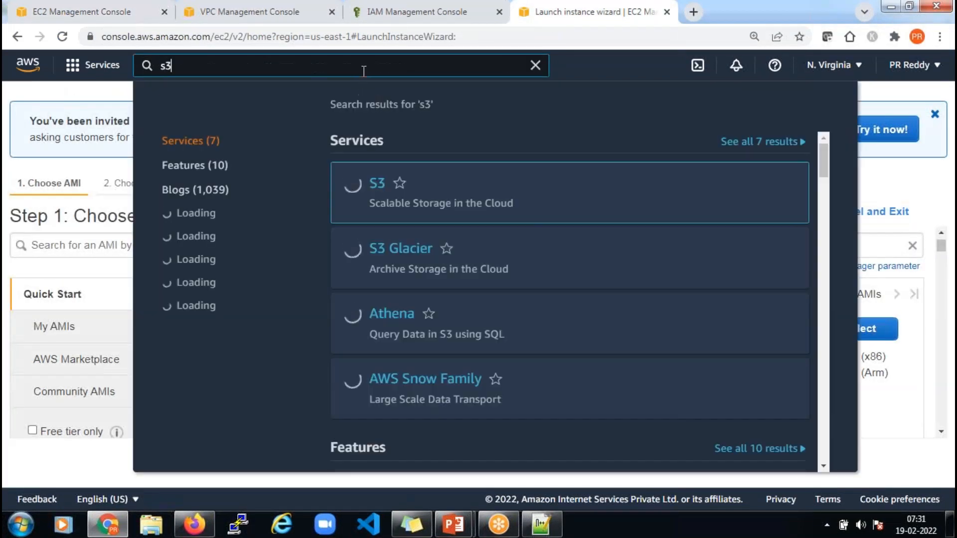
pyautogui.click(377, 185)
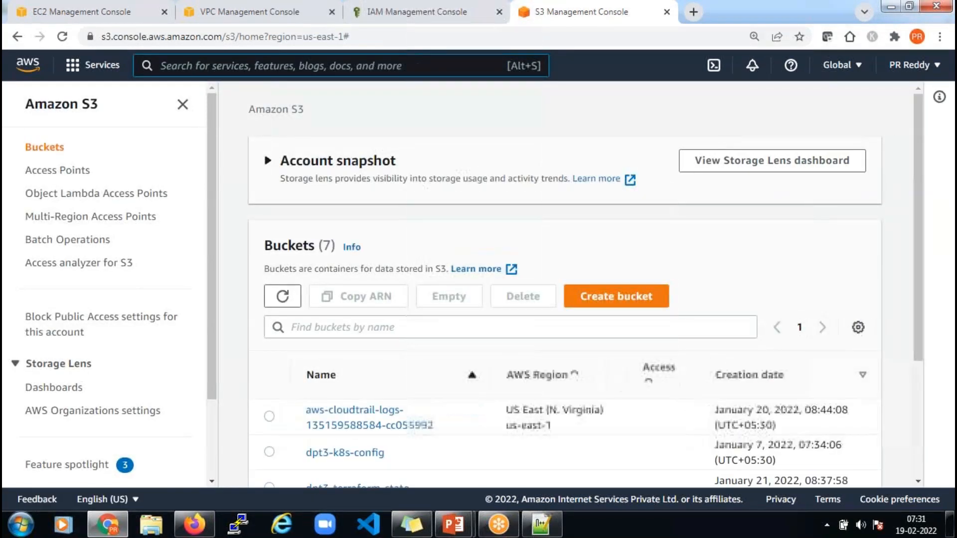
pyautogui.scroll(-4, 442, 382)
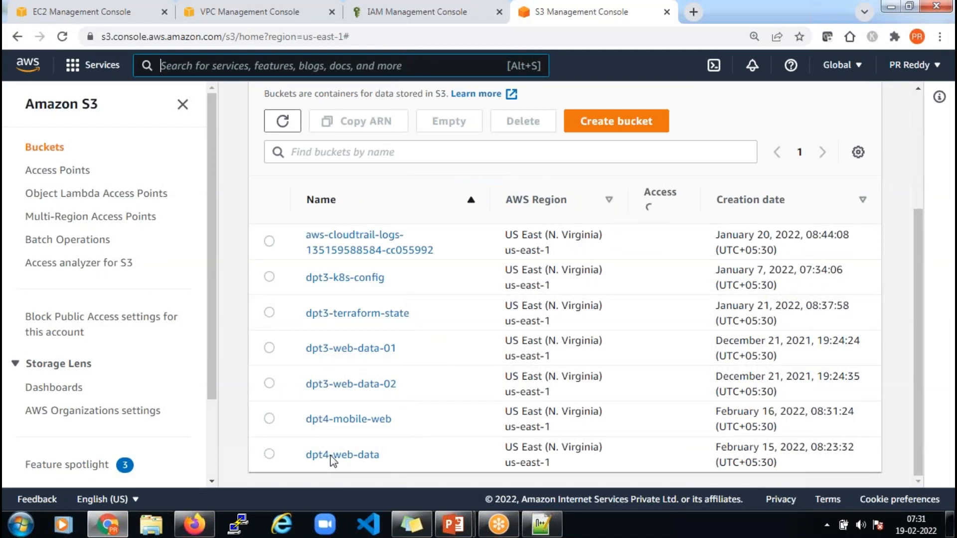
pyautogui.click(352, 454)
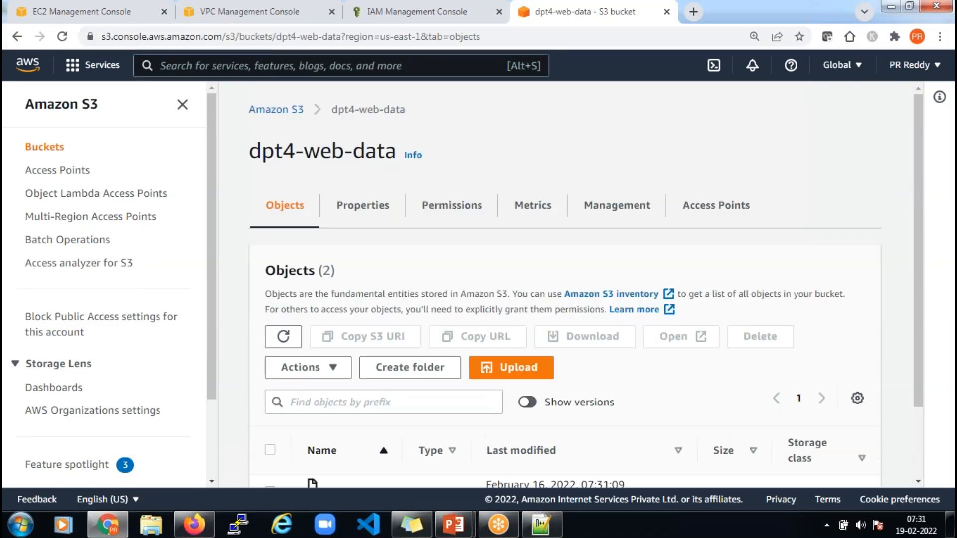
# Upload index.html to the bucket and copy the bucket name dpt4-web-data
pyautogui.scroll(-2, 409, 417)
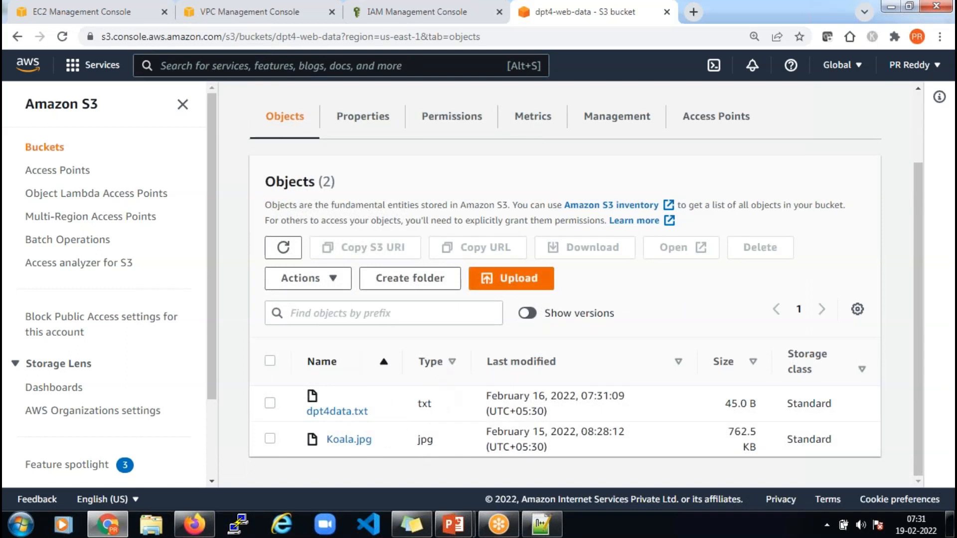
pyautogui.click(536, 283)
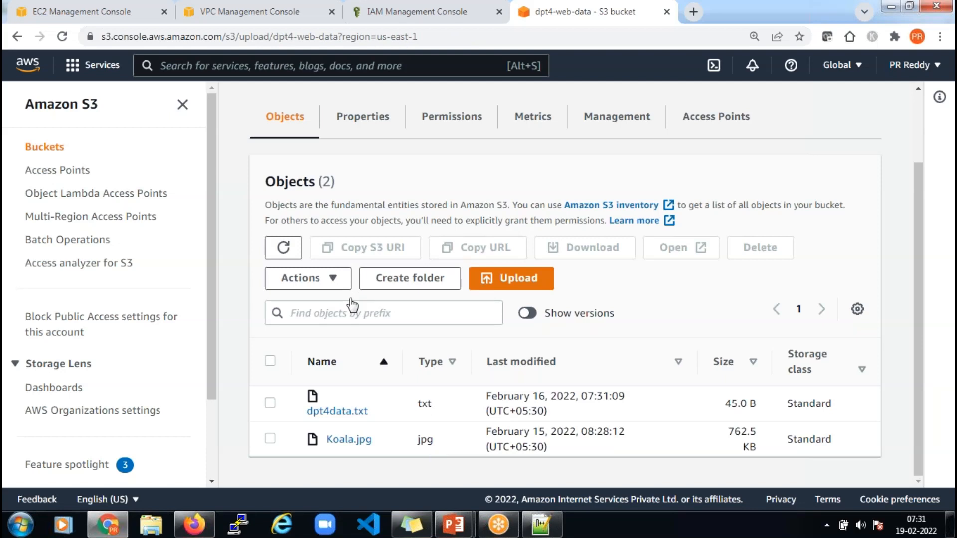
pyautogui.click(533, 299)
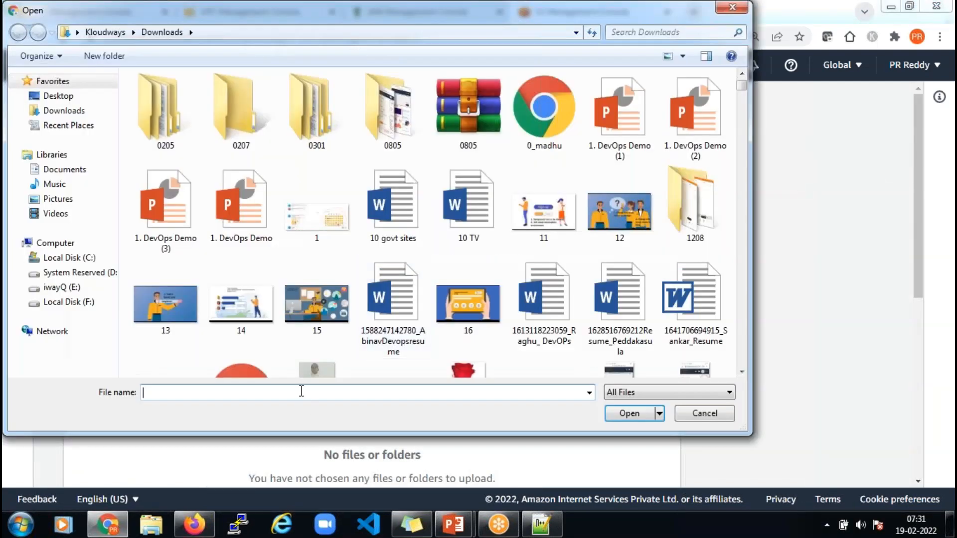
pyautogui.write('index.html')
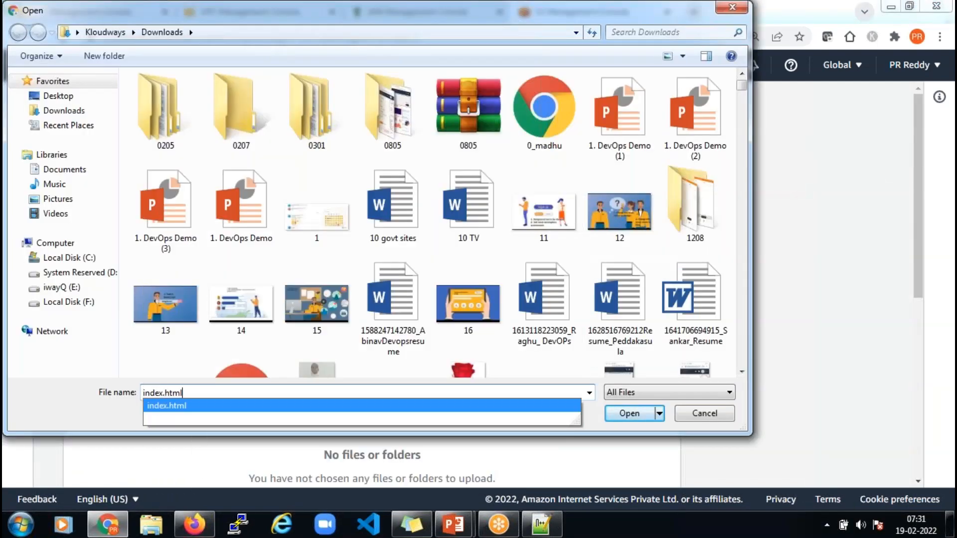
pyautogui.press('Return')
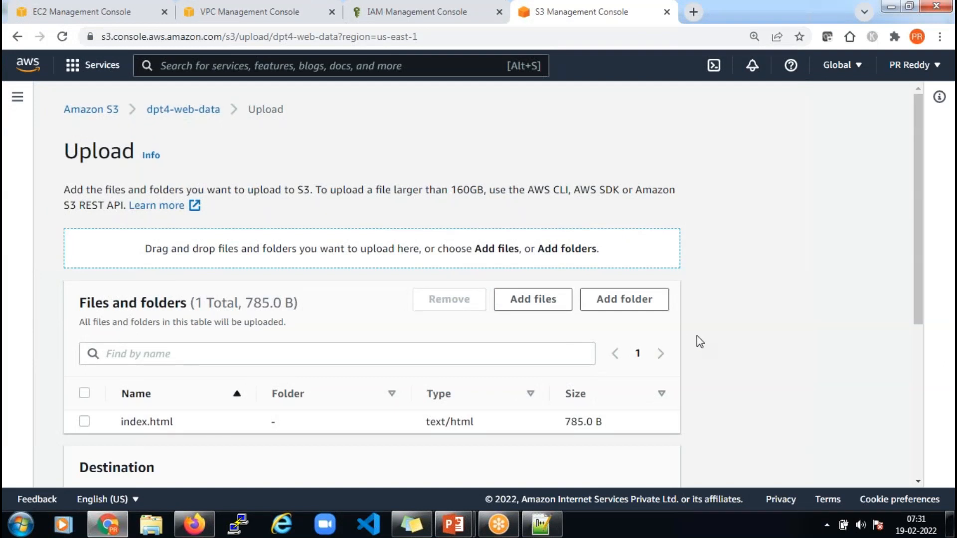
pyautogui.scroll(-5, 696, 337)
pyautogui.click(663, 459)
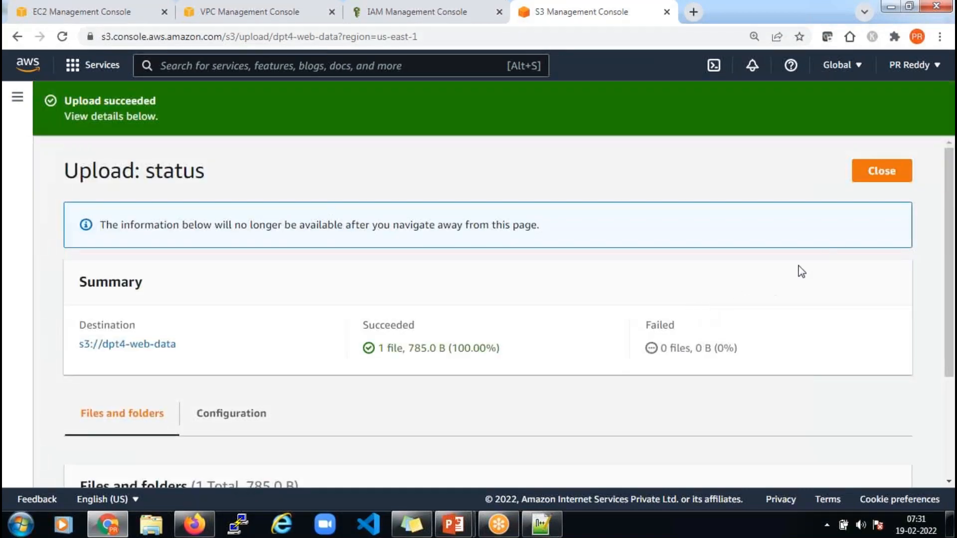
pyautogui.click(881, 171)
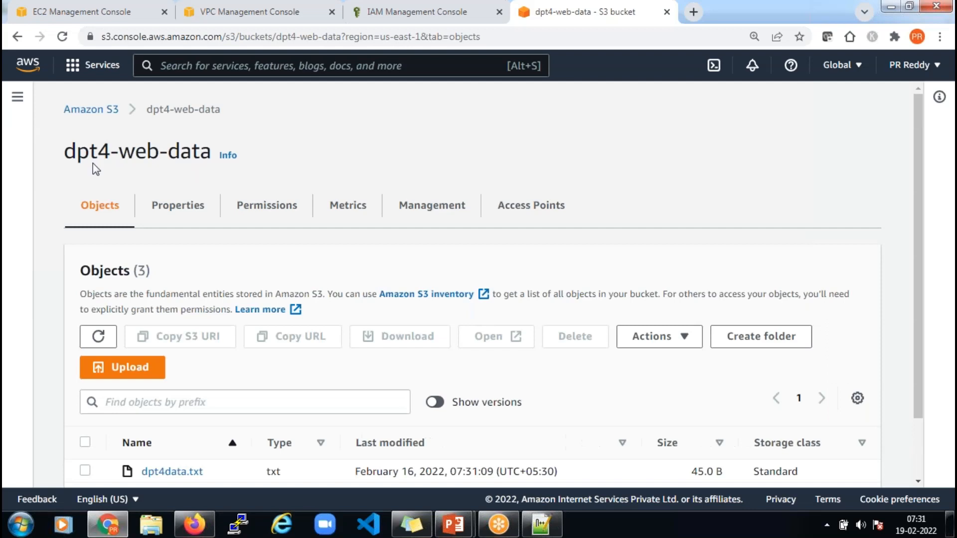
pyautogui.moveTo(65, 151); pyautogui.dragTo(215, 151)
pyautogui.hotkey('ctrl', 'c')
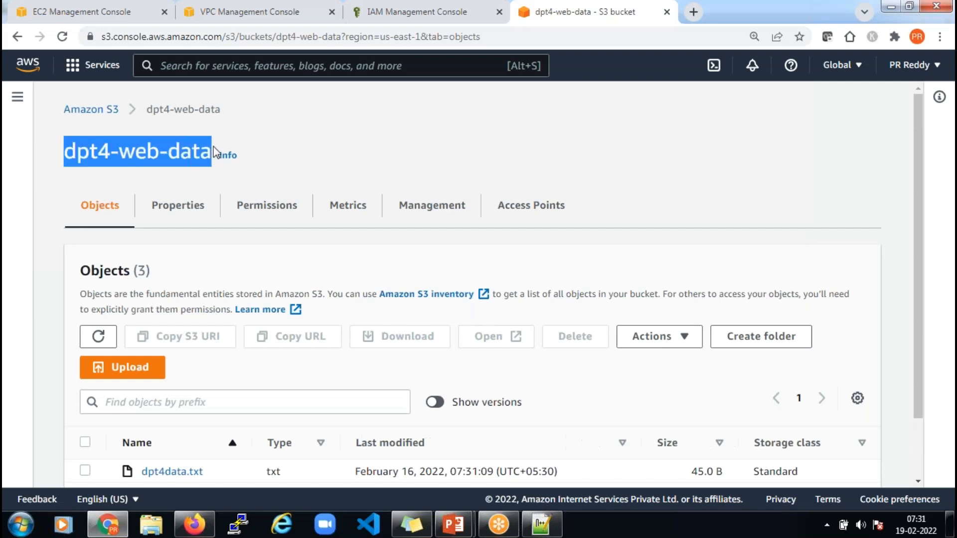
# Complete line 4 as aws s3 cp s3://dpt4-web-data/index.html /var/www/html/ and select the whole script
pyautogui.click(542, 525)
pyautogui.hotkey('ctrl', 'v')
pyautogui.write('/index.html ')
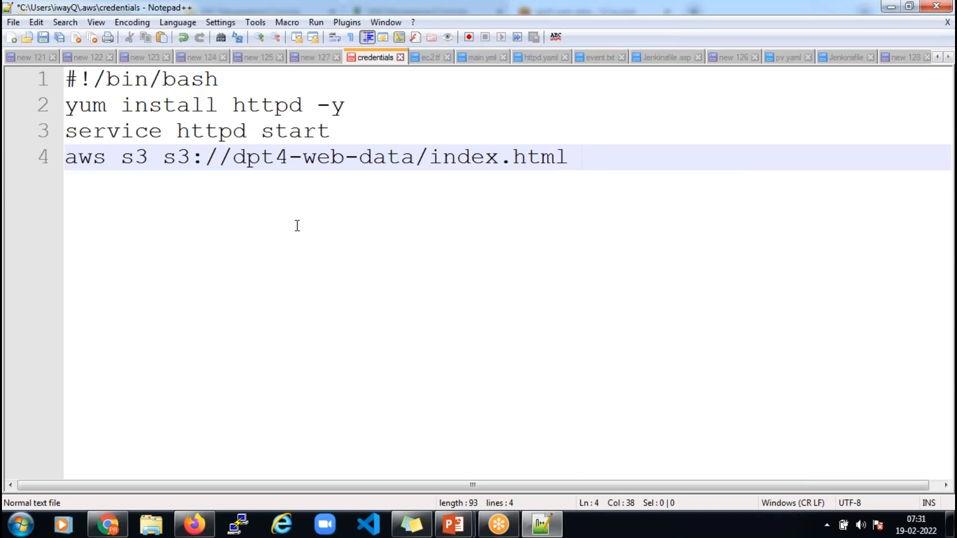
pyautogui.write('/var/www')
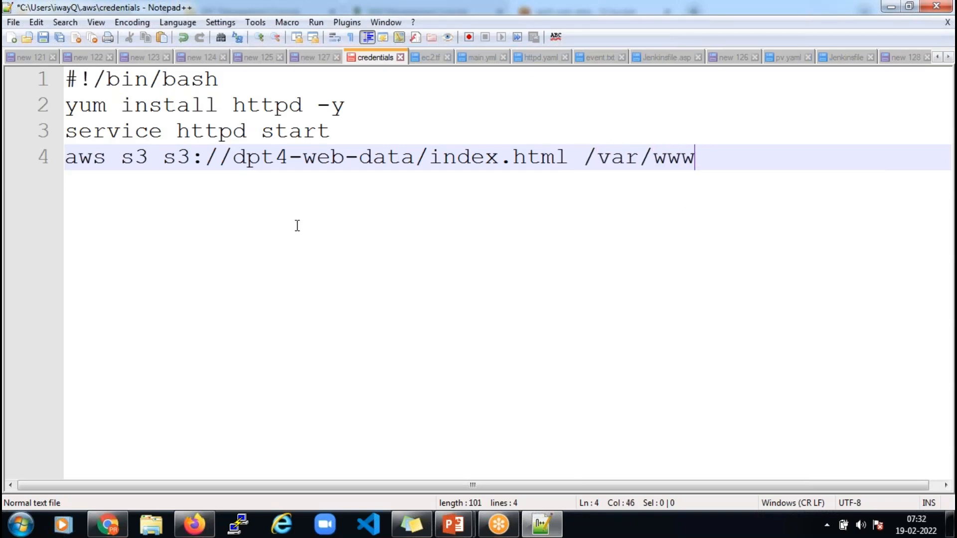
pyautogui.write('/html/')
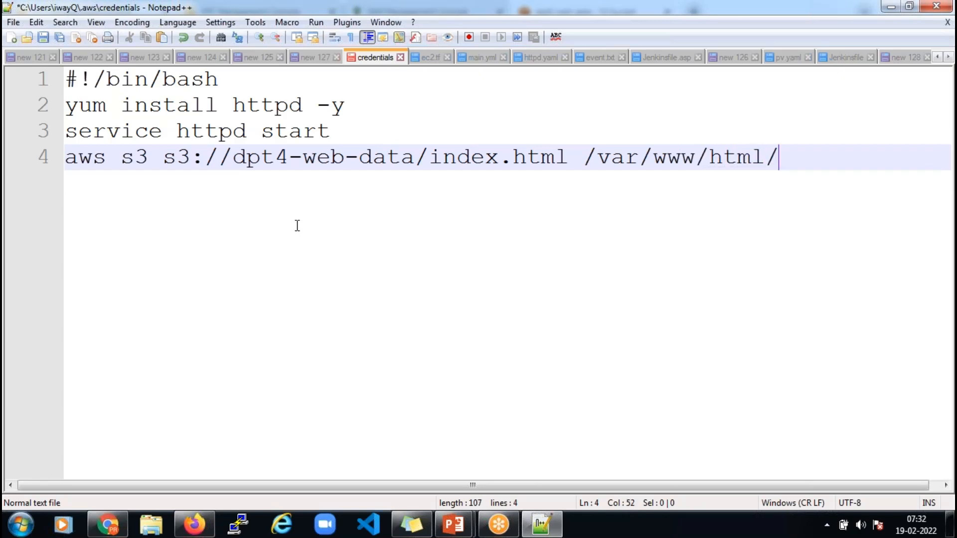
pyautogui.click(163, 158)
pyautogui.write('cp')
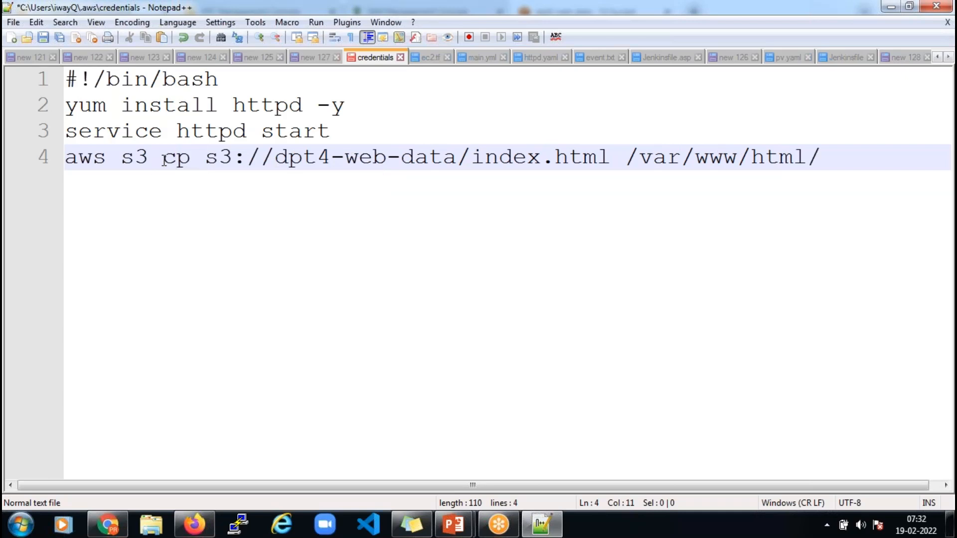
pyautogui.hotkey('ctrl', 'a')
pyautogui.hotkey('ctrl', 'c')
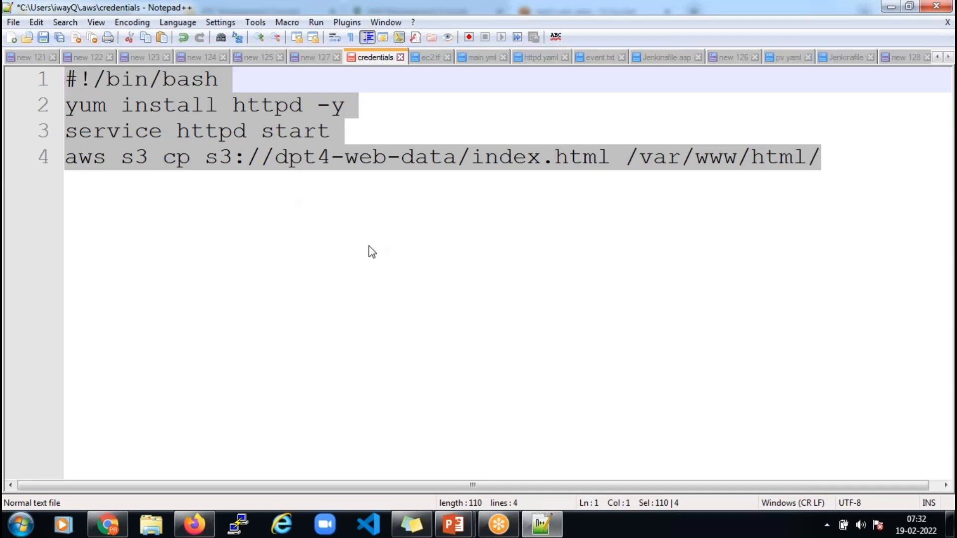
pyautogui.click(106, 527)
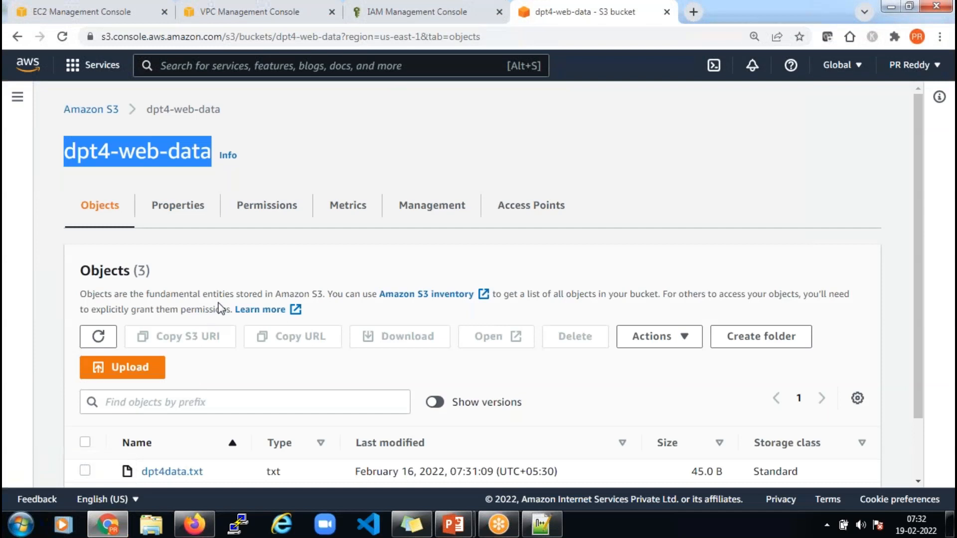
pyautogui.click(86, 15)
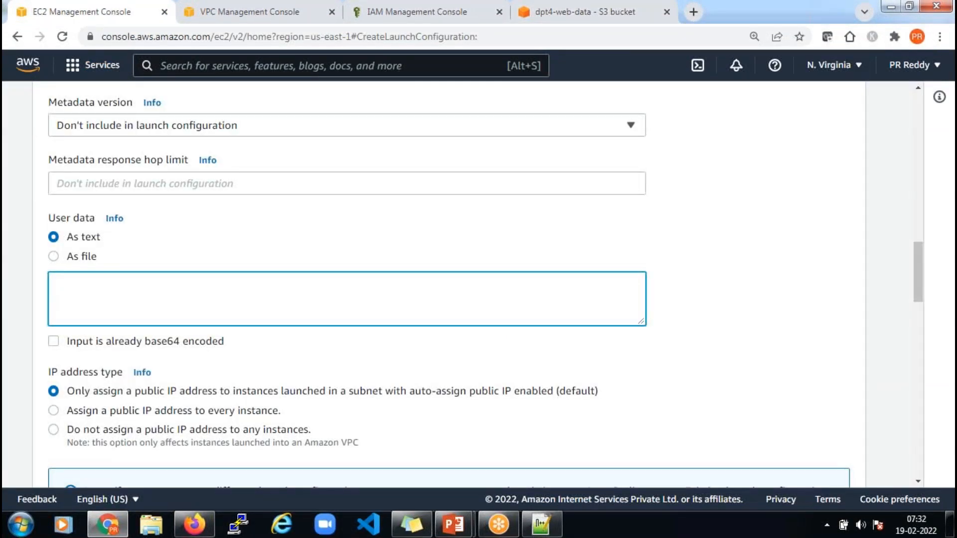
# Paste the httpd startup script into the User data field
pyautogui.hotkey('ctrl', 'v')
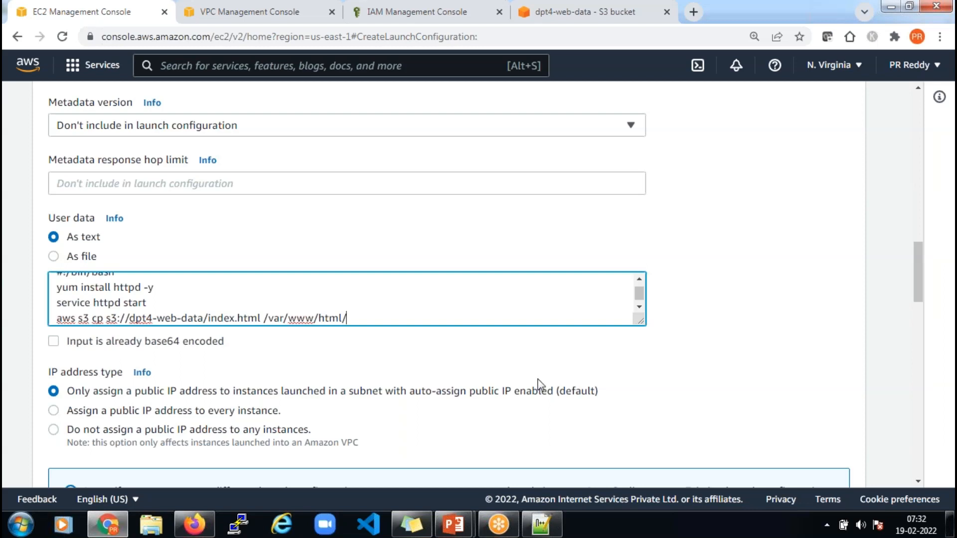
pyautogui.scroll(-3, 457, 354)
pyautogui.scroll(-6, 412, 355)
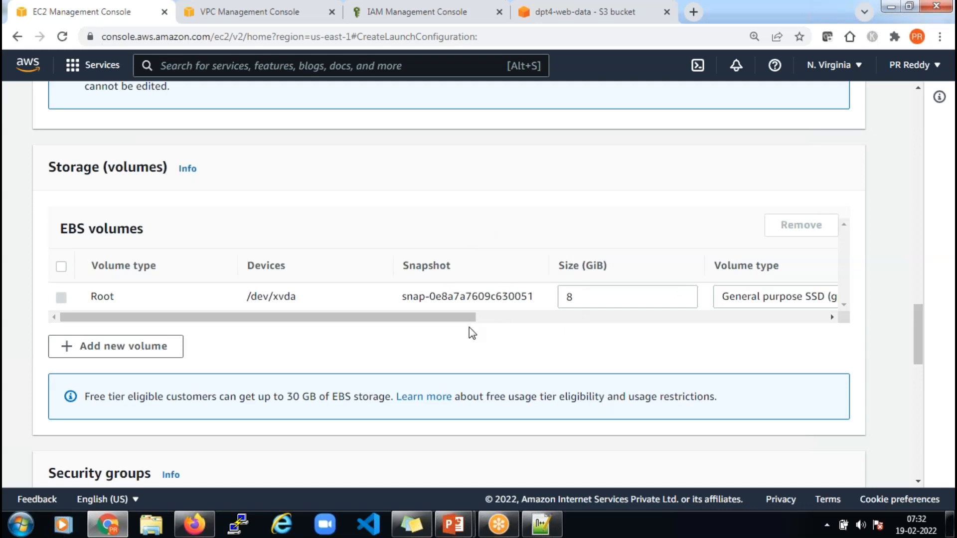
pyautogui.scroll(-6, 468, 328)
pyautogui.scroll(-2, 396, 325)
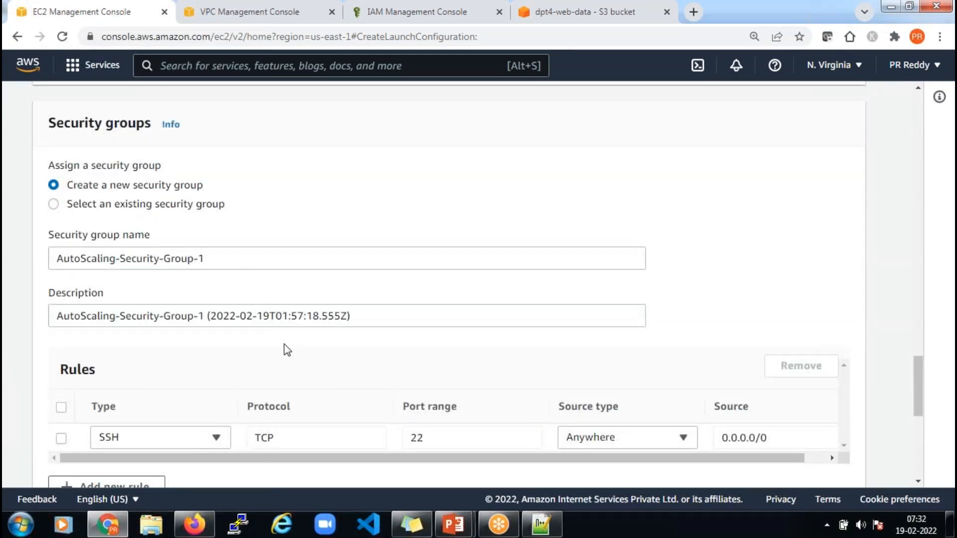
pyautogui.scroll(-3, 287, 349)
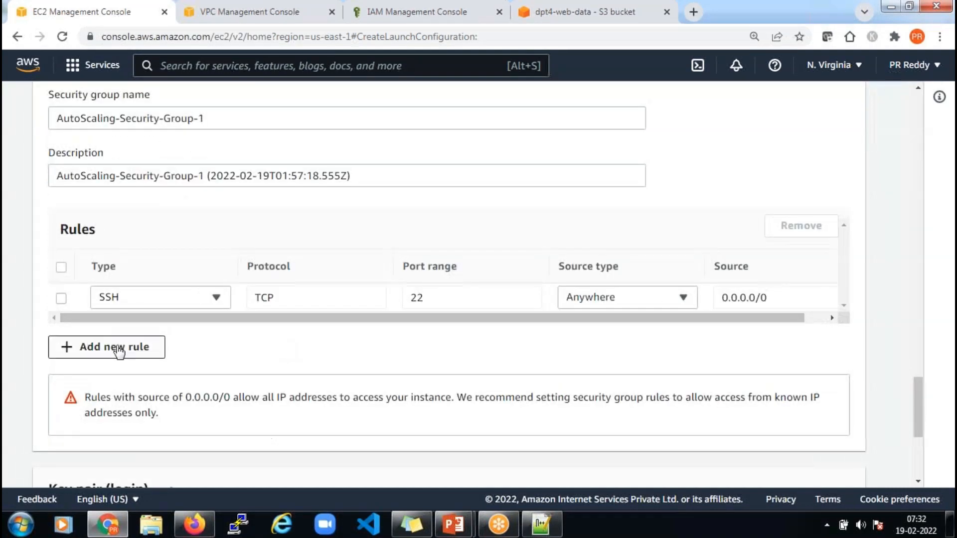
# Add a security group rule allowing HTTP on port 80 from Anywhere
pyautogui.click(150, 348)
pyautogui.click(215, 326)
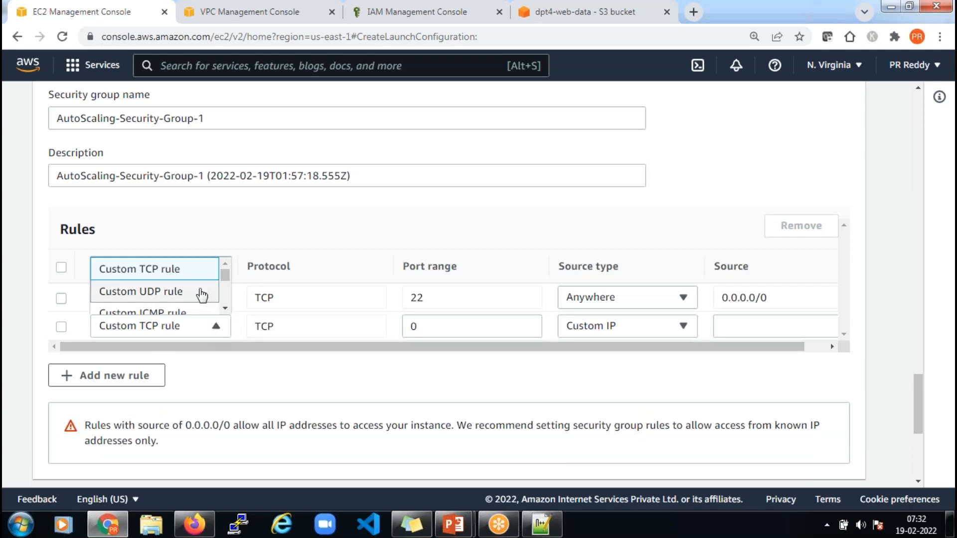
pyautogui.scroll(-3, 198, 284)
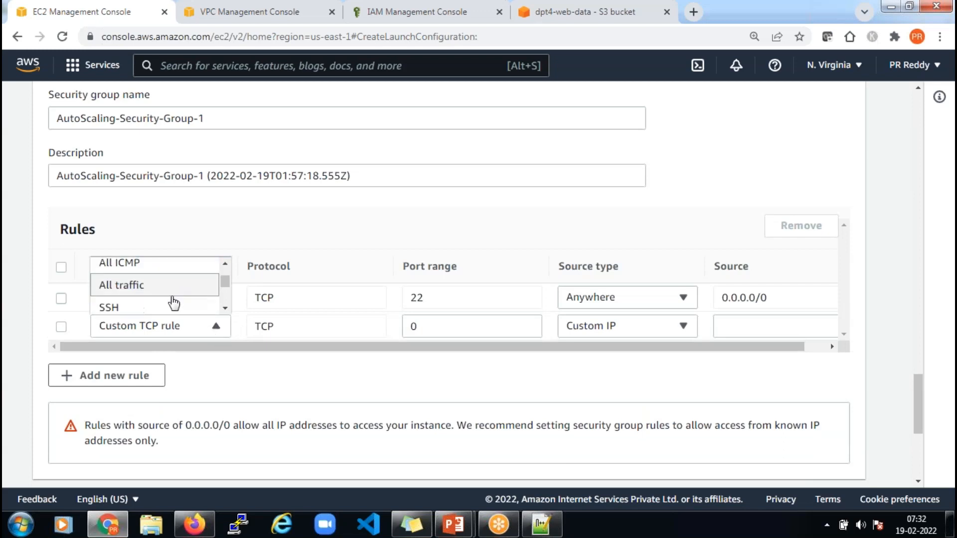
pyautogui.click(228, 308)
pyautogui.click(228, 308)
pyautogui.click(229, 307)
pyautogui.click(228, 308)
pyautogui.click(182, 288)
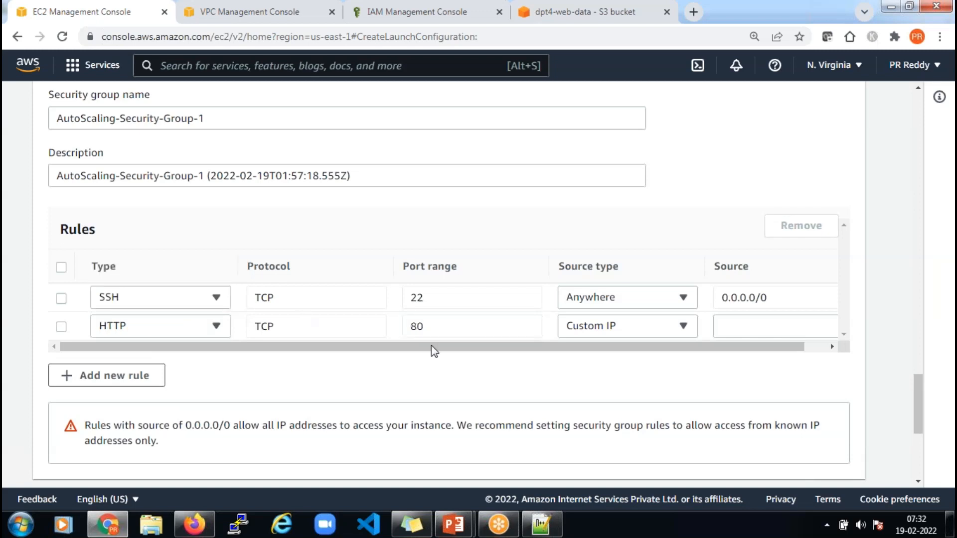
pyautogui.click(642, 327)
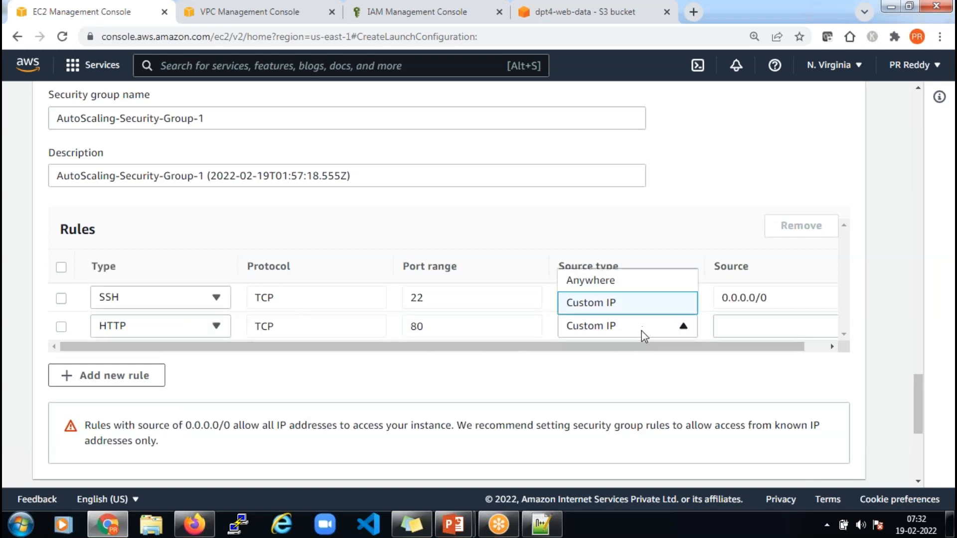
pyautogui.click(623, 280)
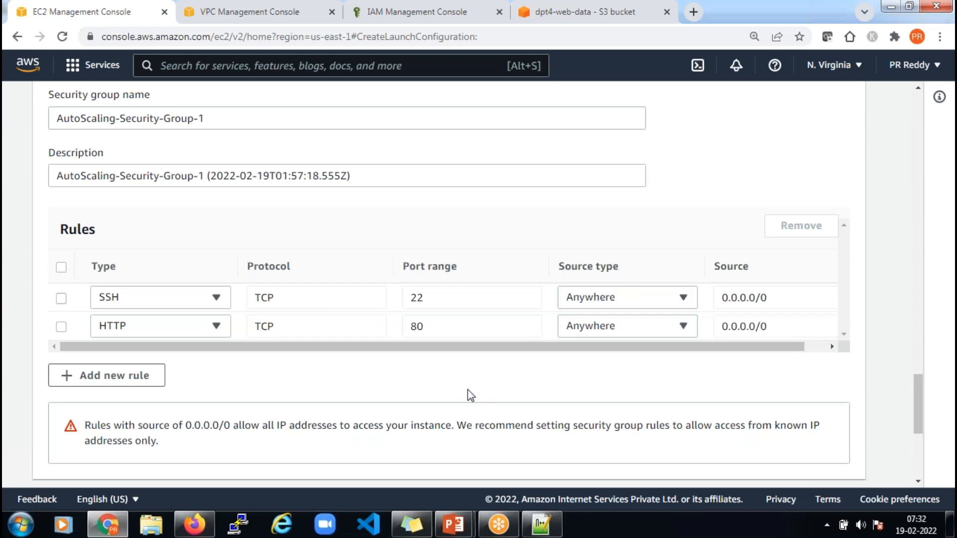
pyautogui.scroll(-5, 467, 385)
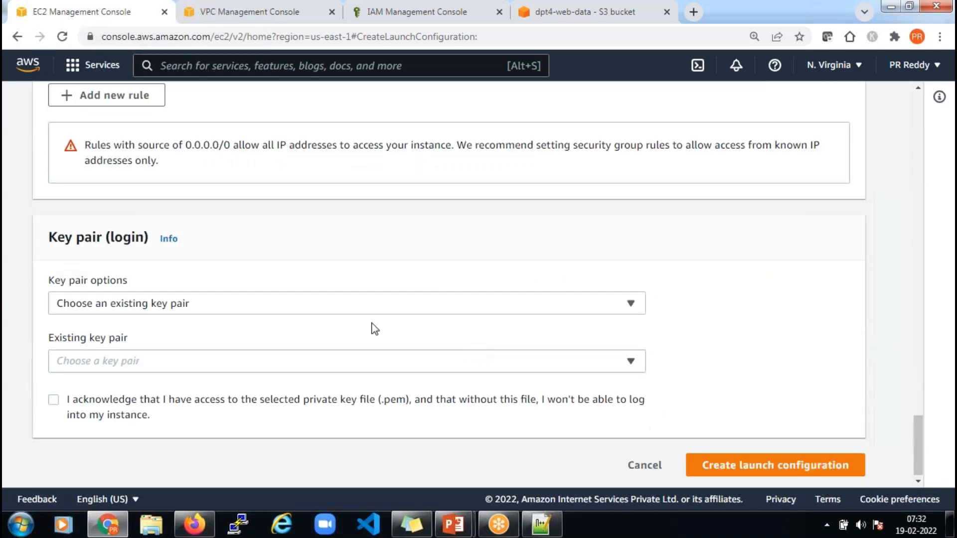
# Select the dpt4 key pair, acknowledge the dpt4.pem file, and create the launch configuration
pyautogui.click(218, 369)
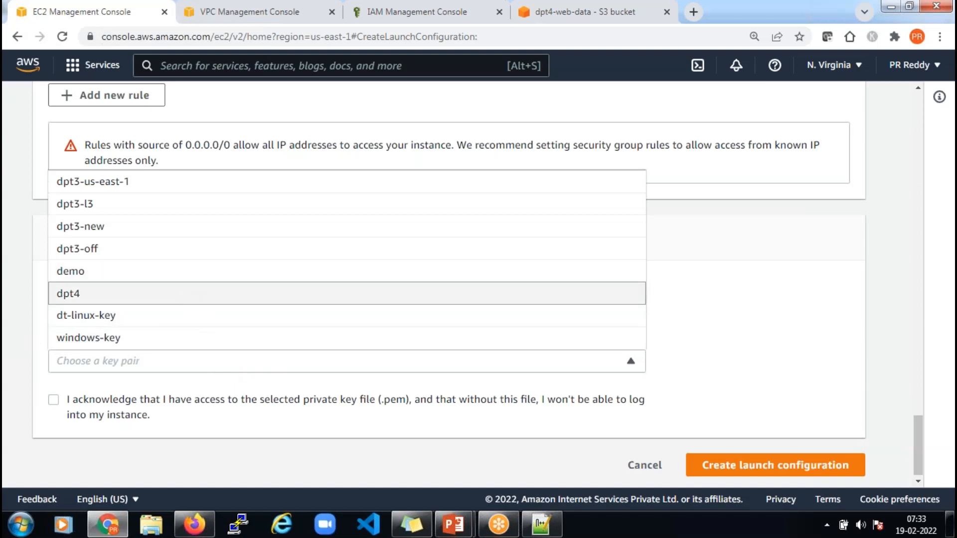
pyautogui.click(188, 299)
pyautogui.click(54, 400)
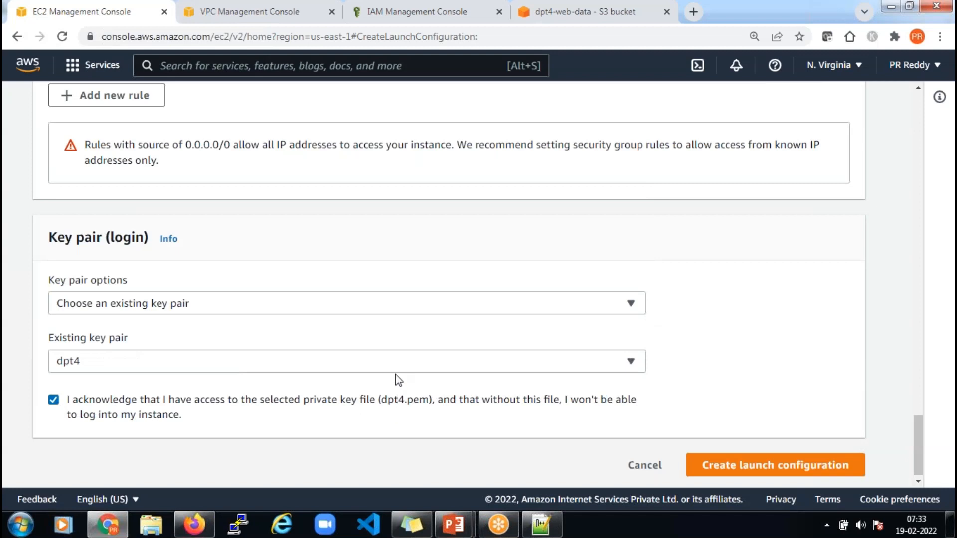
pyautogui.scroll(10, 396, 379)
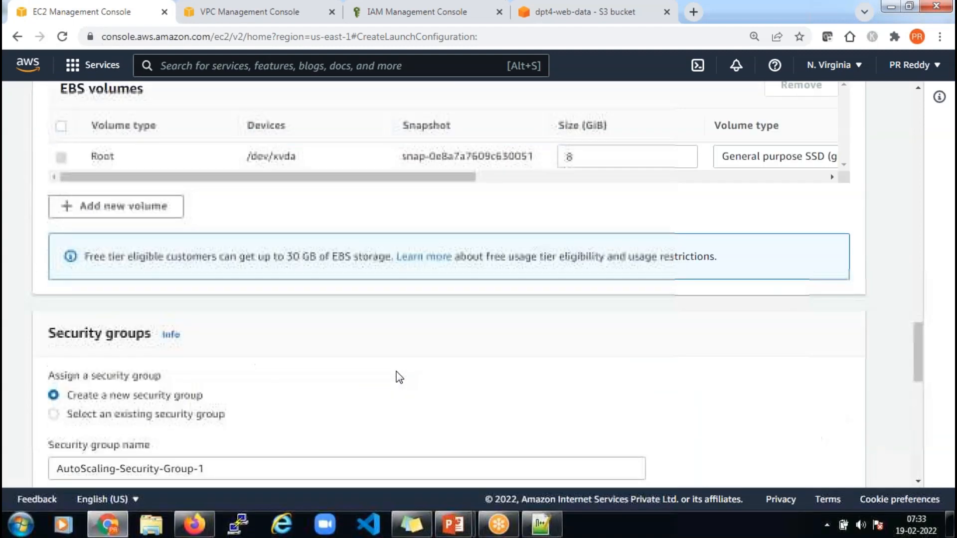
pyautogui.scroll(12, 399, 378)
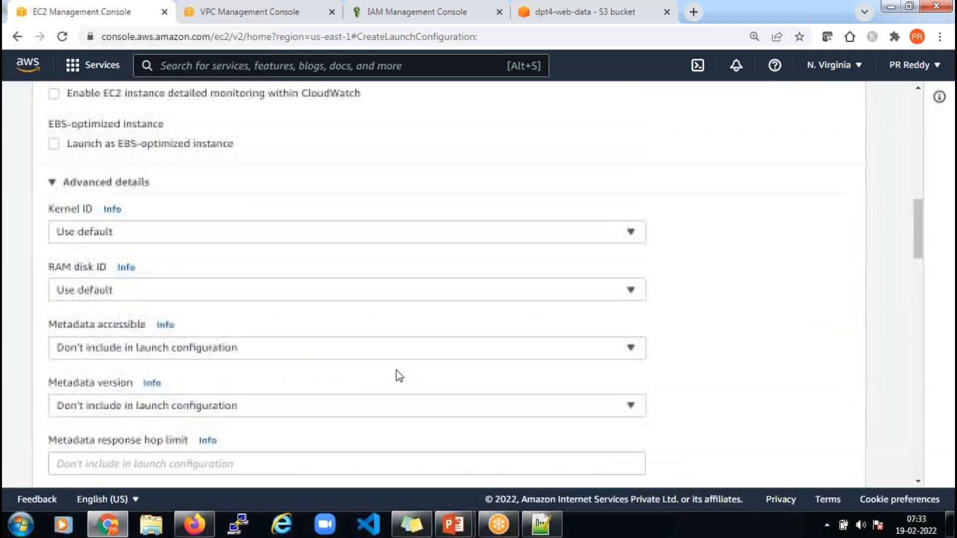
pyautogui.scroll(-12, 399, 377)
pyautogui.scroll(-15, 397, 368)
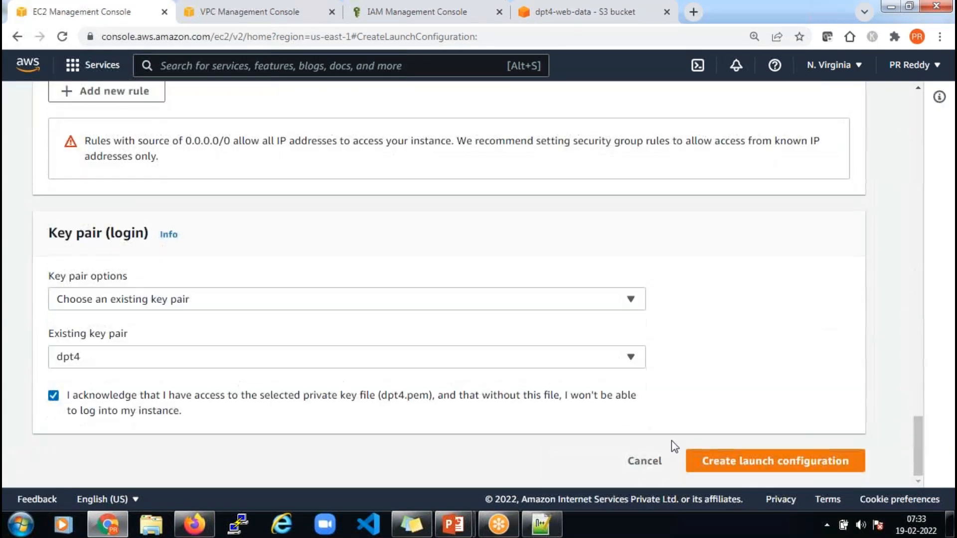
pyautogui.click(796, 463)
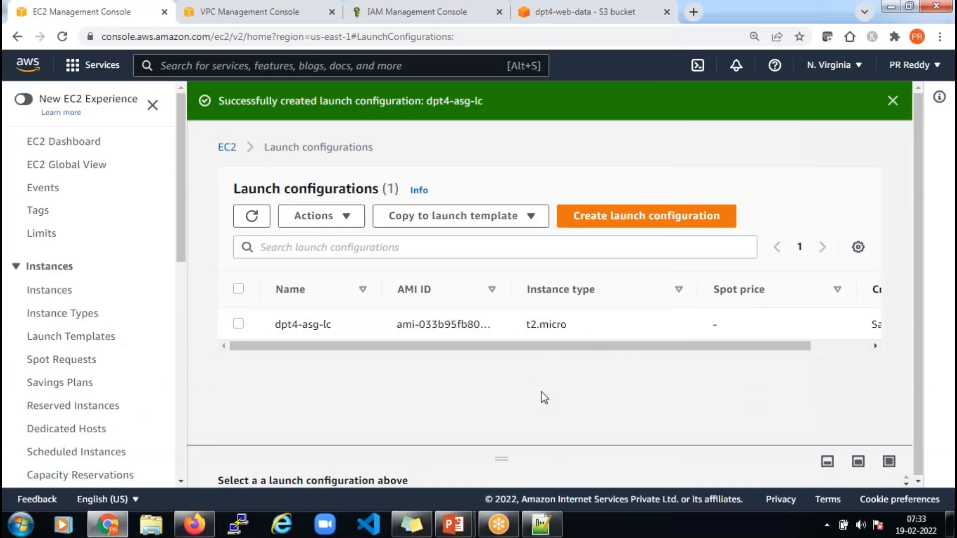
# Enlarge the dpt4-asg-lc details panel by dragging the split-pane divider up
pyautogui.moveTo(502, 458); pyautogui.dragTo(507, 390)
pyautogui.moveTo(349, 377)
pyautogui.mouseDown()
pyautogui.moveTo(338, 347)
pyautogui.moveTo(335, 366)
pyautogui.mouseUp()
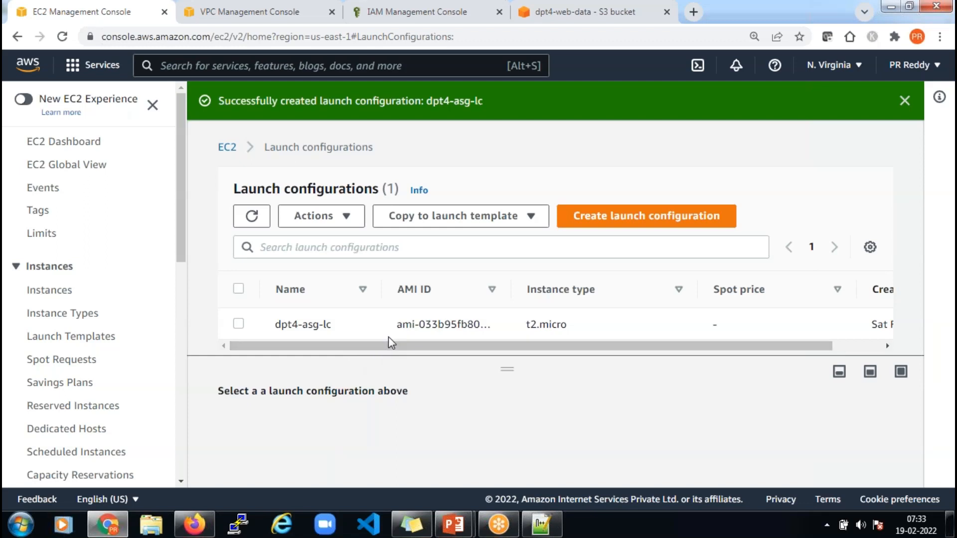
# Open the running EC2 instances in the S3 tab, then return to the launch configurations tab
pyautogui.click(578, 11)
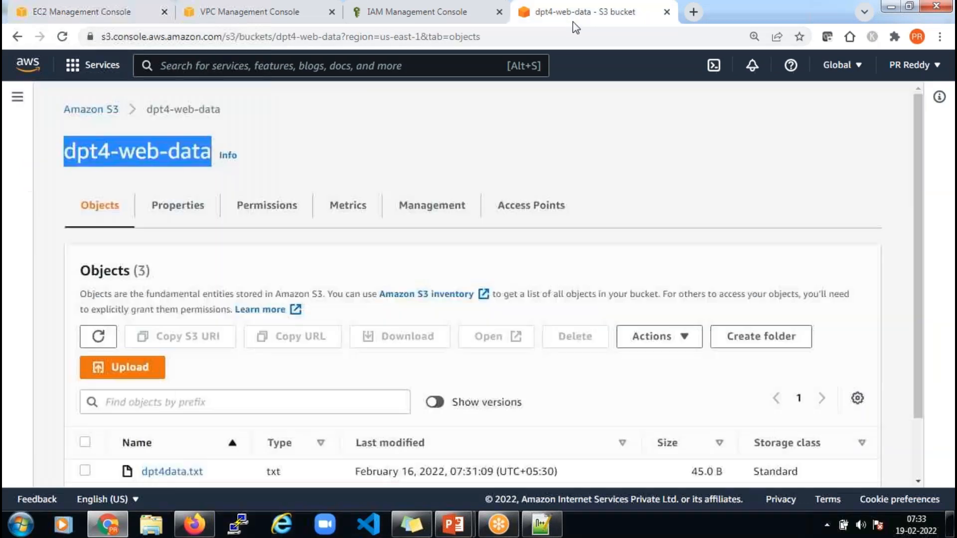
pyautogui.click(186, 68)
pyautogui.write('e')
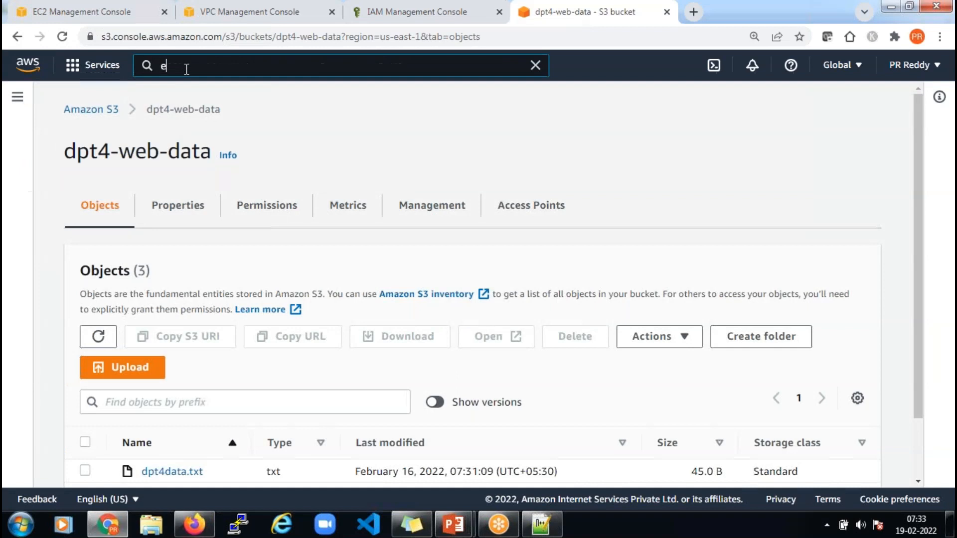
pyautogui.write('c2')
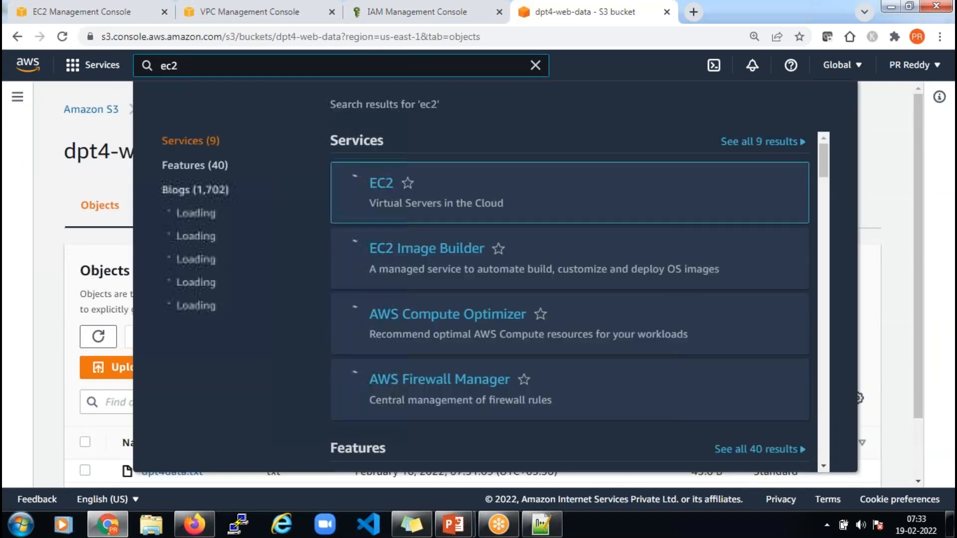
pyautogui.click(382, 185)
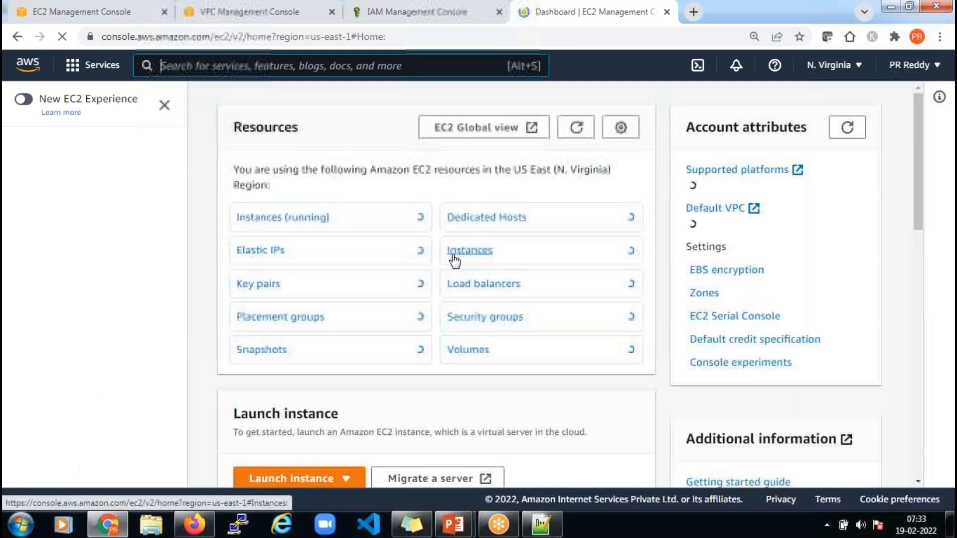
pyautogui.click(299, 218)
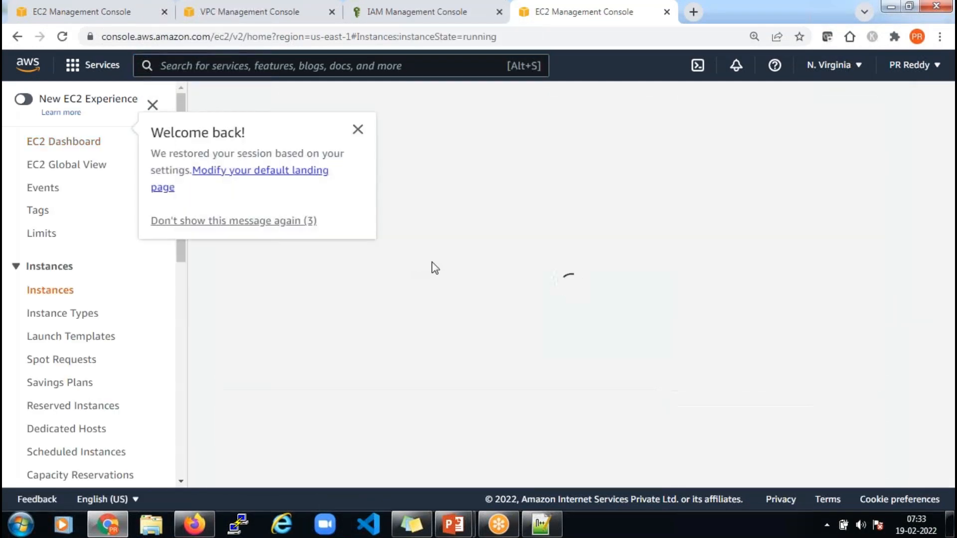
pyautogui.click(357, 129)
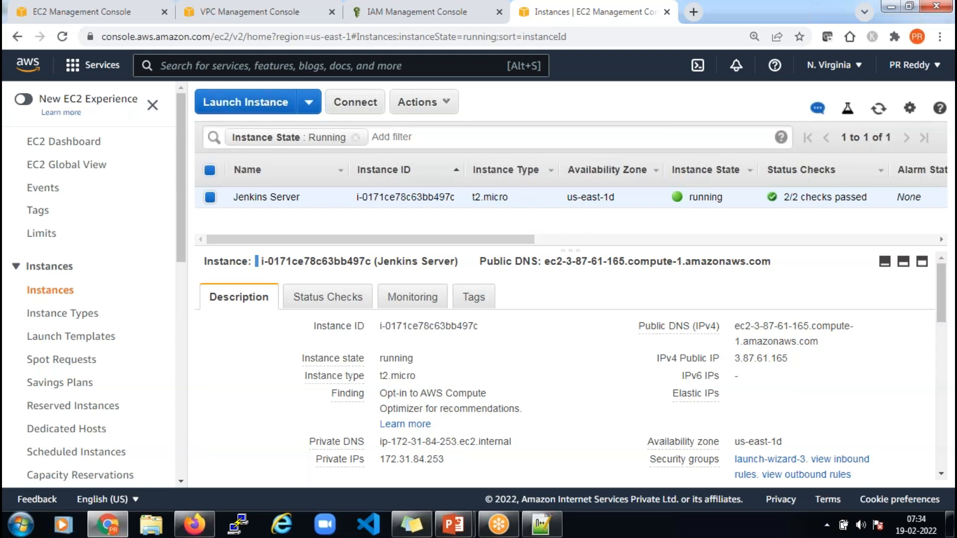
pyautogui.click(92, 5)
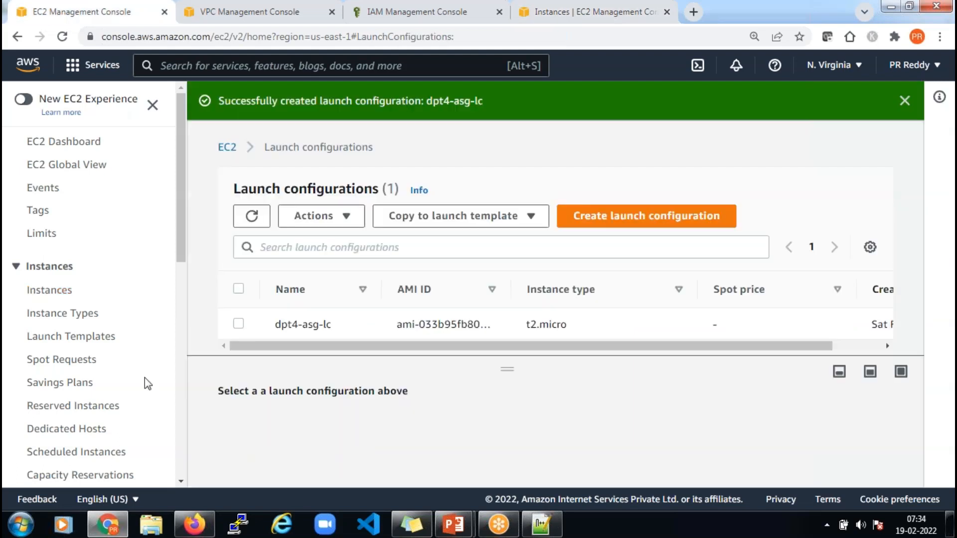
pyautogui.scroll(-10, 144, 378)
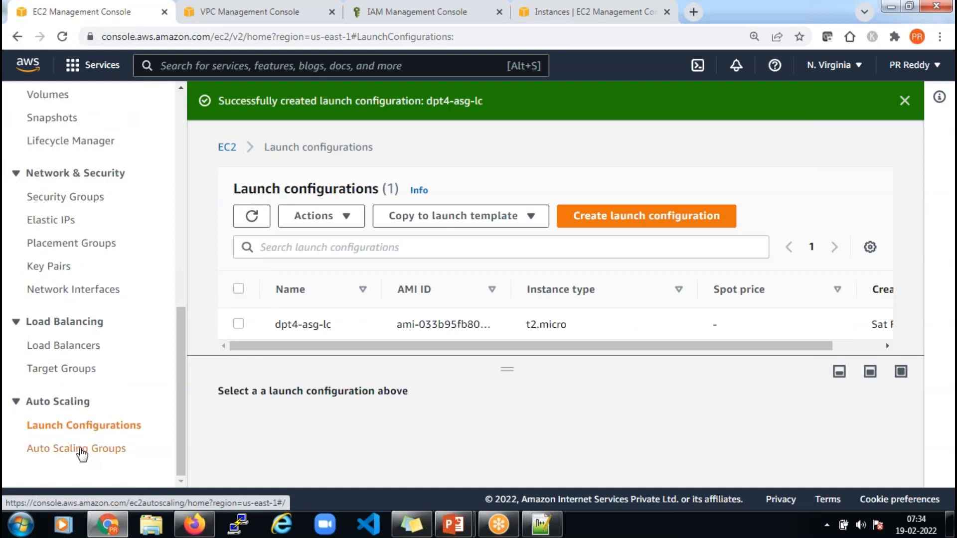
# From the Auto Scaling Groups page, create a new Auto Scaling group named dpt4-asg-01
pyautogui.click(81, 450)
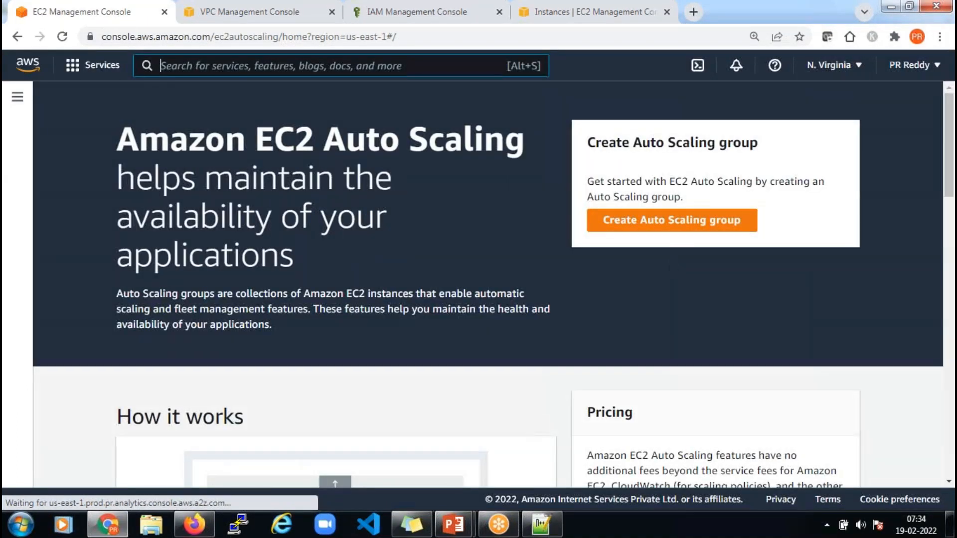
pyautogui.click(681, 224)
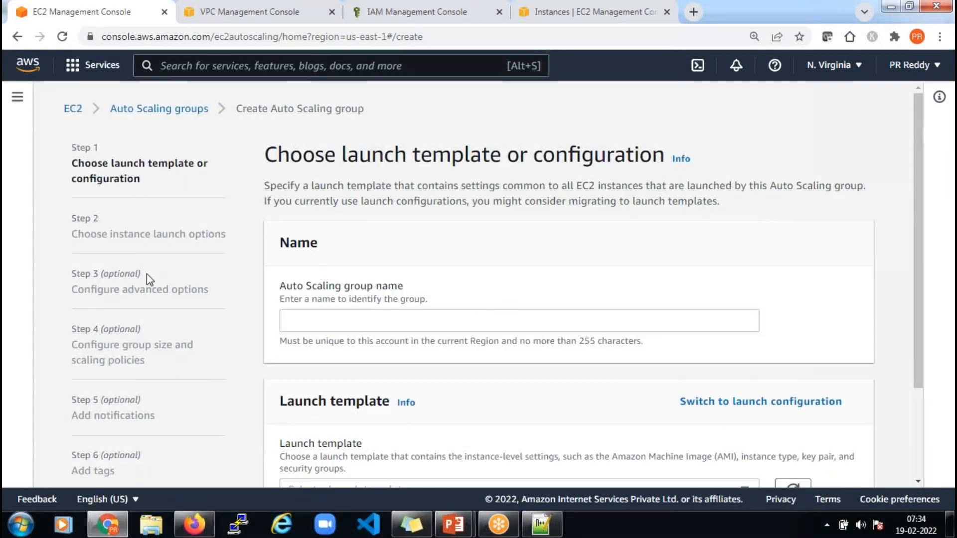
pyautogui.scroll(-3, 147, 273)
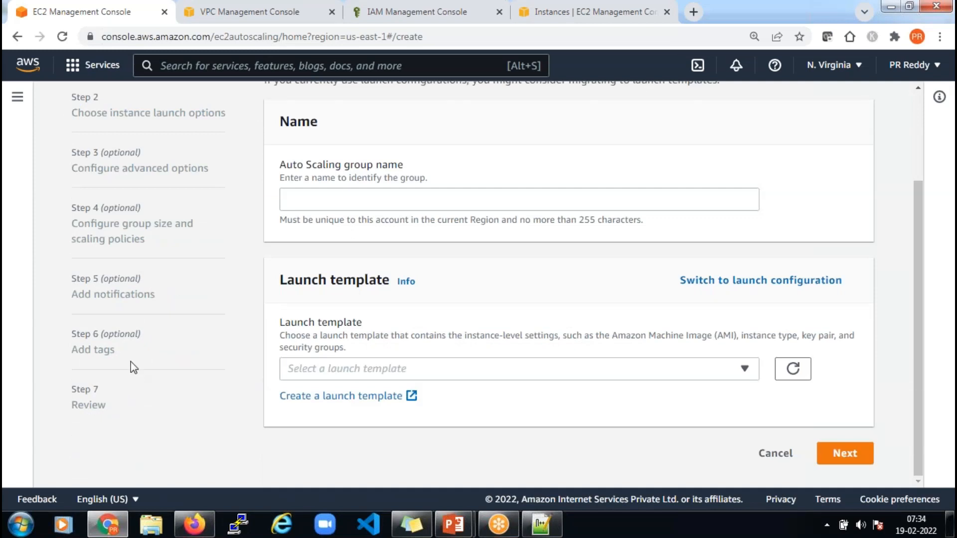
pyautogui.scroll(3, 176, 297)
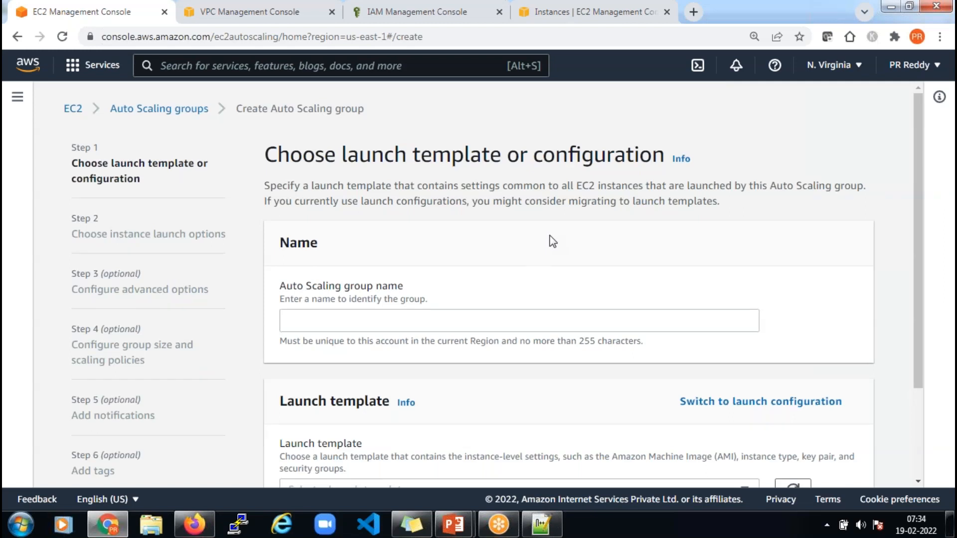
pyautogui.click(481, 326)
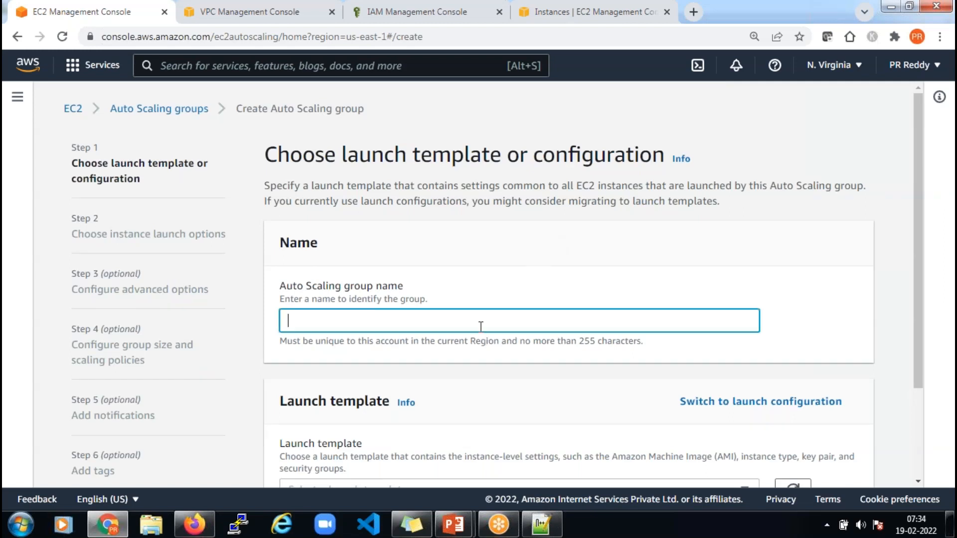
pyautogui.write('dpt4-asg-01')
pyautogui.scroll(-3, 515, 292)
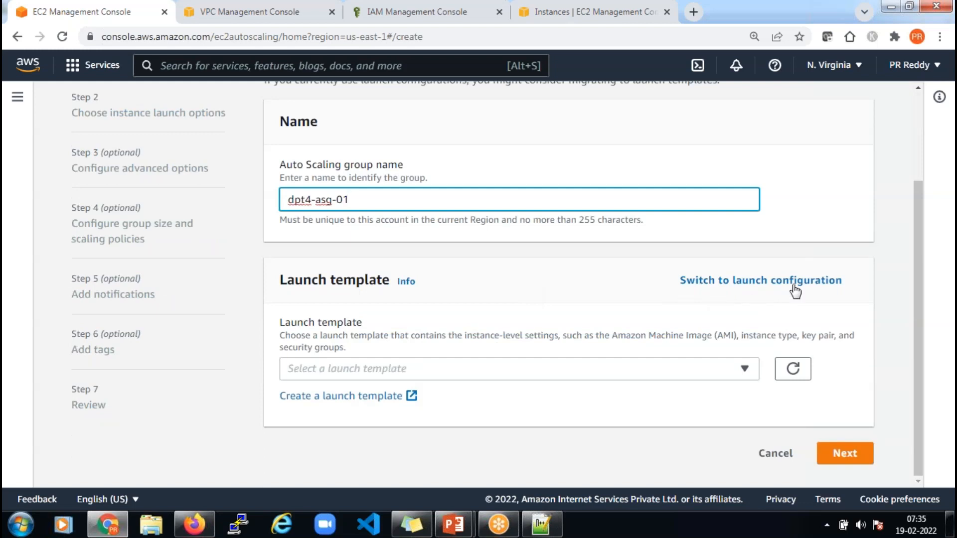
# Switch the group to launch configuration dpt4-asg-lc and proceed to instance launch options
pyautogui.click(748, 282)
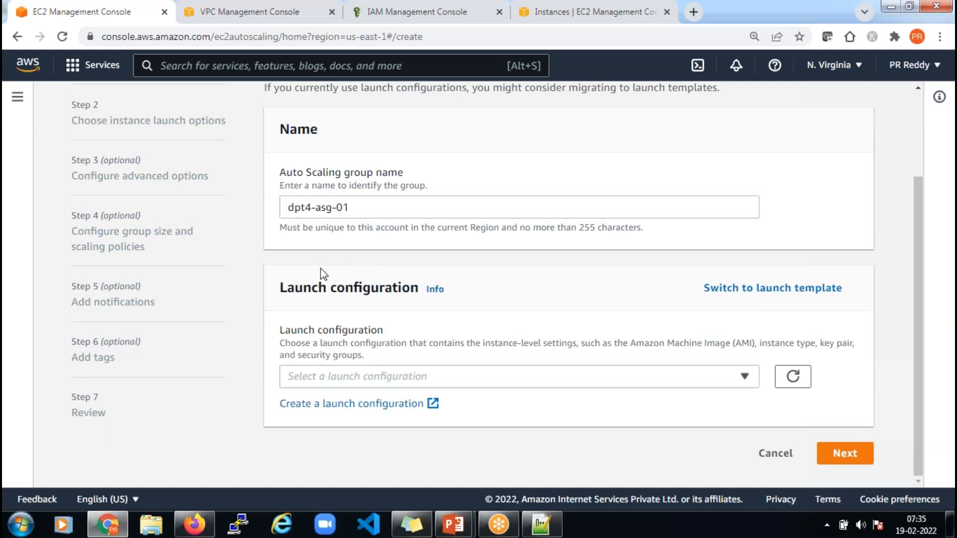
pyautogui.click(469, 382)
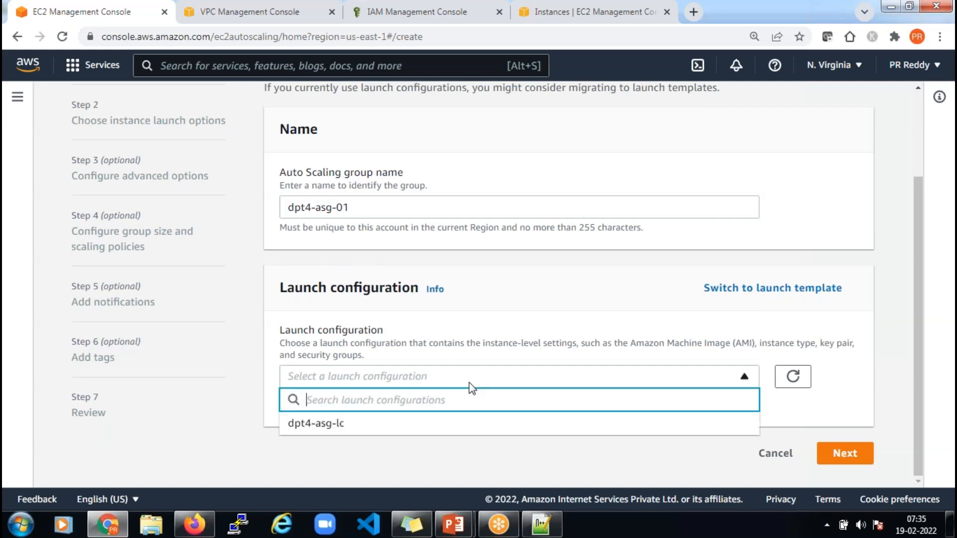
pyautogui.click(346, 425)
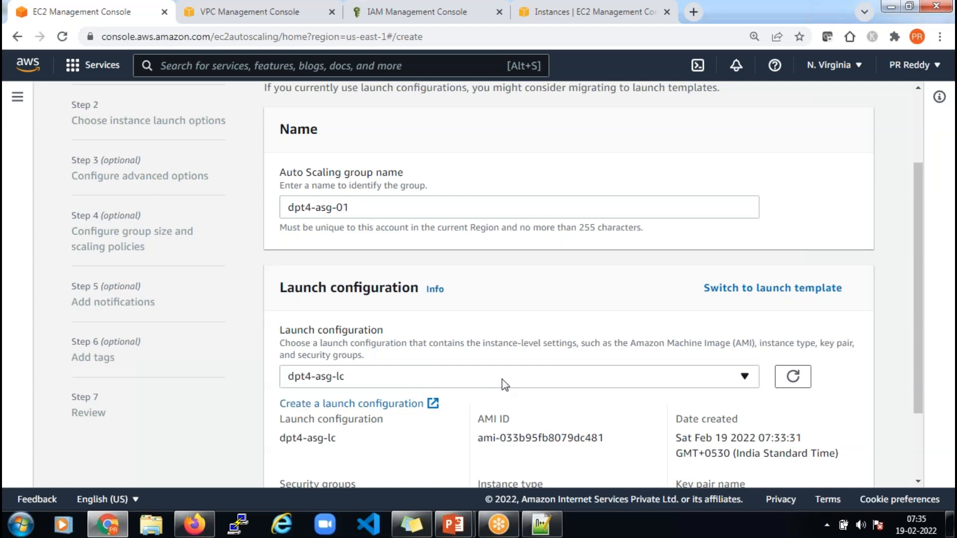
pyautogui.scroll(-3, 502, 378)
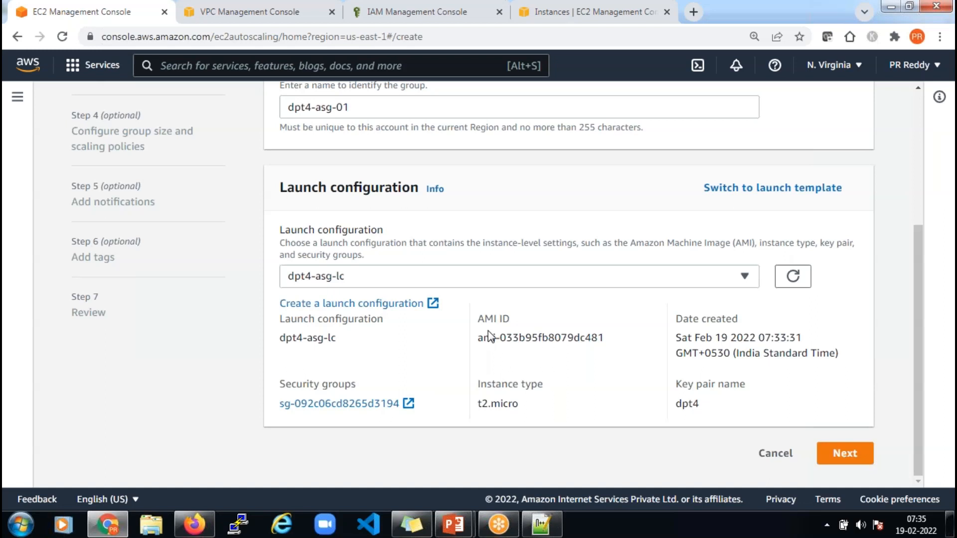
pyautogui.click(846, 456)
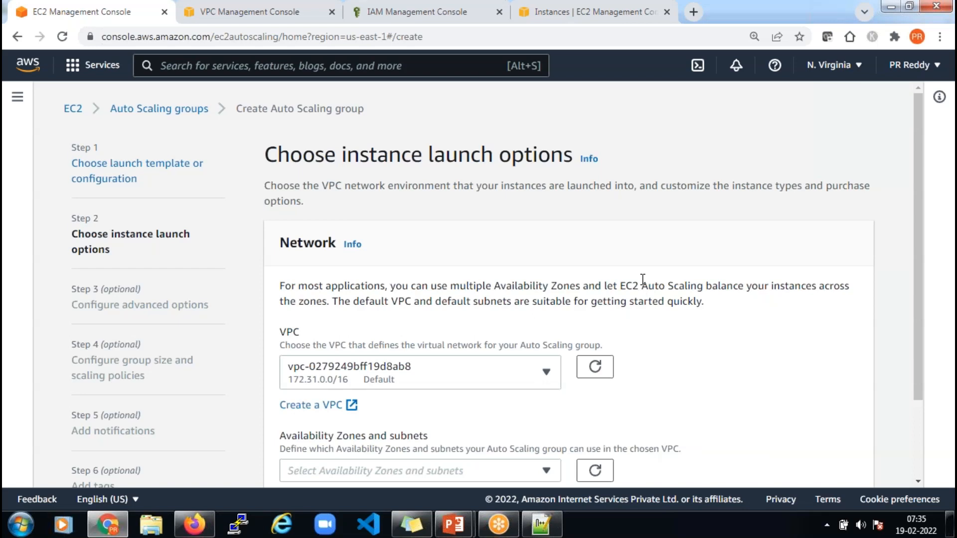
# Select VPC vpc-0909eadfe64a38ef1 (dpt4-vpc-01) and open the Availability Zones and subnets list
pyautogui.scroll(-2, 641, 281)
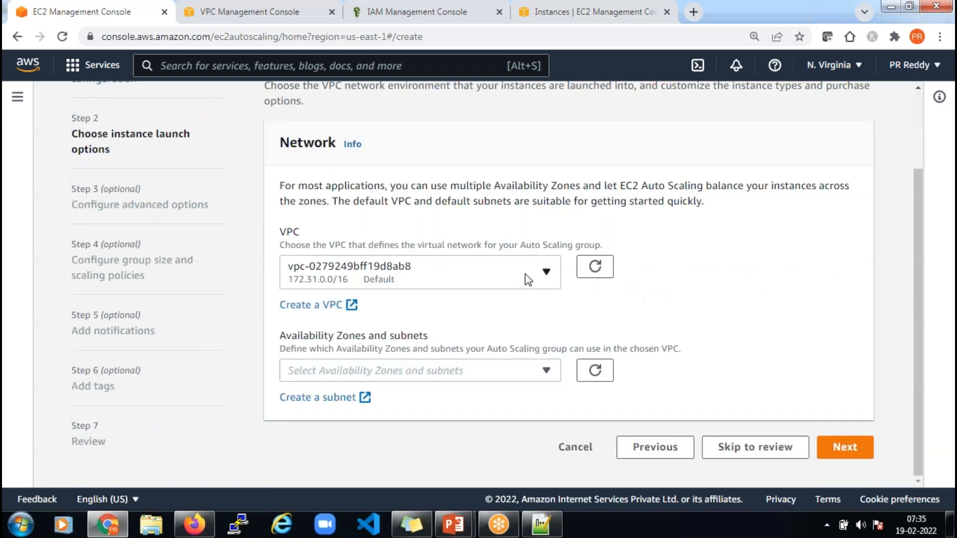
pyautogui.click(527, 280)
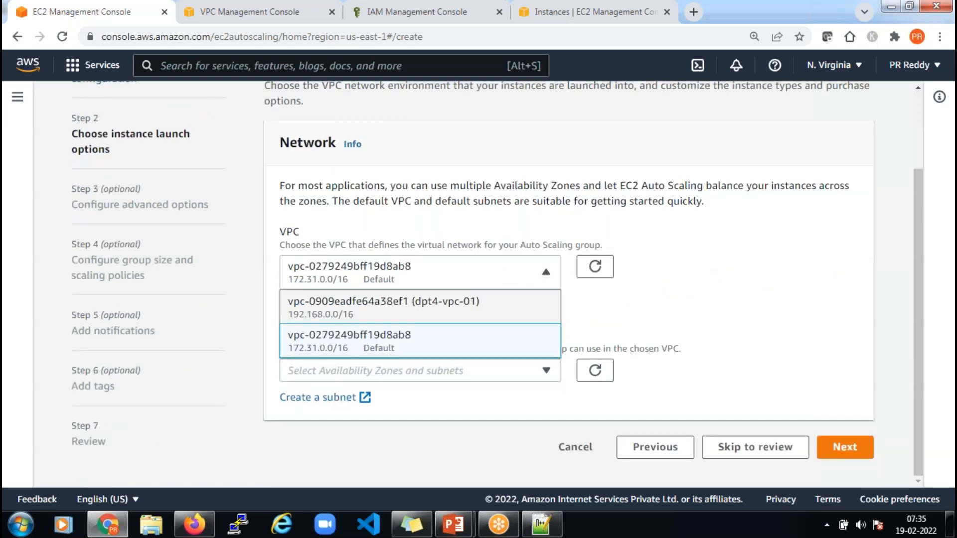
pyautogui.click(384, 306)
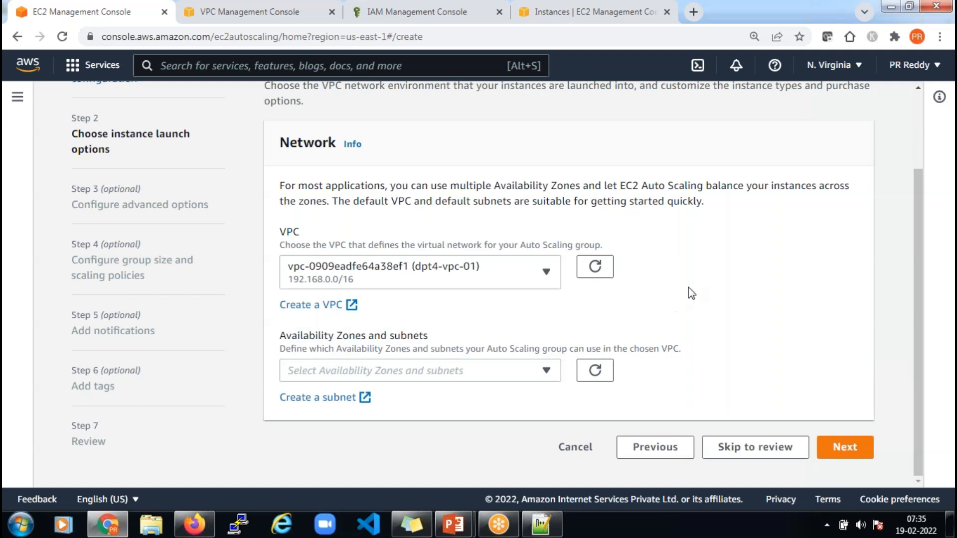
pyautogui.click(527, 370)
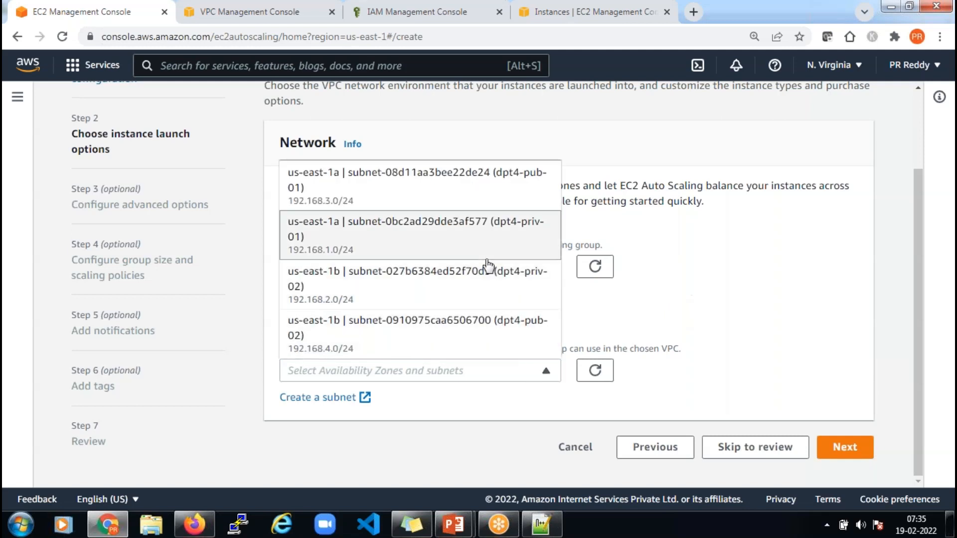
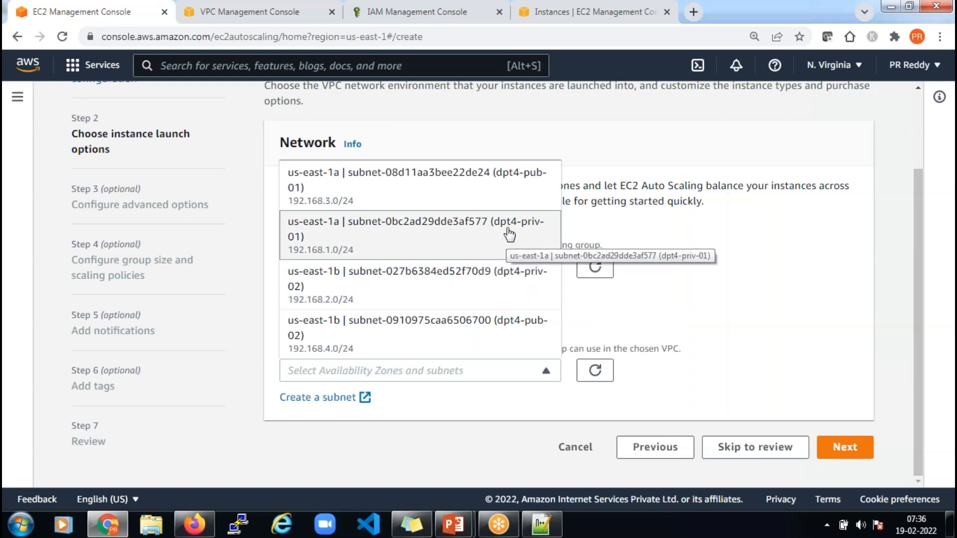
# Select private subnets dpt4-priv-01 (us-east-1a) and dpt4-priv-02 (us-east-1b) for the Auto Scaling group
pyautogui.click(470, 234)
pyautogui.scroll(-1, 713, 299)
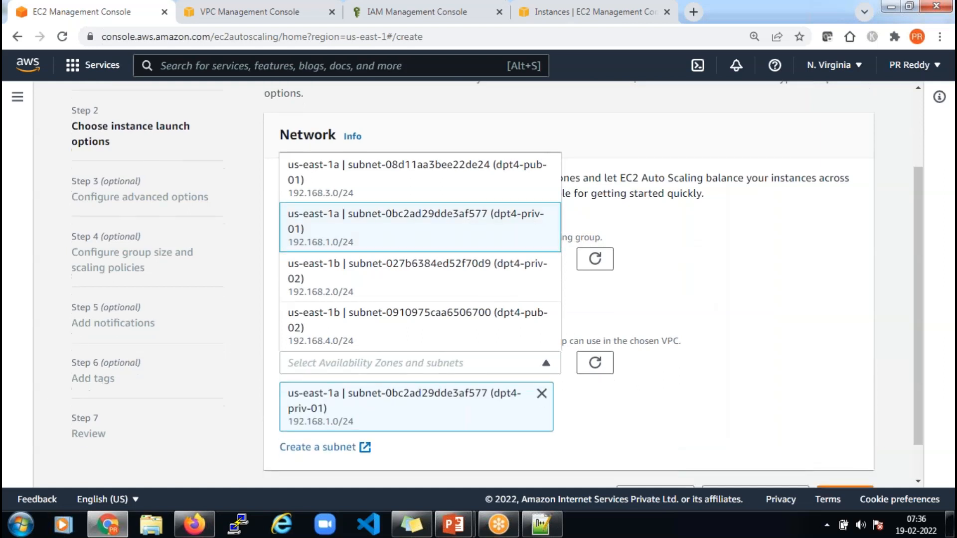
pyautogui.click(613, 381)
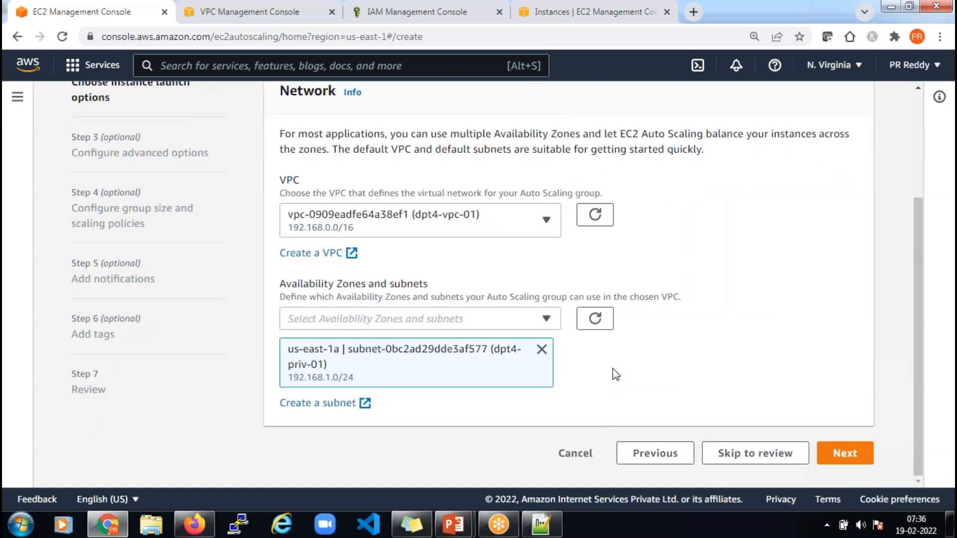
pyautogui.click(532, 319)
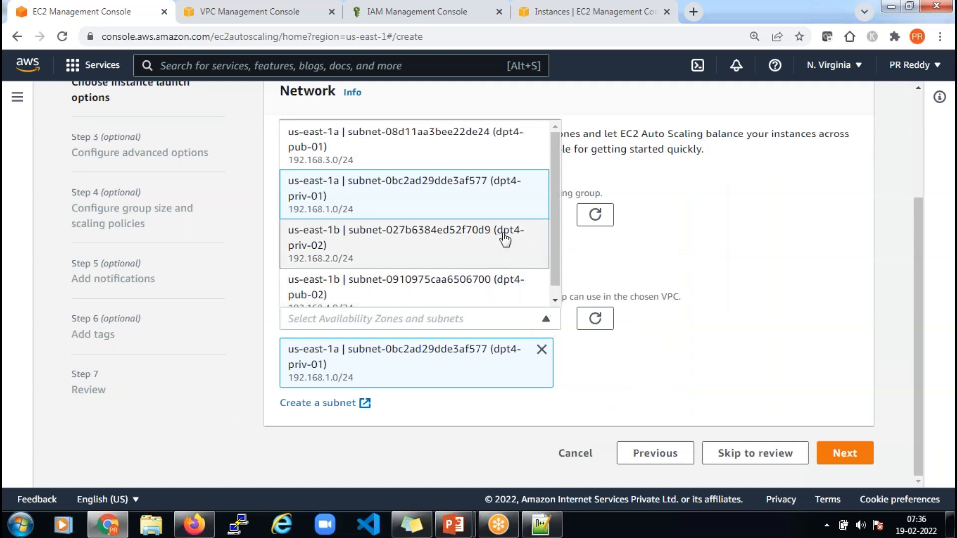
pyautogui.click(388, 242)
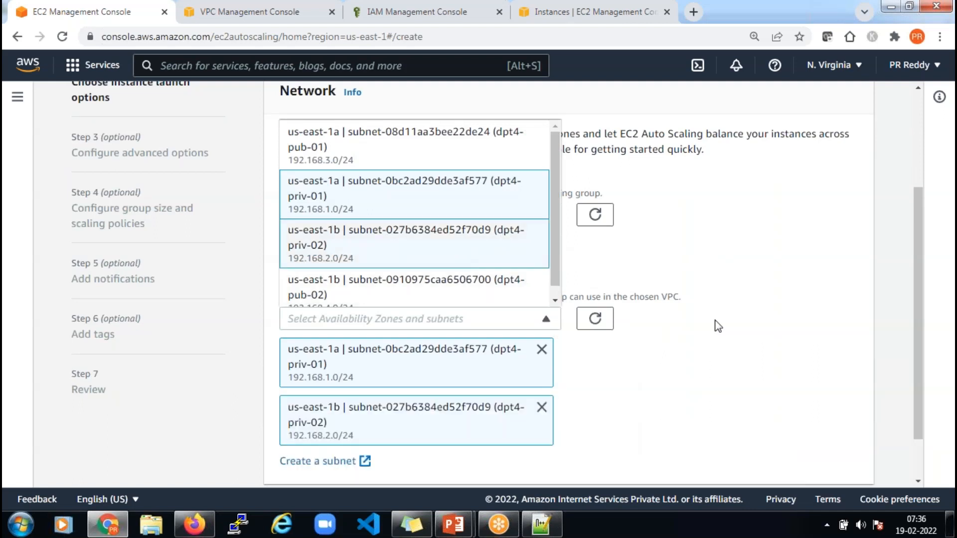
pyautogui.click(745, 349)
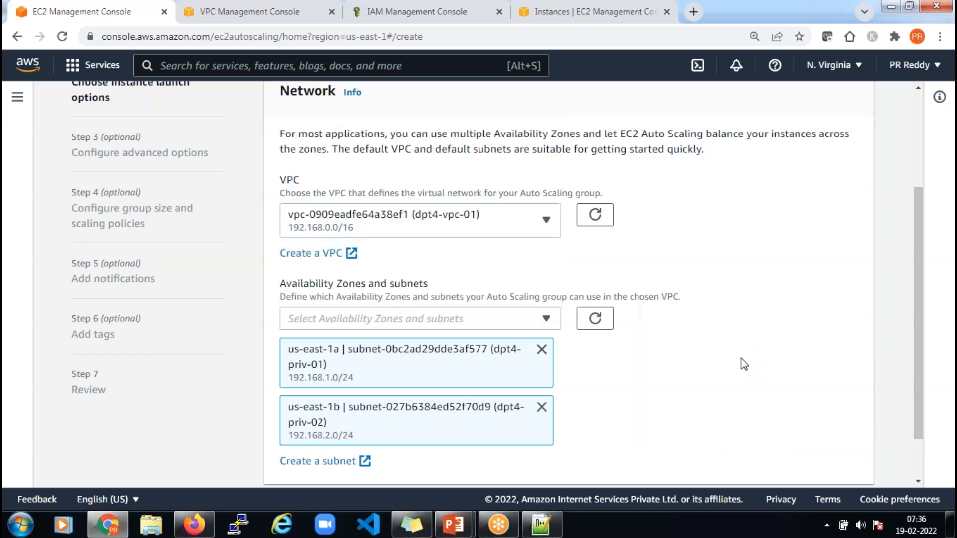
pyautogui.scroll(-1, 744, 364)
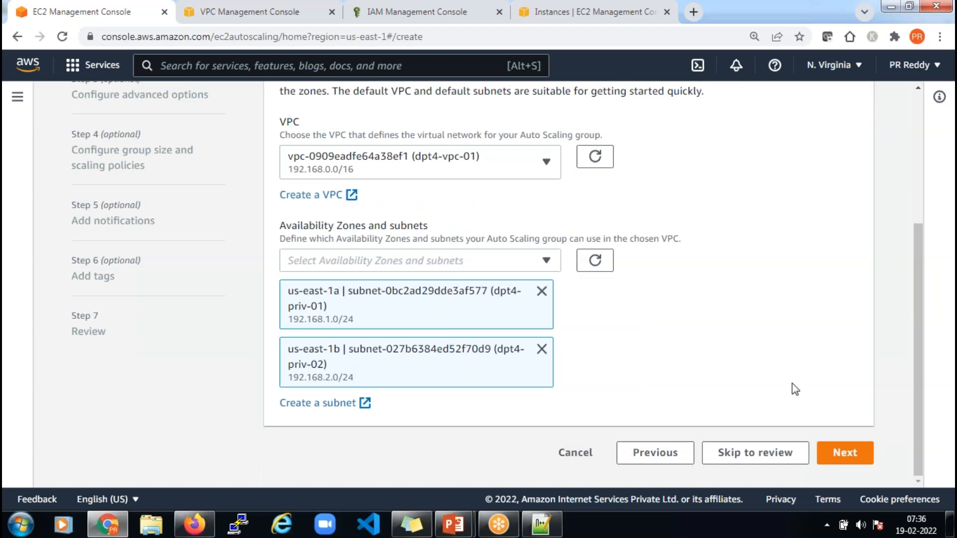
# Advance the wizard to Configure advanced options, then switch to the Auto Scaling presentation in PowerPoint
pyautogui.click(851, 460)
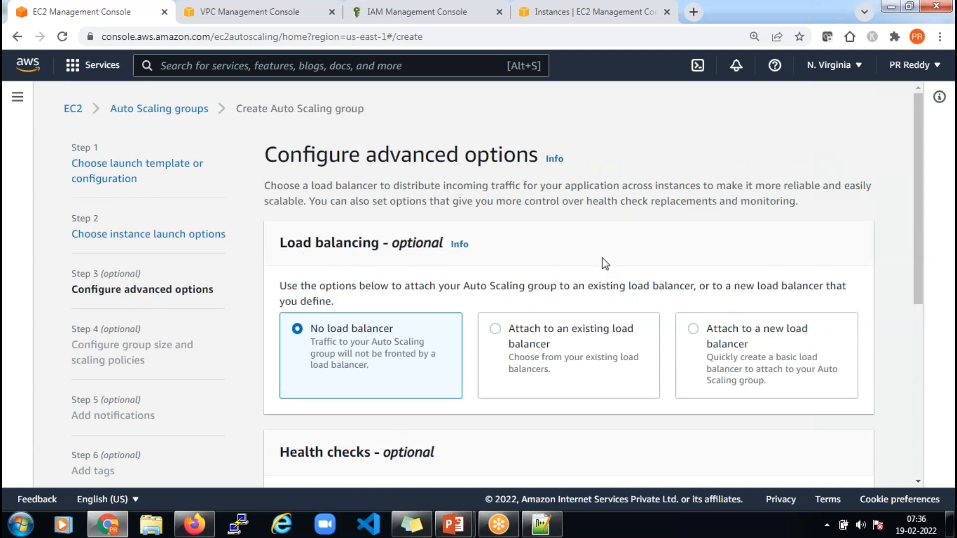
pyautogui.scroll(-3, 611, 249)
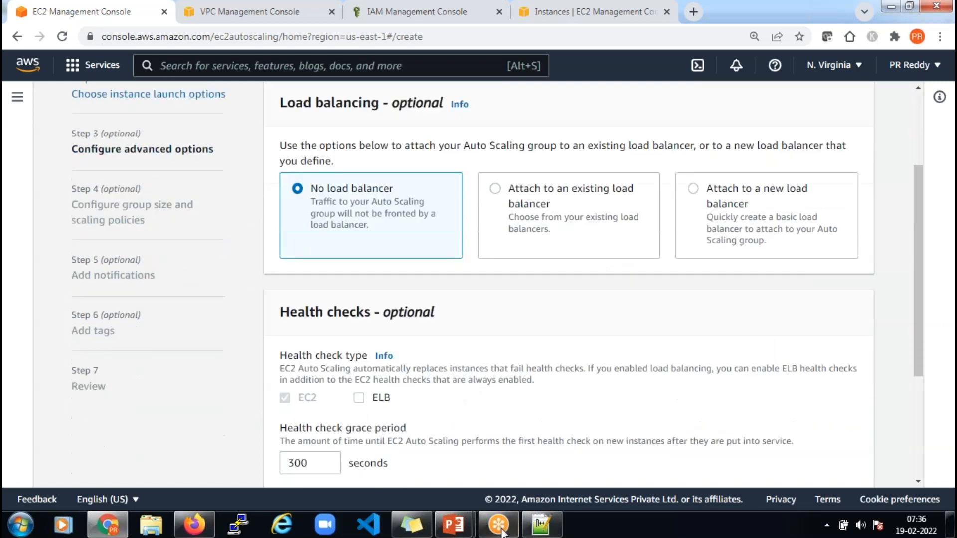
pyautogui.moveTo(459, 527)
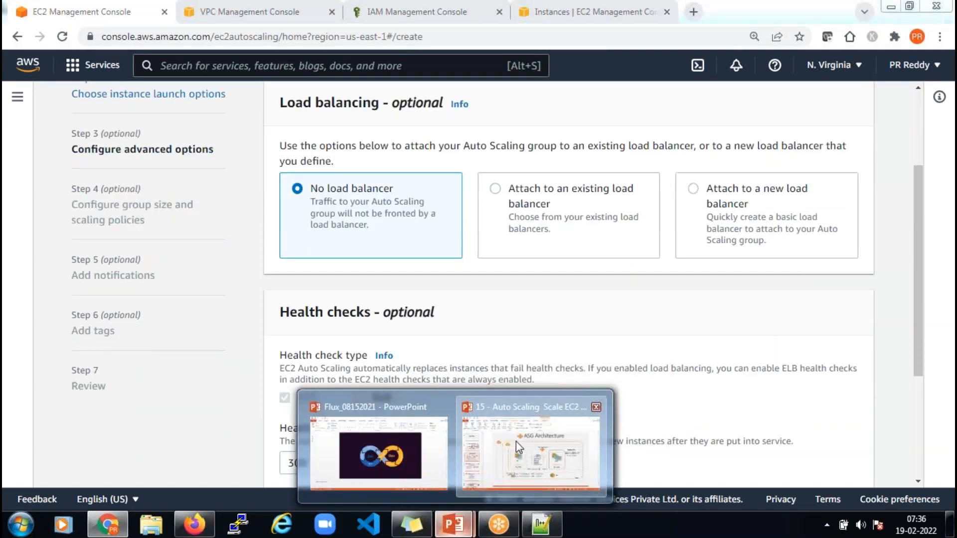
pyautogui.click(516, 441)
# On slide 5 (NLB Architecture), drag the connector under the Private Subnet box back above the dashed box
pyautogui.click(73, 441)
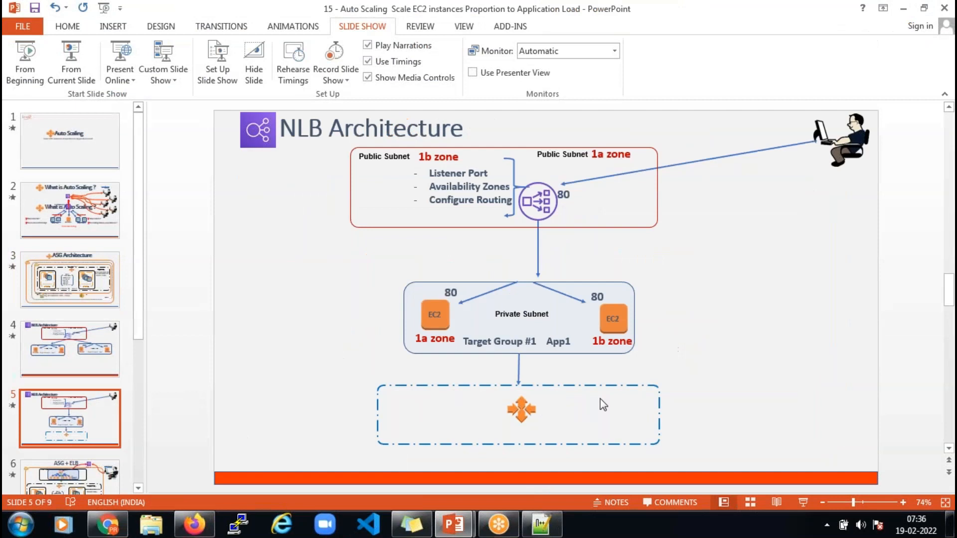
pyautogui.click(581, 392)
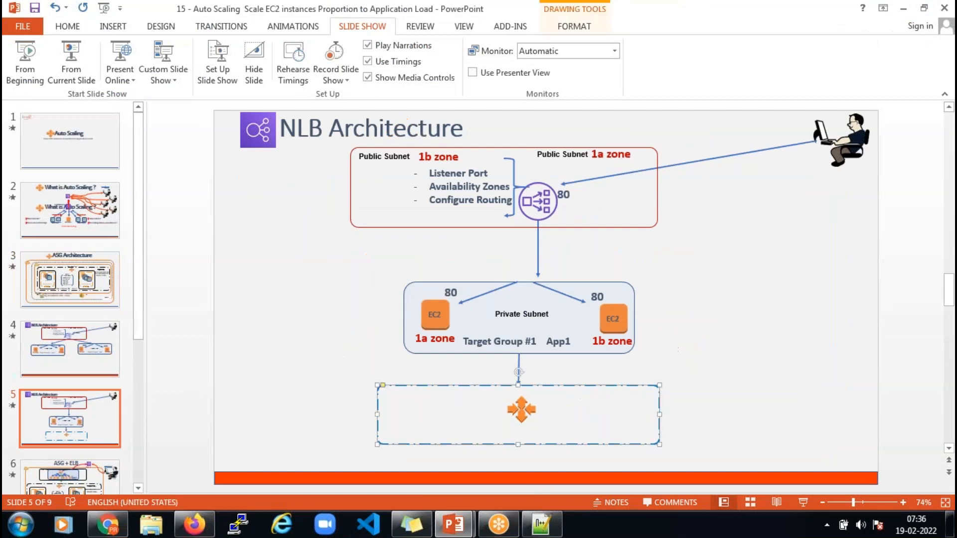
pyautogui.click(563, 341)
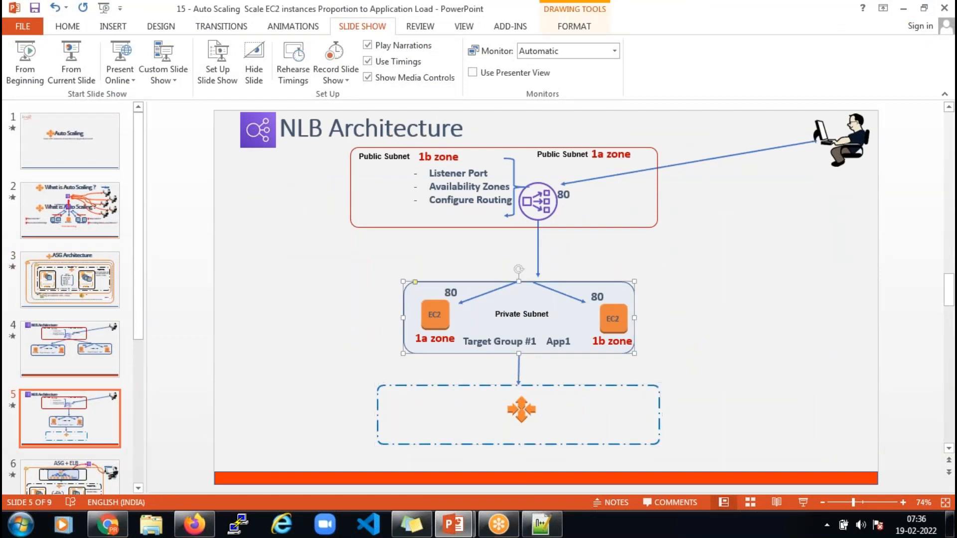
pyautogui.click(519, 369)
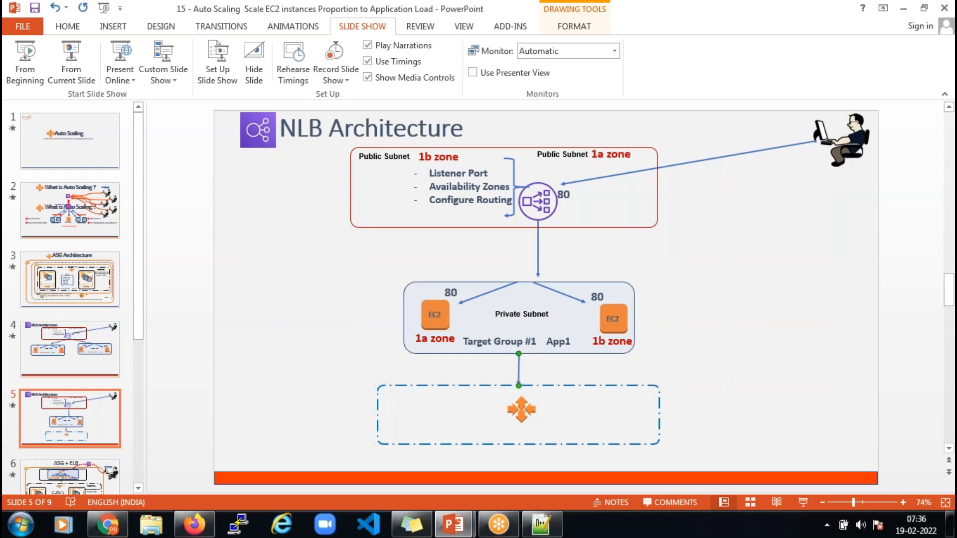
pyautogui.moveTo(519, 369); pyautogui.dragTo(717, 366)
pyautogui.moveTo(718, 368); pyautogui.dragTo(521, 369)
# Back in Chrome, keep No load balancer selected after trying an existing one, and go to group size
pyautogui.click(107, 524)
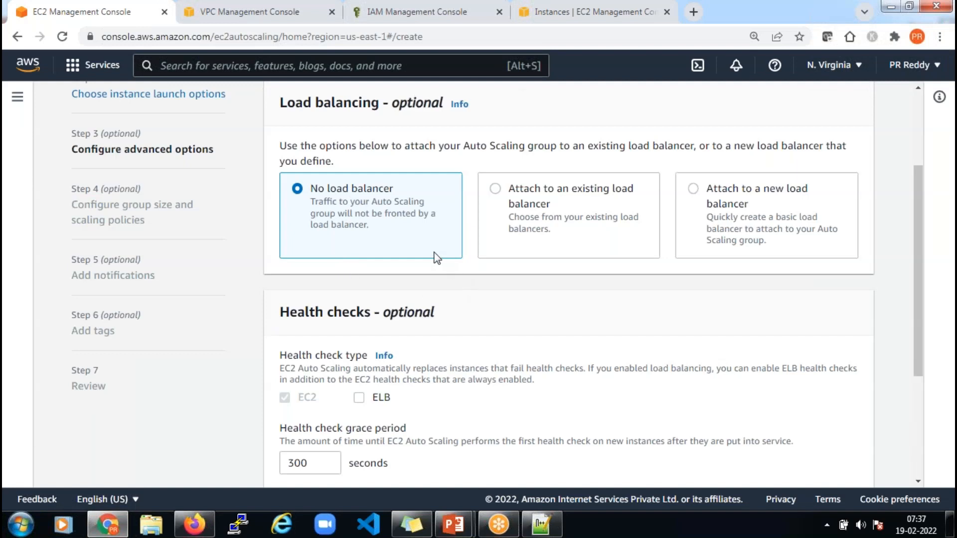
pyautogui.scroll(2, 405, 256)
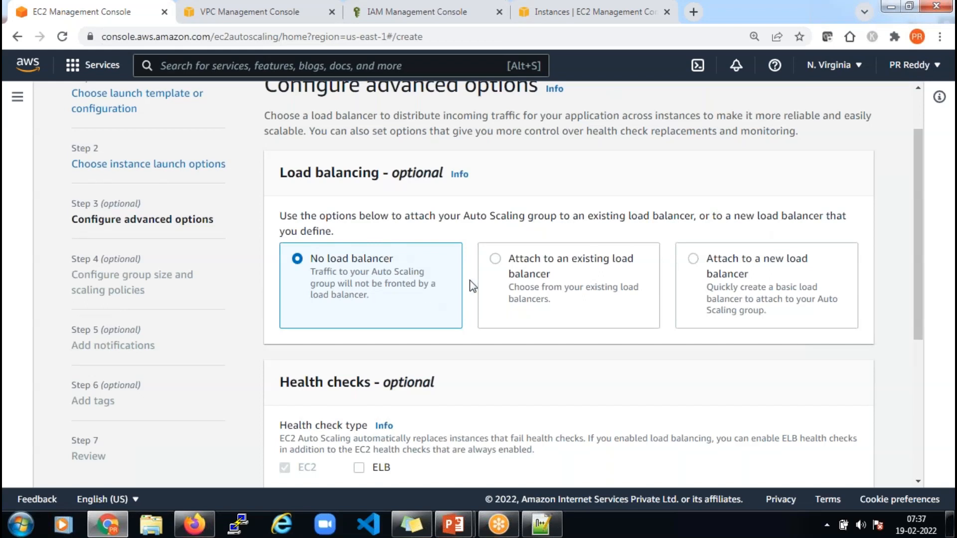
pyautogui.click(496, 260)
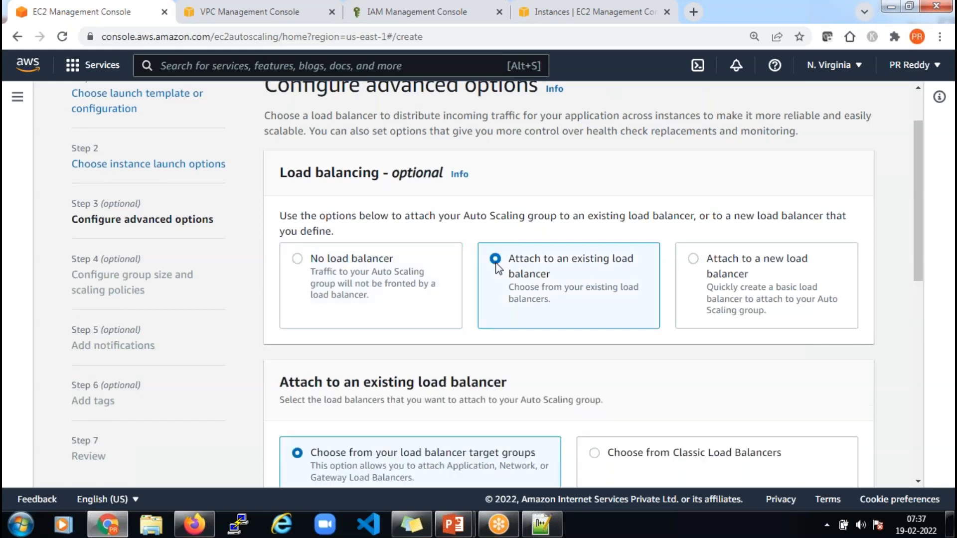
pyautogui.click(301, 259)
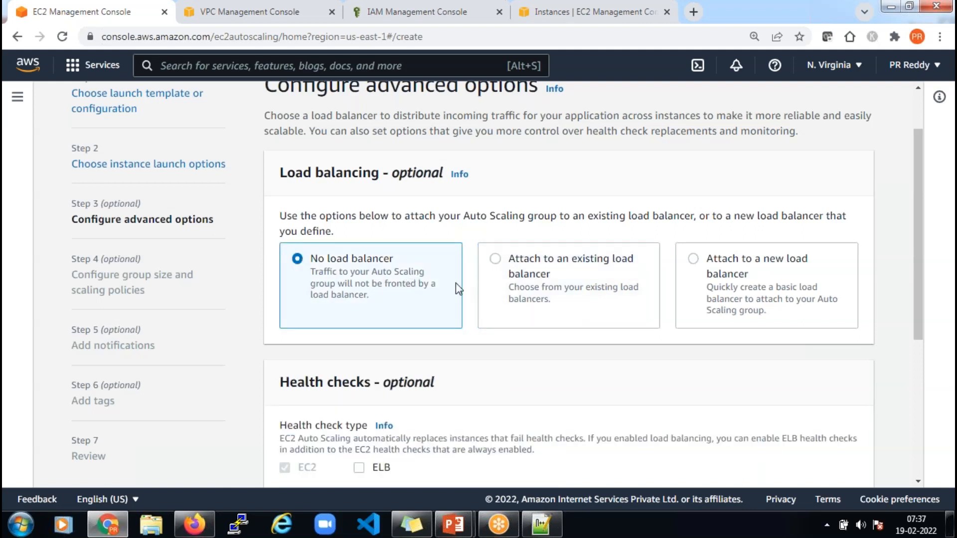
pyautogui.scroll(-3, 455, 284)
pyautogui.scroll(-1, 455, 288)
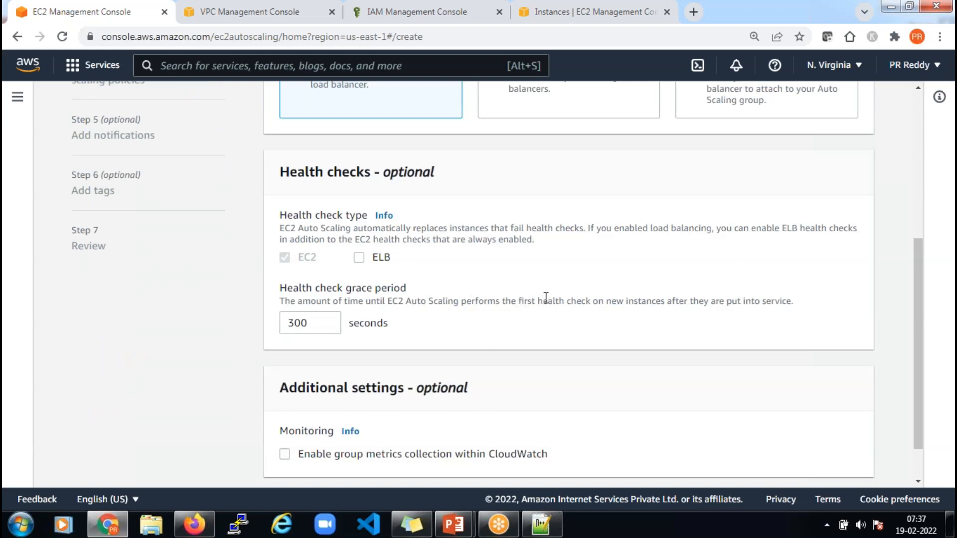
pyautogui.scroll(-1, 546, 298)
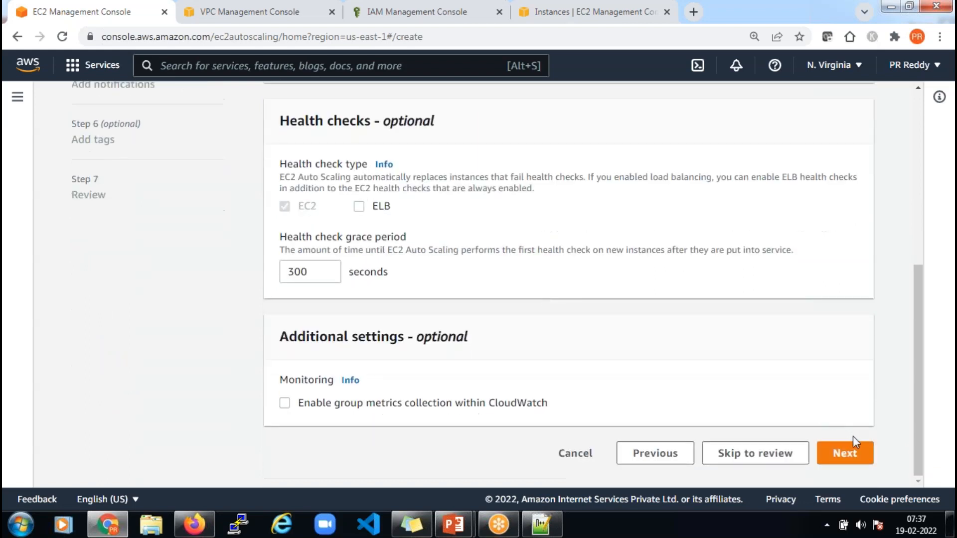
pyautogui.click(861, 455)
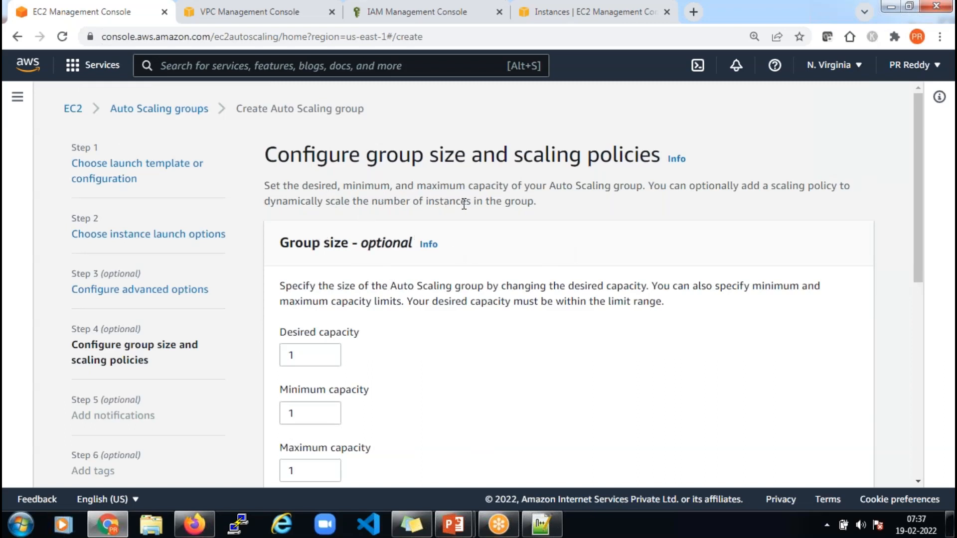
# Set group capacity to desired 1, minimum 1 (briefly tried 2) and maximum 6
pyautogui.scroll(-3, 304, 275)
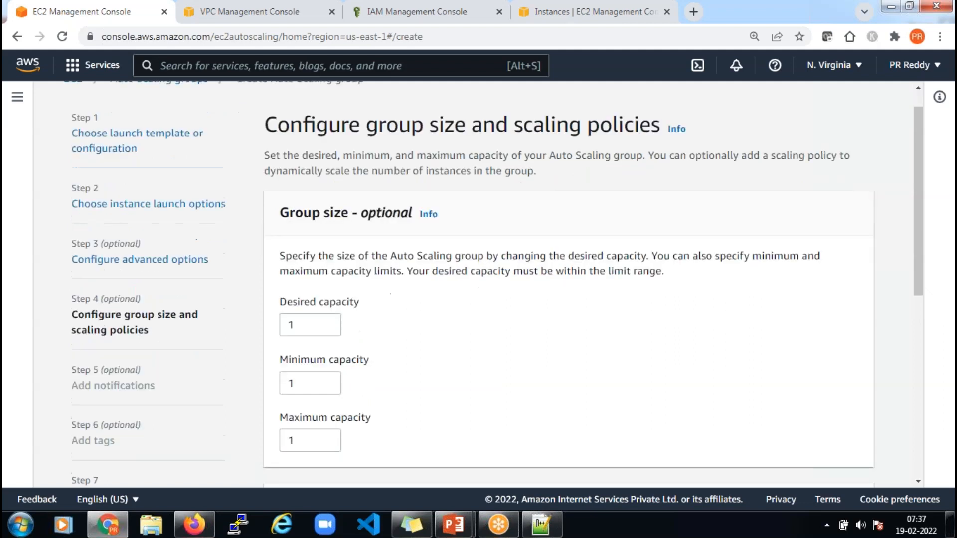
pyautogui.click(301, 273)
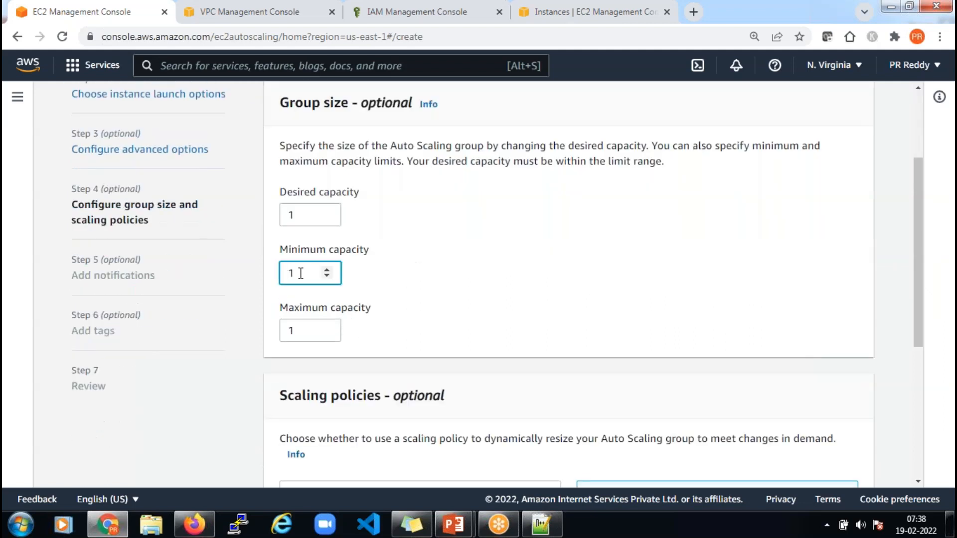
pyautogui.click(296, 331)
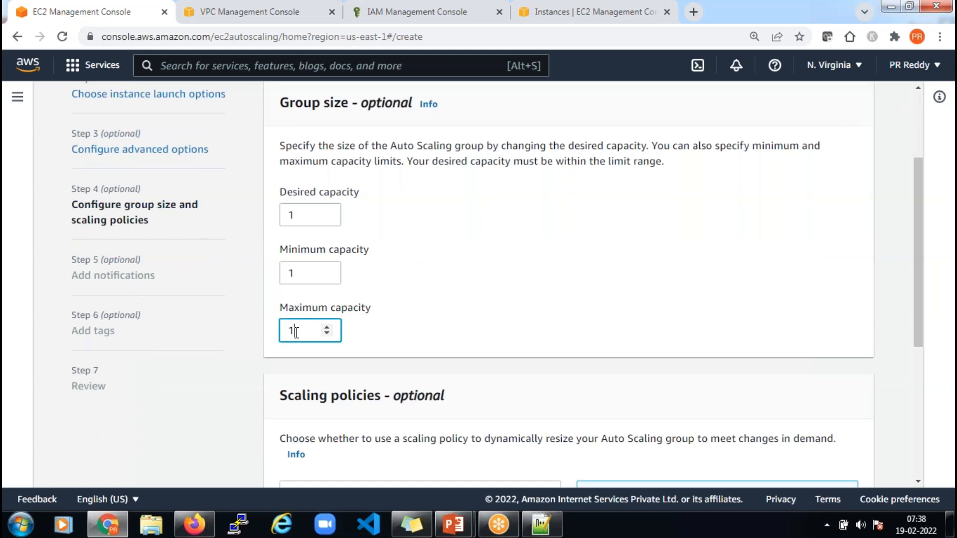
pyautogui.press('BackSpace')
pyautogui.write('0')
pyautogui.click(307, 277)
pyautogui.press('BackSpace')
pyautogui.write('2')
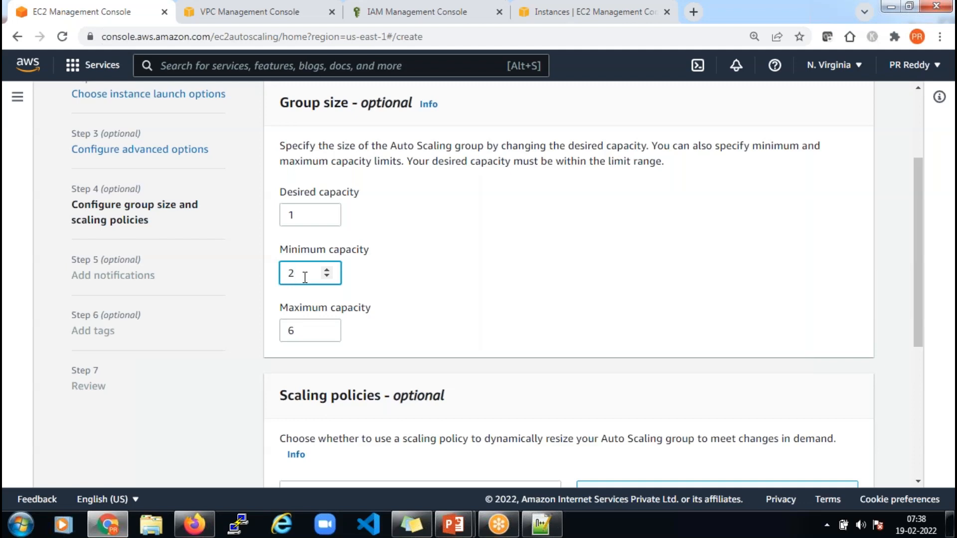
pyautogui.press('BackSpace')
pyautogui.write('1')
pyautogui.click(529, 305)
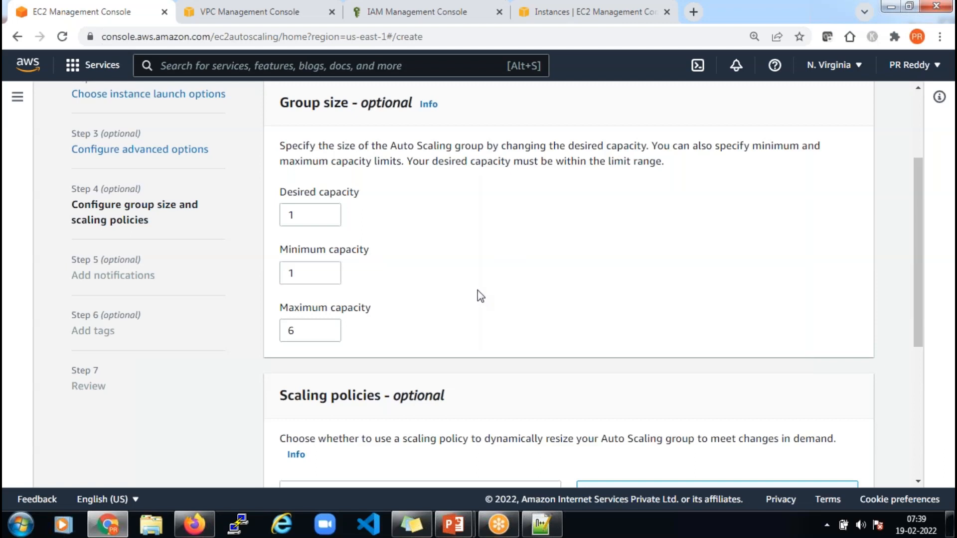
pyautogui.scroll(-3, 534, 273)
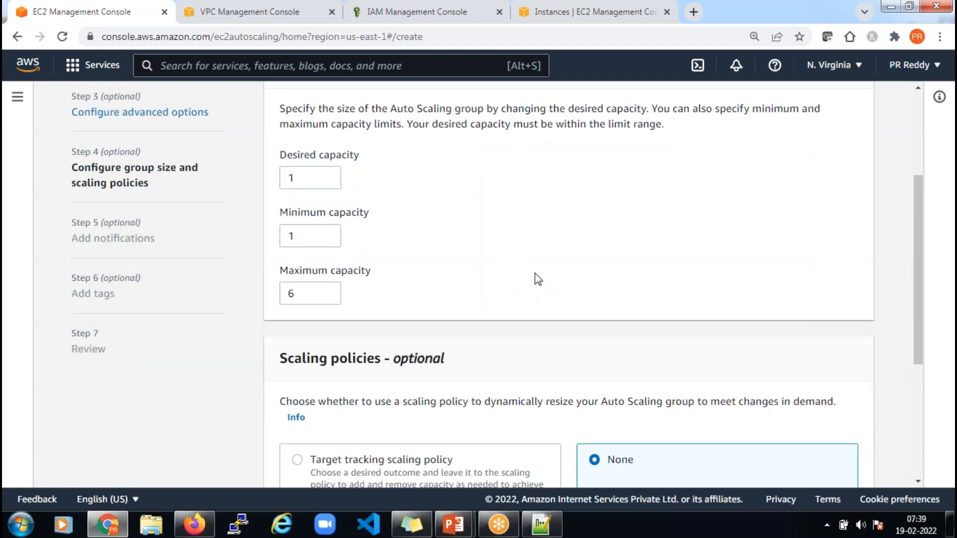
pyautogui.scroll(-3, 447, 294)
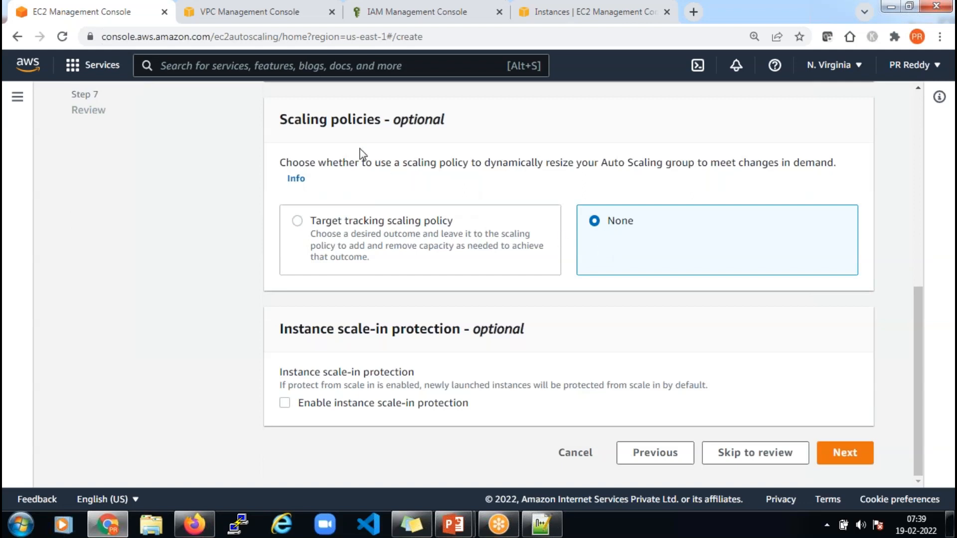
# Choose a target tracking scaling policy and open its Metric type list
pyautogui.click(298, 221)
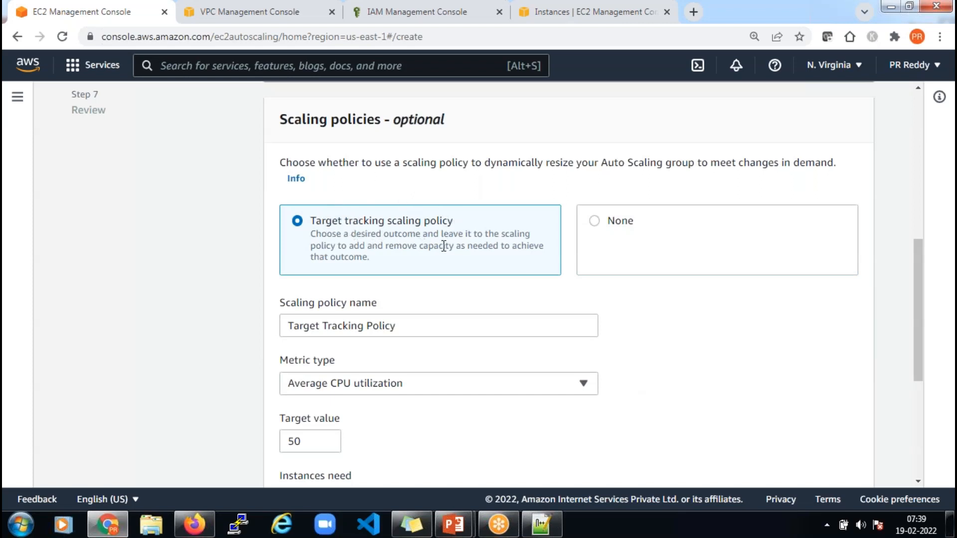
pyautogui.scroll(-3, 451, 261)
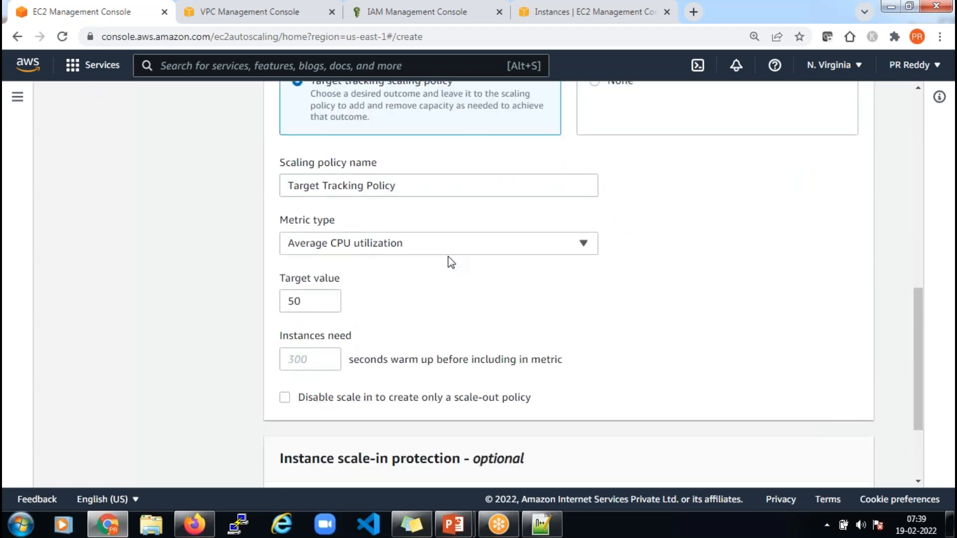
pyautogui.scroll(3, 483, 303)
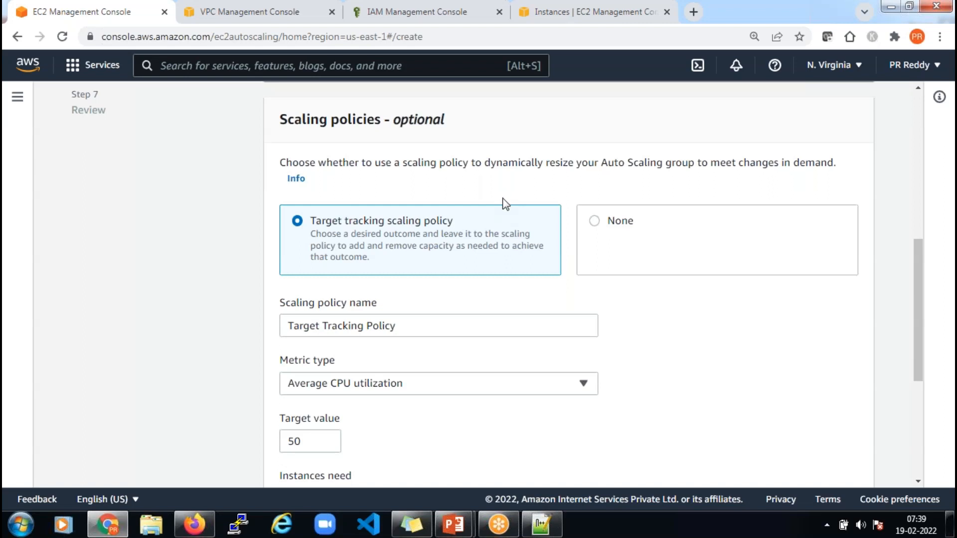
pyautogui.scroll(-1, 504, 203)
pyautogui.click(438, 309)
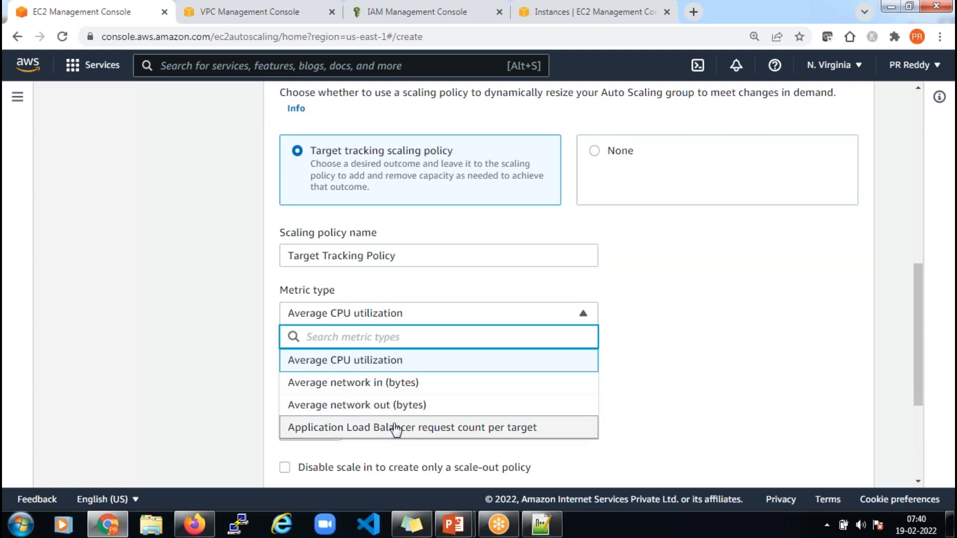
# Try Average network in (bytes) as the metric, then switch back to Average CPU utilization
pyautogui.click(383, 383)
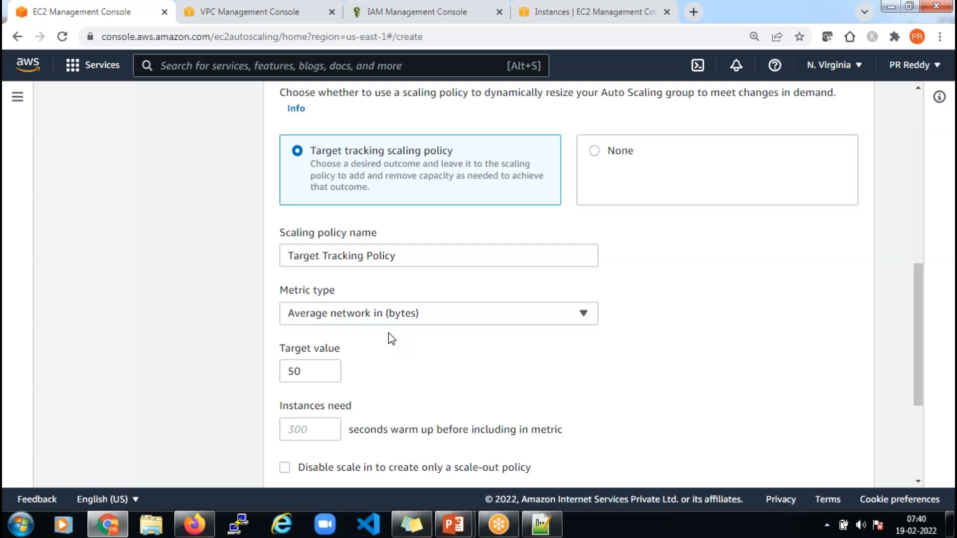
pyautogui.click(423, 317)
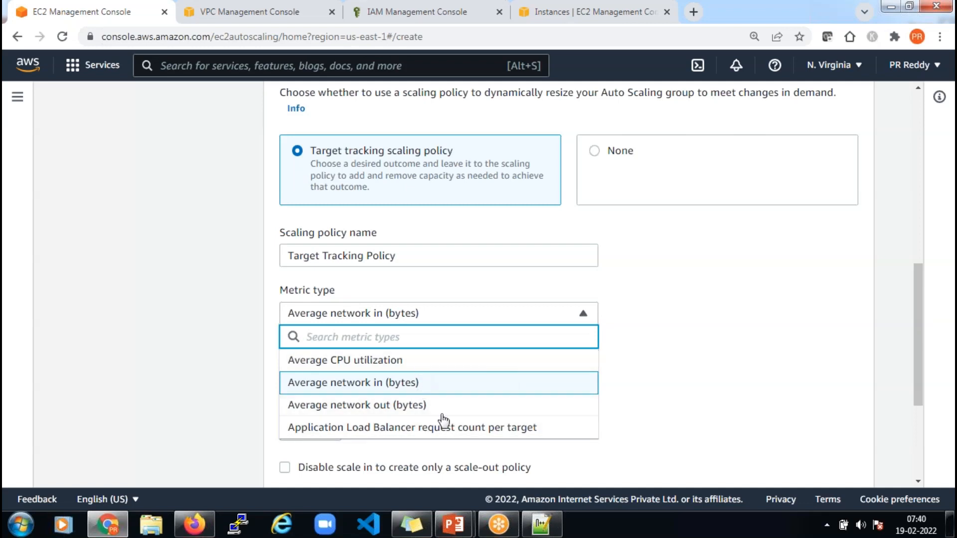
pyautogui.click(380, 361)
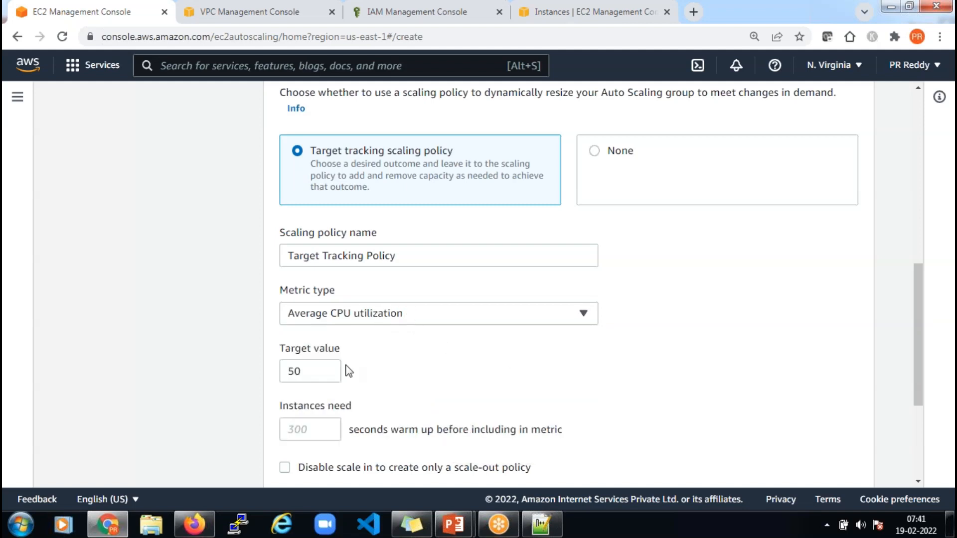
# Change the CPU utilization target value from 50 to 80 and continue to Add notifications
pyautogui.doubleClick(297, 373)
pyautogui.write('80')
pyautogui.click(466, 378)
pyautogui.scroll(-1, 497, 363)
pyautogui.scroll(2, 498, 369)
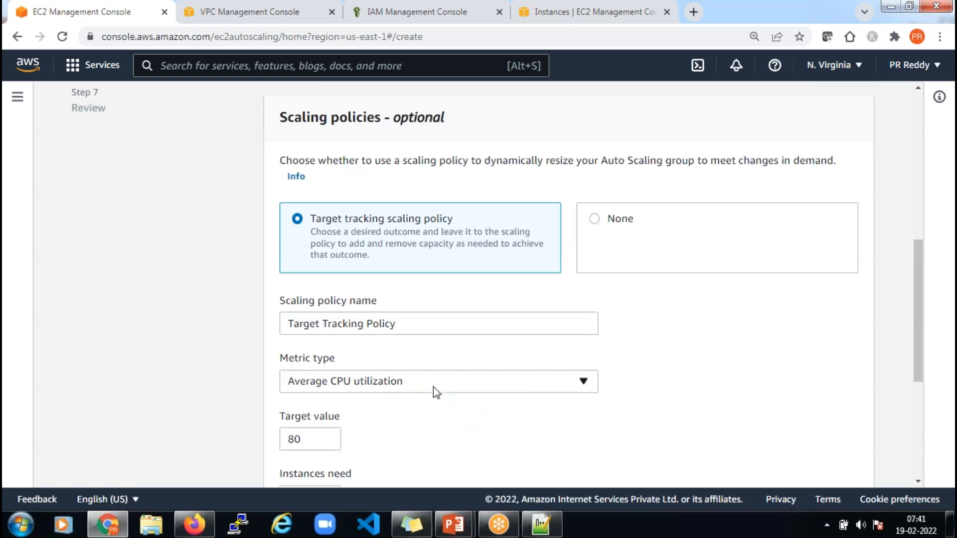
pyautogui.scroll(-1, 432, 387)
pyautogui.scroll(-2, 447, 374)
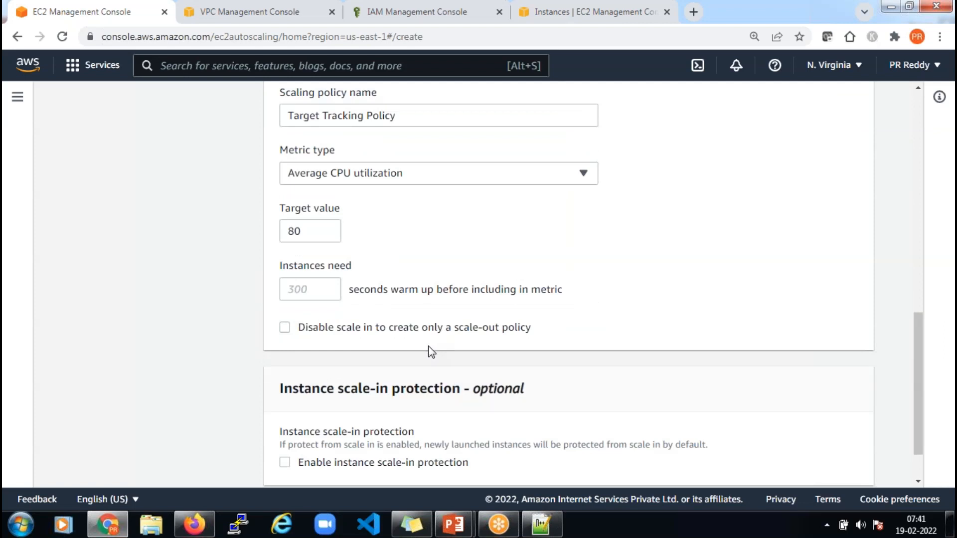
pyautogui.scroll(2, 431, 352)
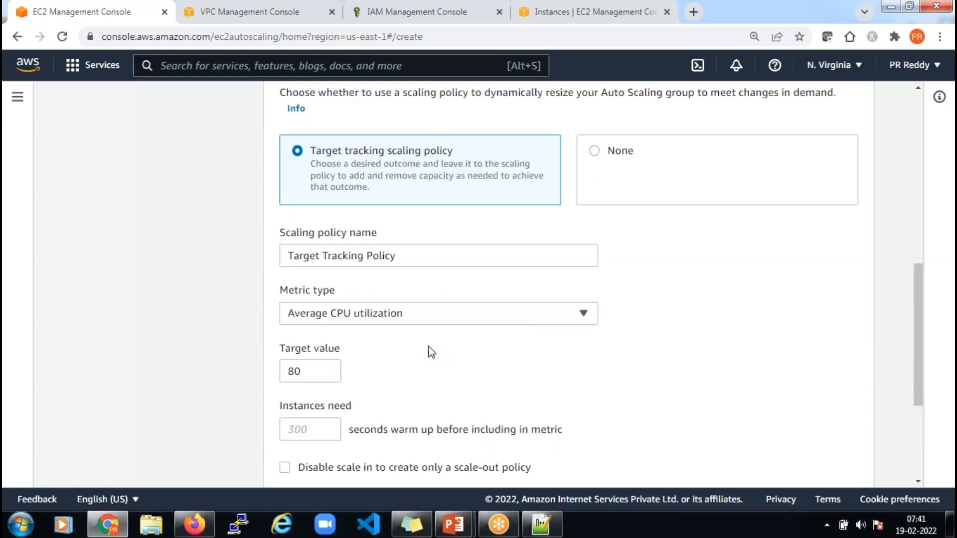
pyautogui.doubleClick(293, 372)
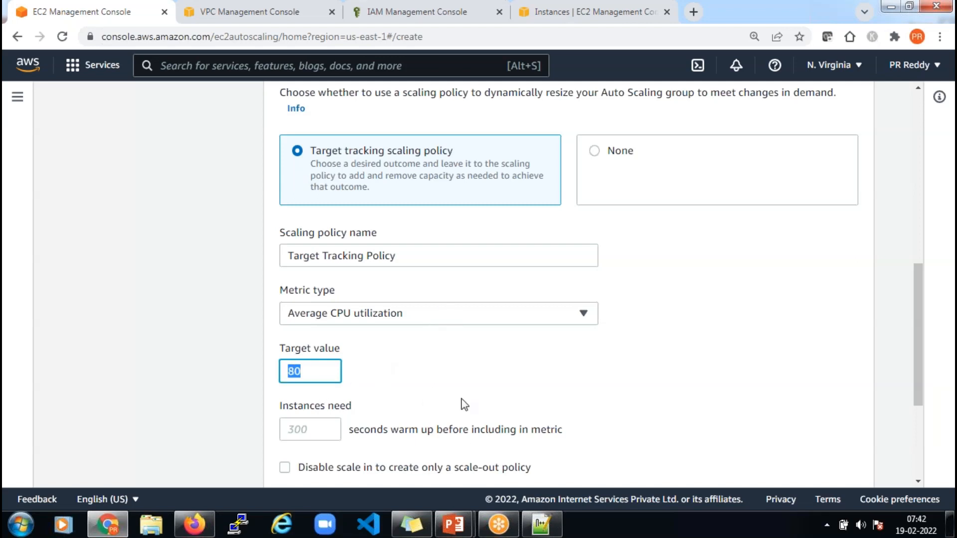
pyautogui.scroll(-4, 626, 363)
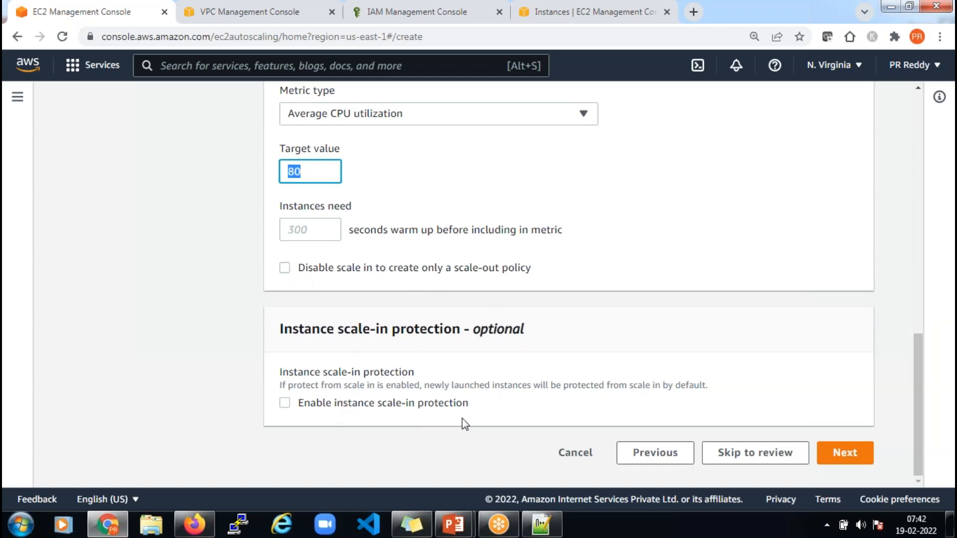
pyautogui.click(846, 460)
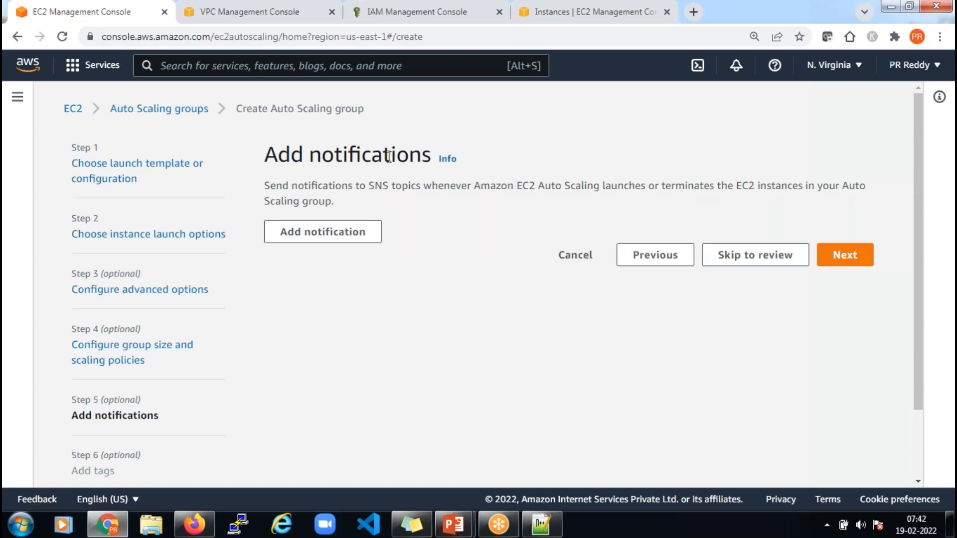
# Add a notification to SNS topic cpu-utilization-topic for all four instance event types, then continue
pyautogui.click(323, 234)
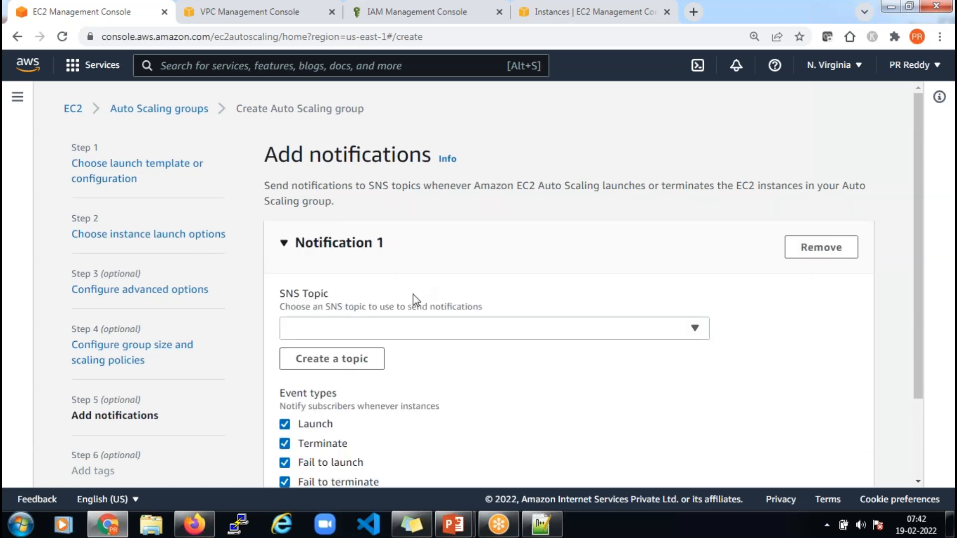
pyautogui.click(405, 333)
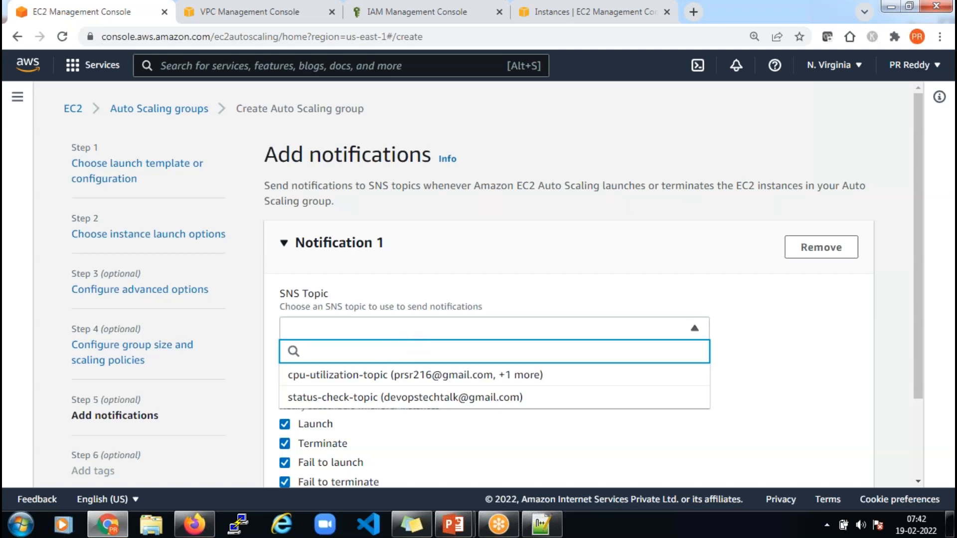
pyautogui.click(378, 379)
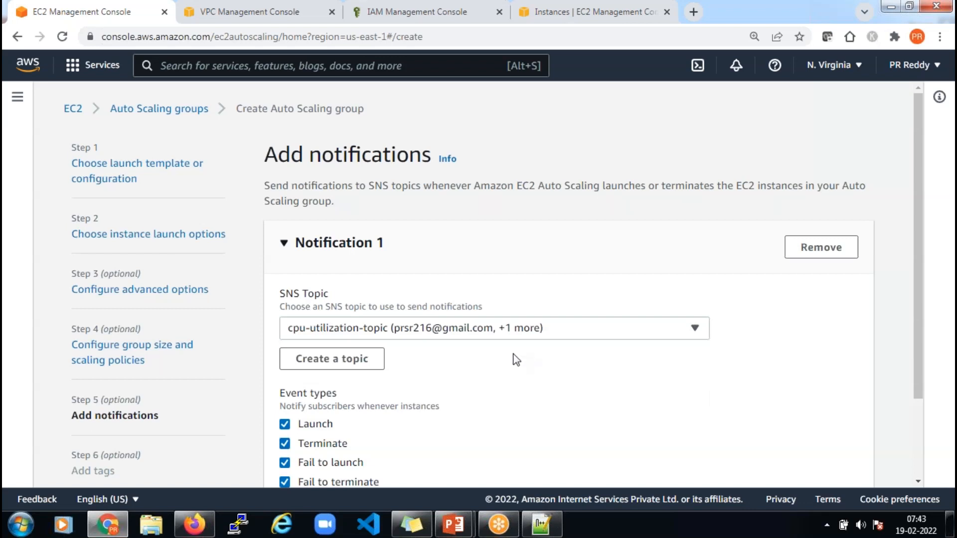
pyautogui.scroll(-2, 515, 359)
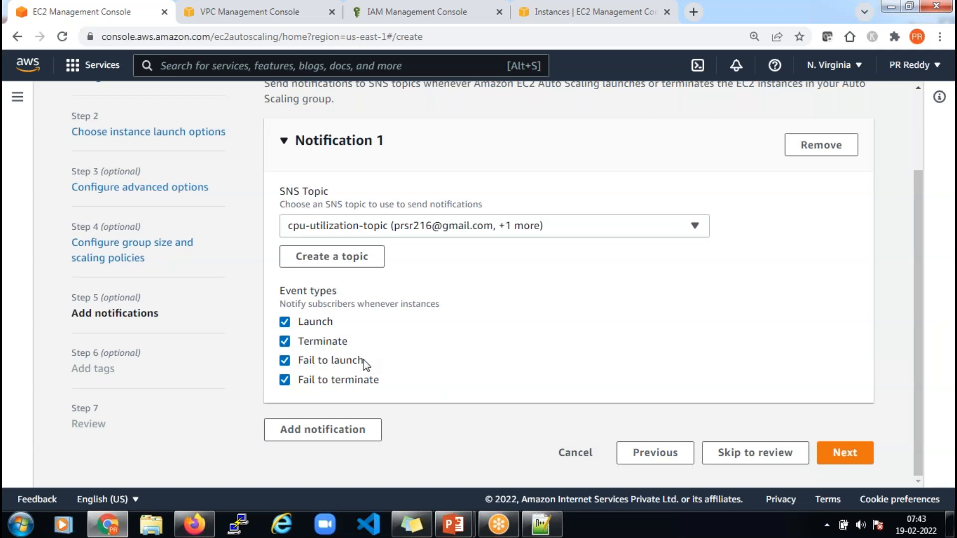
pyautogui.scroll(2, 392, 313)
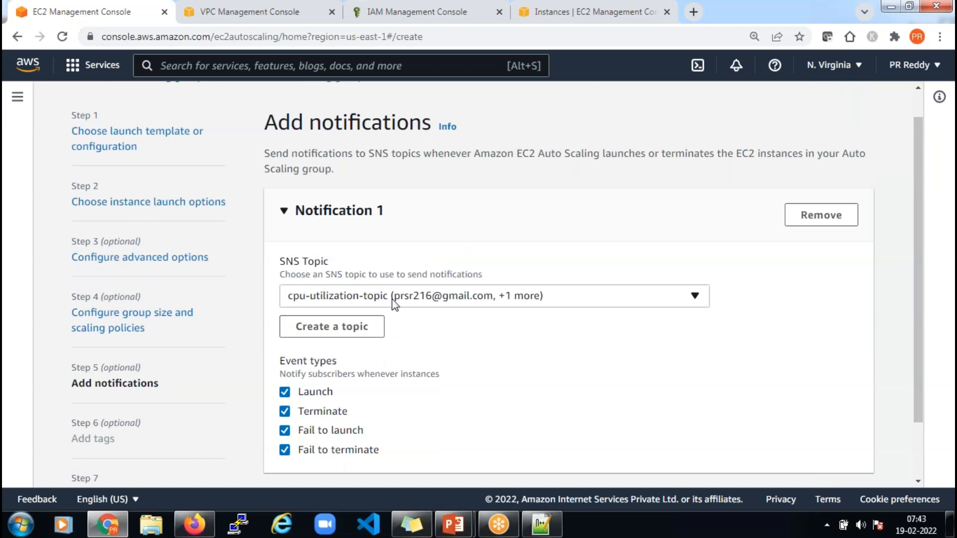
pyautogui.scroll(-2, 837, 457)
pyautogui.click(837, 453)
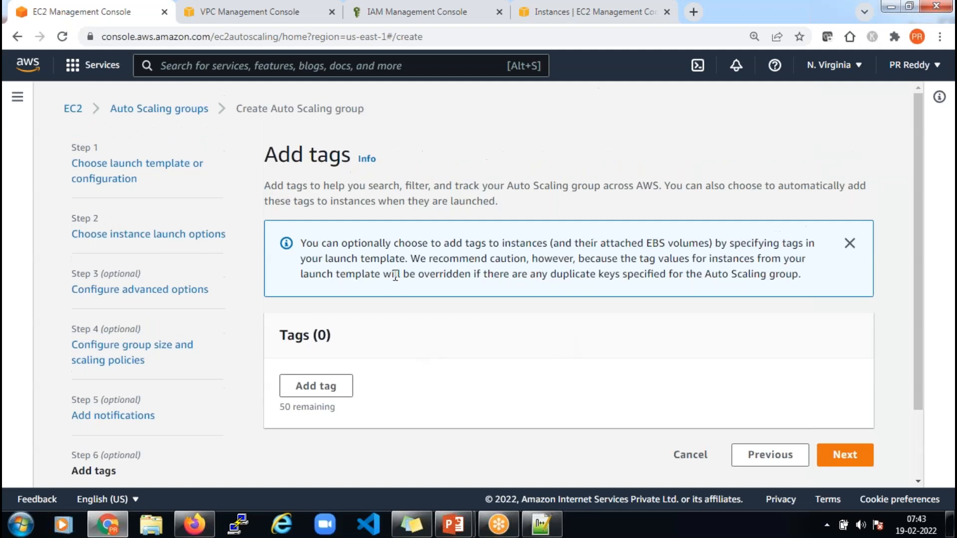
# Add tag Name = Asg-Server and continue to the Review page for dpt4-asg-01
pyautogui.click(316, 386)
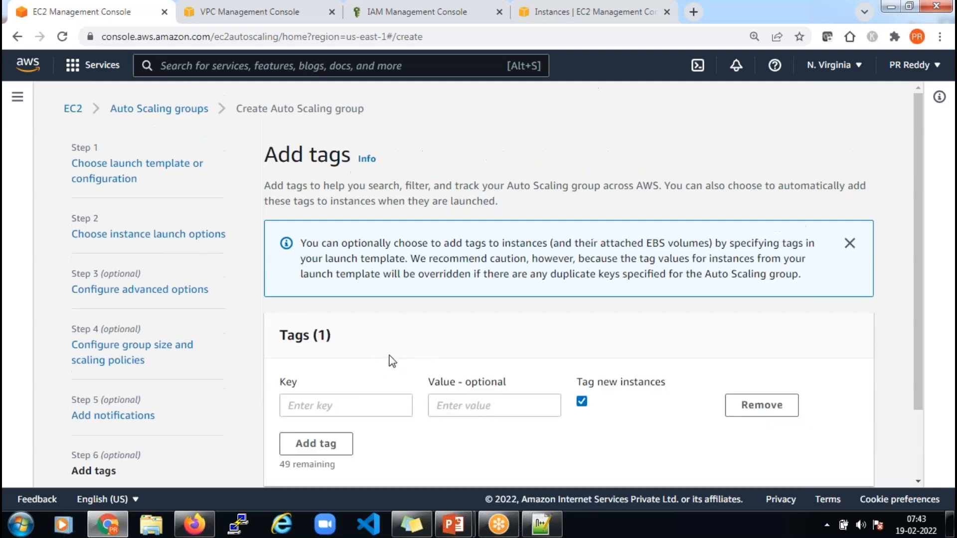
pyautogui.scroll(-2, 390, 359)
pyautogui.click(368, 319)
pyautogui.write('Name')
pyautogui.press('Tab')
pyautogui.write('Asg-')
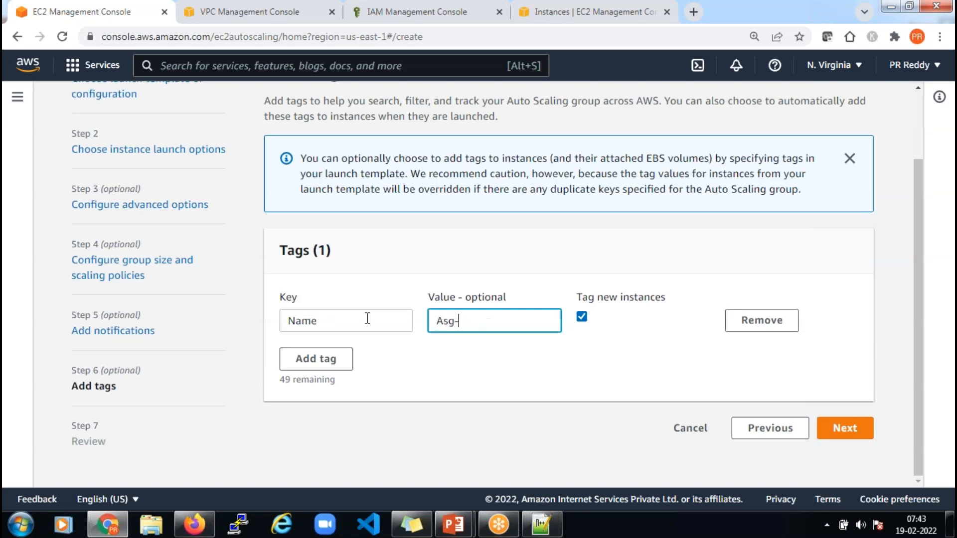
pyautogui.write('Server')
pyautogui.click(471, 383)
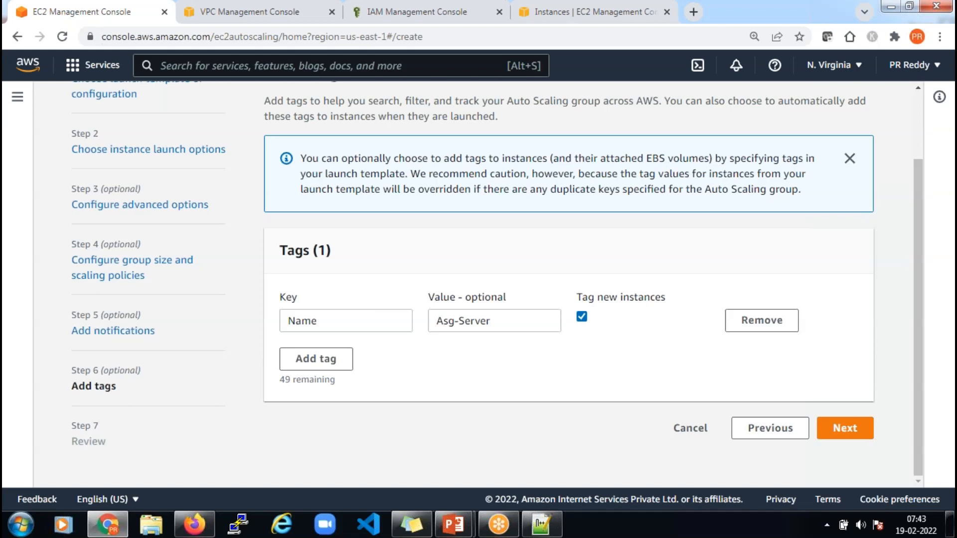
pyautogui.click(849, 434)
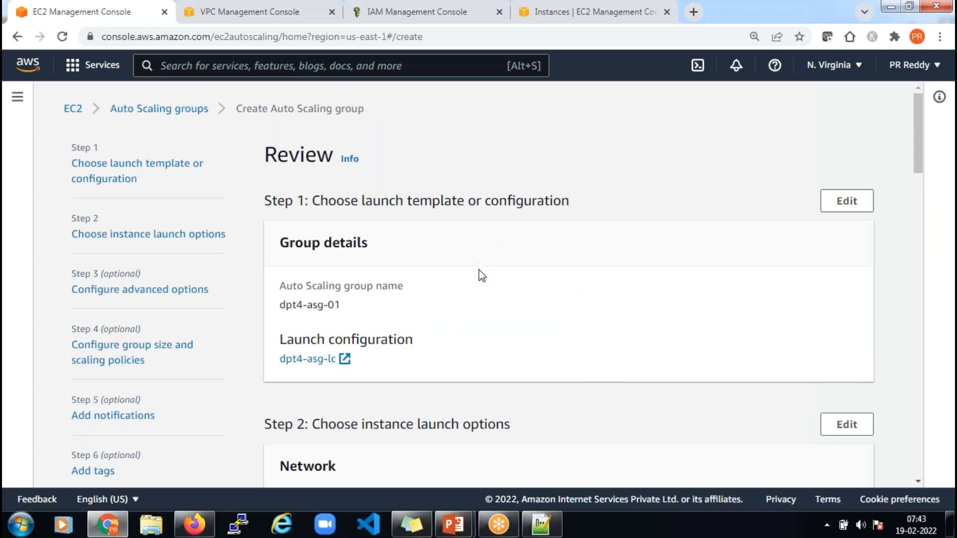
# Review dpt4-asg-01 and submit it; creation fails because its security groups aren't in the VPC
pyautogui.scroll(-3, 472, 284)
pyautogui.scroll(-3, 378, 230)
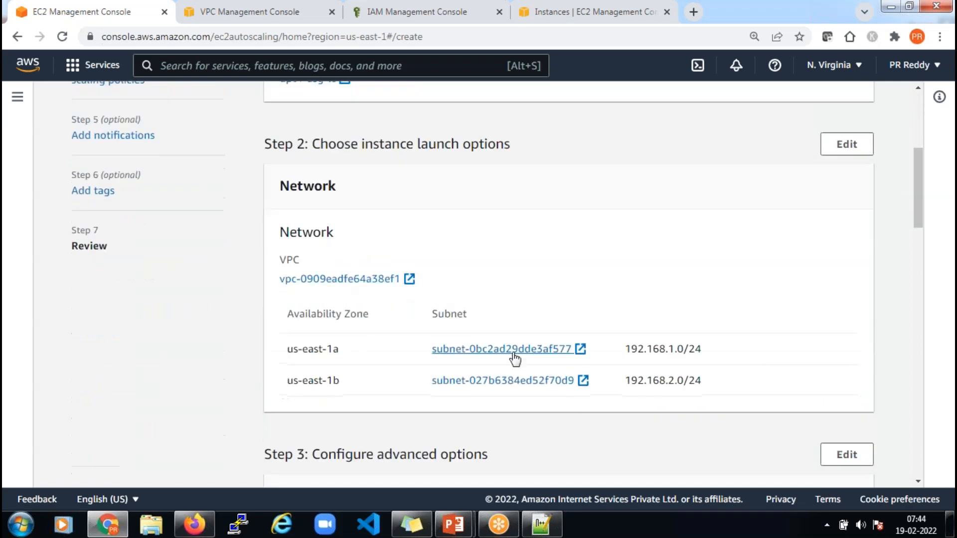
pyautogui.scroll(-6, 534, 359)
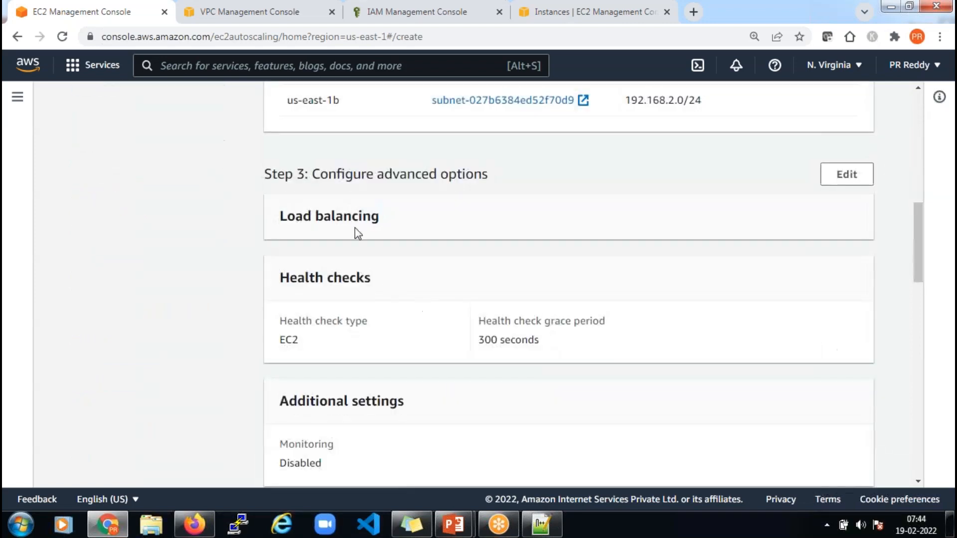
pyautogui.scroll(-3, 492, 316)
pyautogui.scroll(-5, 640, 293)
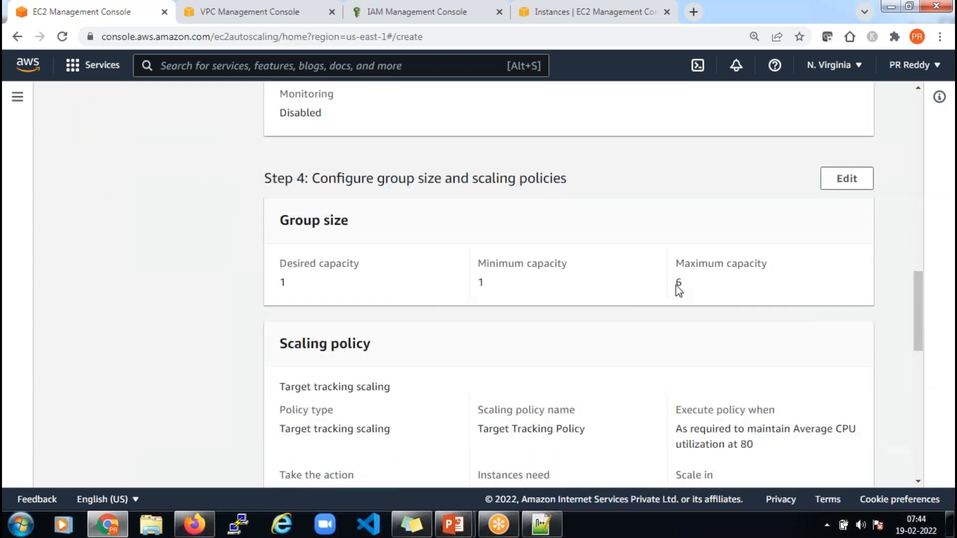
pyautogui.scroll(-4, 508, 313)
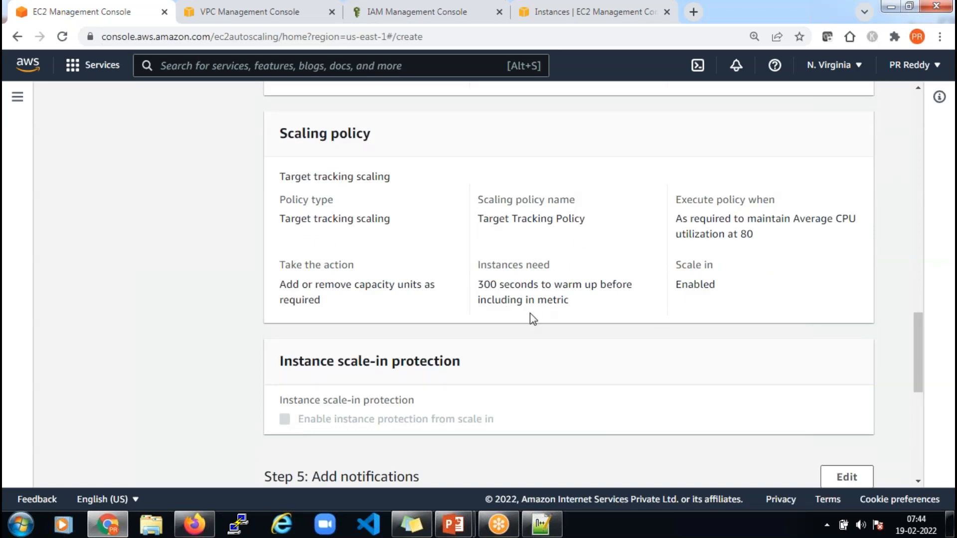
pyautogui.scroll(-7, 530, 313)
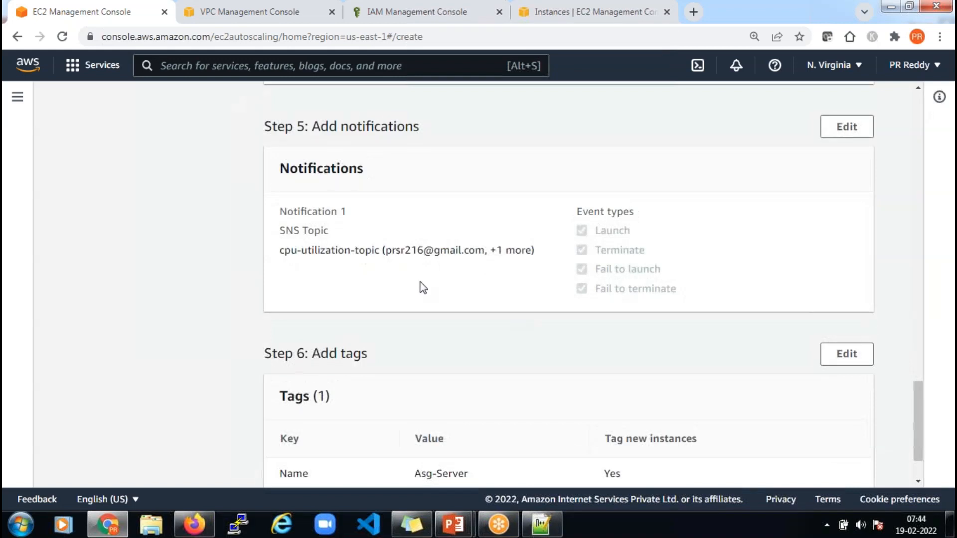
pyautogui.scroll(-1, 533, 279)
pyautogui.scroll(-2, 532, 279)
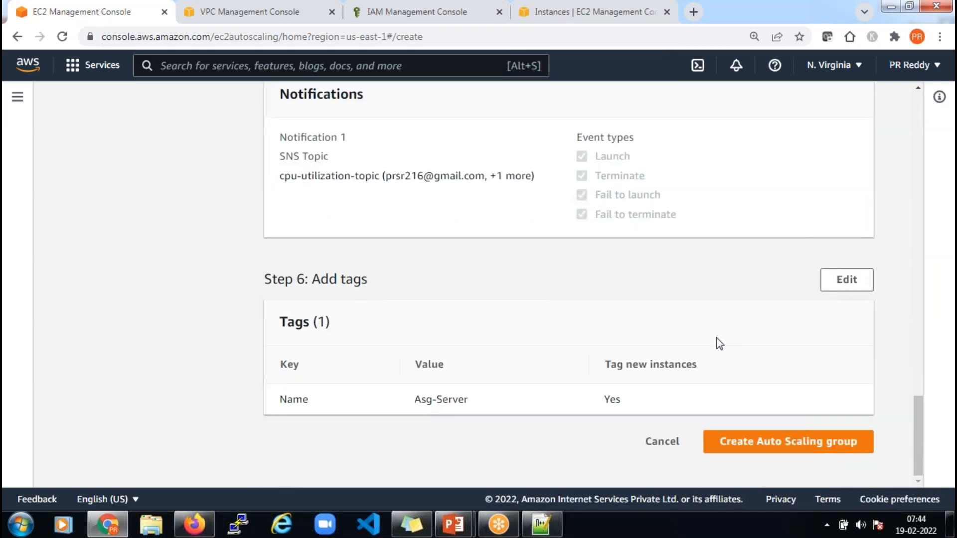
pyautogui.click(799, 447)
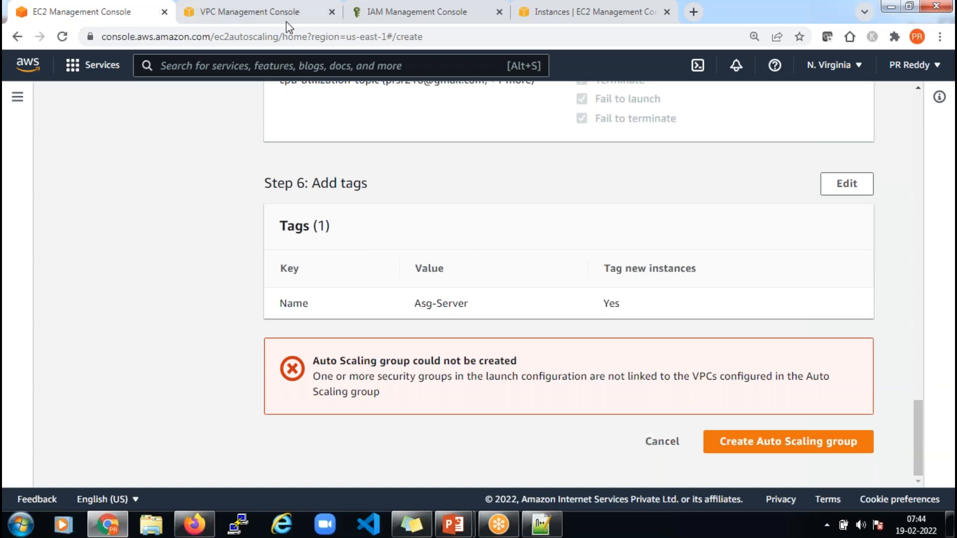
# Go to the EC2 service by searching for 'ec2' from the IAM console tab
pyautogui.click(403, 17)
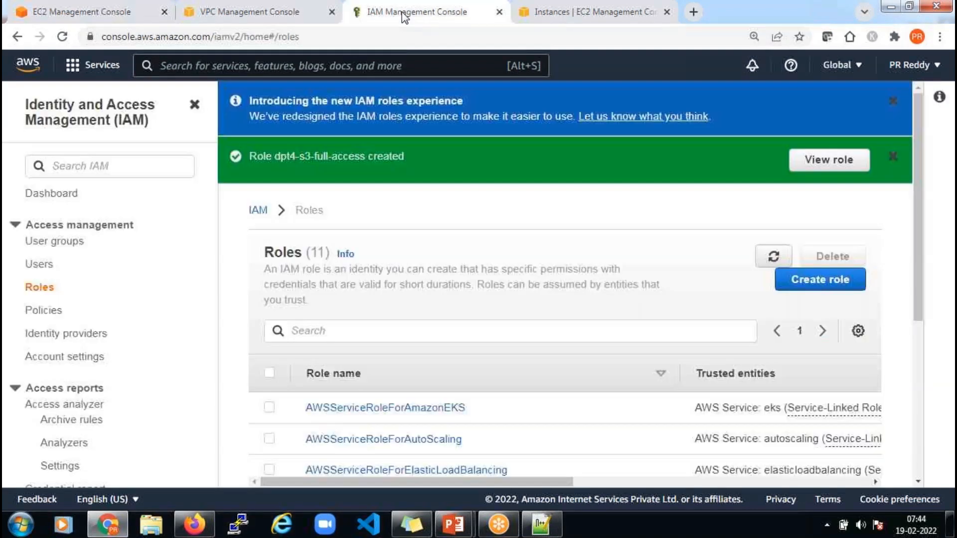
pyautogui.click(371, 58)
pyautogui.write('ec2')
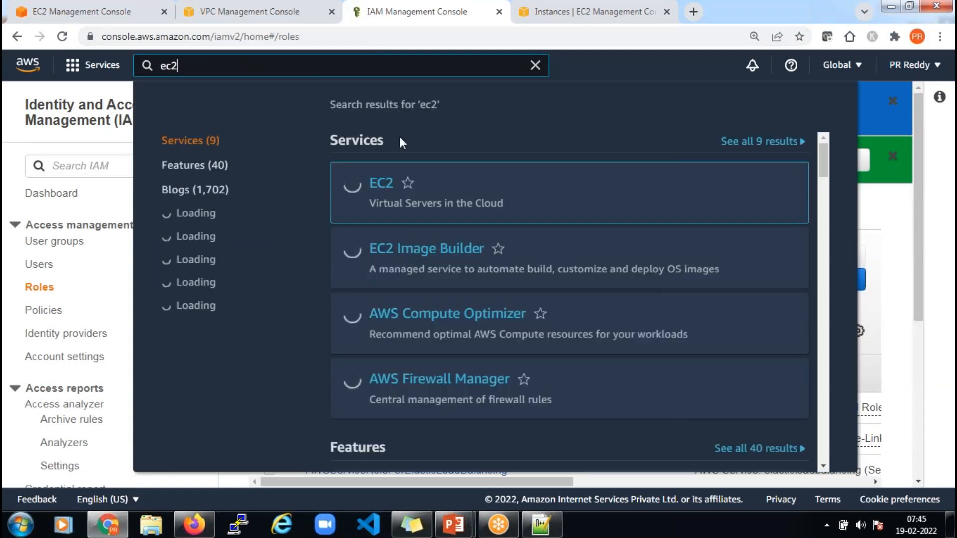
pyautogui.click(381, 185)
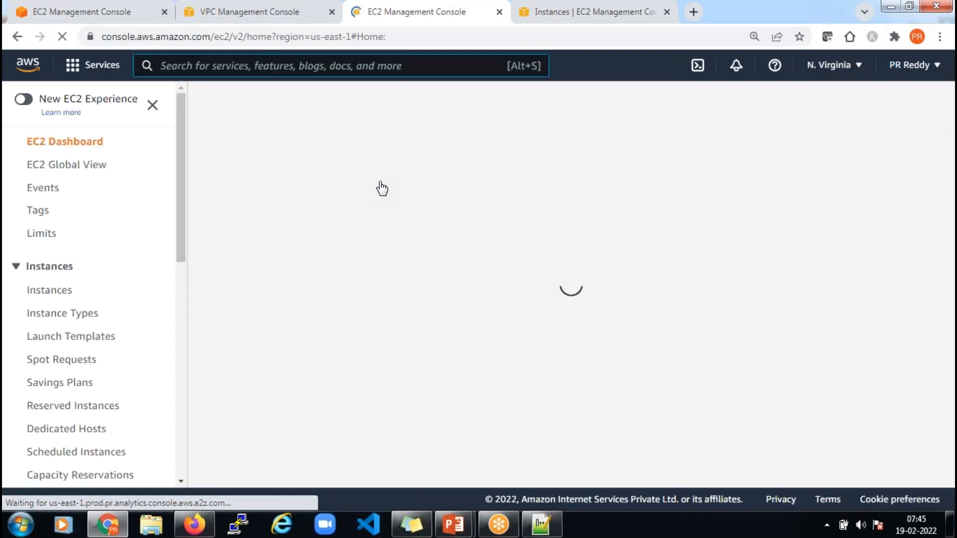
# Select launch configuration dpt4-asg-lc and open its security group sg-092c06cd8265d3194 in a new tab
pyautogui.scroll(-4, 115, 278)
pyautogui.scroll(-6, 115, 279)
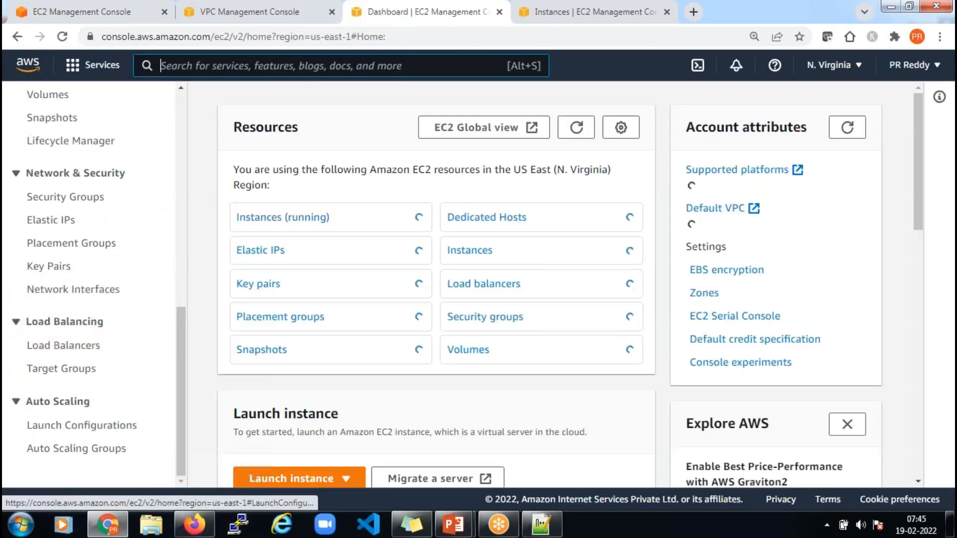
pyautogui.click(81, 431)
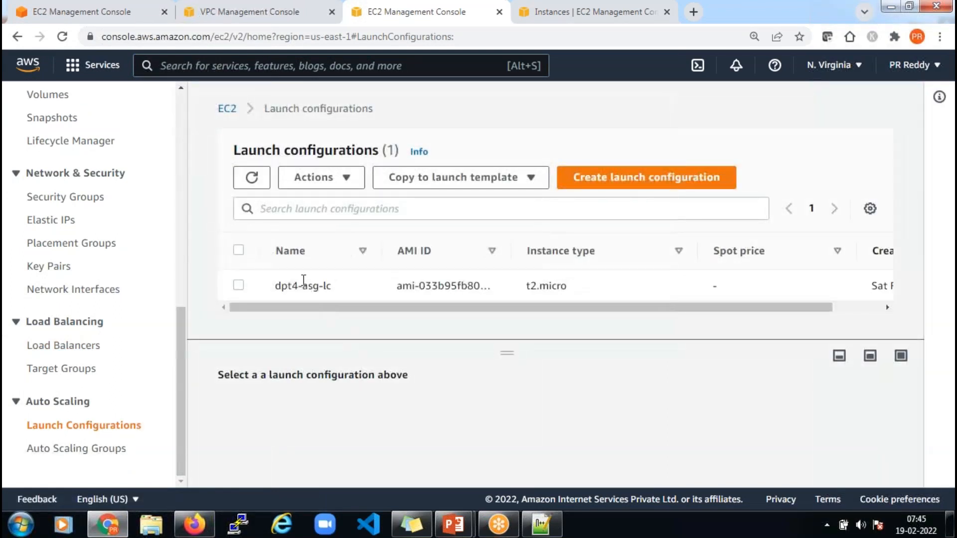
pyautogui.click(238, 286)
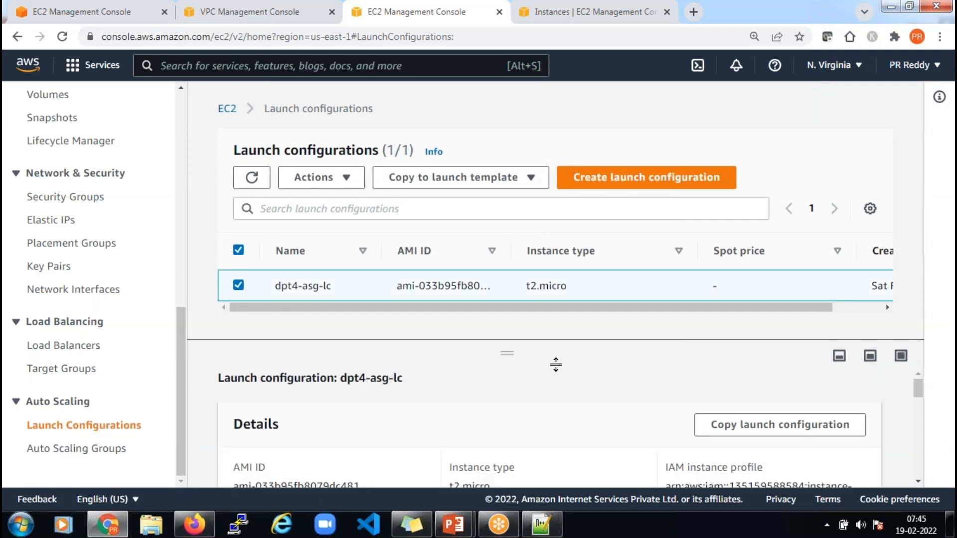
pyautogui.scroll(-3, 540, 384)
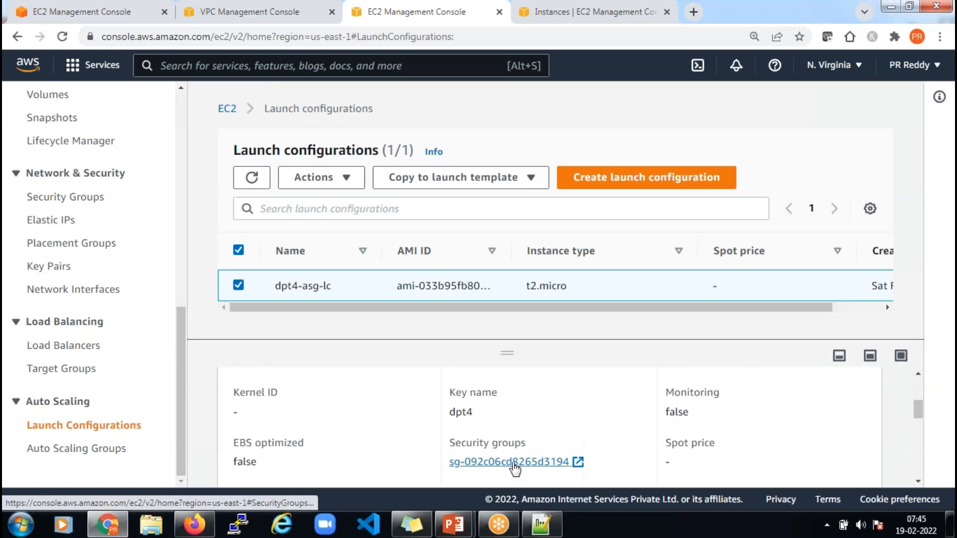
pyautogui.click(515, 467)
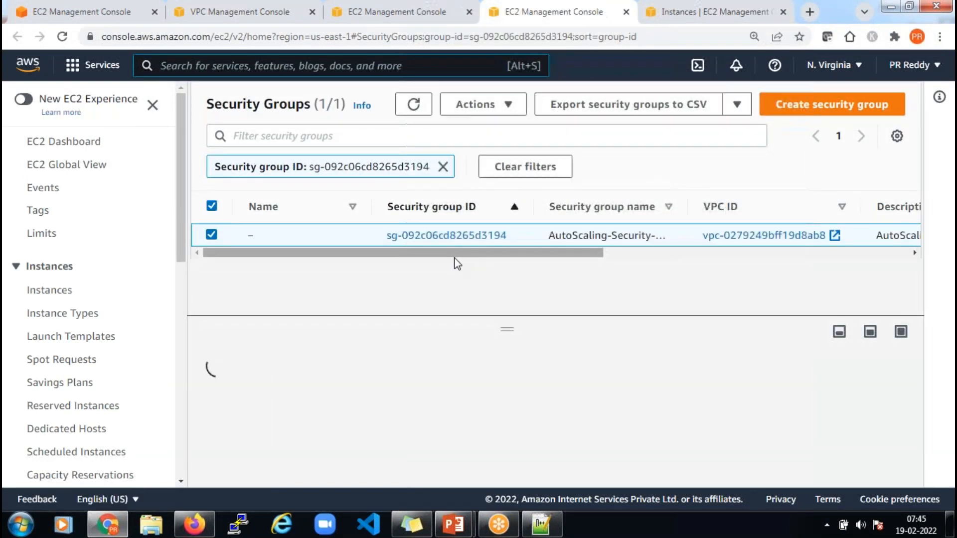
# Check the list of VPCs in the VPC console
pyautogui.moveTo(478, 254); pyautogui.dragTo(622, 261)
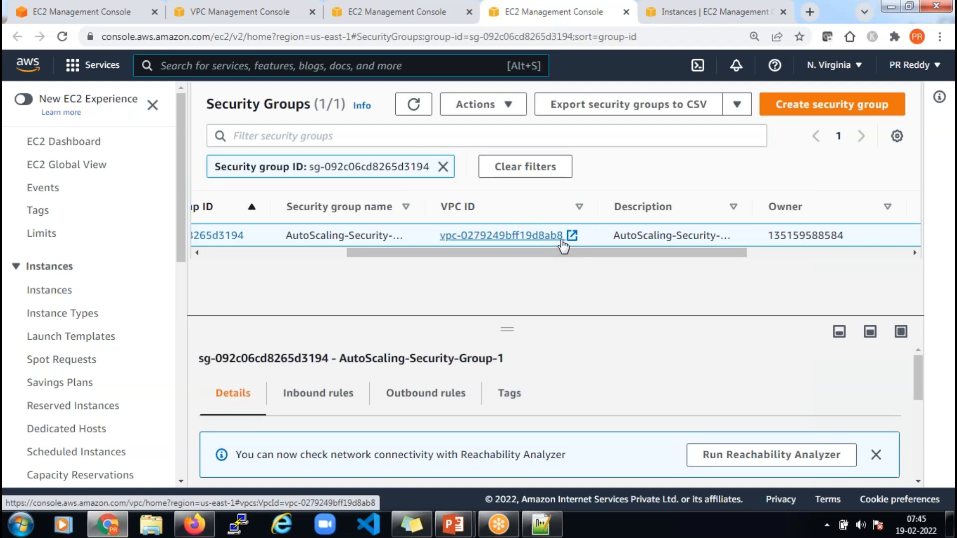
pyautogui.click(247, 15)
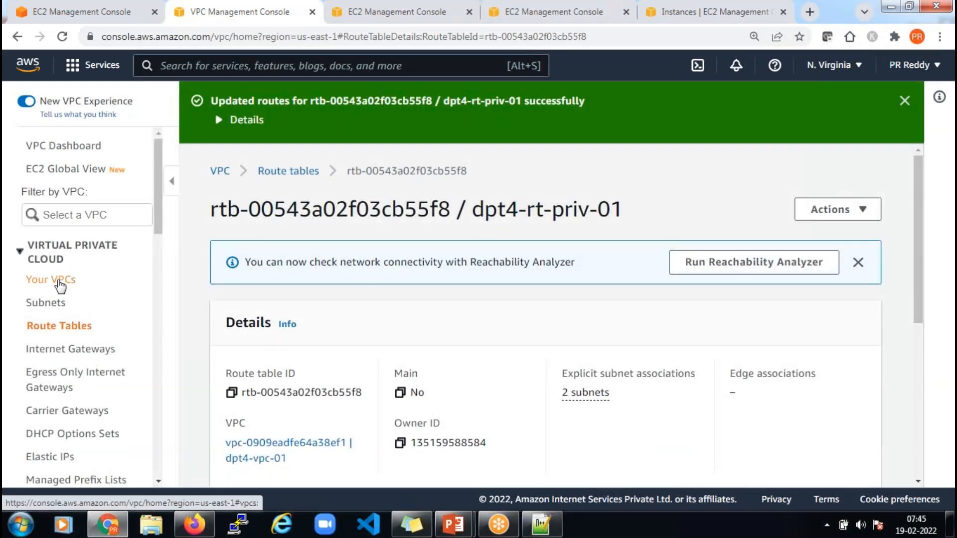
pyautogui.click(60, 285)
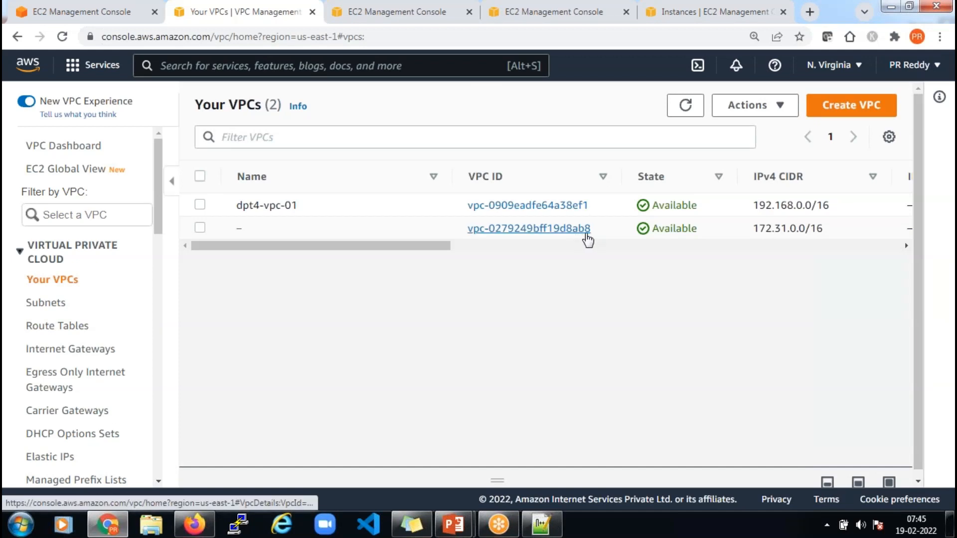
# From the launch configurations page, open security group sg-092c06cd8265d3194 (AutoScaling-Security-Group-1) again
pyautogui.click(446, 13)
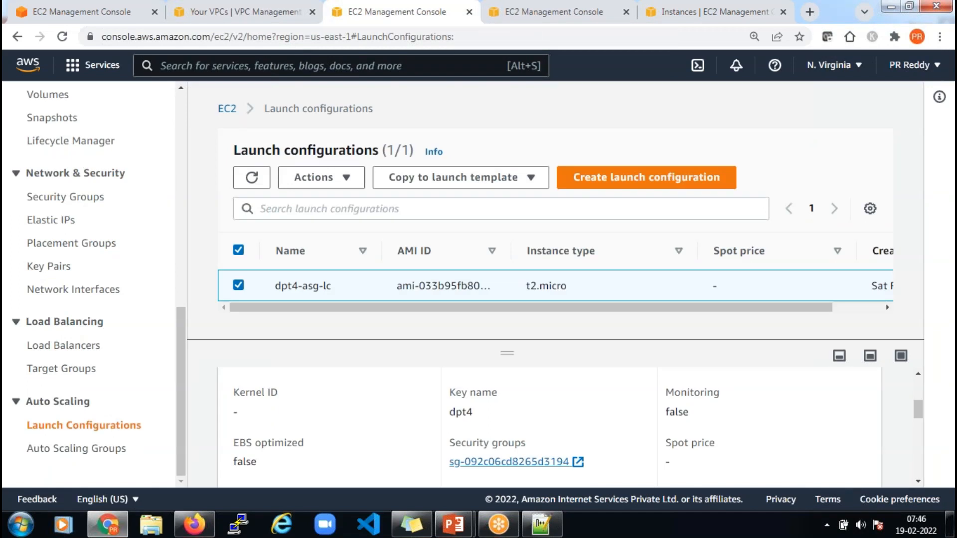
pyautogui.moveTo(395, 286); pyautogui.dragTo(350, 175)
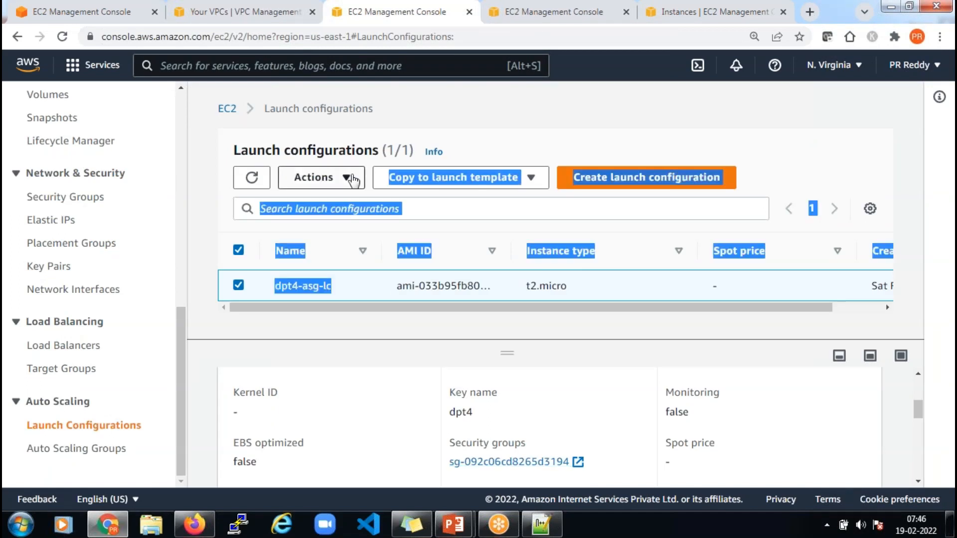
pyautogui.click(493, 139)
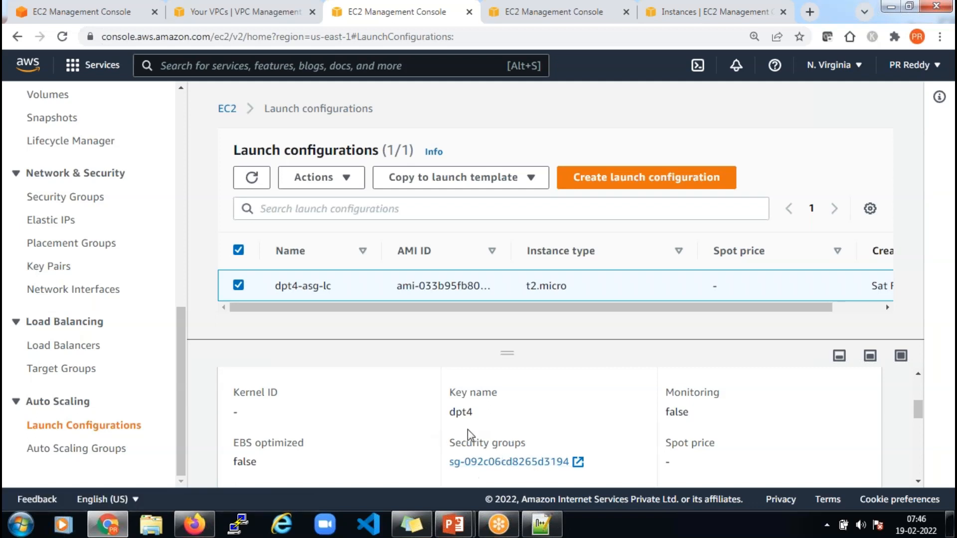
pyautogui.moveTo(449, 442); pyautogui.dragTo(553, 462)
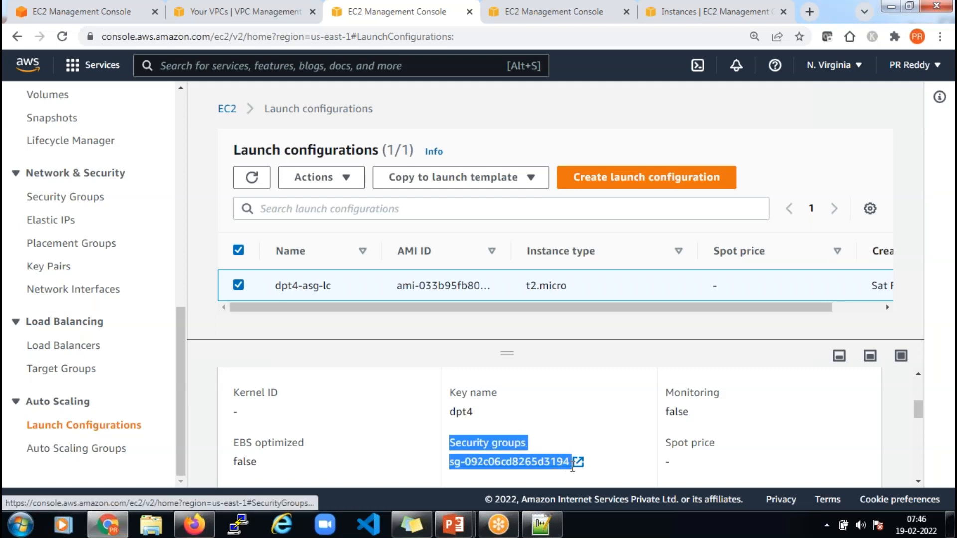
pyautogui.click(568, 462)
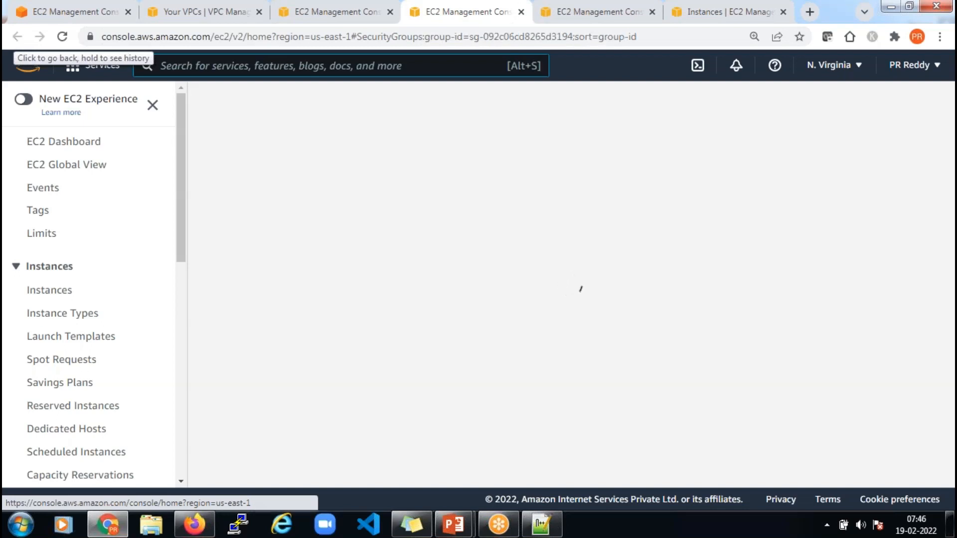
pyautogui.scroll(-4, 120, 295)
pyautogui.scroll(-5, 121, 303)
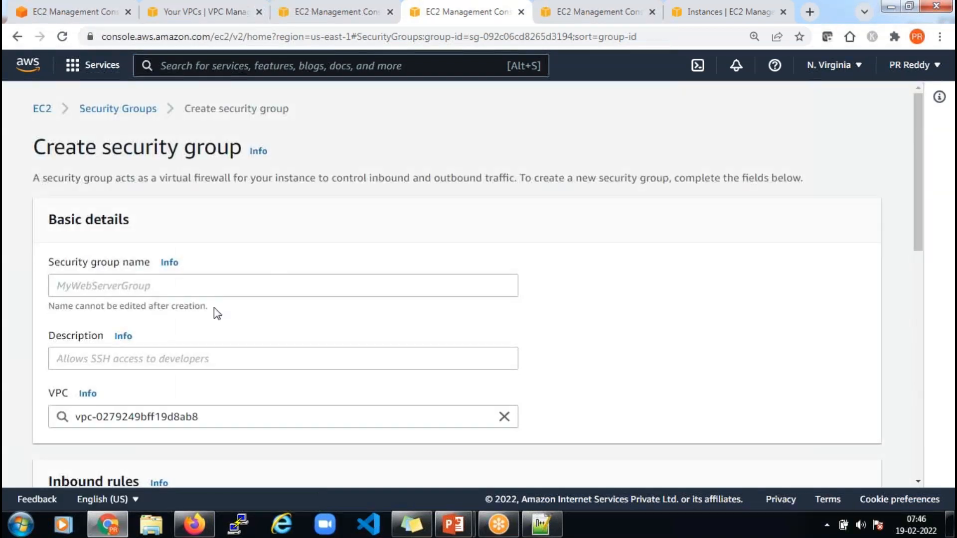
# Name the new security group dpt4-sg-01 and place it in VPC dpt4-vpc-01
pyautogui.click(228, 284)
pyautogui.write('dpt4-sg-01')
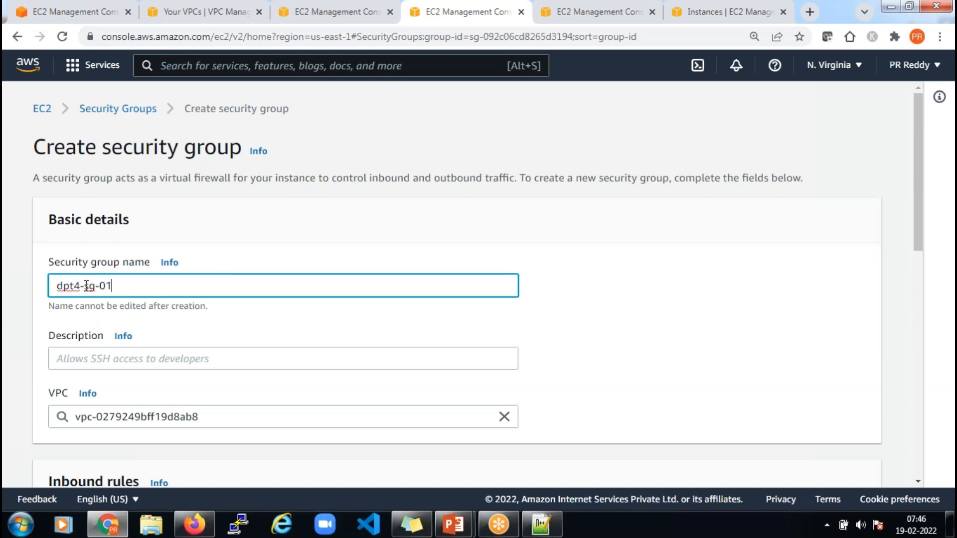
pyautogui.scroll(-3, 115, 362)
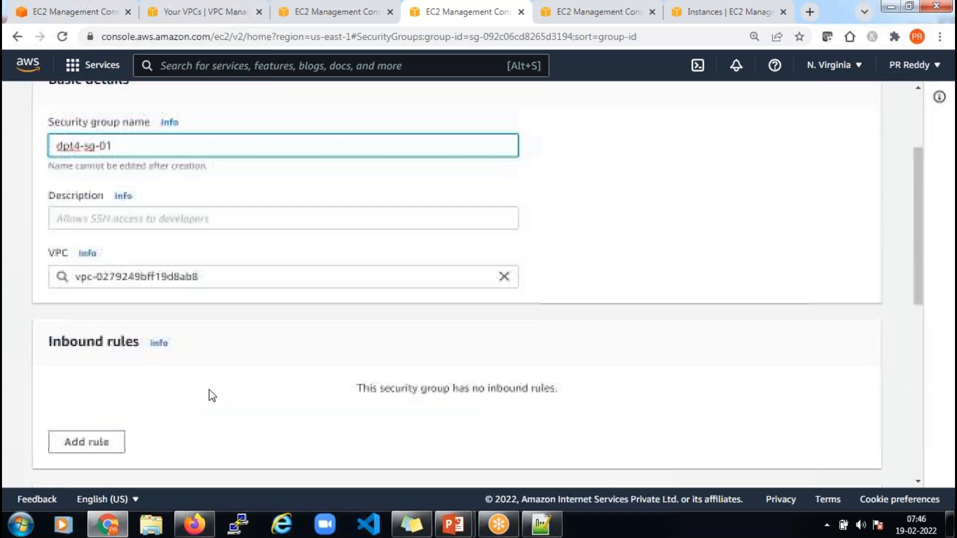
pyautogui.click(239, 275)
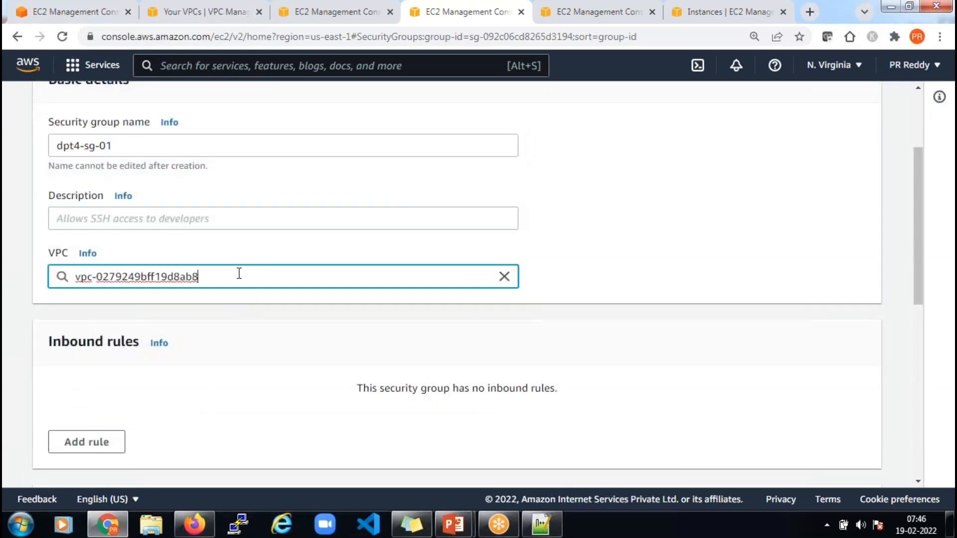
pyautogui.click(504, 277)
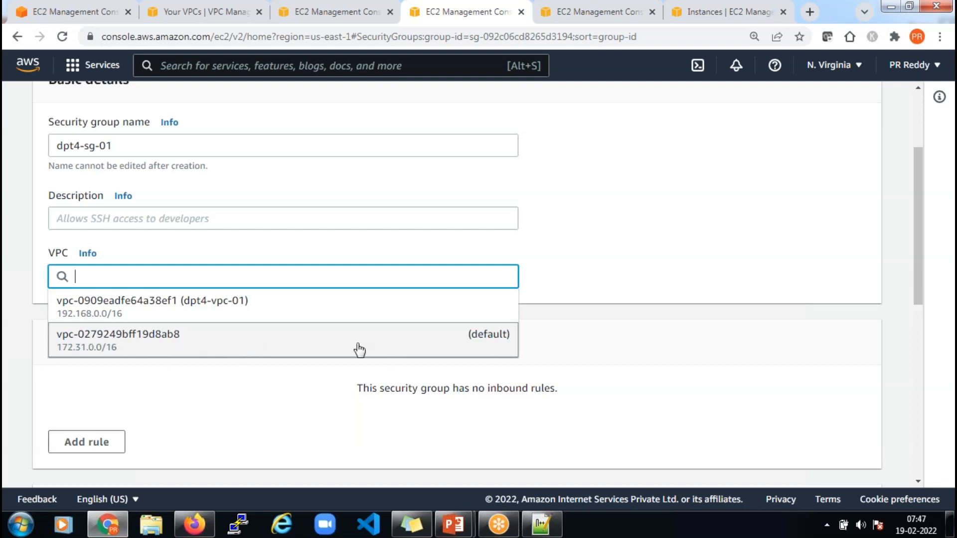
pyautogui.click(229, 305)
# Add two inbound rules, one for SSH and one for HTTP
pyautogui.scroll(-3, 260, 356)
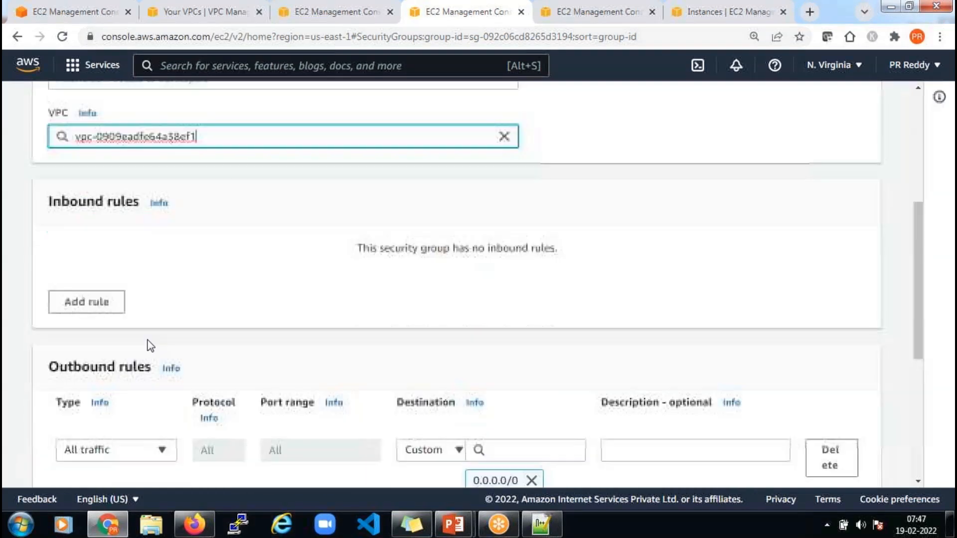
pyautogui.click(86, 301)
pyautogui.click(165, 293)
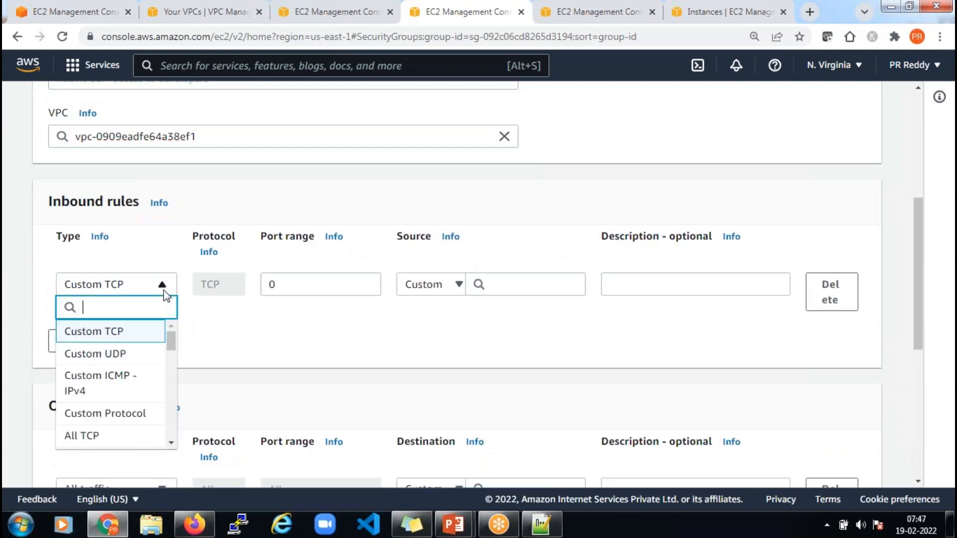
pyautogui.scroll(-3, 169, 429)
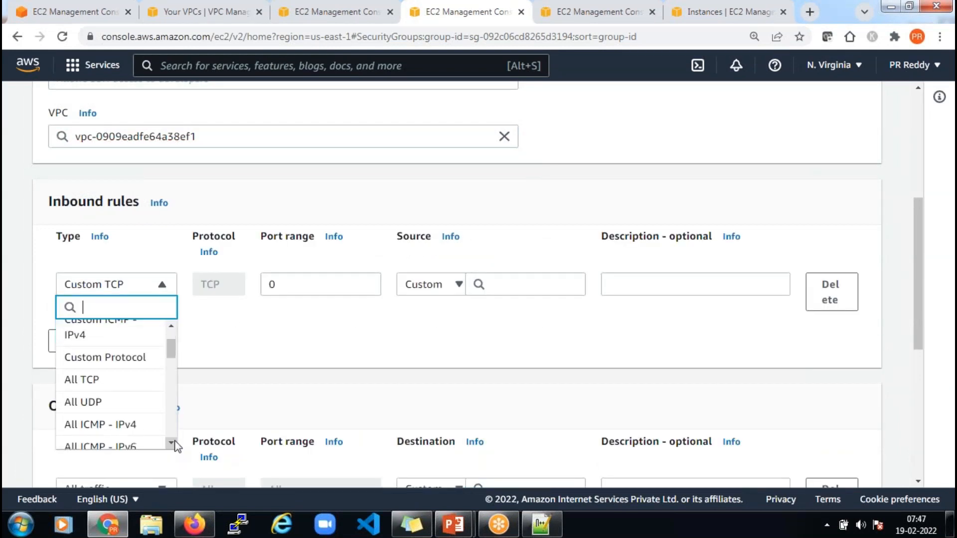
pyautogui.click(132, 381)
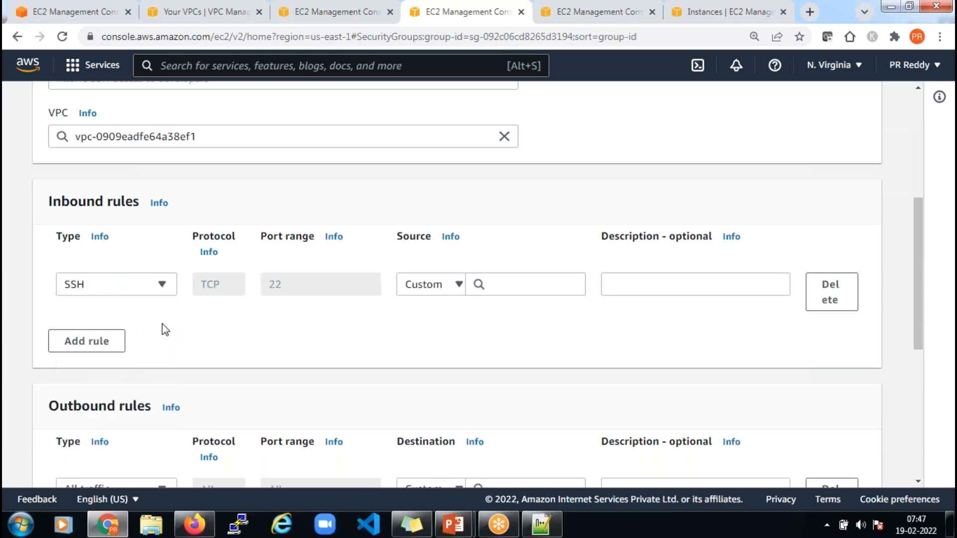
pyautogui.click(117, 341)
pyautogui.click(158, 332)
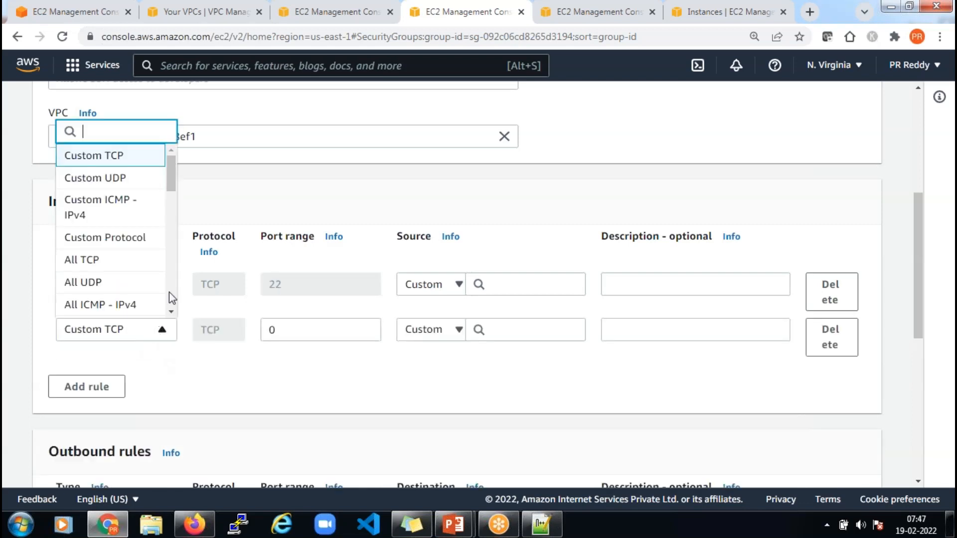
pyautogui.scroll(-3, 171, 314)
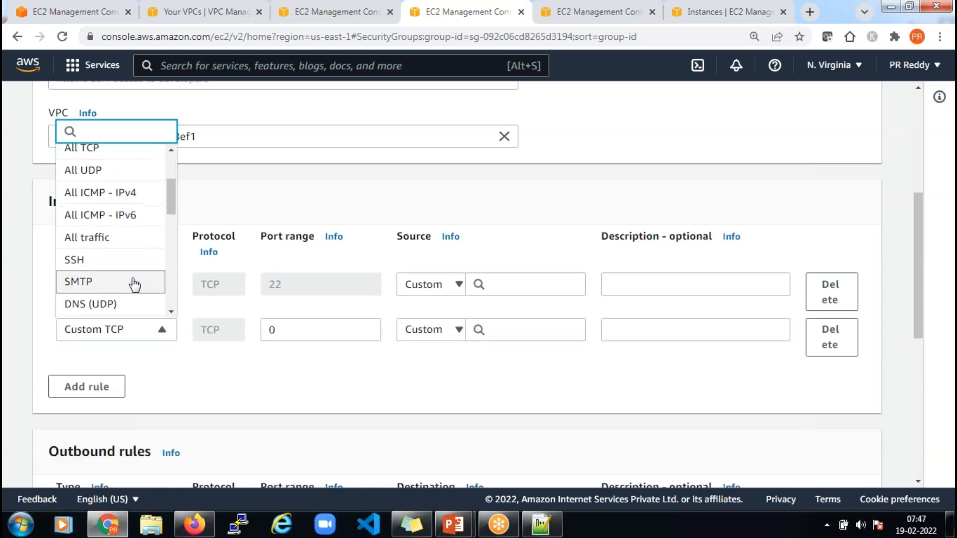
pyautogui.click(171, 312)
pyautogui.scroll(-2, 149, 279)
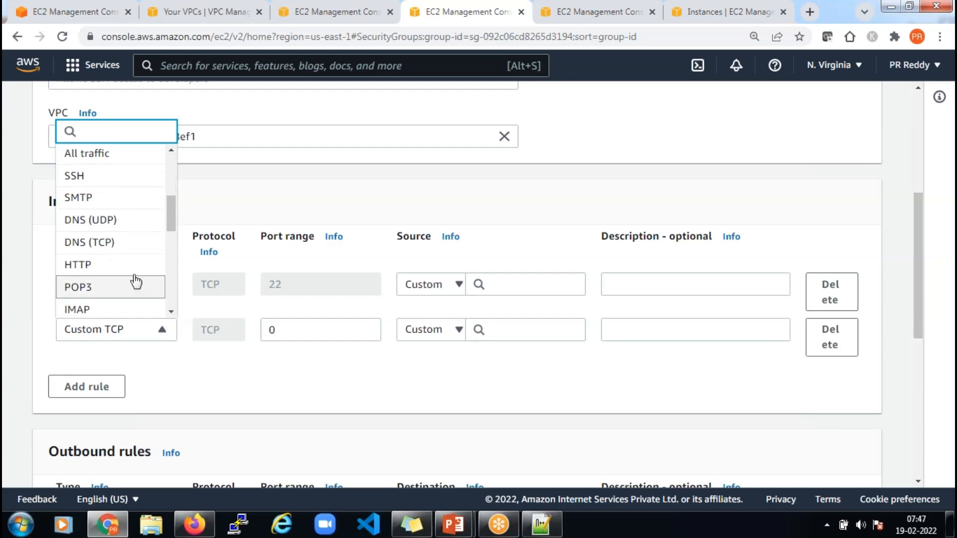
pyautogui.click(133, 269)
# Allow both SSH and HTTP from anywhere on IPv4, then attempt to create the group
pyautogui.click(445, 287)
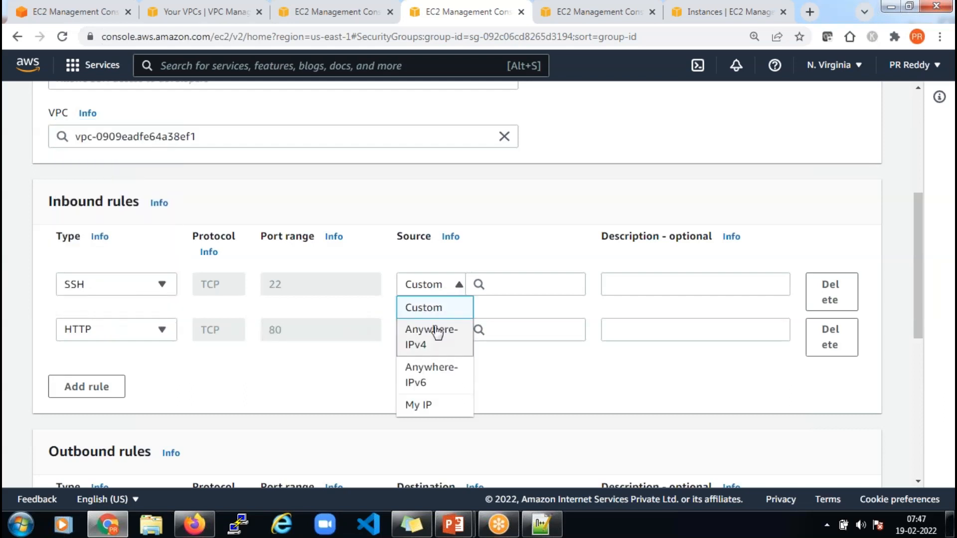
pyautogui.click(434, 344)
pyautogui.click(434, 347)
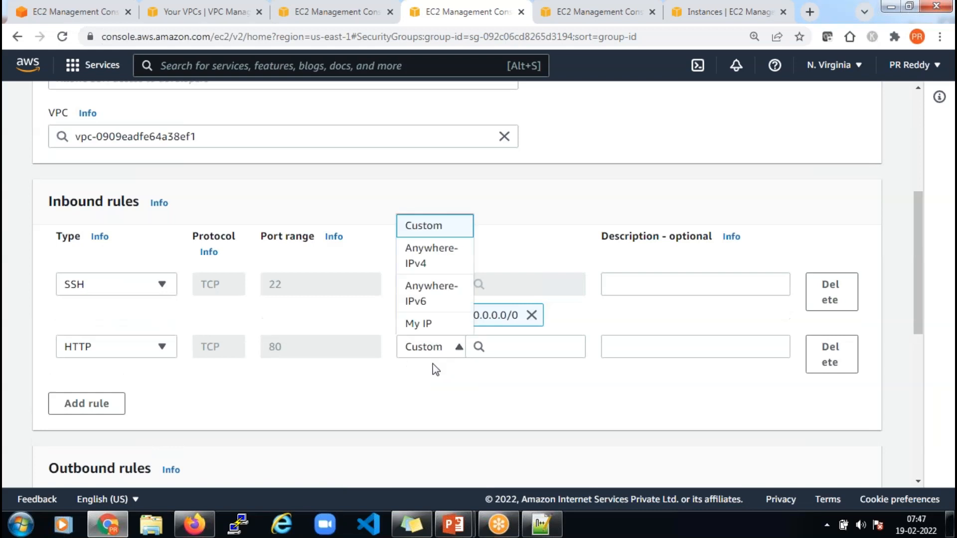
pyautogui.click(434, 255)
pyautogui.scroll(-5, 500, 395)
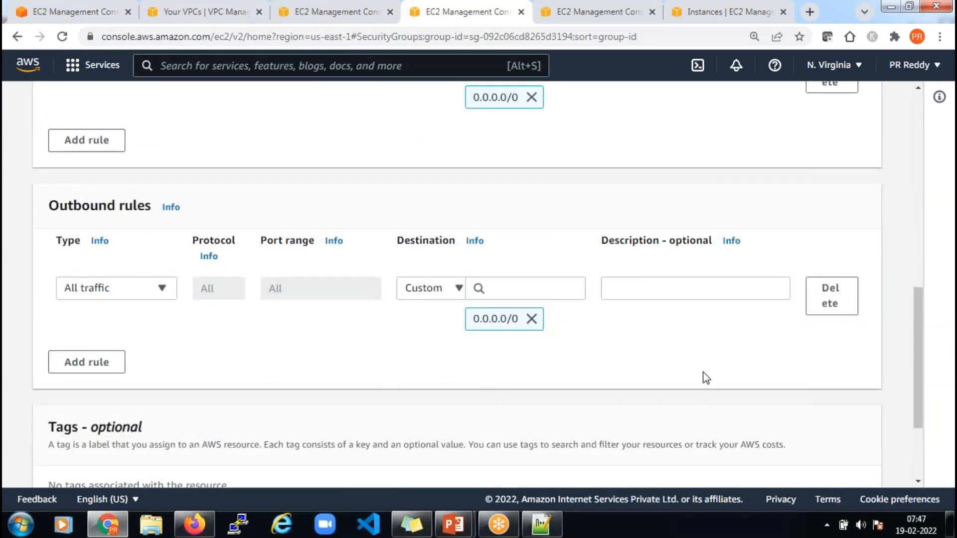
pyautogui.scroll(-3, 705, 377)
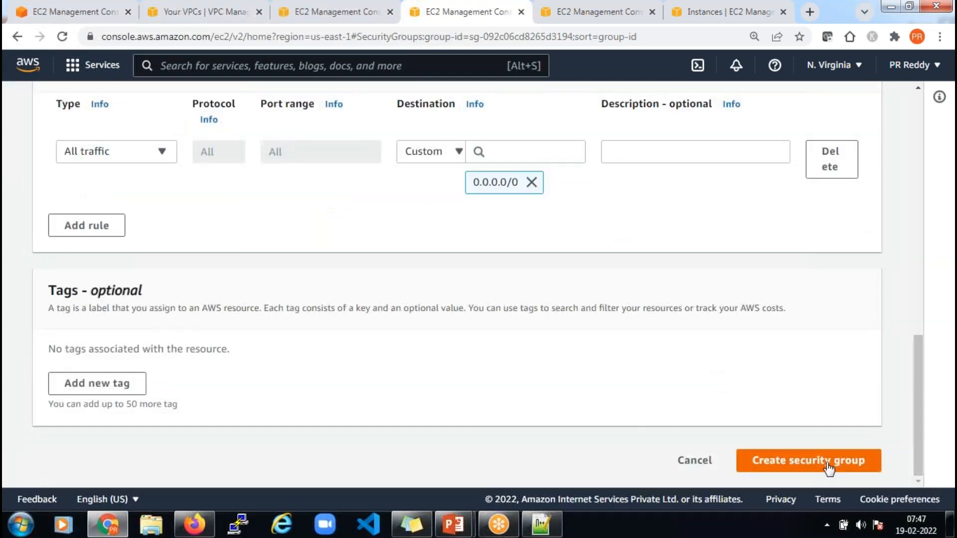
pyautogui.click(827, 468)
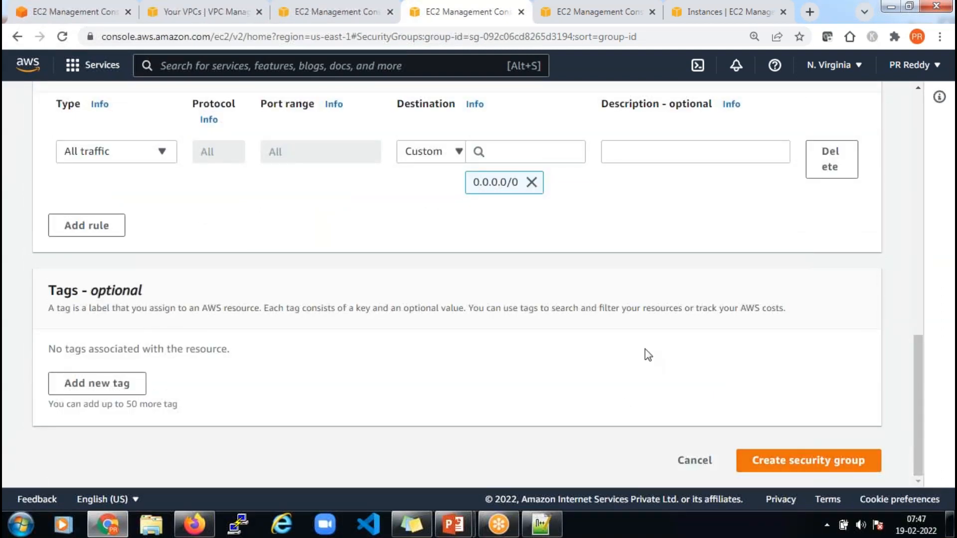
# Enter the description 'This SG for ASG'
pyautogui.click(458, 286)
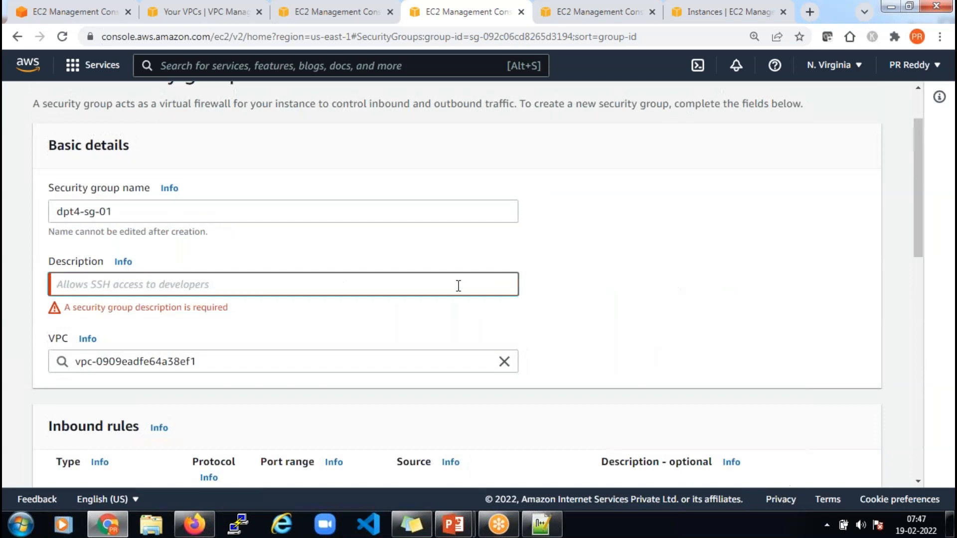
pyautogui.write('This SG for ASG')
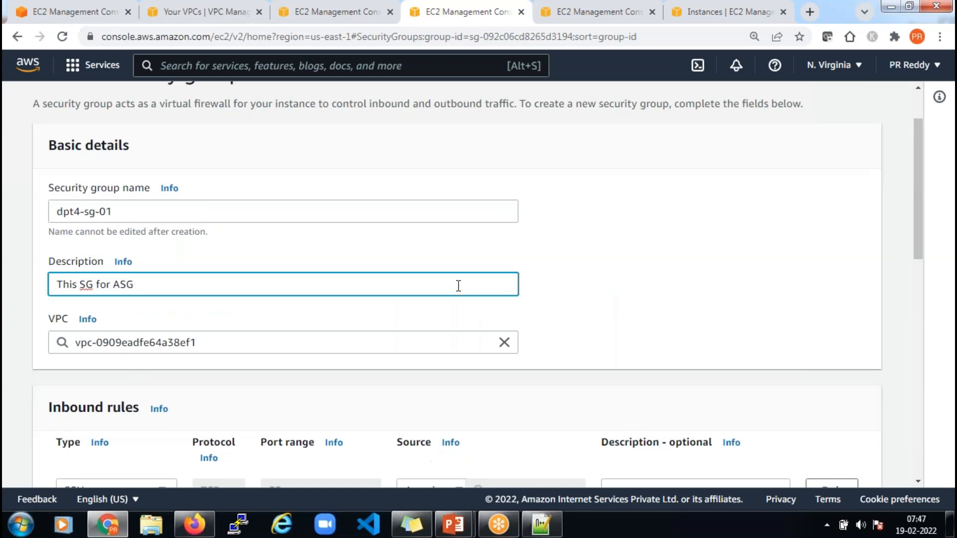
pyautogui.scroll(-5, 662, 364)
pyautogui.scroll(-5, 663, 367)
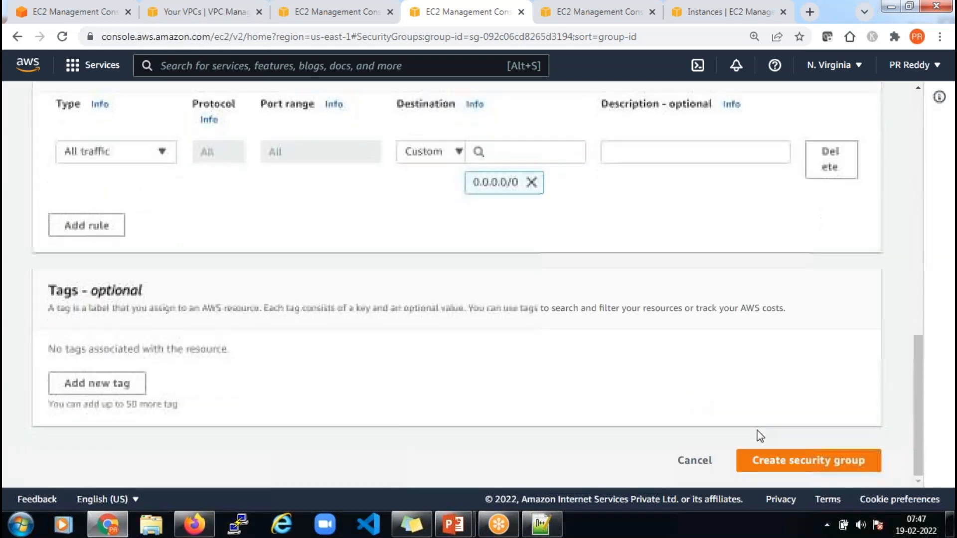
# Create security group dpt4-sg-01 and return to the Launch configurations list
pyautogui.click(794, 461)
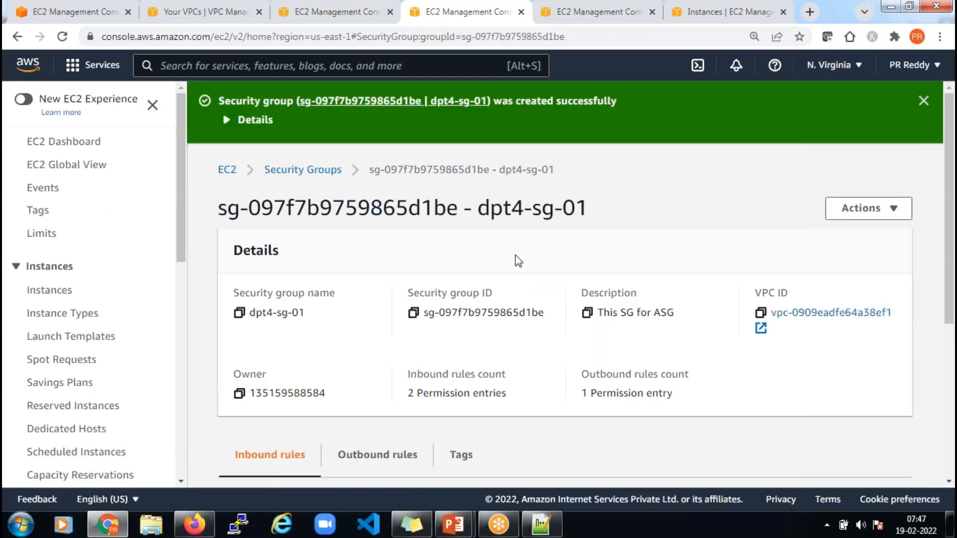
pyautogui.click(323, 12)
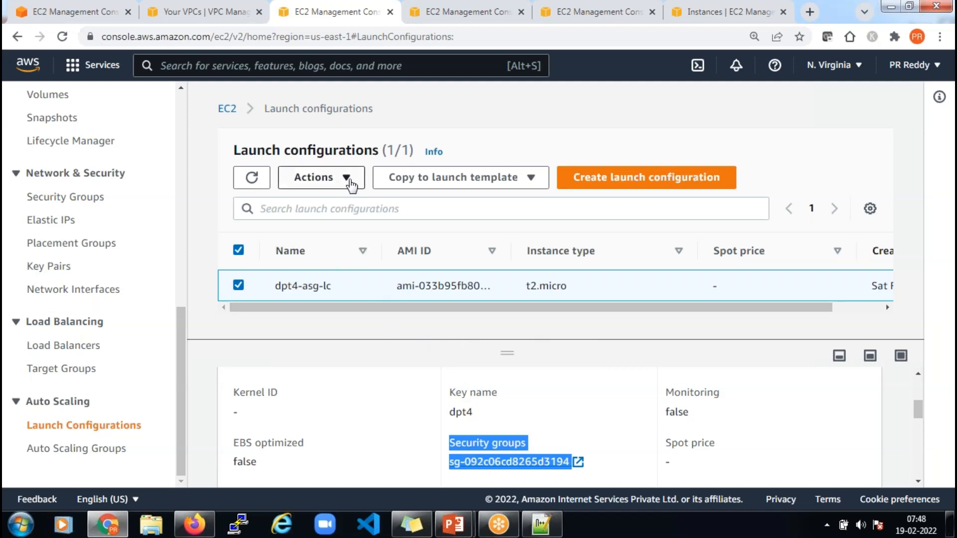
# Copy launch configuration dpt4-asg-lc and rename the copy dpt4-asg-lc-01-new
pyautogui.click(349, 180)
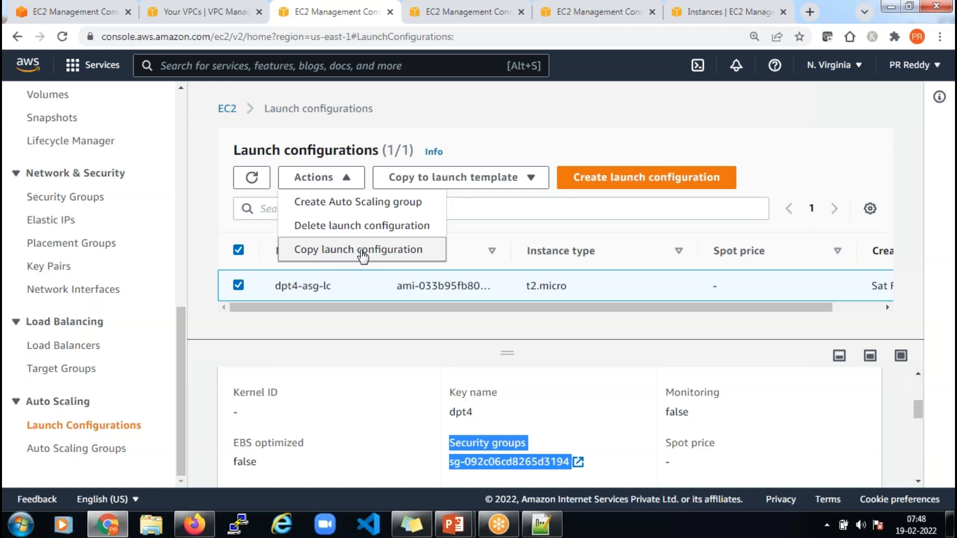
pyautogui.click(361, 254)
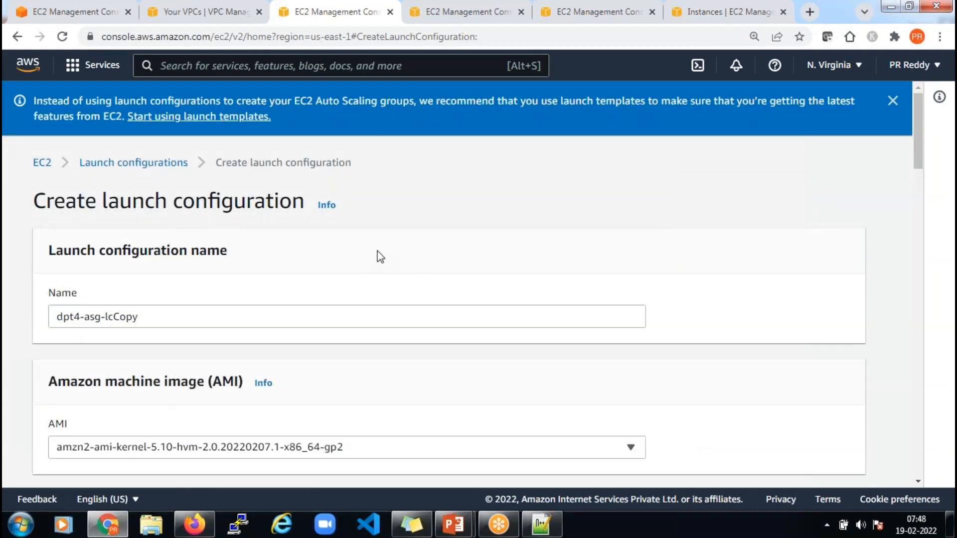
pyautogui.click(190, 319)
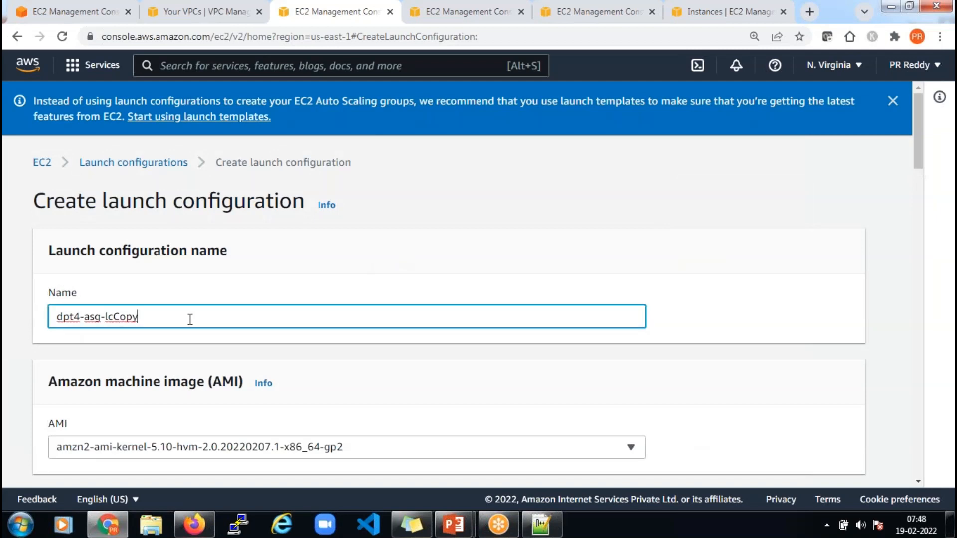
pyautogui.press('BackSpace')
pyautogui.press('BackSpace')
pyautogui.press('BackSpace')
pyautogui.write('-01-ne')
# Expand the copy's Advanced details and scroll down to its security groups
pyautogui.scroll(-3, 319, 333)
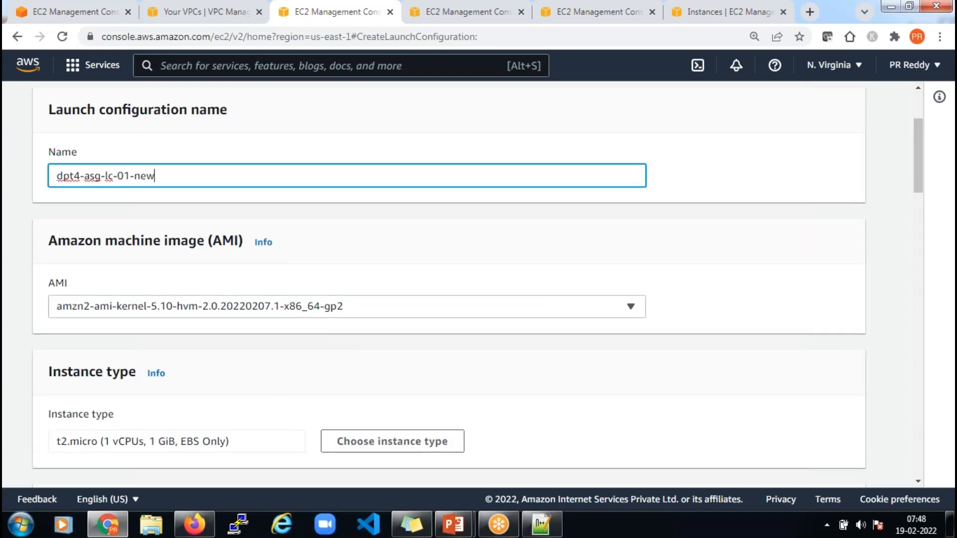
pyautogui.scroll(-7, 235, 315)
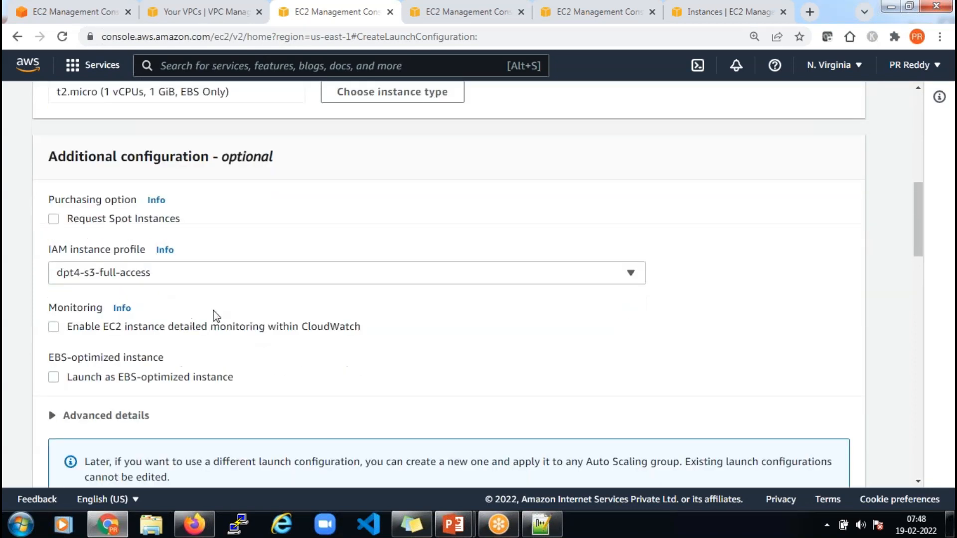
pyautogui.scroll(-5, 213, 316)
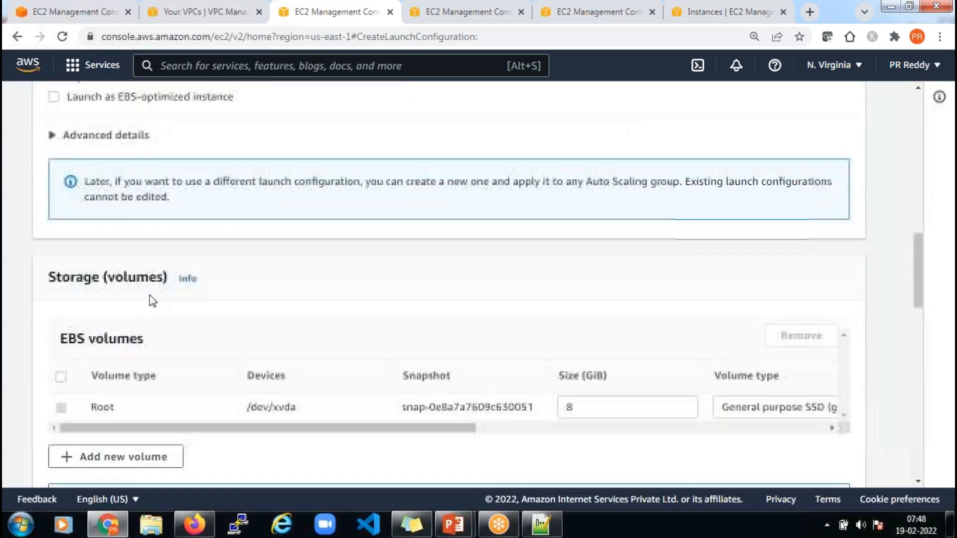
pyautogui.click(55, 135)
pyautogui.scroll(-4, 288, 355)
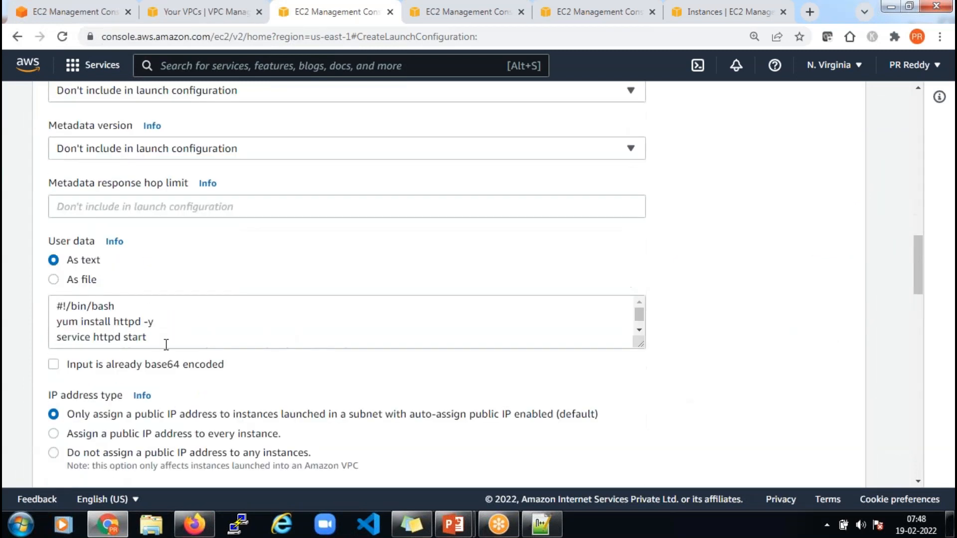
pyautogui.scroll(-8, 223, 379)
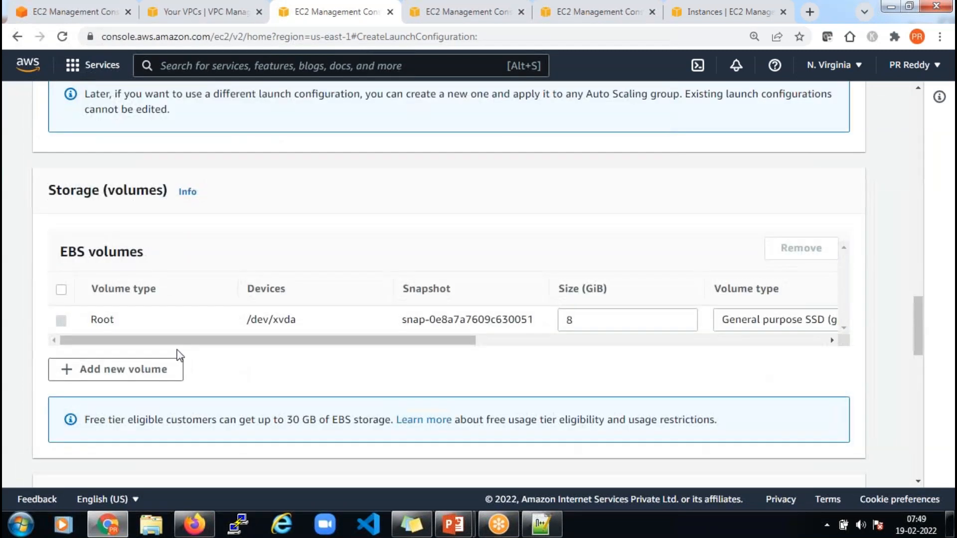
pyautogui.scroll(-3, 225, 349)
pyautogui.scroll(-4, 218, 355)
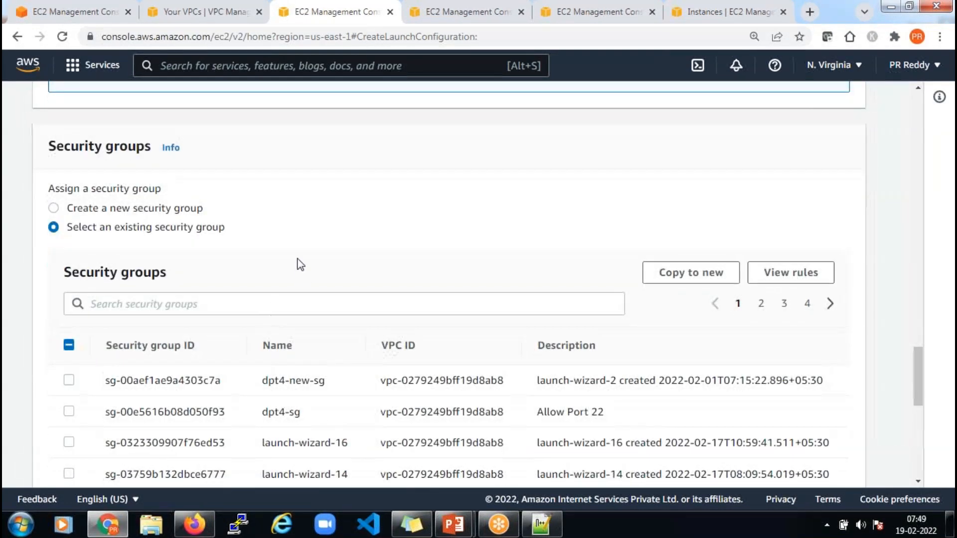
# Replace AutoScaling-Security-Group-1 with dpt4-sg-01 as the launch configuration's security group
pyautogui.scroll(-2, 479, 201)
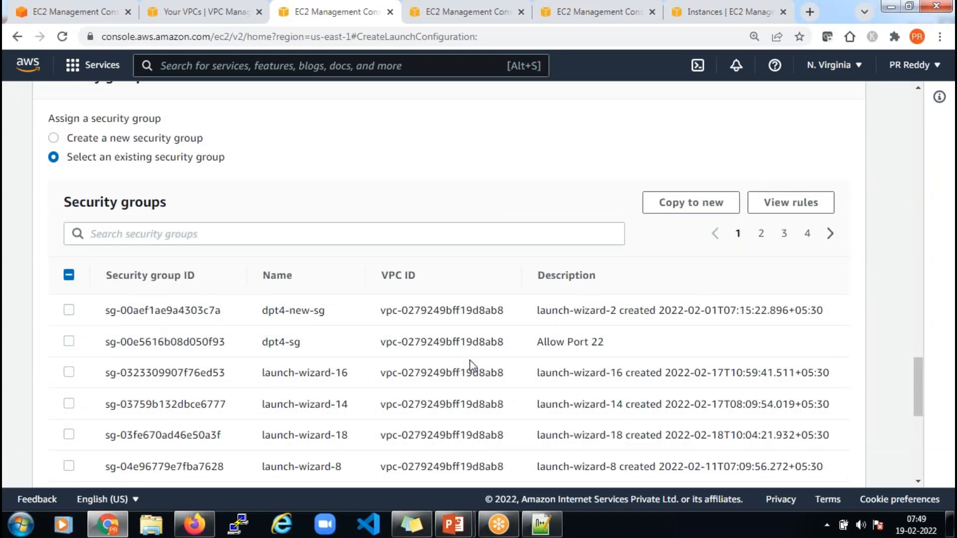
pyautogui.scroll(-4, 454, 366)
pyautogui.scroll(4, 293, 273)
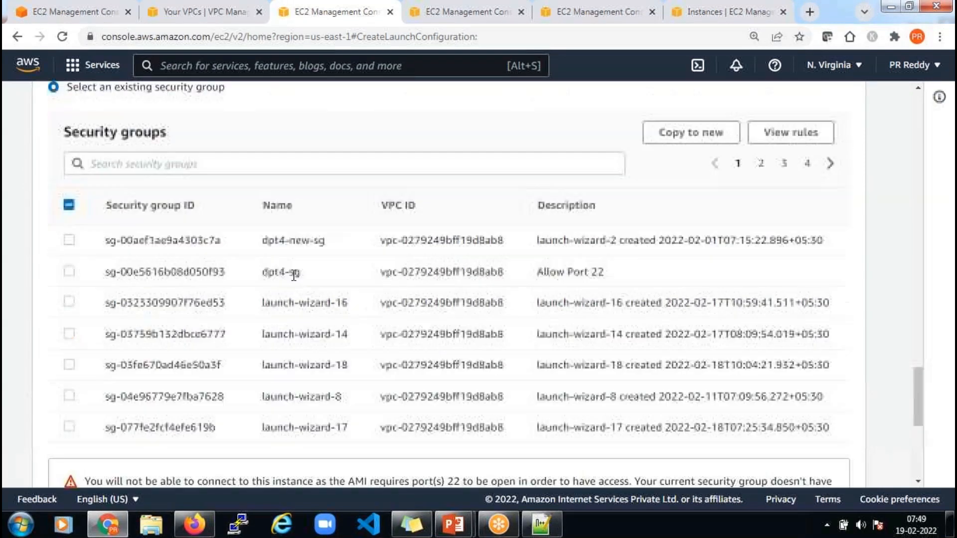
pyautogui.scroll(-3, 515, 324)
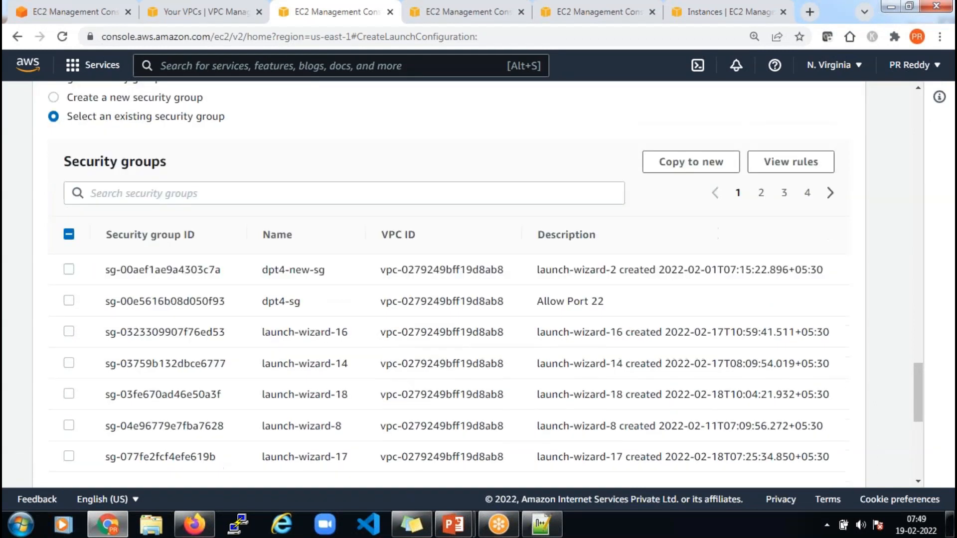
pyautogui.scroll(1, 515, 325)
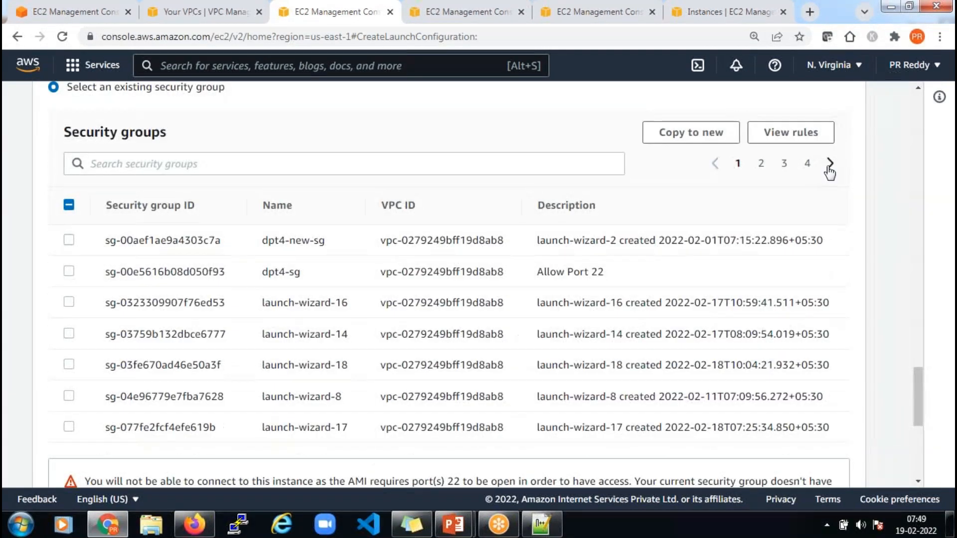
pyautogui.click(829, 166)
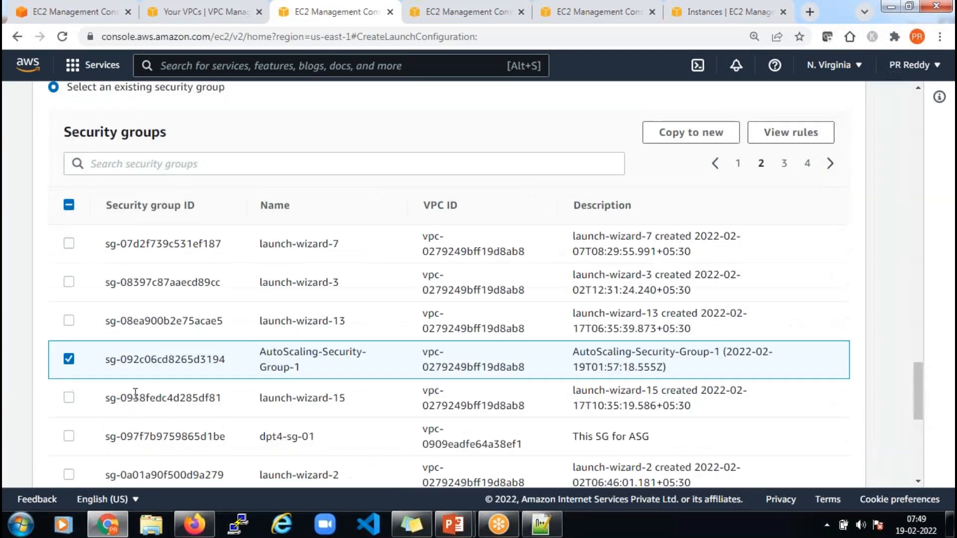
pyautogui.click(70, 360)
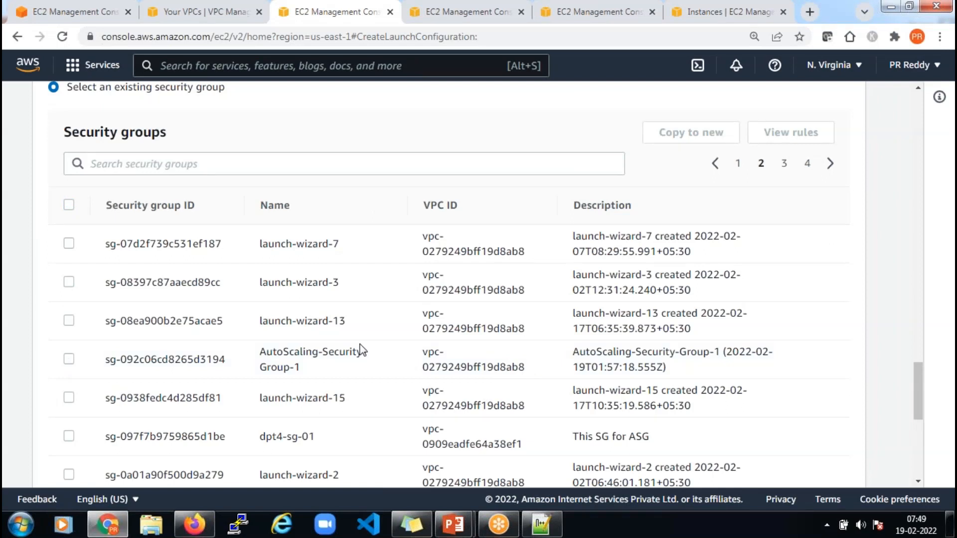
pyautogui.click(714, 163)
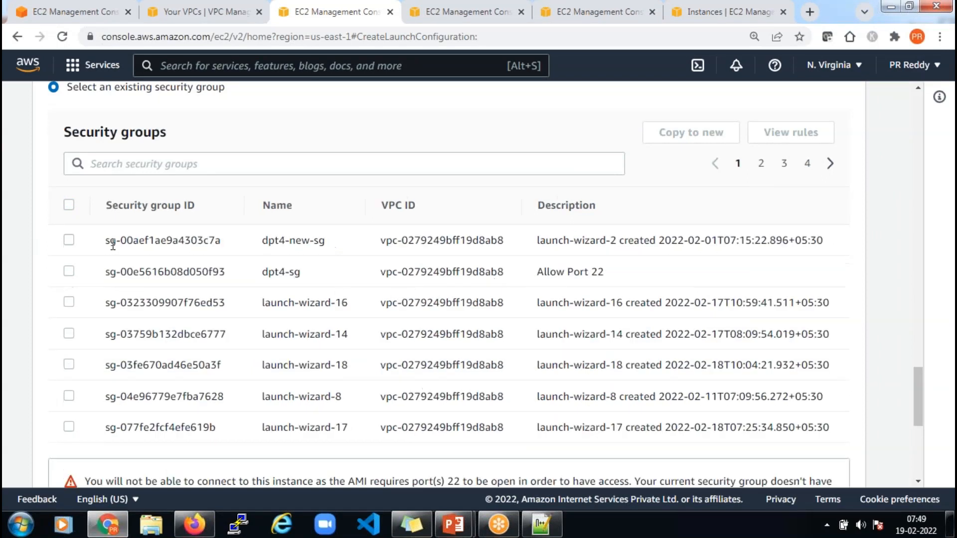
pyautogui.click(69, 241)
pyautogui.click(69, 240)
pyautogui.click(830, 165)
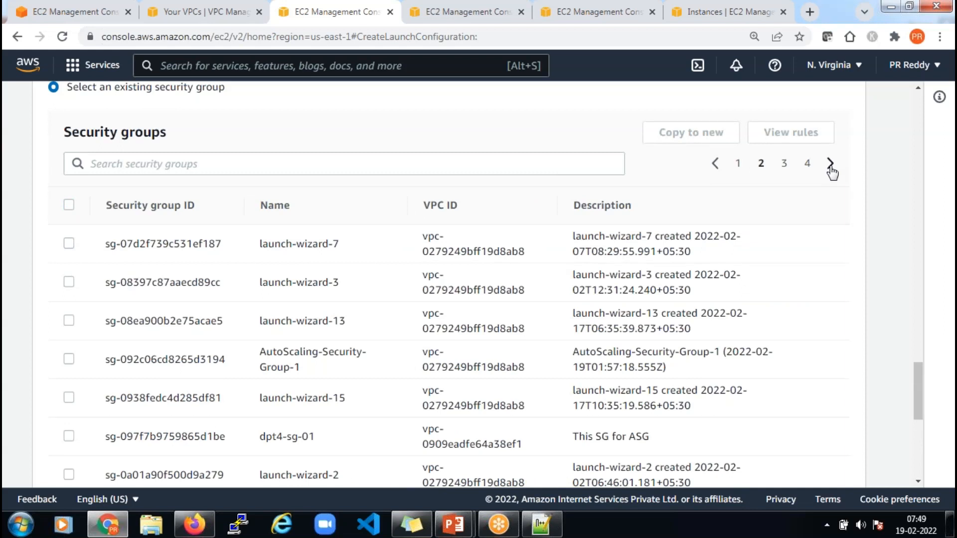
pyautogui.click(69, 437)
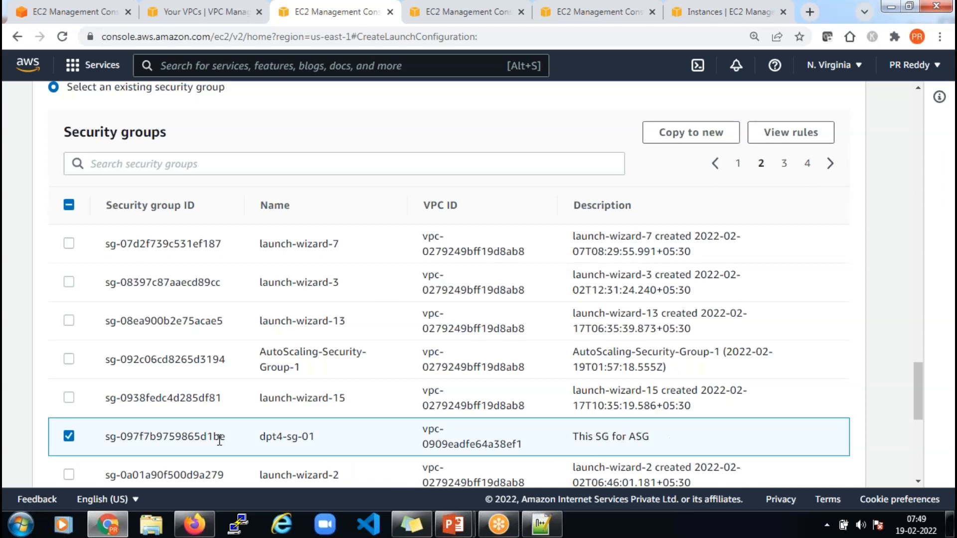
# Acknowledge the dpt4 key pair and create launch configuration dpt4-asg-lc-01-new
pyautogui.scroll(-3, 504, 458)
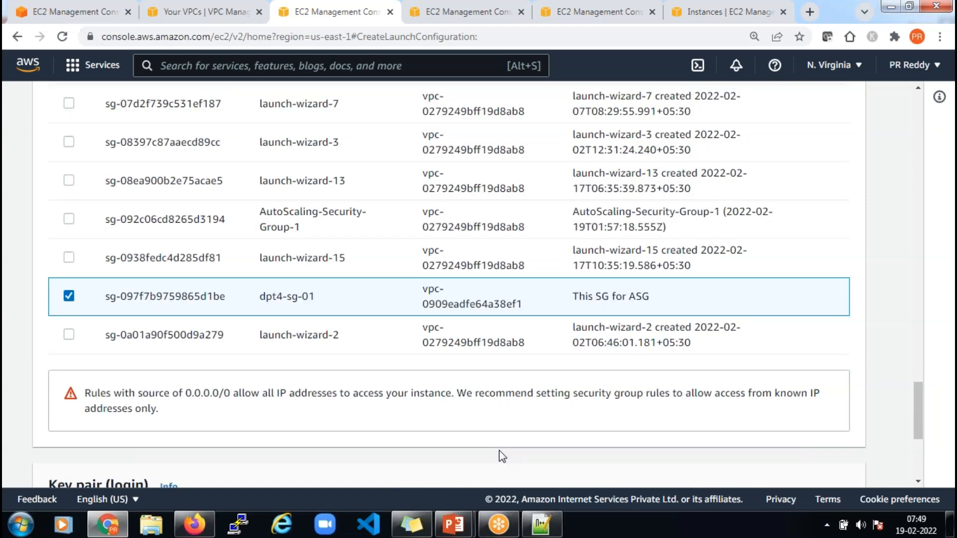
pyautogui.scroll(-5, 499, 449)
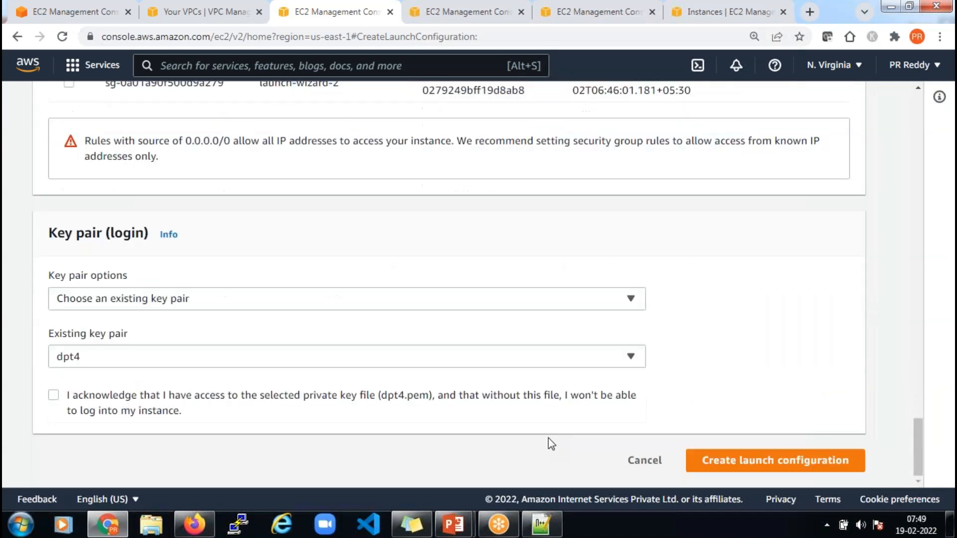
pyautogui.click(53, 394)
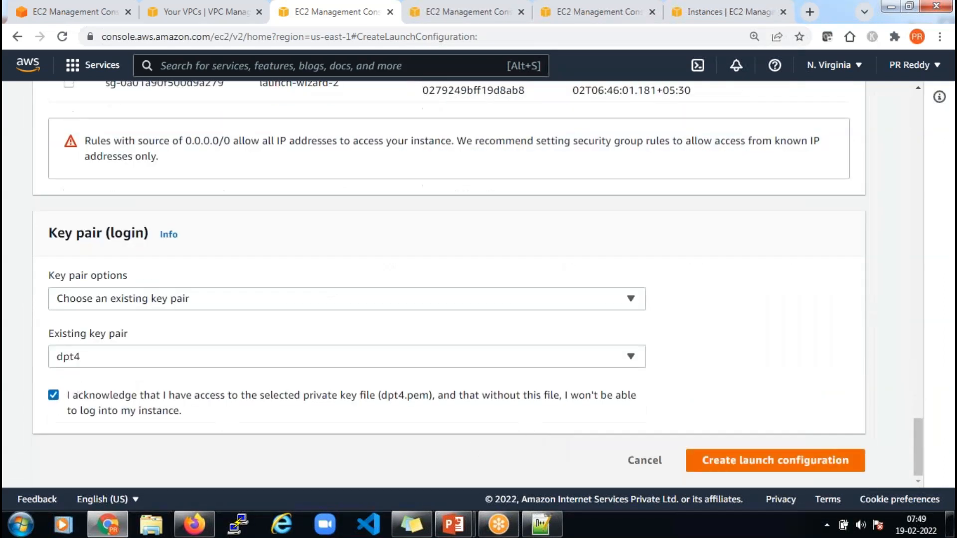
pyautogui.click(804, 461)
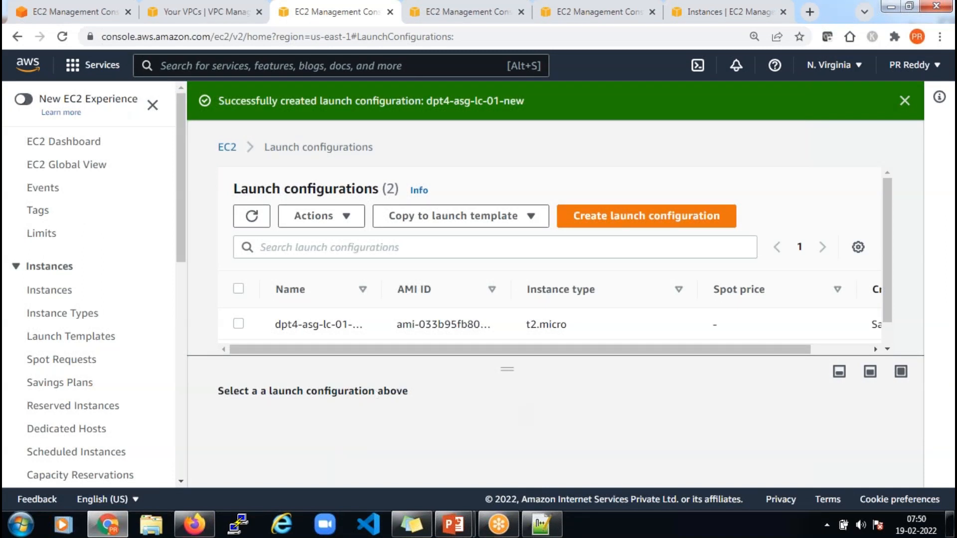
# Go to Auto Scaling Groups and start a new Create Auto Scaling group wizard
pyautogui.scroll(-10, 68, 241)
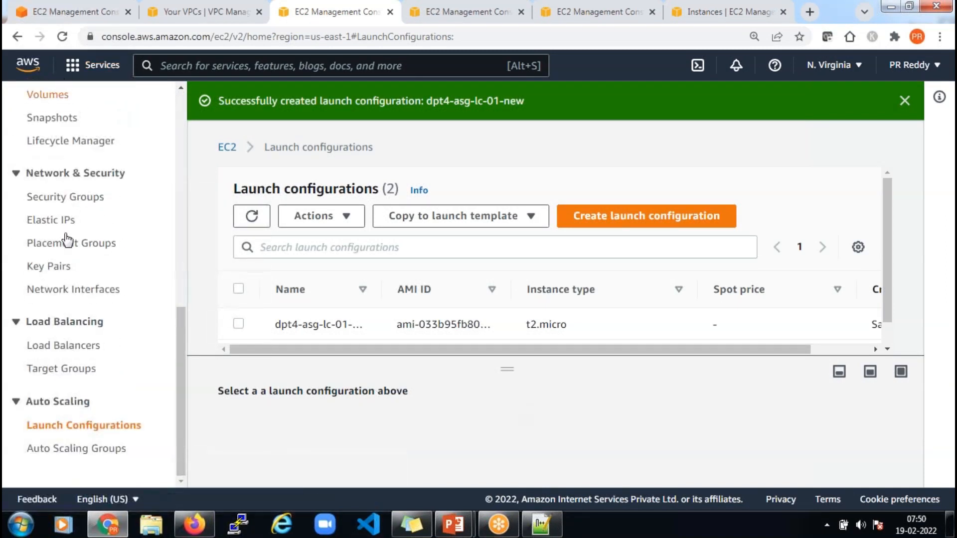
pyautogui.click(70, 451)
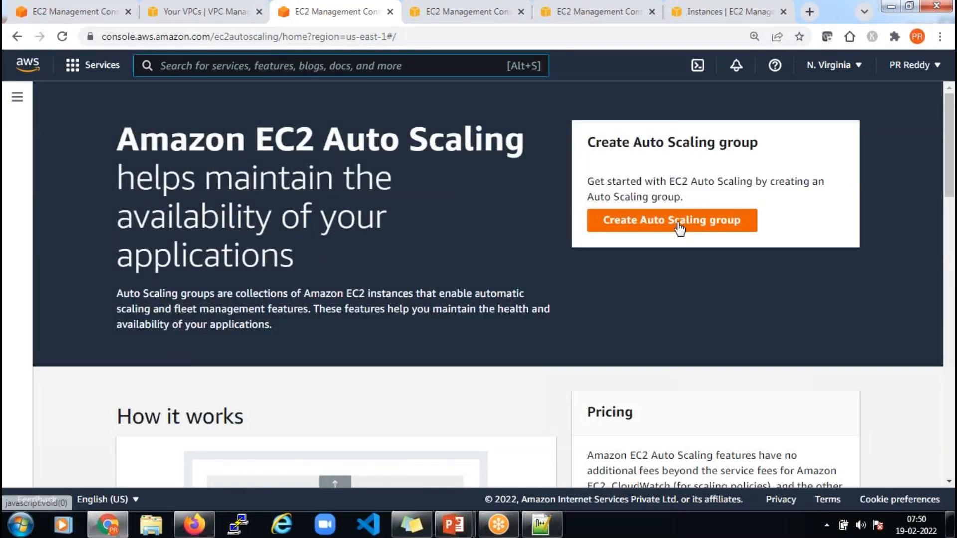
pyautogui.click(680, 229)
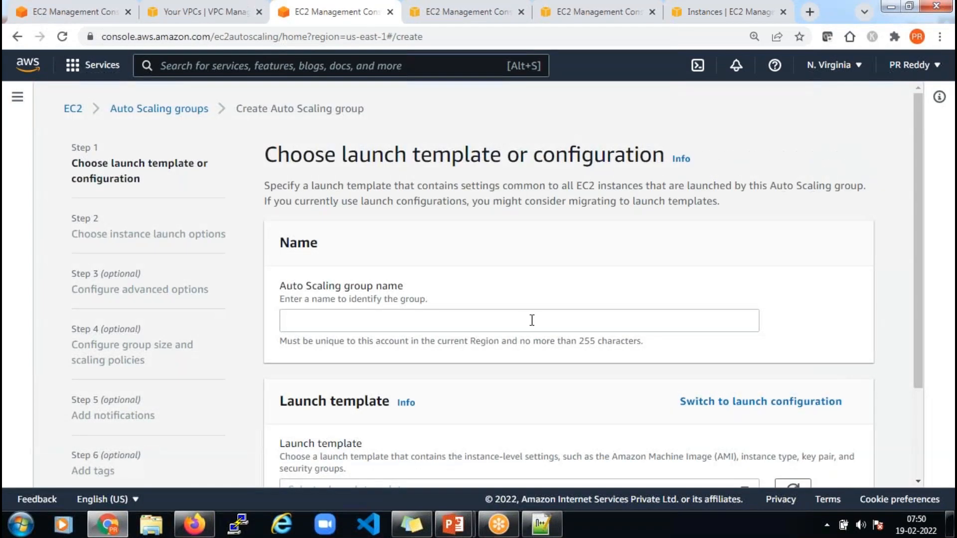
# Name the group dpt4-asg-01 and base it on launch configuration dpt4-asg-lc-01-new
pyautogui.scroll(-4, 105, 279)
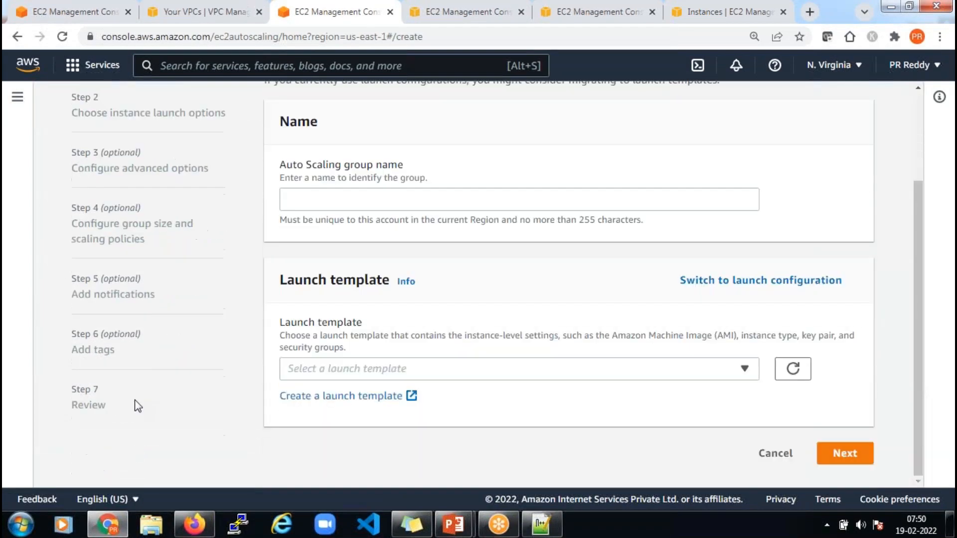
pyautogui.scroll(4, 246, 274)
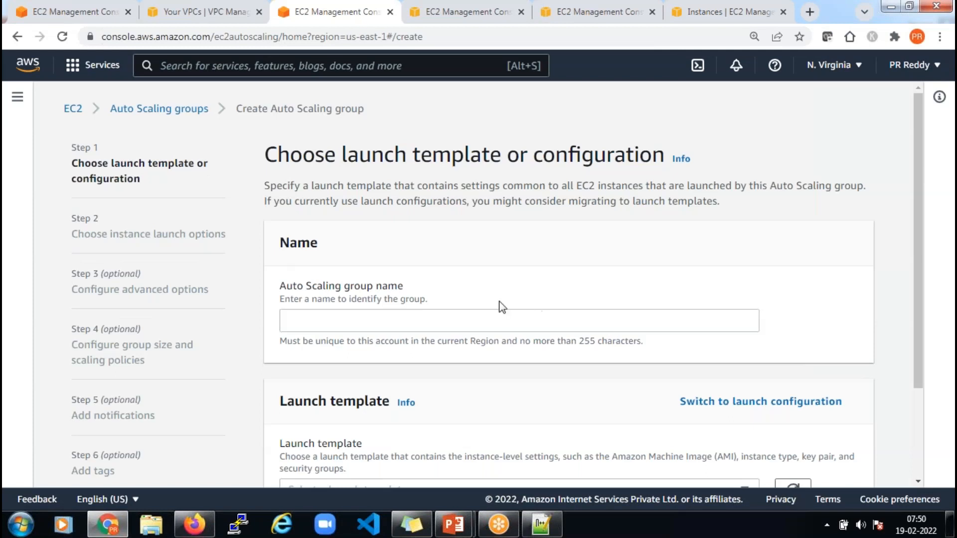
pyautogui.scroll(-3, 447, 199)
pyautogui.click(447, 200)
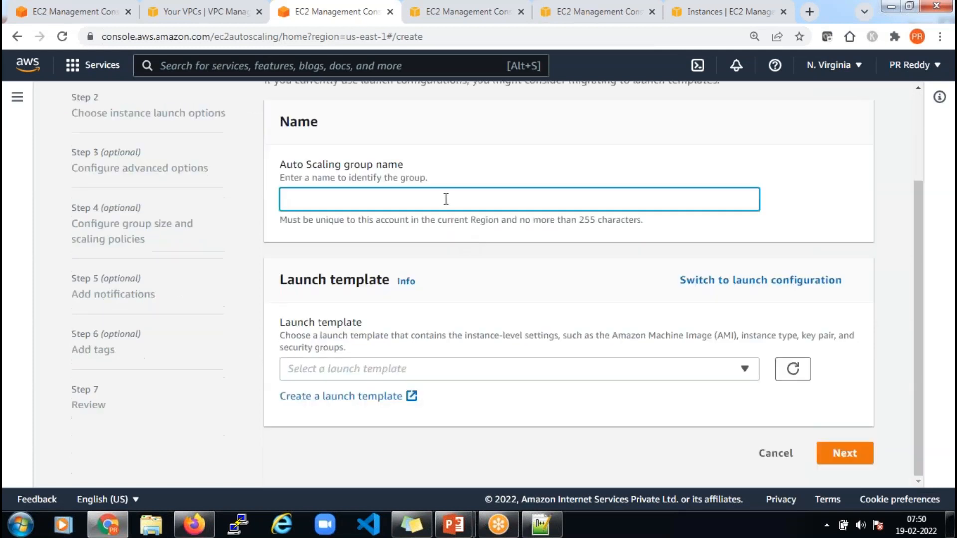
pyautogui.write('dpt4-asg-01')
pyautogui.click(778, 281)
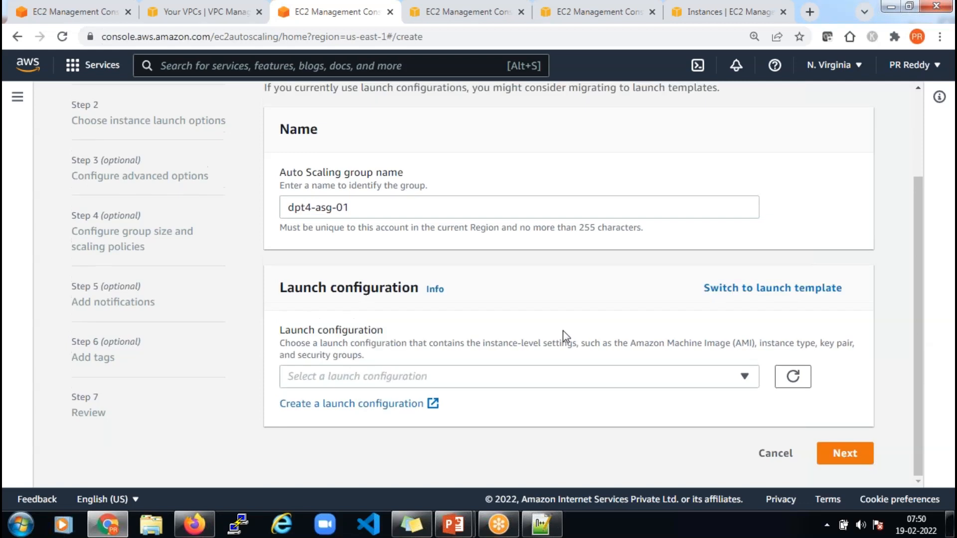
pyautogui.click(501, 376)
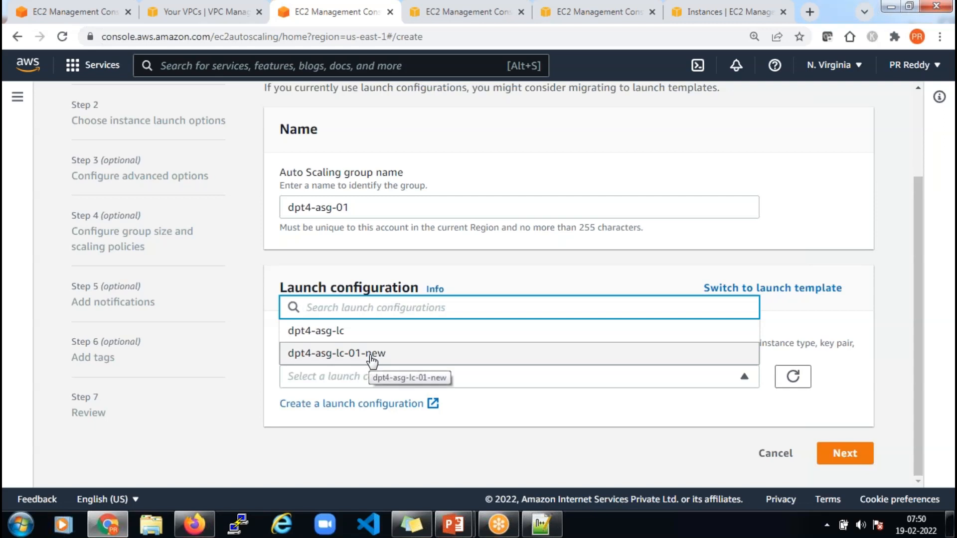
pyautogui.click(371, 356)
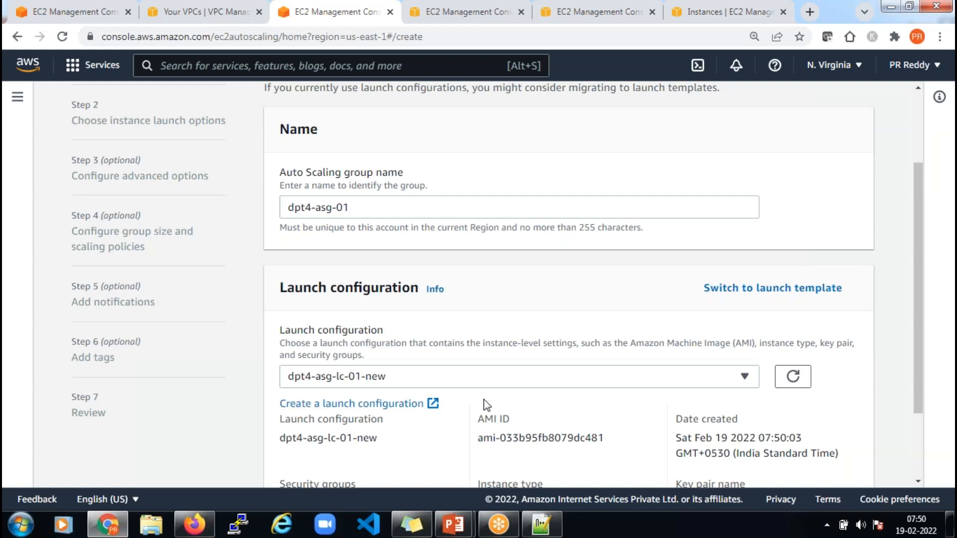
pyautogui.scroll(-2, 487, 404)
# Place the group in VPC dpt4-vpc-01 on subnets dpt4-priv-01 (1a) and dpt4-priv-02 (1b)
pyautogui.click(827, 455)
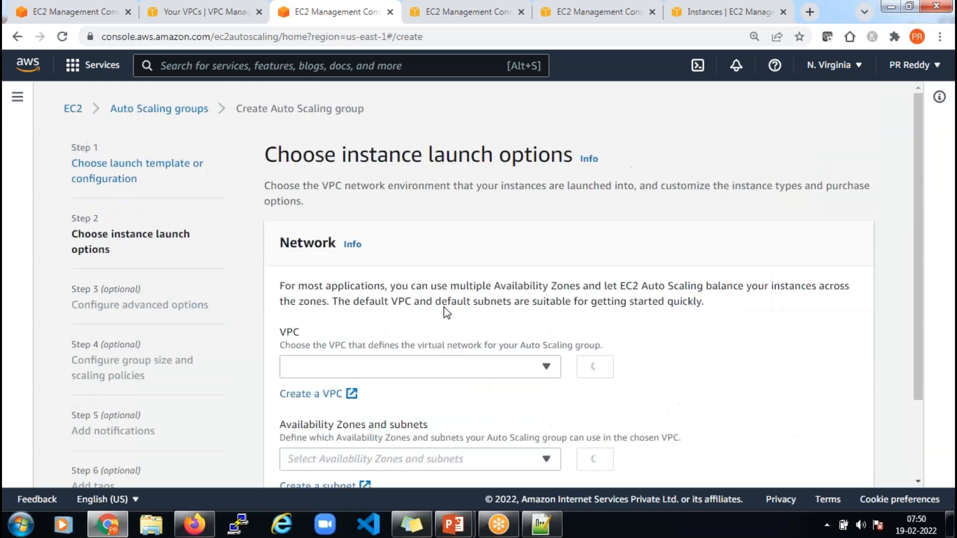
pyautogui.click(423, 370)
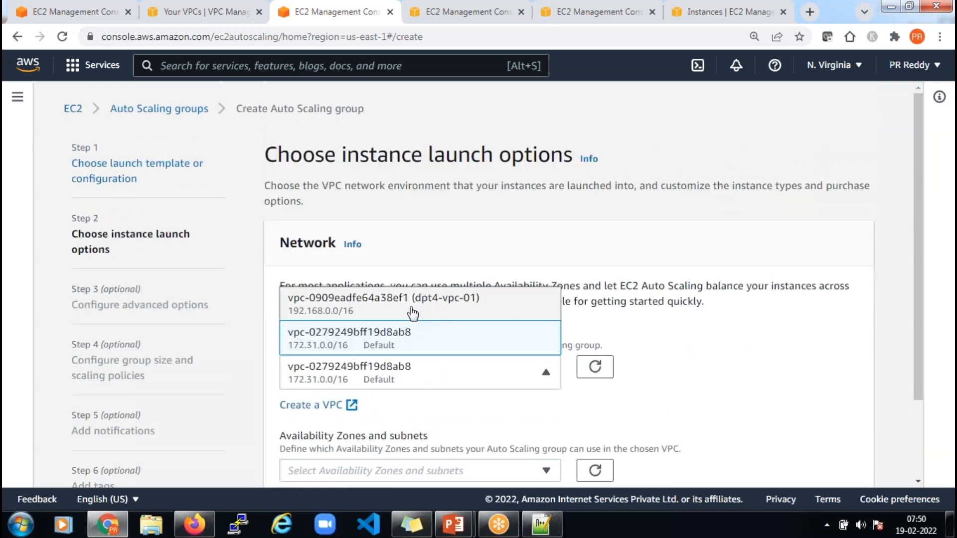
pyautogui.click(412, 313)
pyautogui.scroll(-2, 424, 369)
pyautogui.click(432, 372)
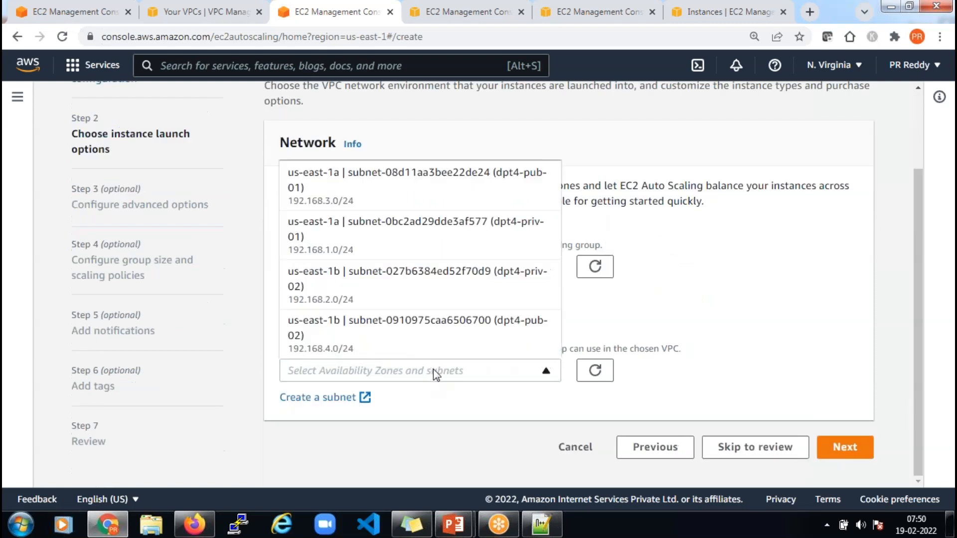
pyautogui.click(449, 232)
pyautogui.click(466, 374)
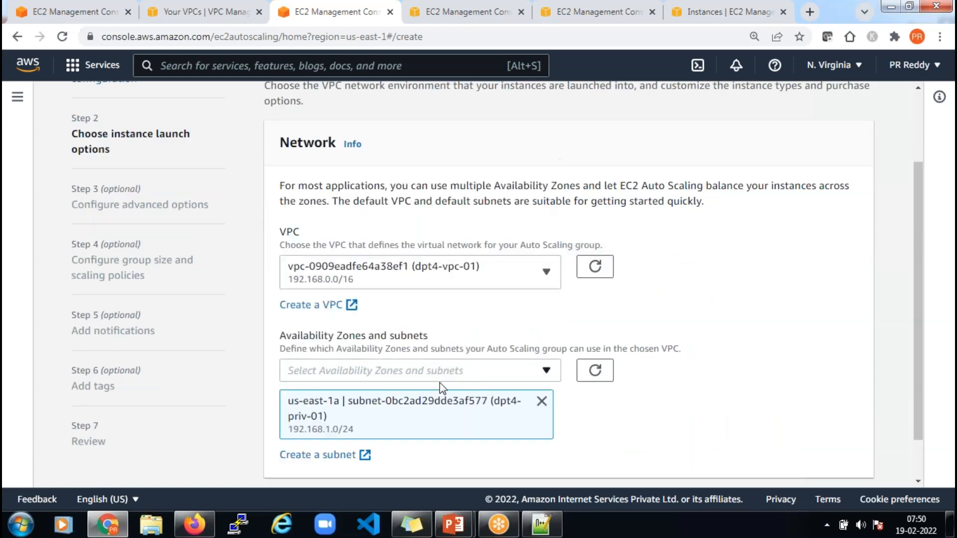
pyautogui.click(441, 373)
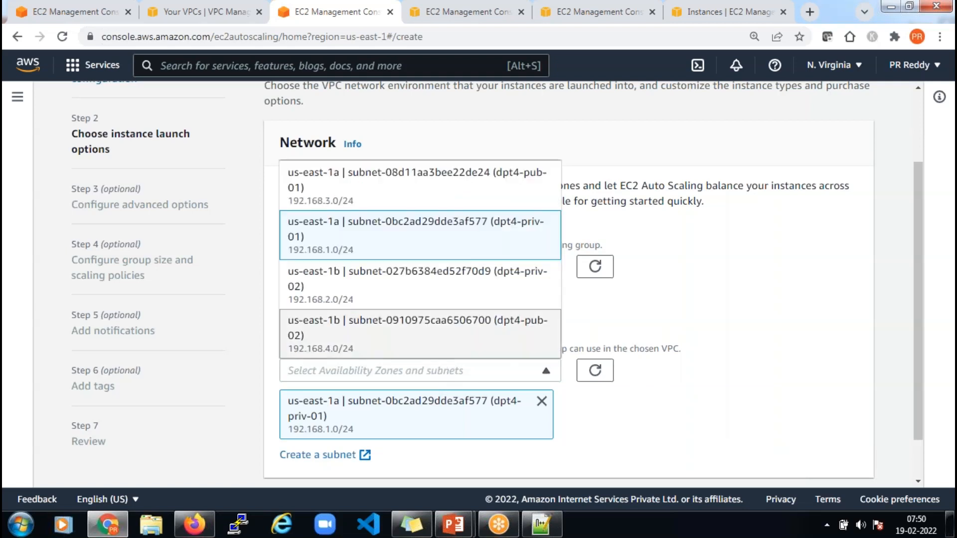
pyautogui.click(415, 279)
# Keep 'No load balancer' and advance to the group size and scaling step
pyautogui.scroll(-3, 777, 334)
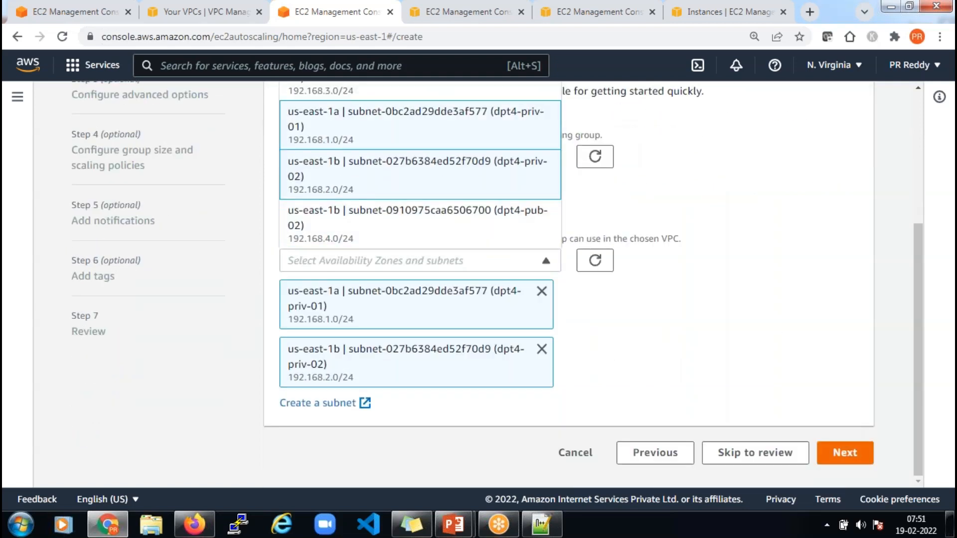
pyautogui.click(845, 449)
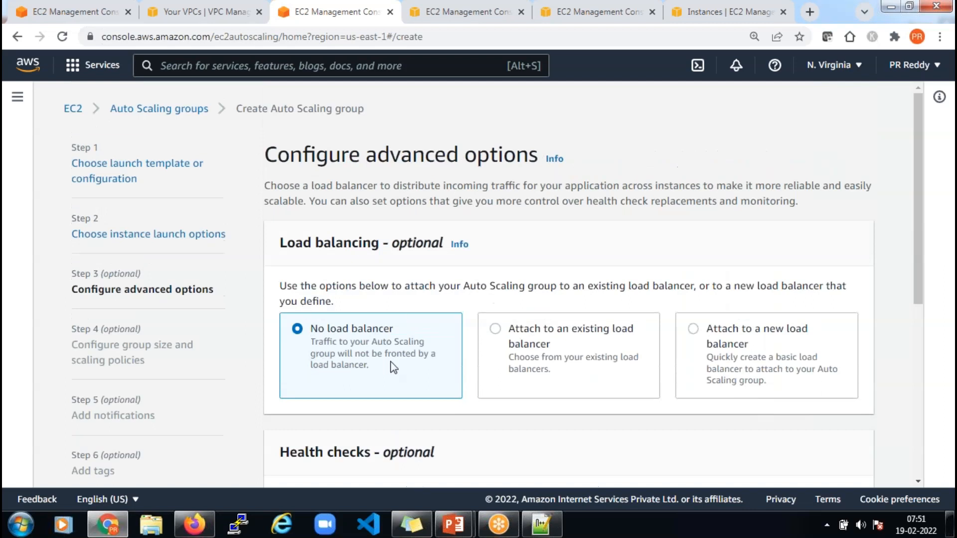
pyautogui.scroll(-1, 584, 373)
pyautogui.scroll(-5, 583, 371)
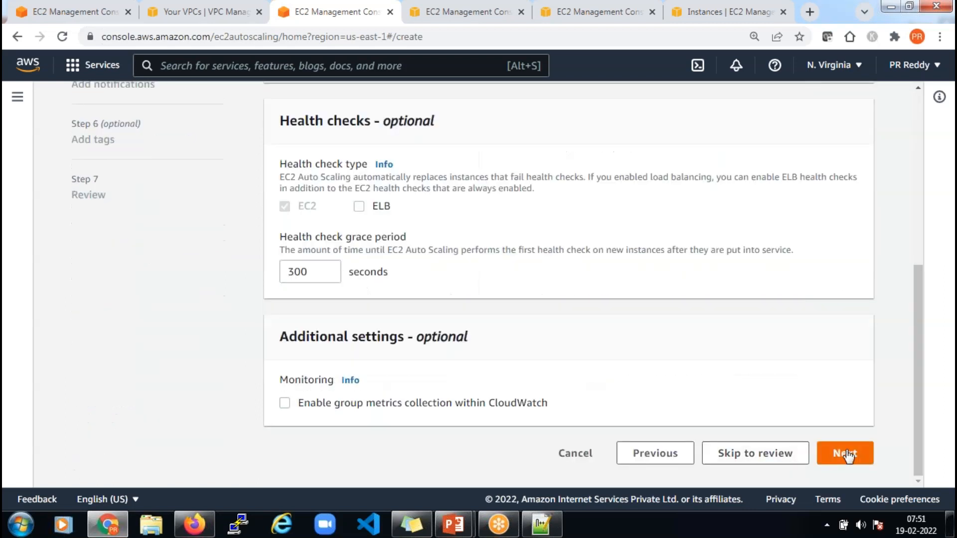
pyautogui.click(845, 454)
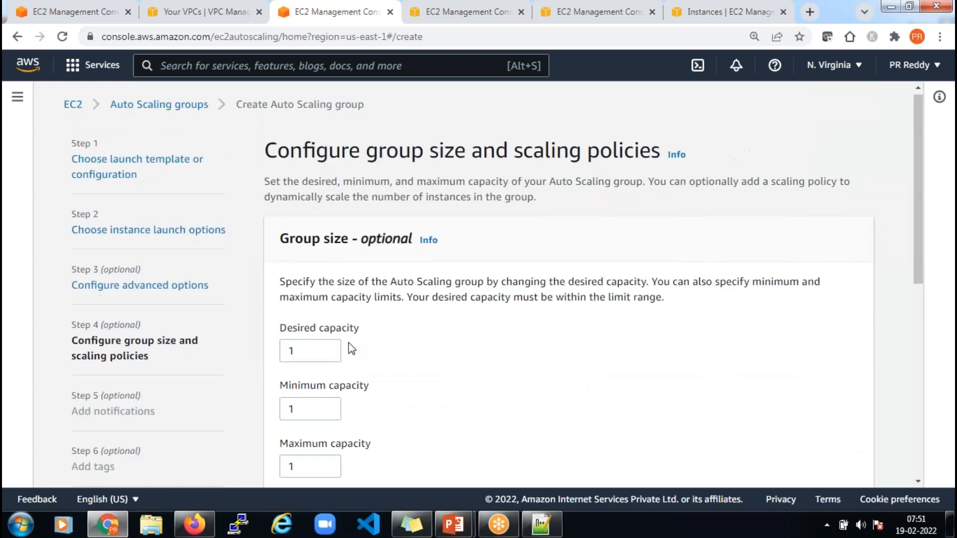
# Set the group's maximum capacity to 6
pyautogui.scroll(-3, 348, 344)
pyautogui.click(302, 331)
pyautogui.press('BackSpace')
pyautogui.write('0')
pyautogui.press('BackSpace')
pyautogui.write('6')
# Choose a target tracking scaling policy with target value 80, then add a notification entry
pyautogui.scroll(-4, 393, 335)
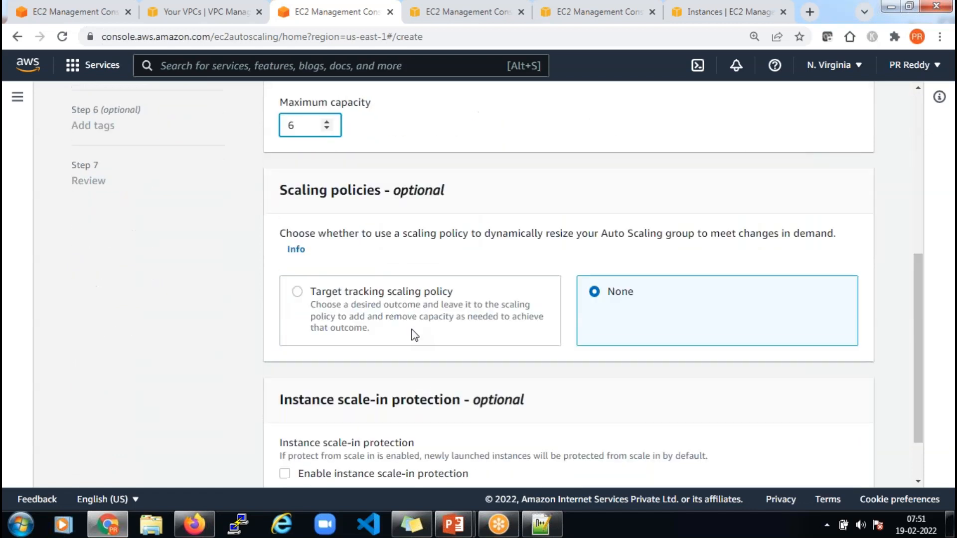
pyautogui.click(375, 313)
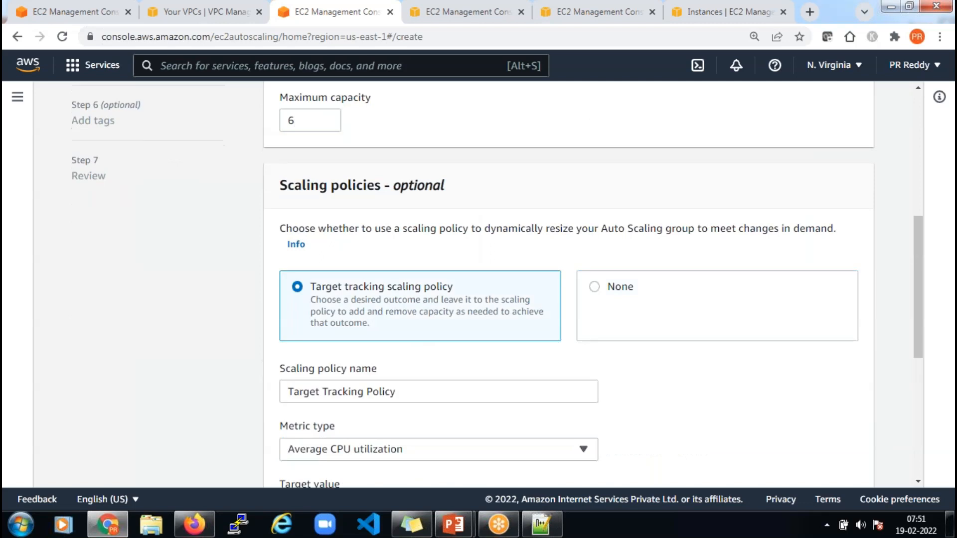
pyautogui.scroll(-4, 393, 314)
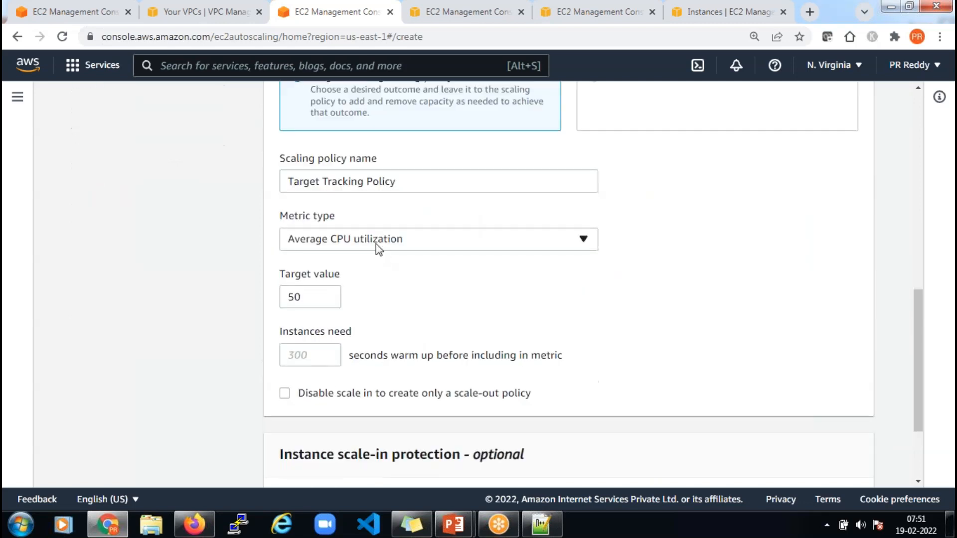
pyautogui.doubleClick(298, 295)
pyautogui.write('80')
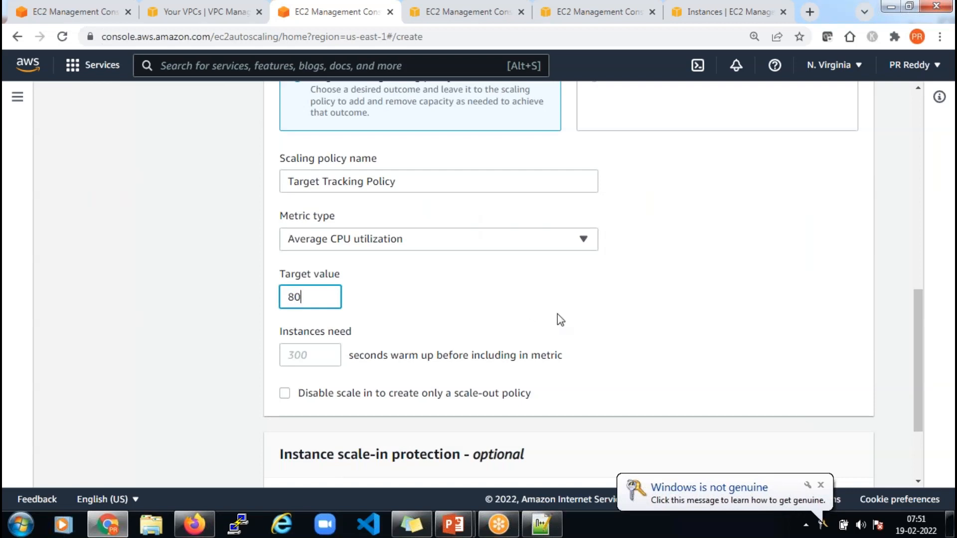
pyautogui.scroll(-3, 560, 319)
pyautogui.click(854, 452)
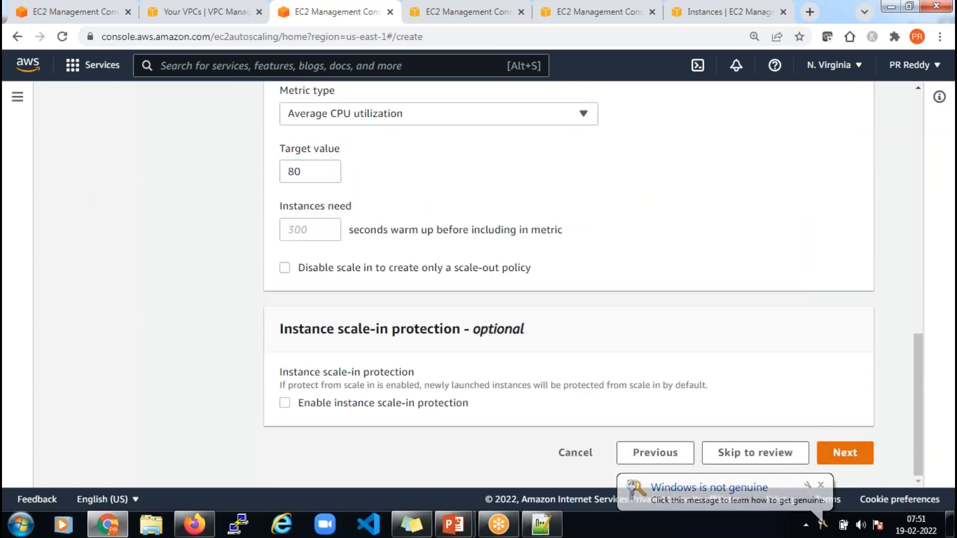
pyautogui.click(344, 232)
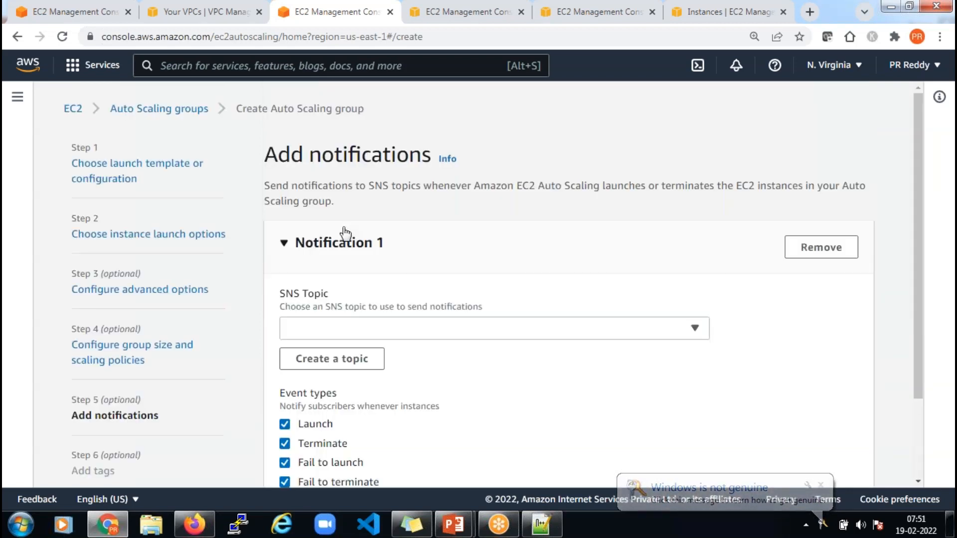
# Send the group's notifications to the SNS topic cpu-utilization-topic
pyautogui.click(355, 336)
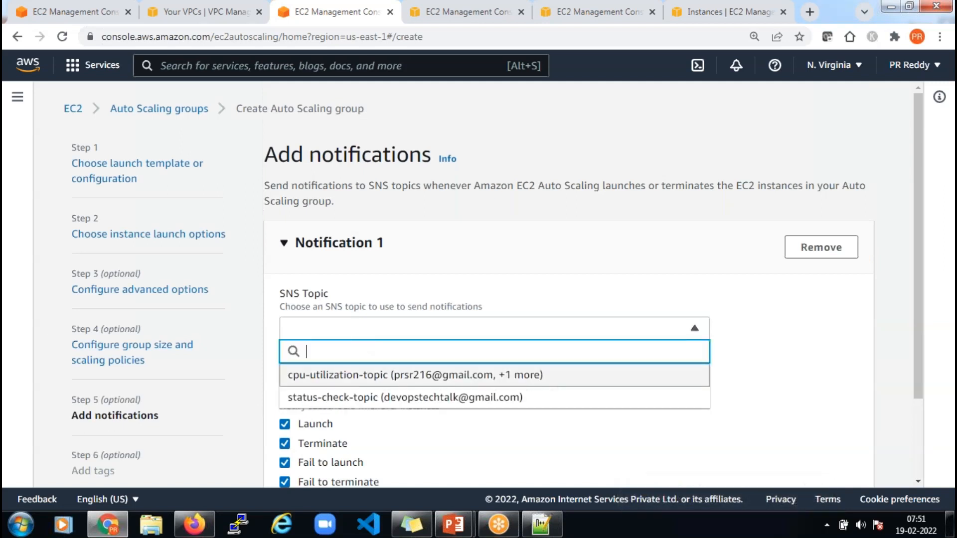
pyautogui.click(415, 375)
pyautogui.scroll(-2, 545, 372)
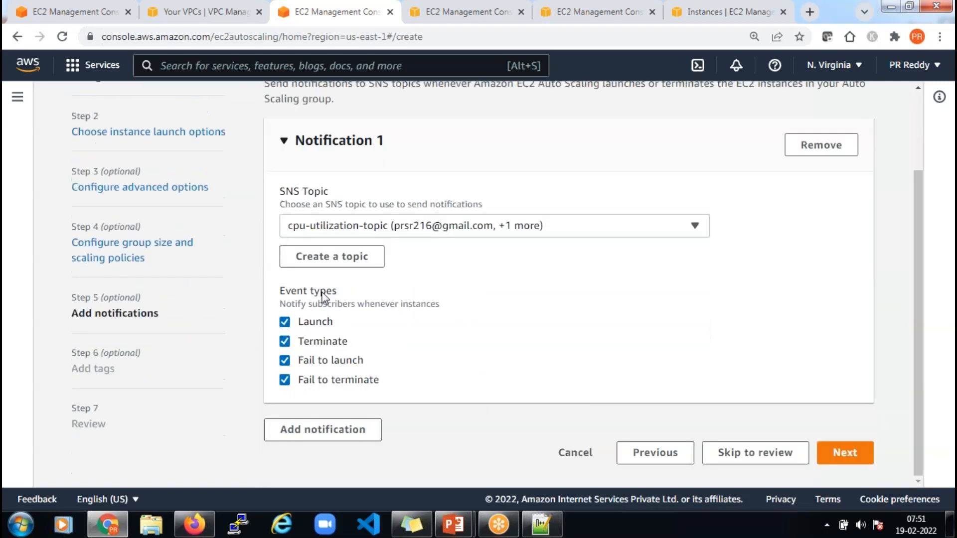
pyautogui.click(846, 459)
# Add a tag with key Name and value dpt4-asg
pyautogui.click(333, 394)
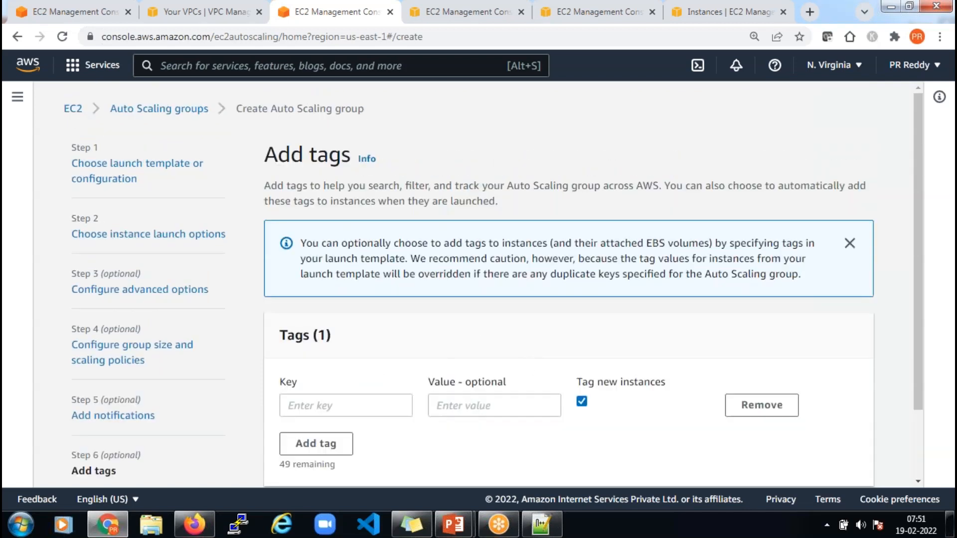
pyautogui.click(342, 402)
pyautogui.write('Name')
pyautogui.press('Tab')
pyautogui.write('dpD')
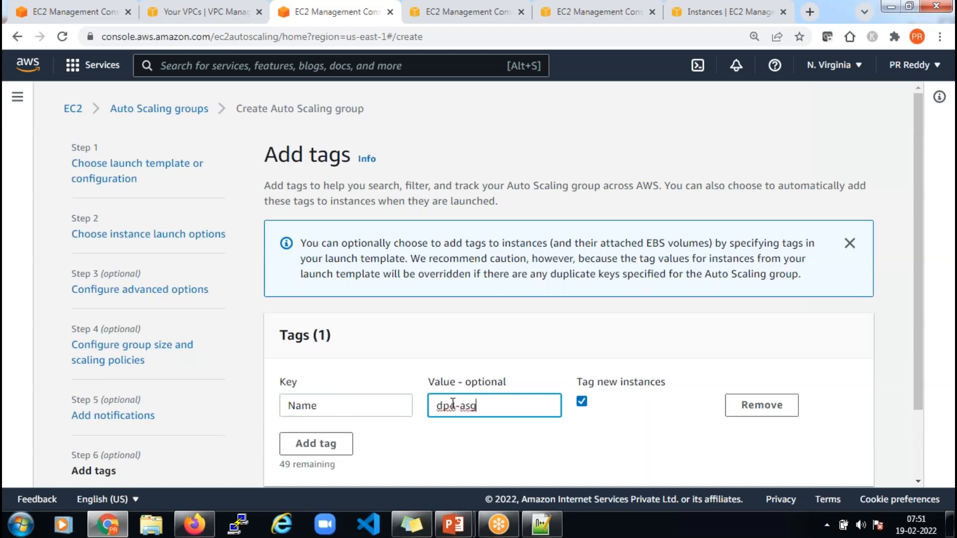
pyautogui.write('t')
# Review the settings and create the Auto Scaling group dpt4-asg-01
pyautogui.scroll(-3, 570, 425)
pyautogui.click(850, 436)
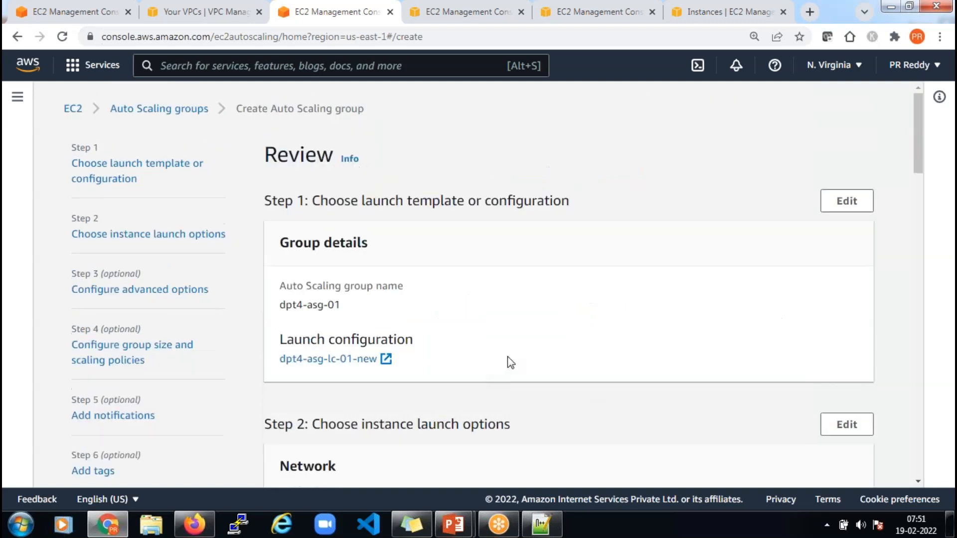
pyautogui.scroll(-15, 508, 356)
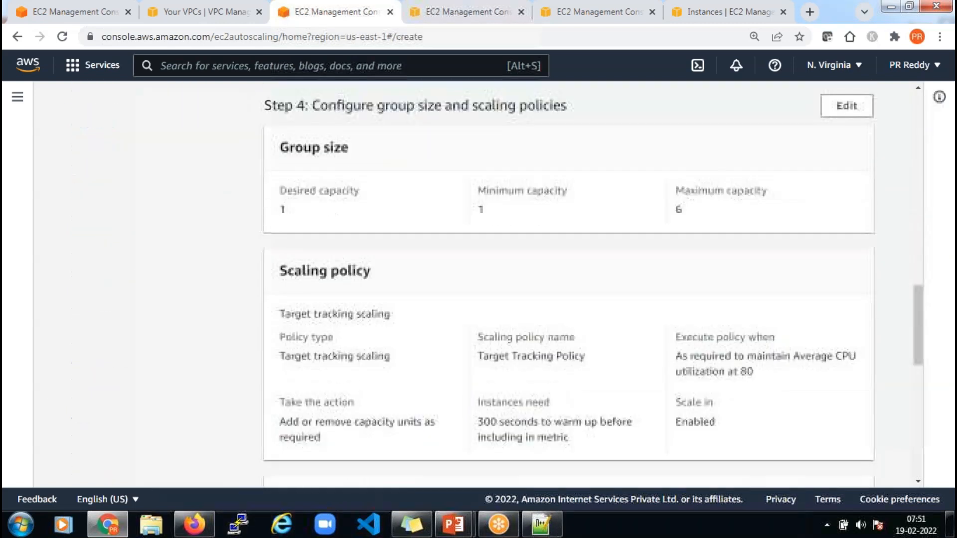
pyautogui.scroll(-10, 677, 417)
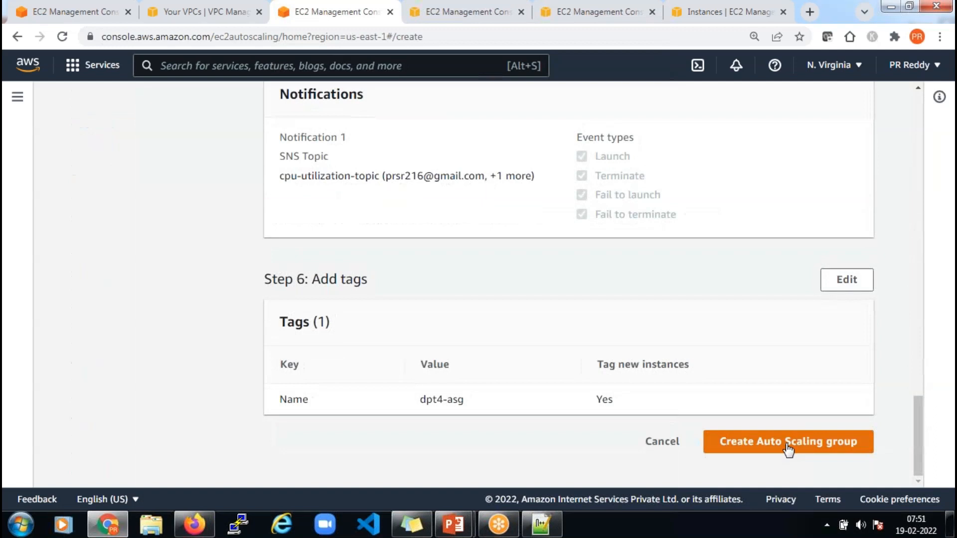
pyautogui.click(788, 444)
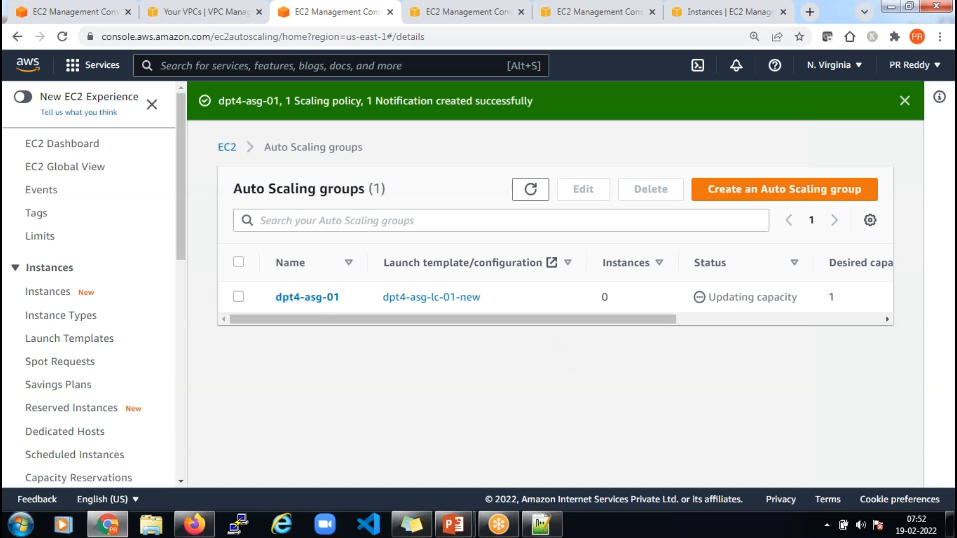
# Select dpt4-asg-01 and check its Updating capacity status with 0 instances
pyautogui.moveTo(600, 325); pyautogui.dragTo(768, 318)
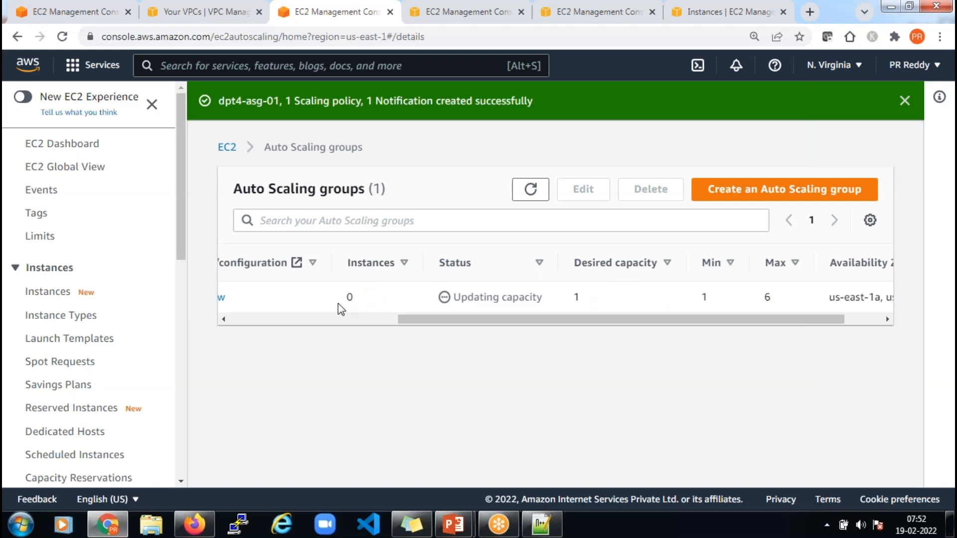
pyautogui.click(361, 303)
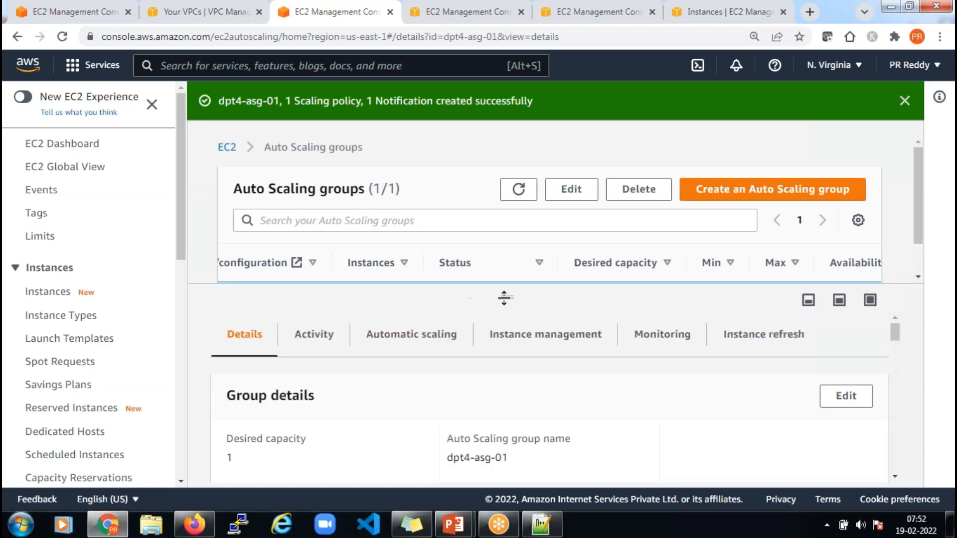
pyautogui.moveTo(509, 301); pyautogui.dragTo(508, 358)
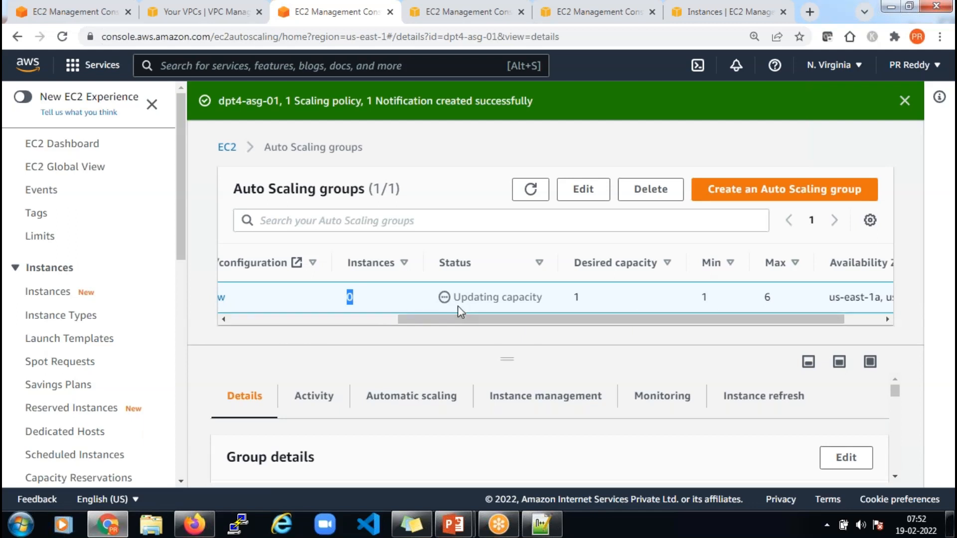
pyautogui.moveTo(460, 297); pyautogui.dragTo(538, 297)
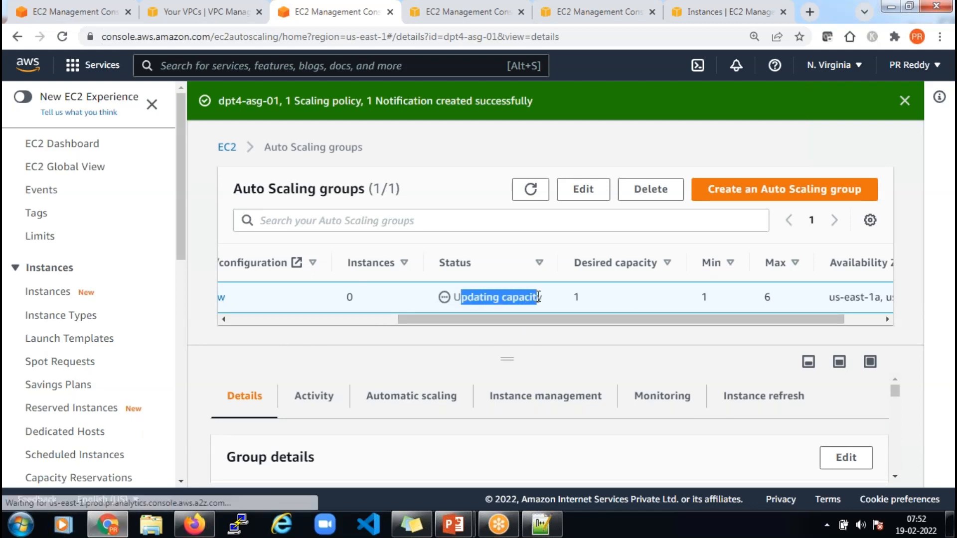
pyautogui.moveTo(336, 295); pyautogui.dragTo(369, 300)
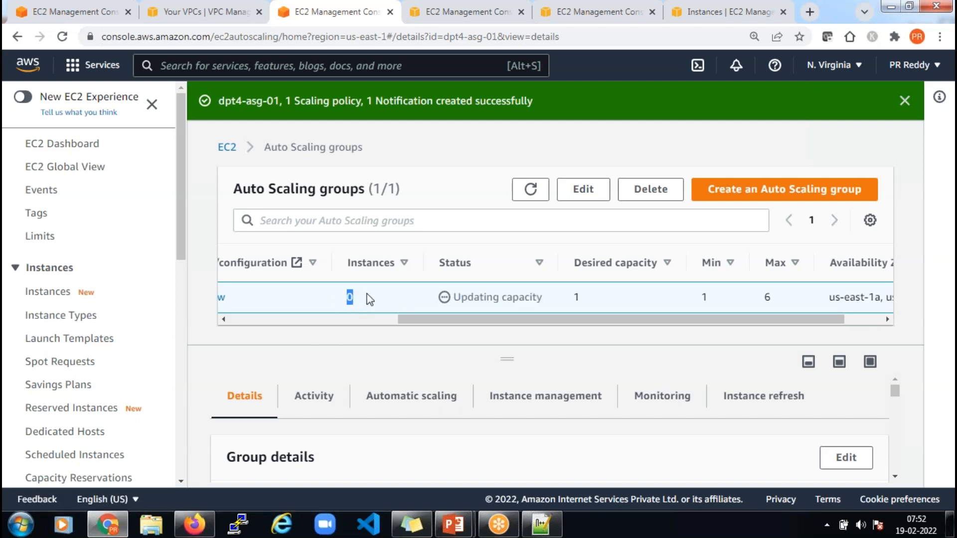
# Refresh the Auto Scaling groups until dpt4-asg-01 shows 1 instance
pyautogui.click(530, 194)
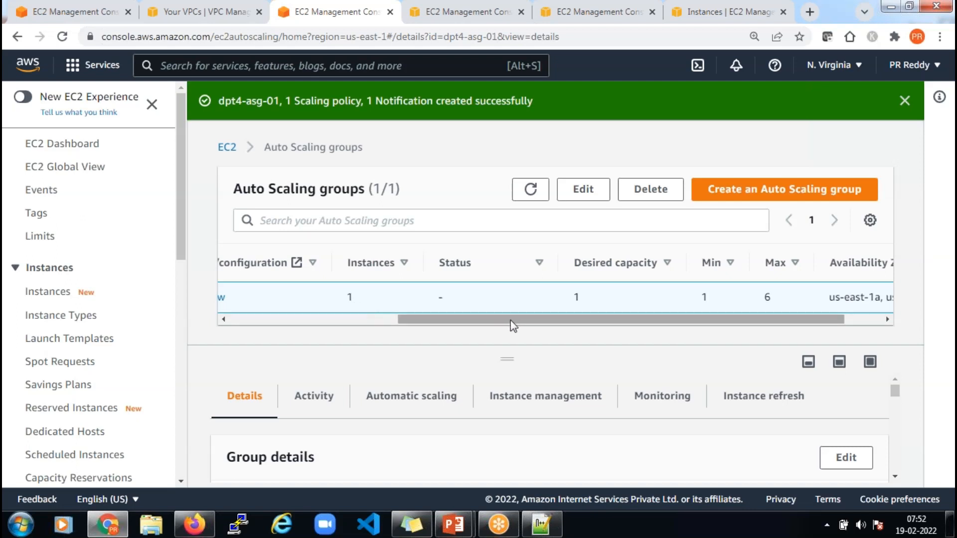
pyautogui.moveTo(493, 325); pyautogui.dragTo(412, 323)
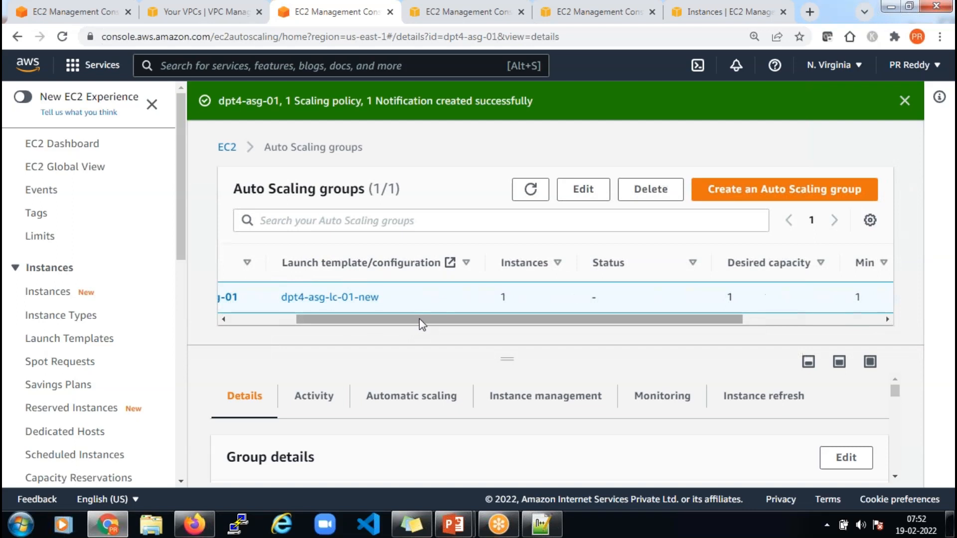
pyautogui.moveTo(419, 319)
pyautogui.mouseDown()
pyautogui.moveTo(327, 321)
pyautogui.moveTo(392, 319)
pyautogui.moveTo(428, 332)
pyautogui.mouseUp()
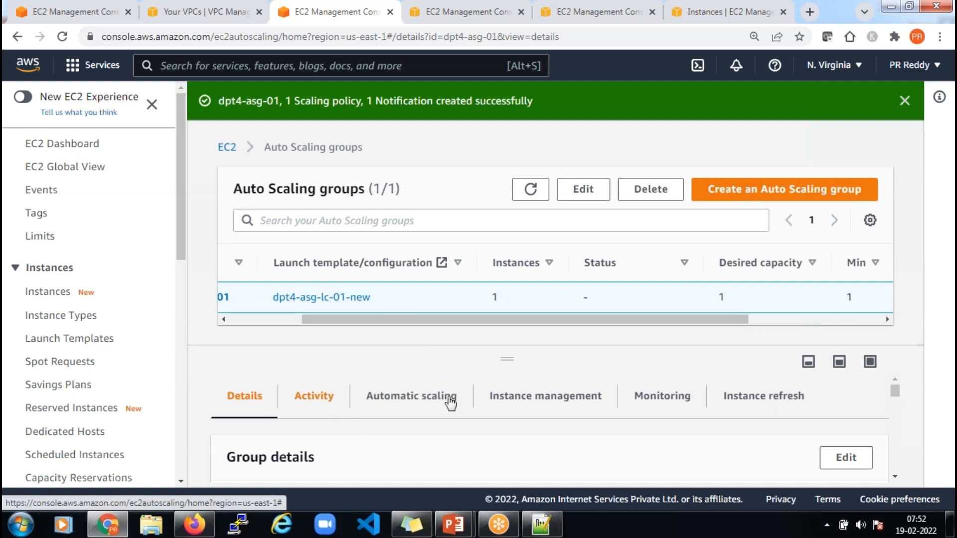
pyautogui.scroll(-3, 492, 427)
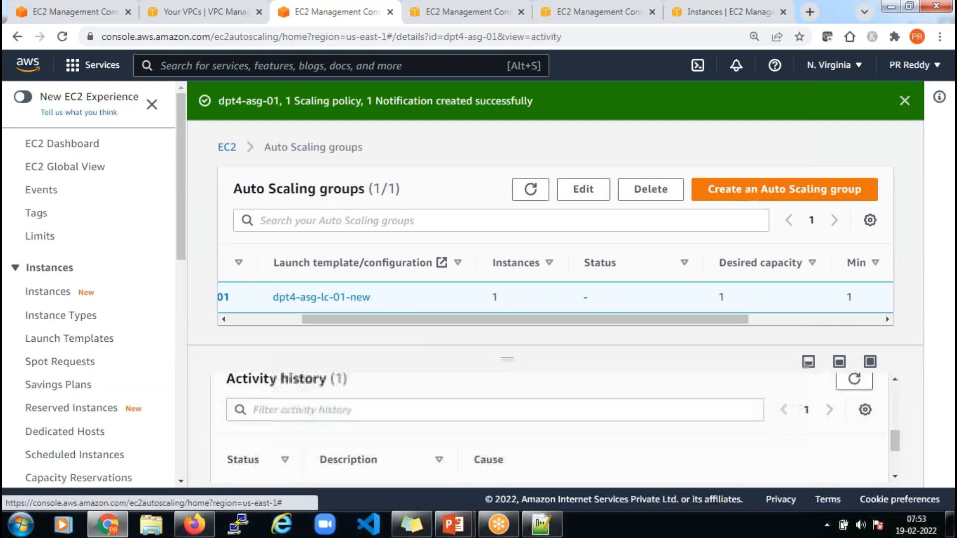
pyautogui.scroll(4, 517, 410)
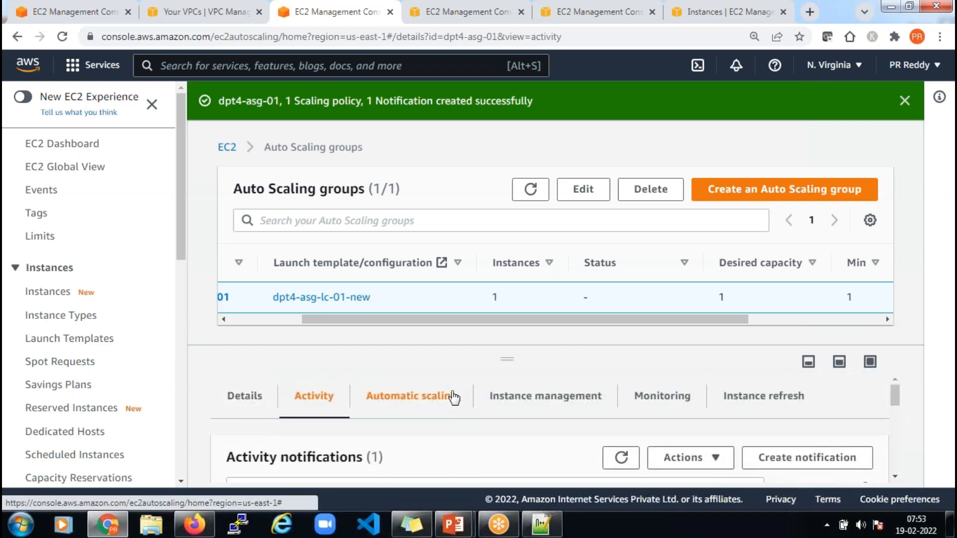
pyautogui.moveTo(524, 315); pyautogui.dragTo(296, 326)
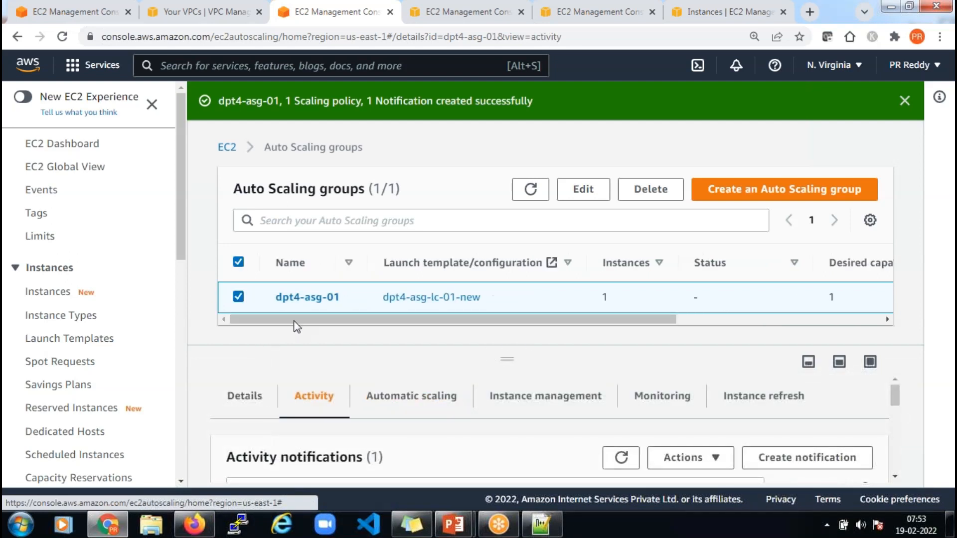
# Open dpt4-asg-01's details page and its Activity tab
pyautogui.click(312, 301)
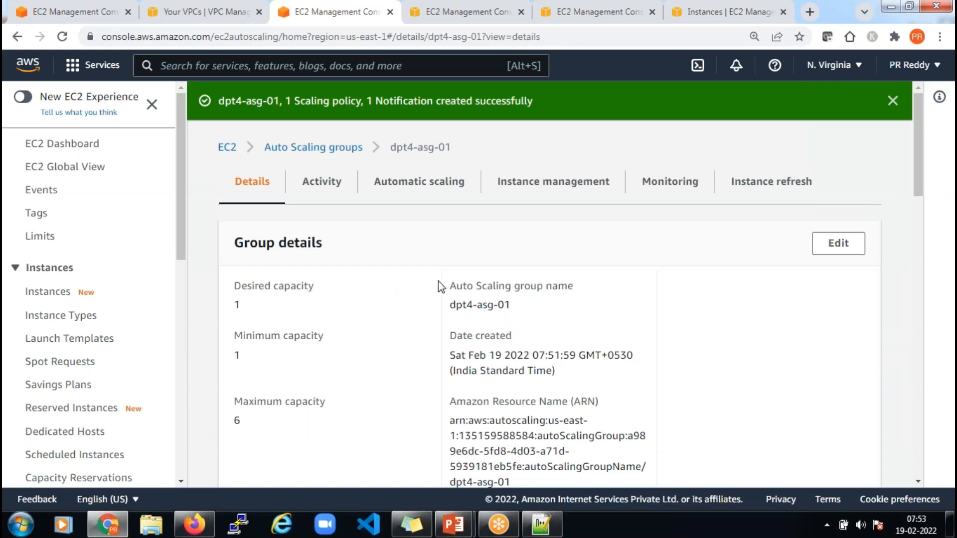
pyautogui.click(348, 219)
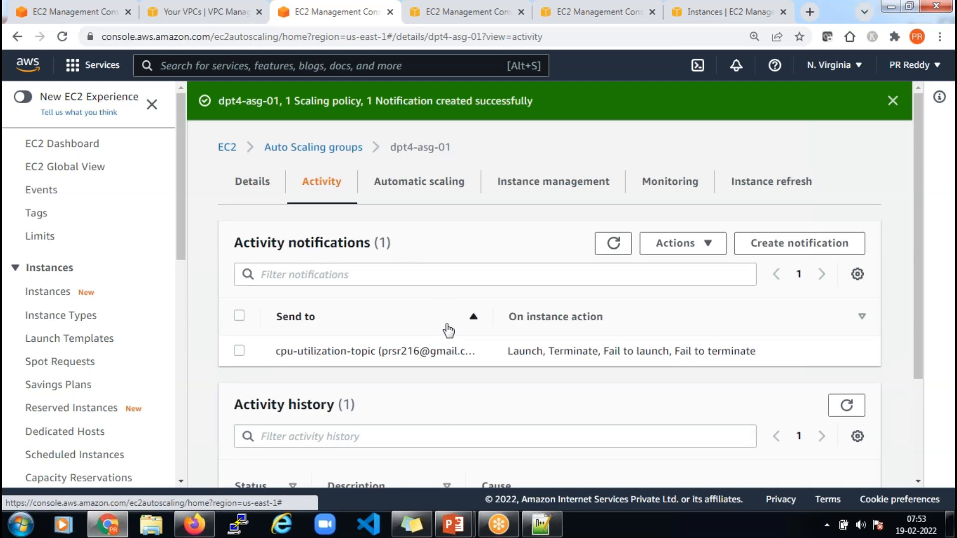
pyautogui.scroll(-1, 449, 331)
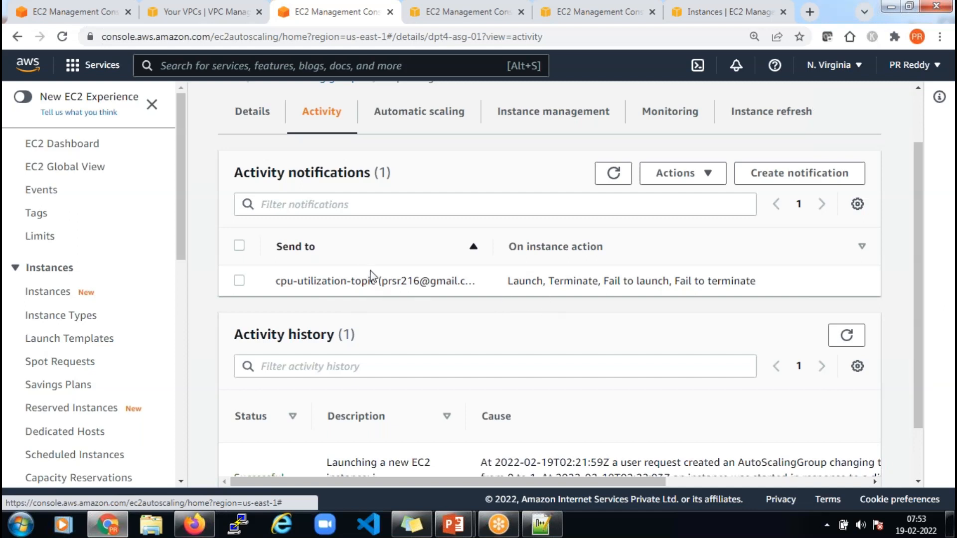
pyautogui.scroll(-2, 456, 292)
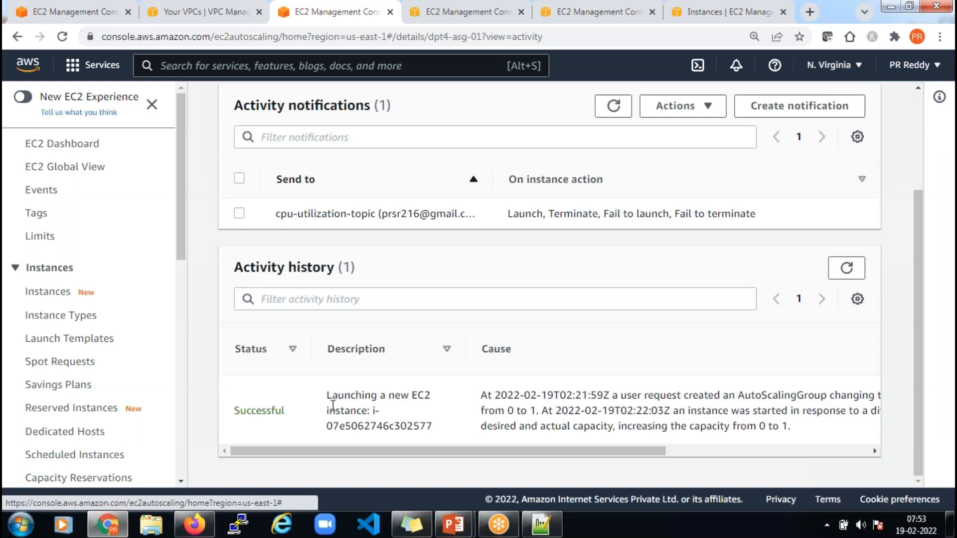
# Inspect the successful launch entry: instance ID and capacity change from 0 to 1
pyautogui.moveTo(327, 395); pyautogui.dragTo(397, 411)
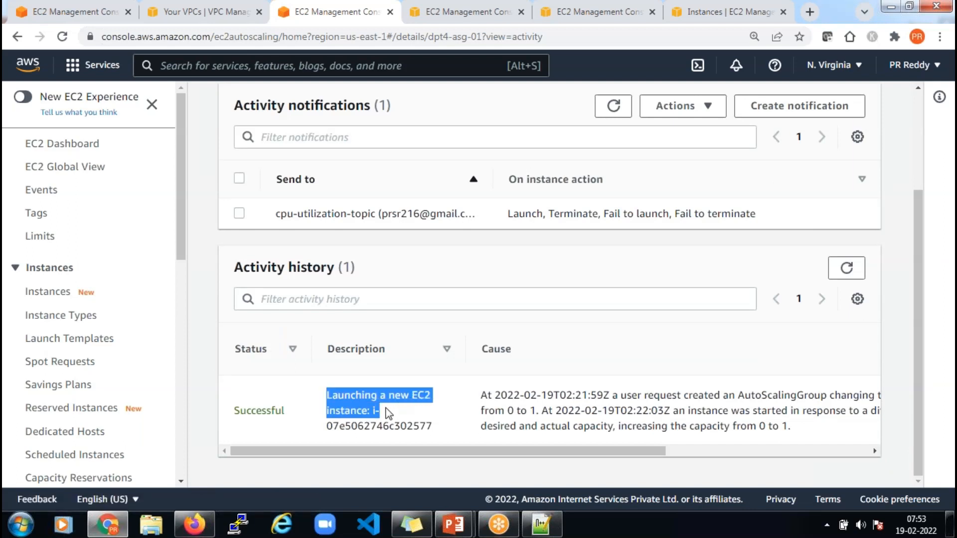
pyautogui.click(385, 409)
pyautogui.moveTo(373, 410); pyautogui.dragTo(432, 427)
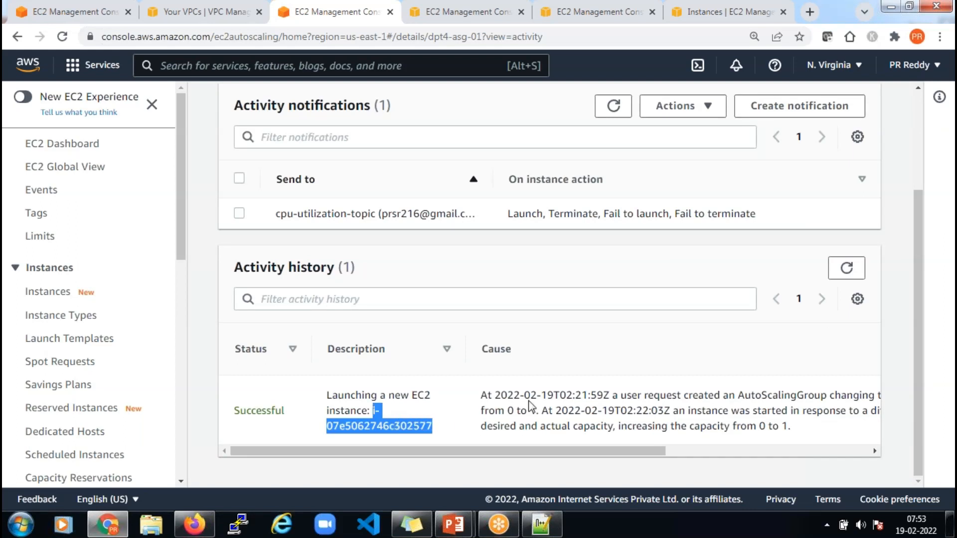
pyautogui.moveTo(593, 395); pyautogui.dragTo(785, 427)
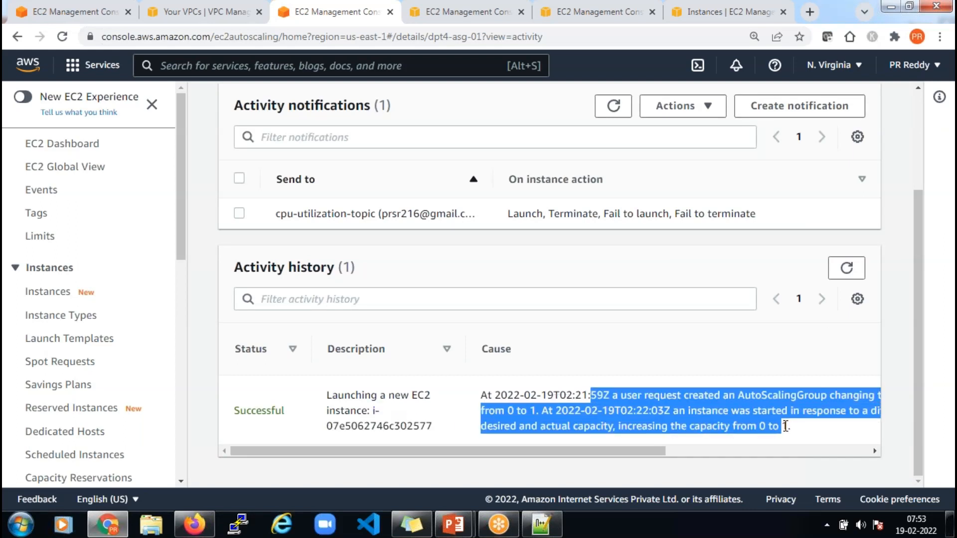
pyautogui.click(786, 427)
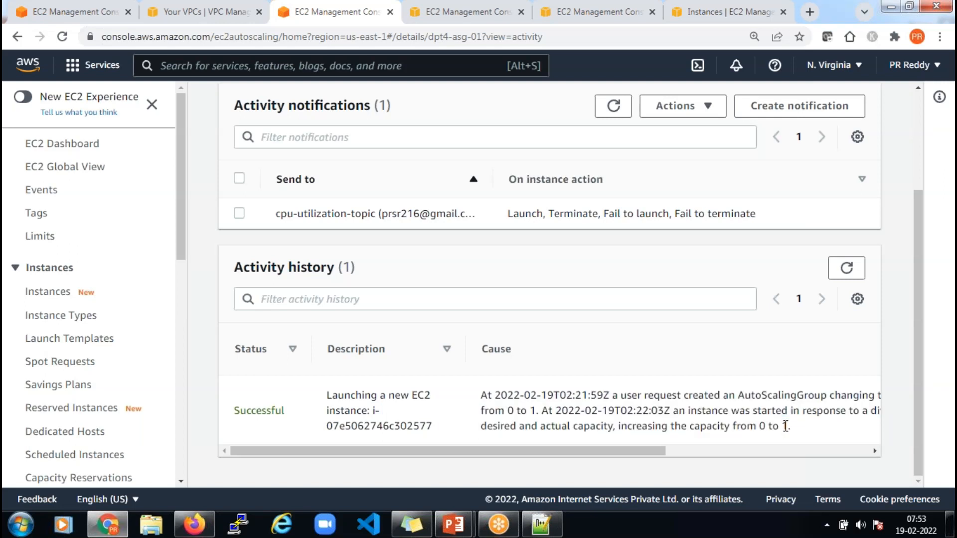
pyautogui.moveTo(760, 427); pyautogui.dragTo(796, 430)
pyautogui.click(796, 427)
pyautogui.doubleClick(794, 427)
pyautogui.click(643, 412)
pyautogui.moveTo(730, 426); pyautogui.dragTo(792, 428)
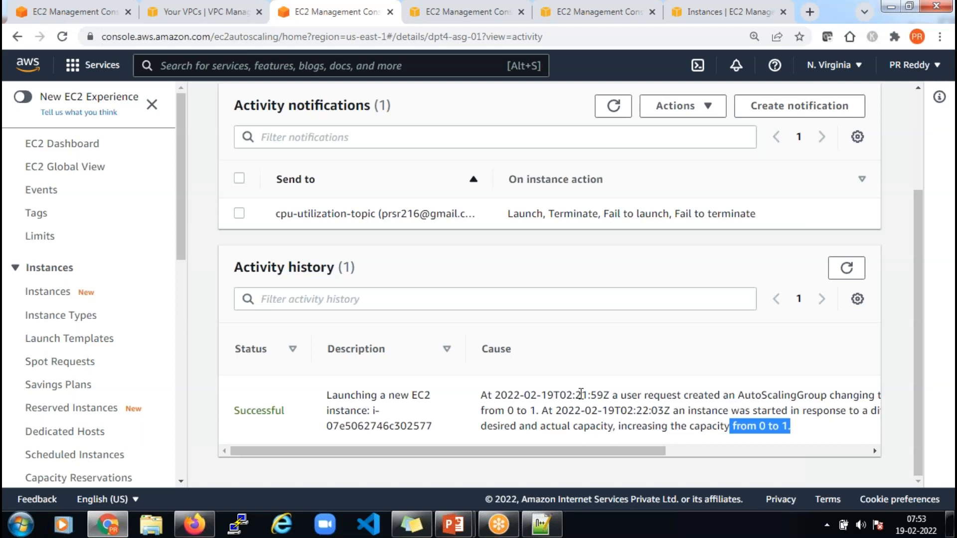
pyautogui.scroll(3, 581, 394)
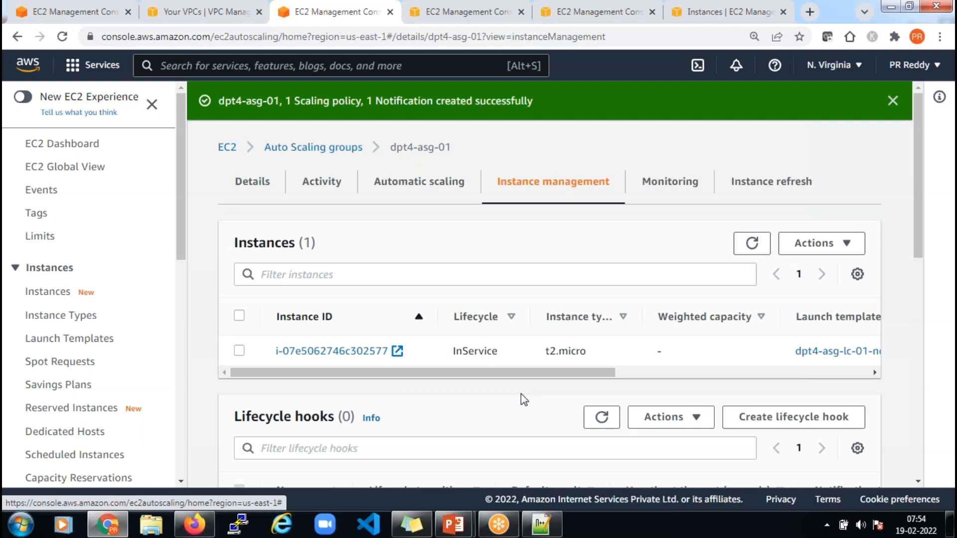
# Go to the EC2 Dashboard's list of running instances in the other browser tab
pyautogui.click(459, 11)
pyautogui.click(72, 143)
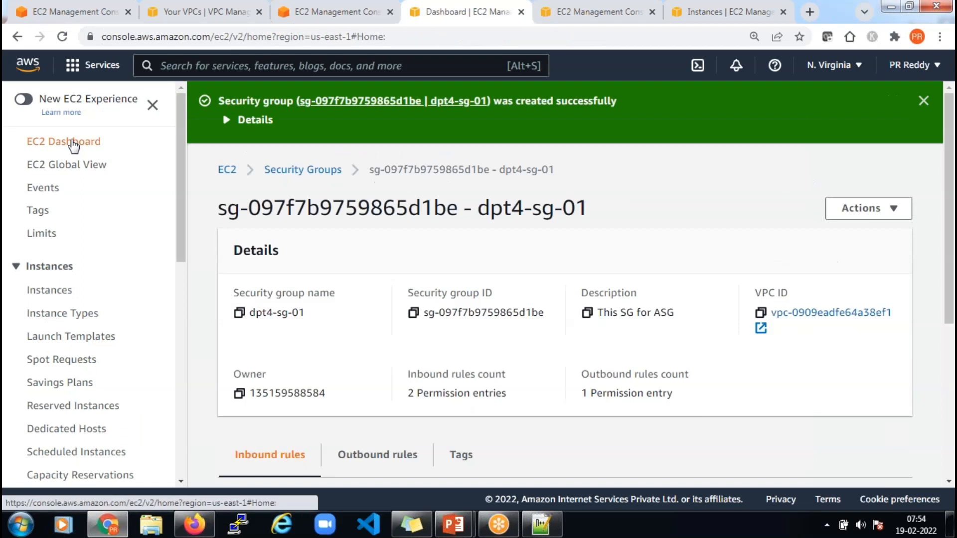
pyautogui.click(287, 220)
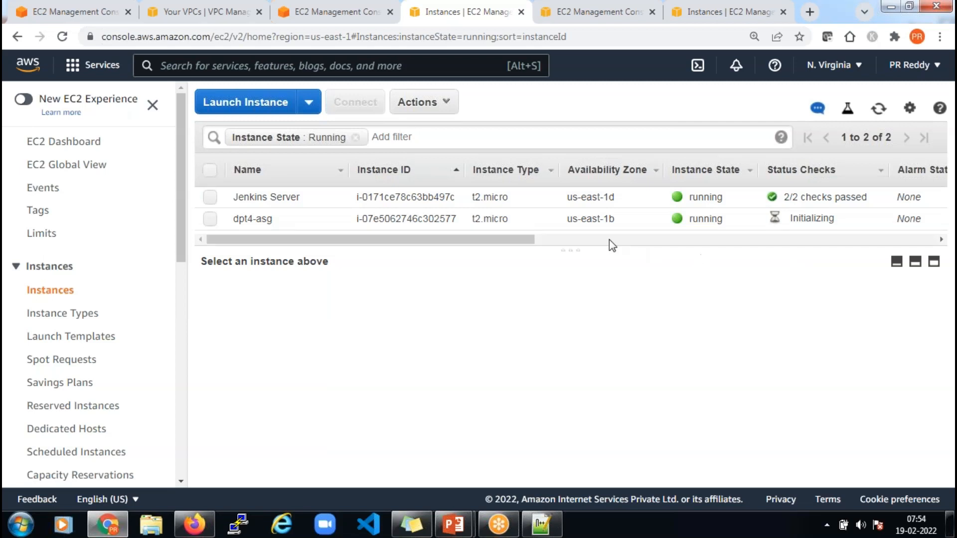
# Select the dpt4-asg instance and check its private IP 192.168.2.156 and empty public IP
pyautogui.click(211, 219)
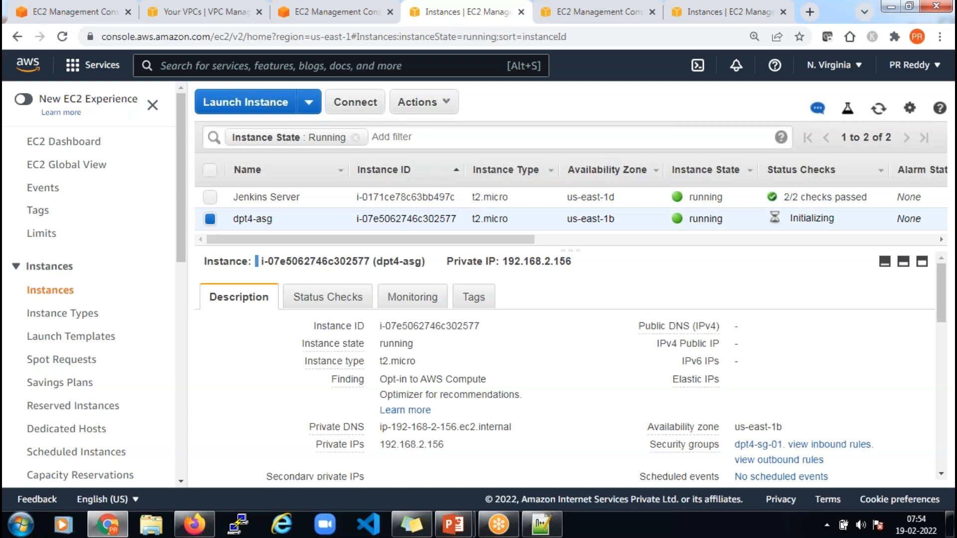
pyautogui.moveTo(501, 261); pyautogui.dragTo(588, 258)
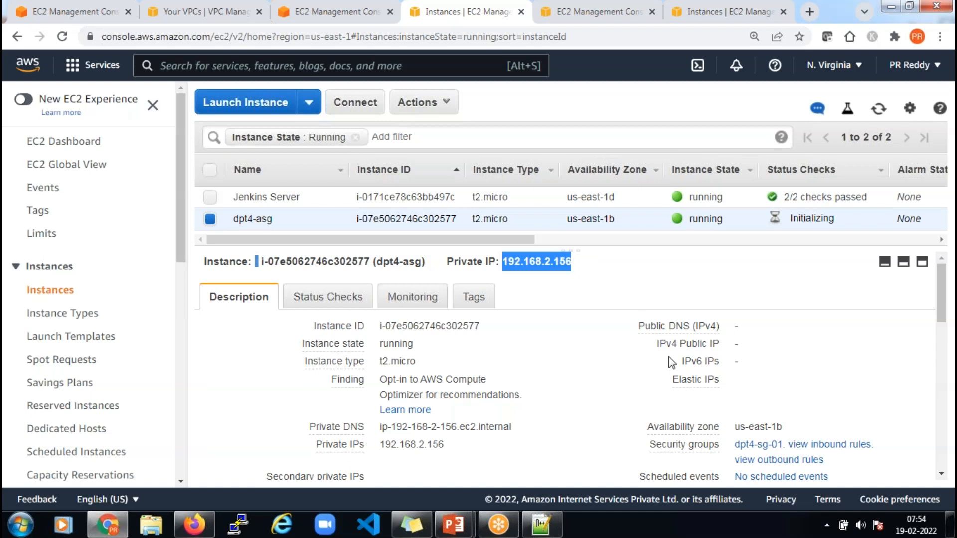
pyautogui.moveTo(701, 343); pyautogui.dragTo(754, 341)
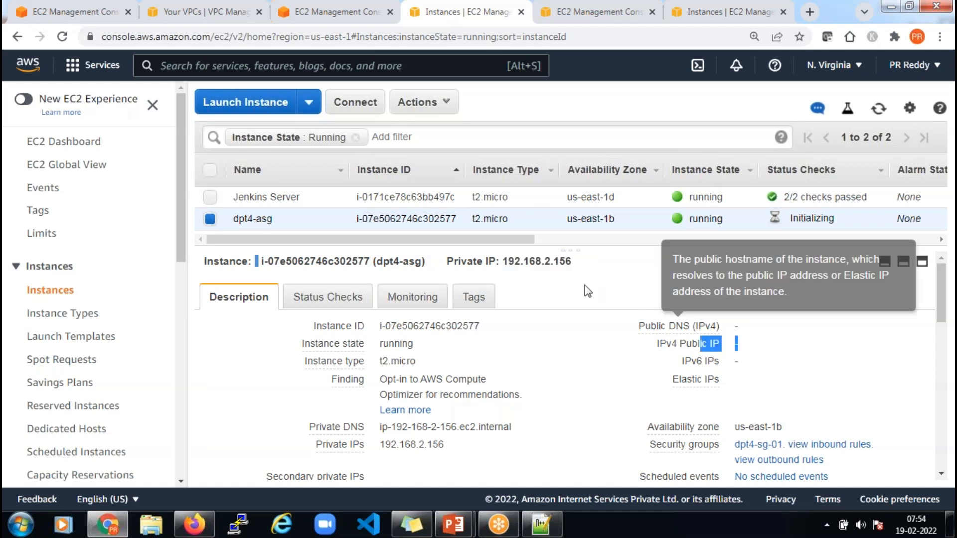
pyautogui.moveTo(503, 261); pyautogui.dragTo(571, 261)
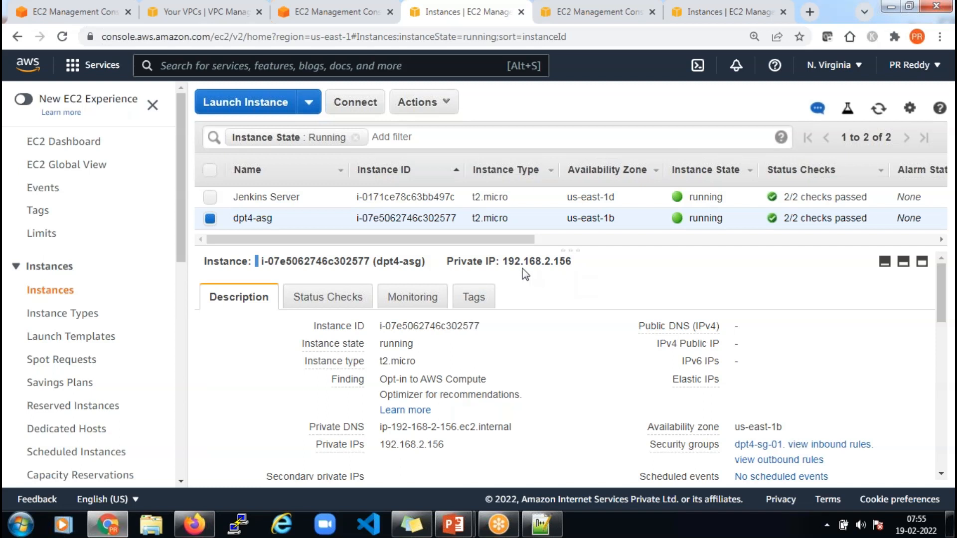
pyautogui.moveTo(503, 261); pyautogui.dragTo(583, 260)
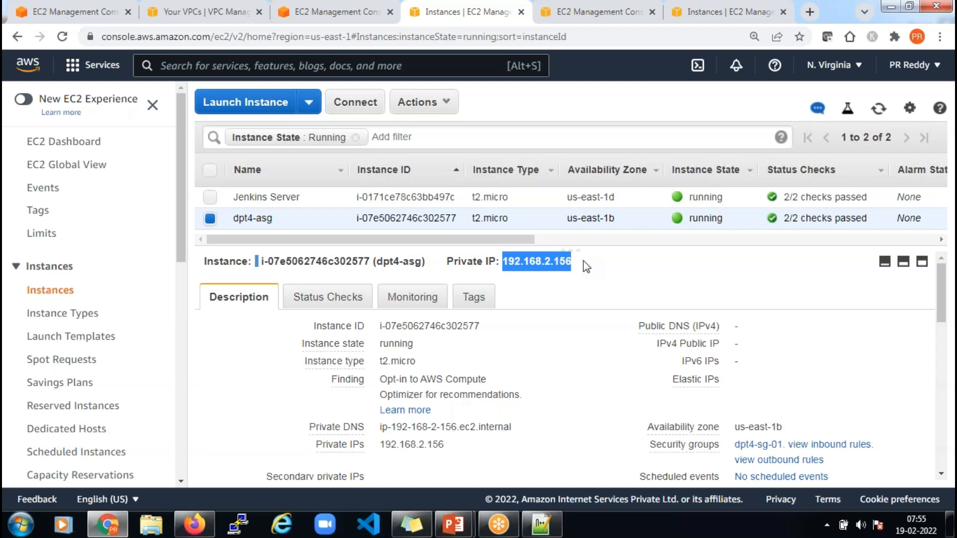
pyautogui.click(583, 266)
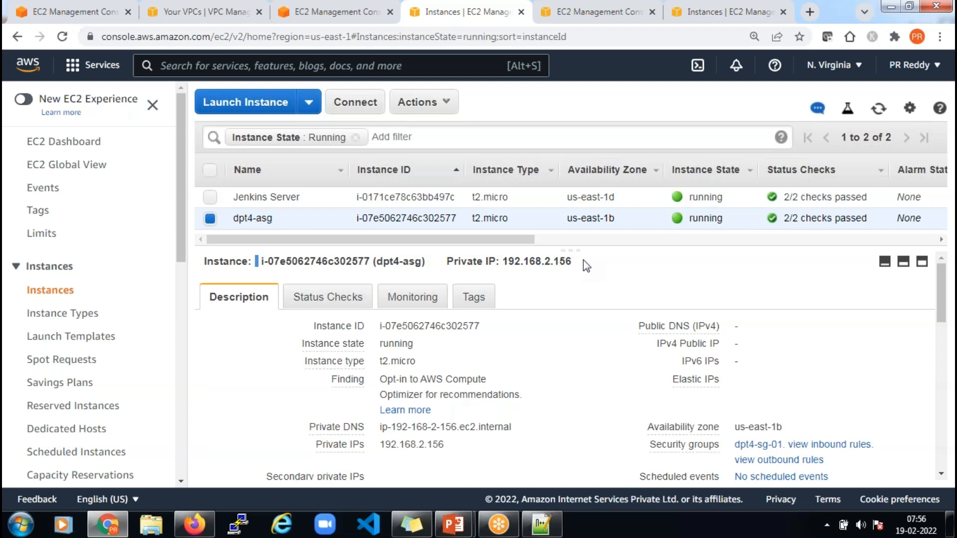
# Switch from the Auto Scaling presentation back to the EC2 Instances page in Chrome
pyautogui.moveTo(453, 524)
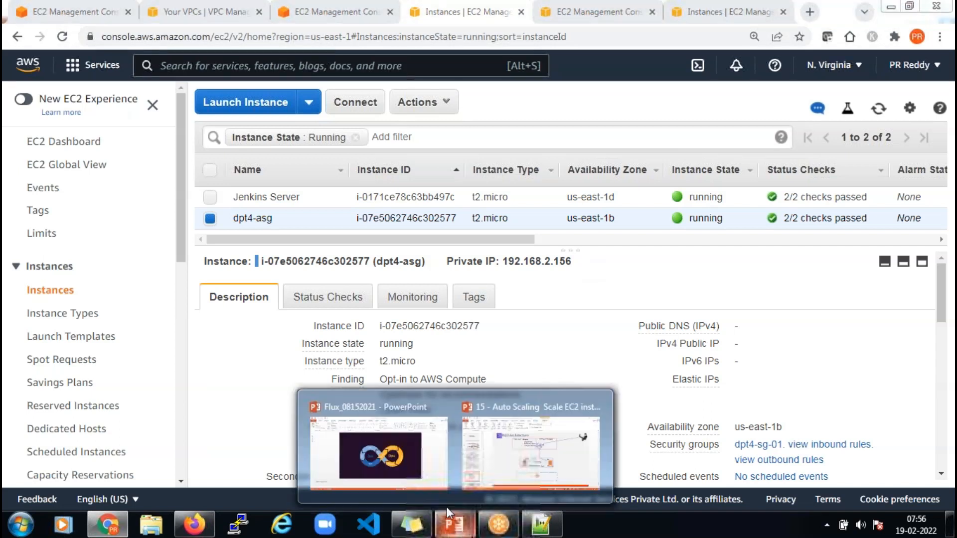
pyautogui.click(512, 463)
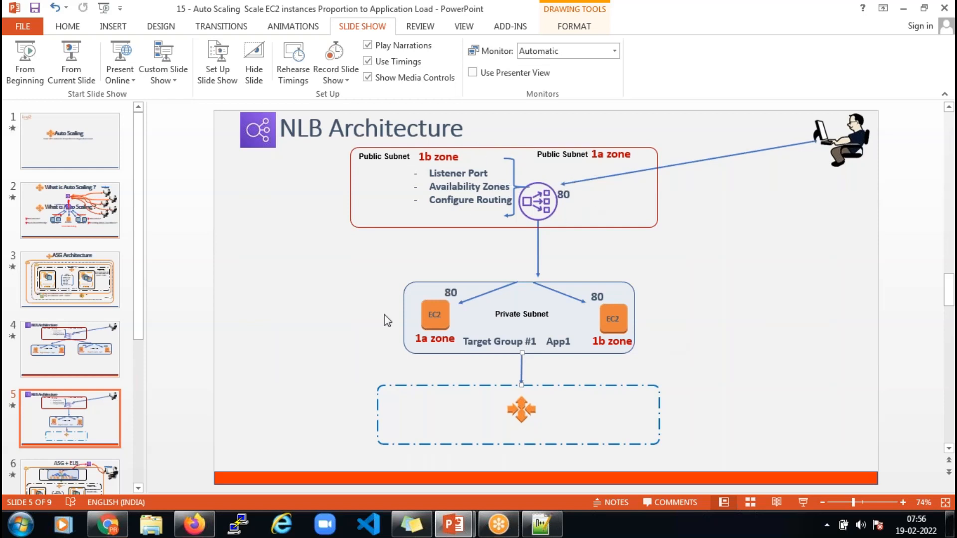
pyautogui.click(110, 529)
pyautogui.scroll(-8, 135, 420)
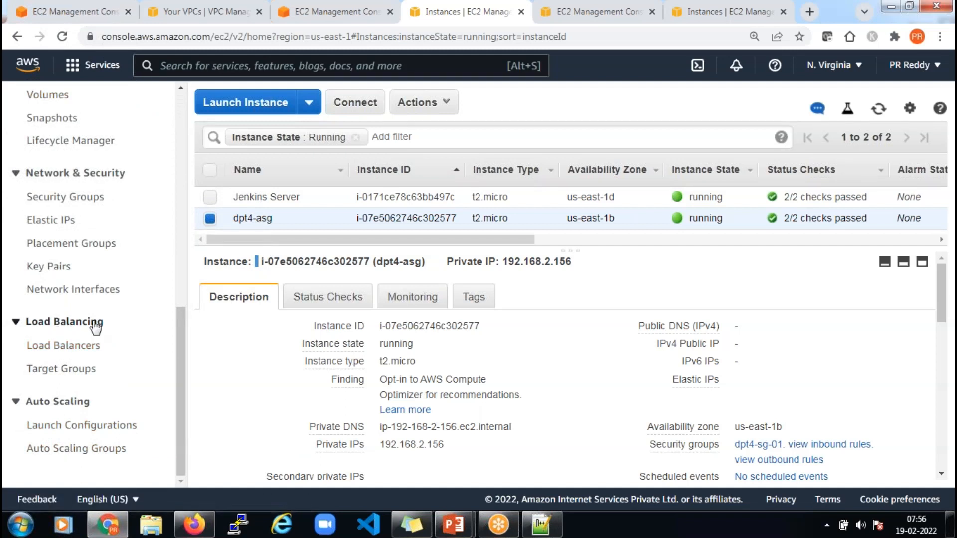
# From Load Balancers, start Create Load Balancer and compare the Application, Network, Gateway and Classic types
pyautogui.click(57, 350)
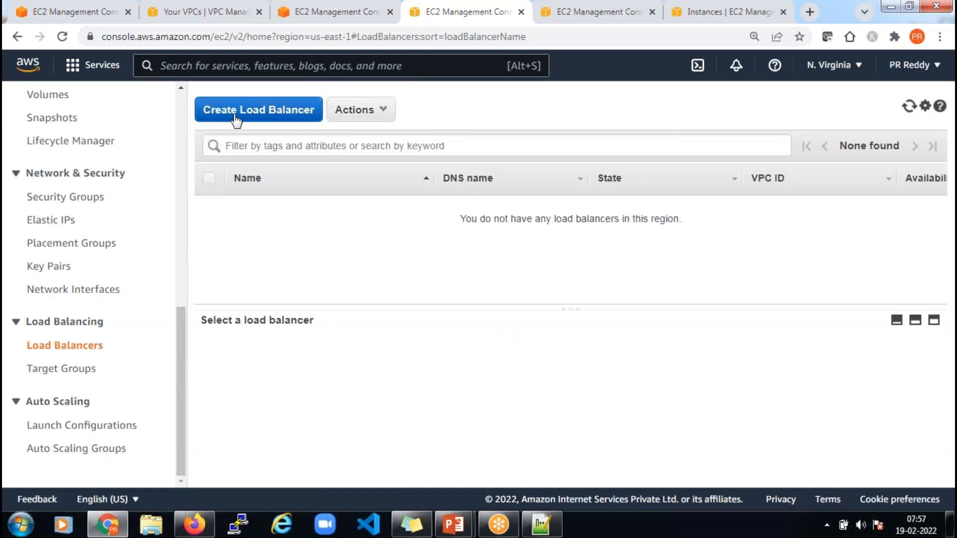
pyautogui.click(255, 110)
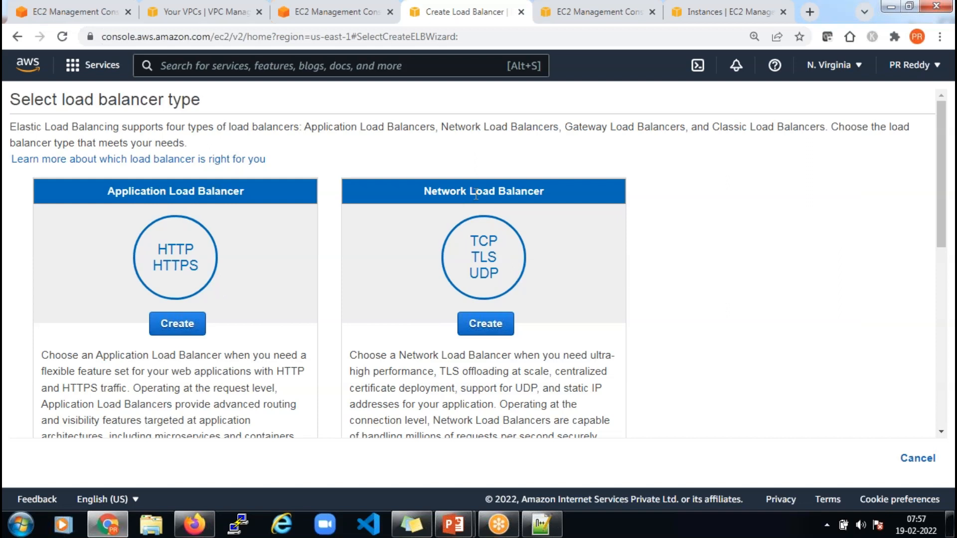
pyautogui.scroll(-5, 454, 303)
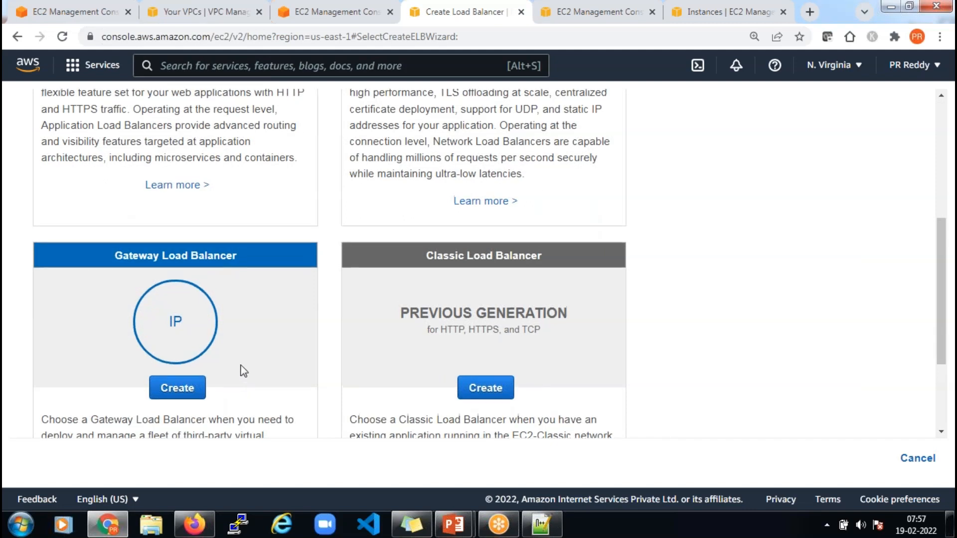
pyautogui.scroll(5, 245, 385)
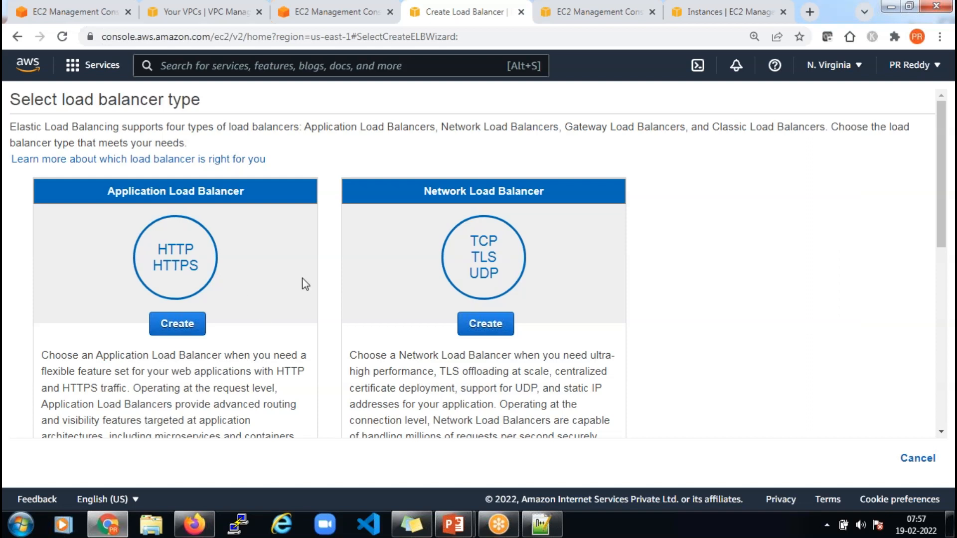
pyautogui.scroll(-9, 487, 374)
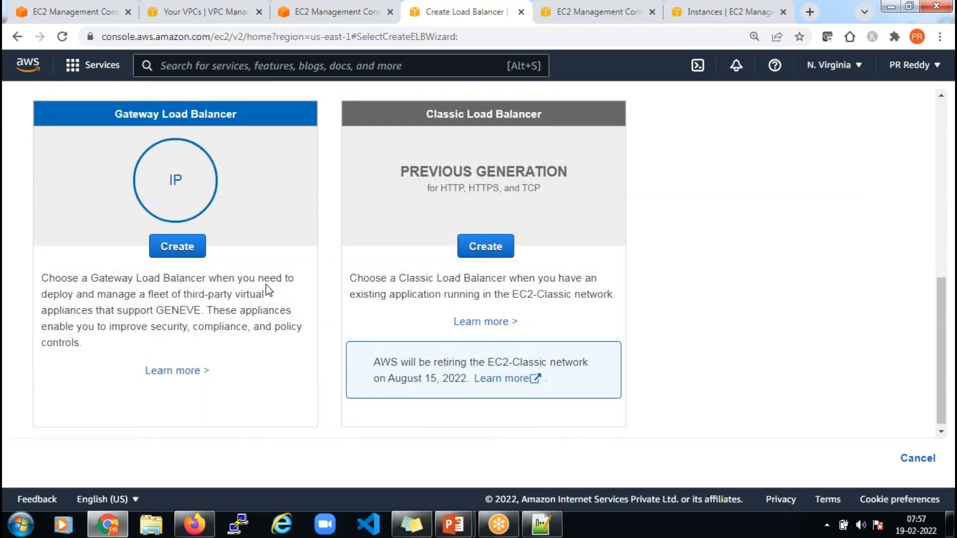
pyautogui.scroll(7, 320, 355)
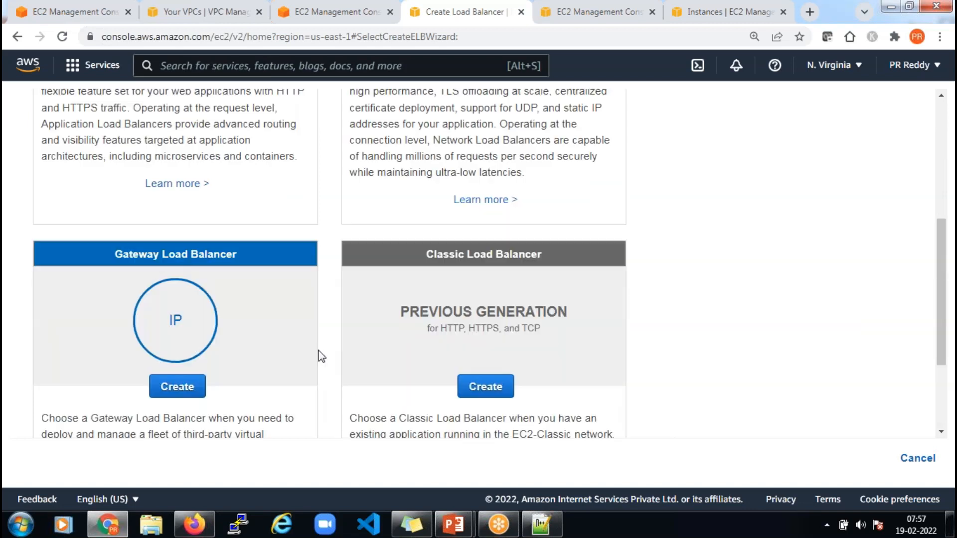
pyautogui.scroll(2, 319, 351)
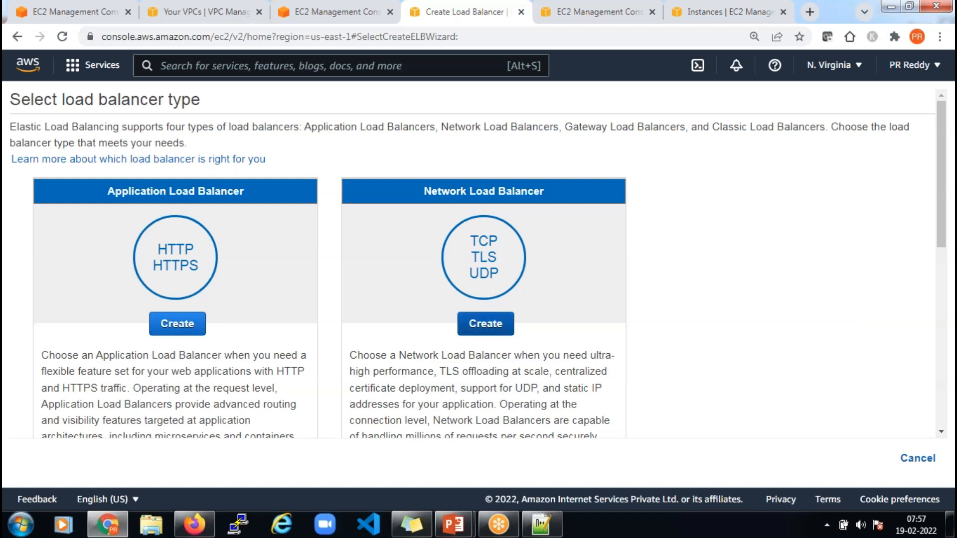
pyautogui.moveTo(456, 526)
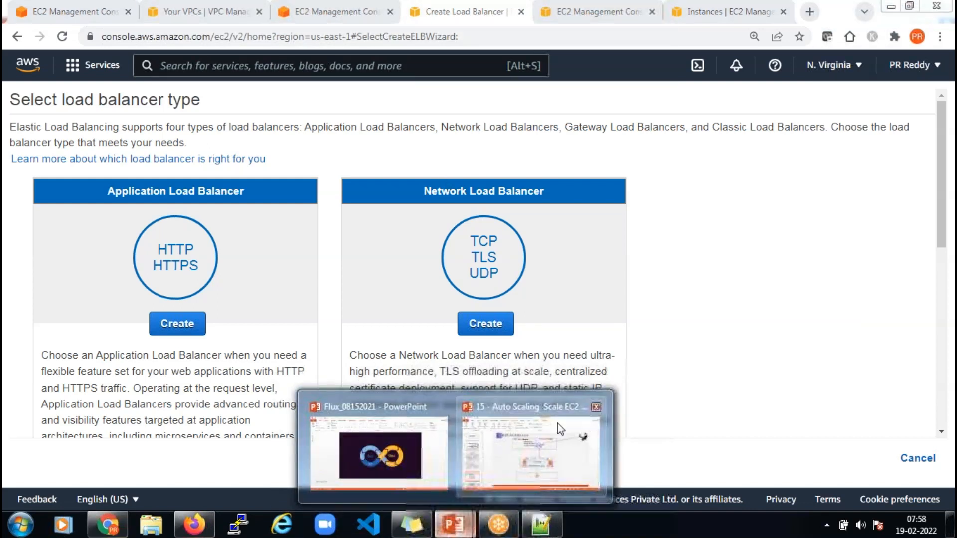
pyautogui.click(557, 423)
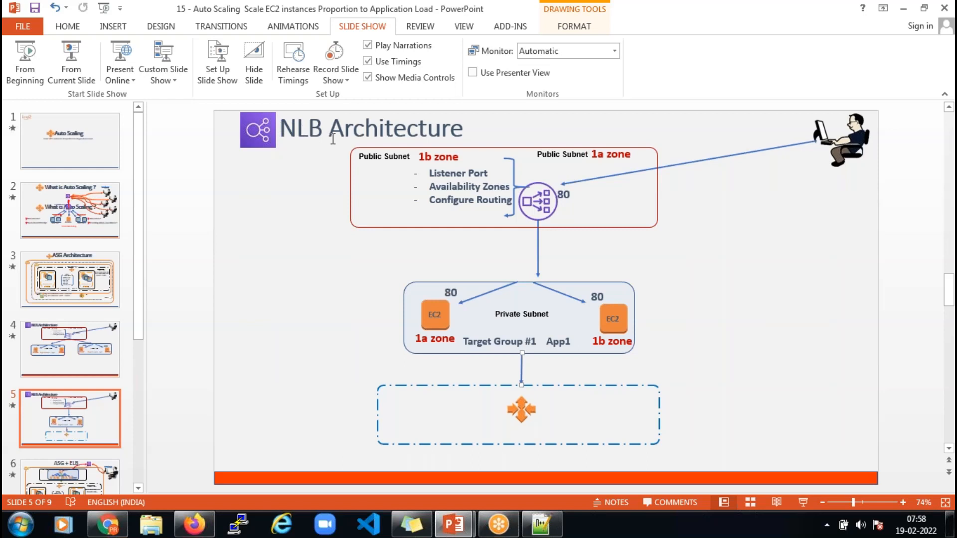
pyautogui.hotkey('alt', 'Tab')
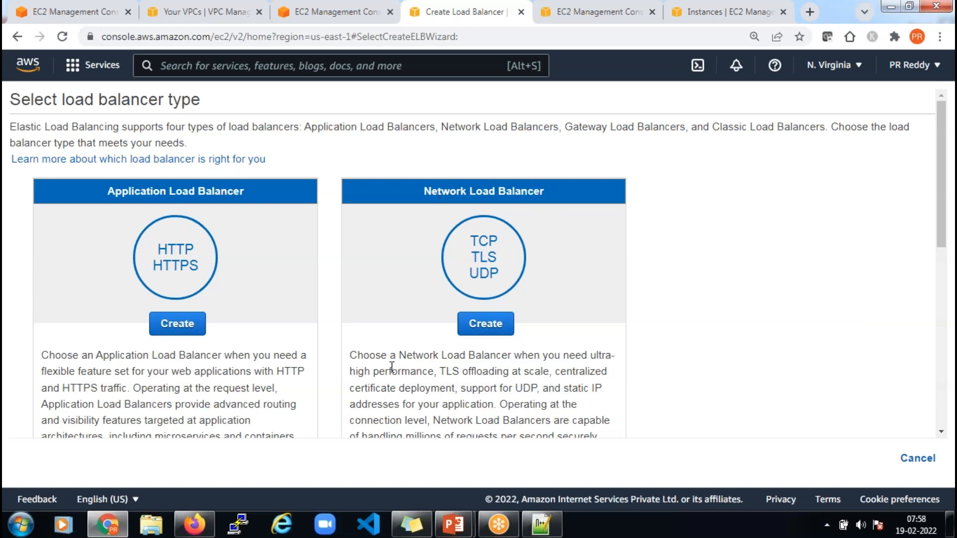
# Create a Network Load Balancer named dpt4-nlb-01, keeping internet-facing, ipv4 and the TCP 80 listener
pyautogui.scroll(-3, 208, 326)
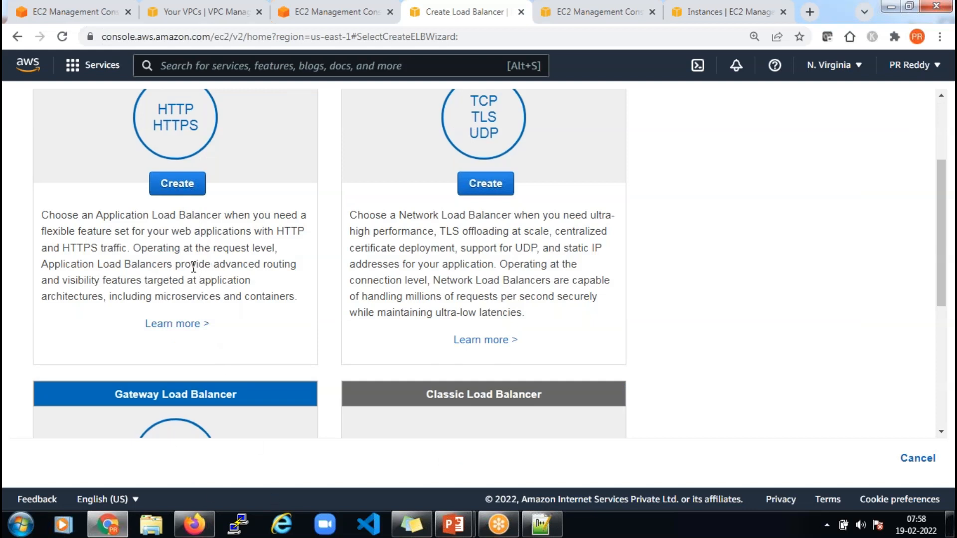
pyautogui.scroll(1, 195, 267)
pyautogui.scroll(3, 195, 266)
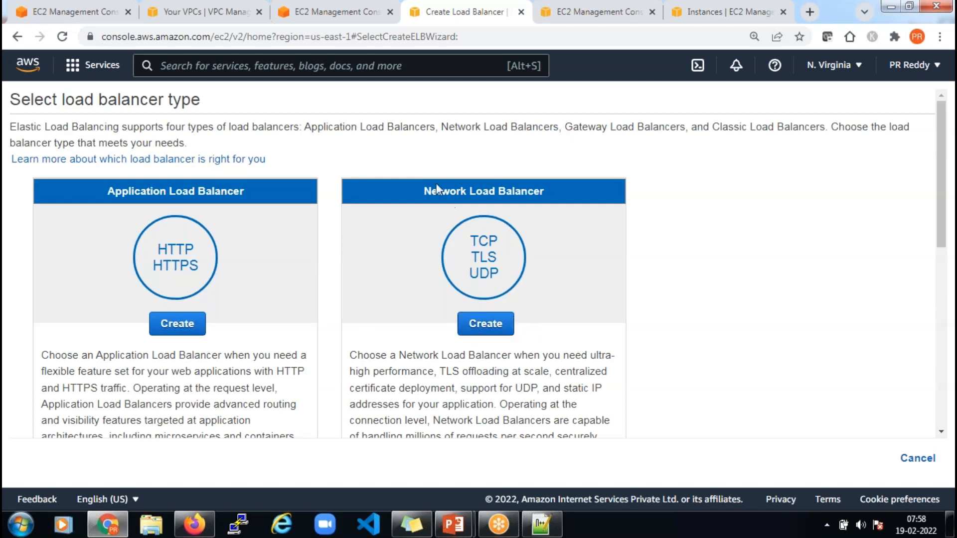
pyautogui.click(496, 327)
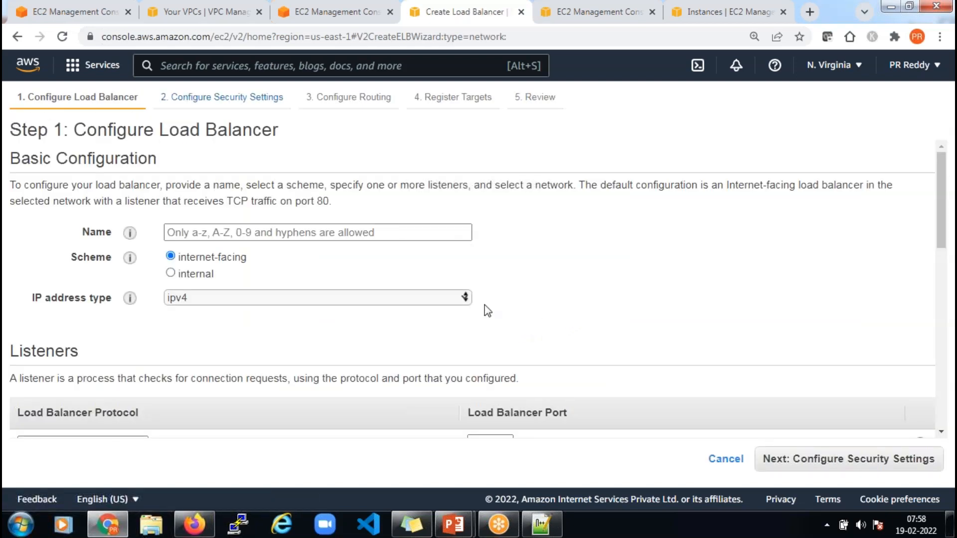
pyautogui.click(326, 234)
pyautogui.write('dpt4-nlb-01')
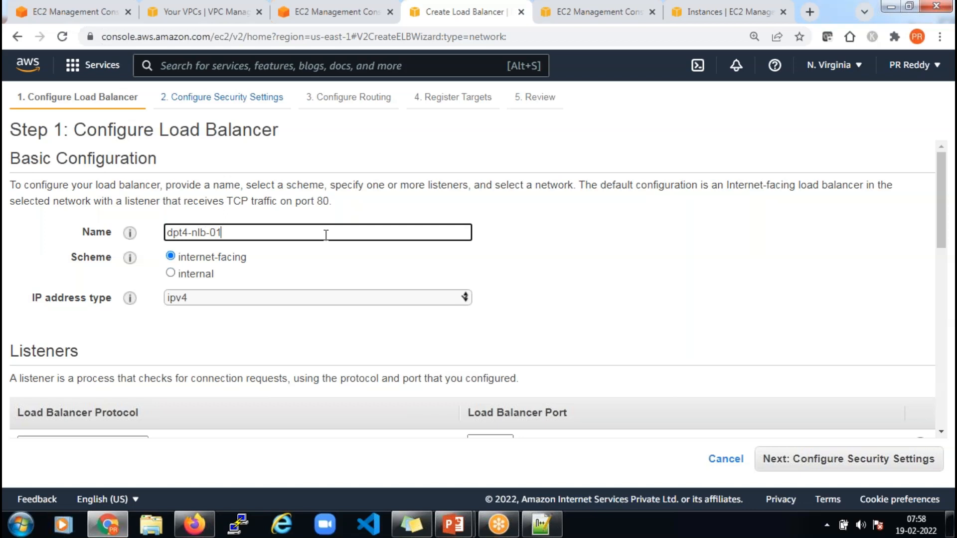
pyautogui.click(769, 240)
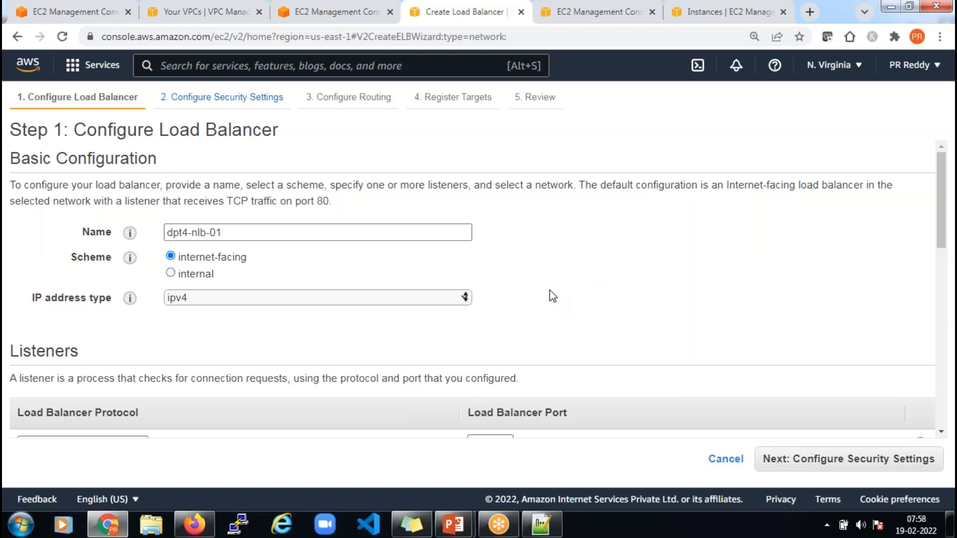
pyautogui.scroll(-1, 553, 296)
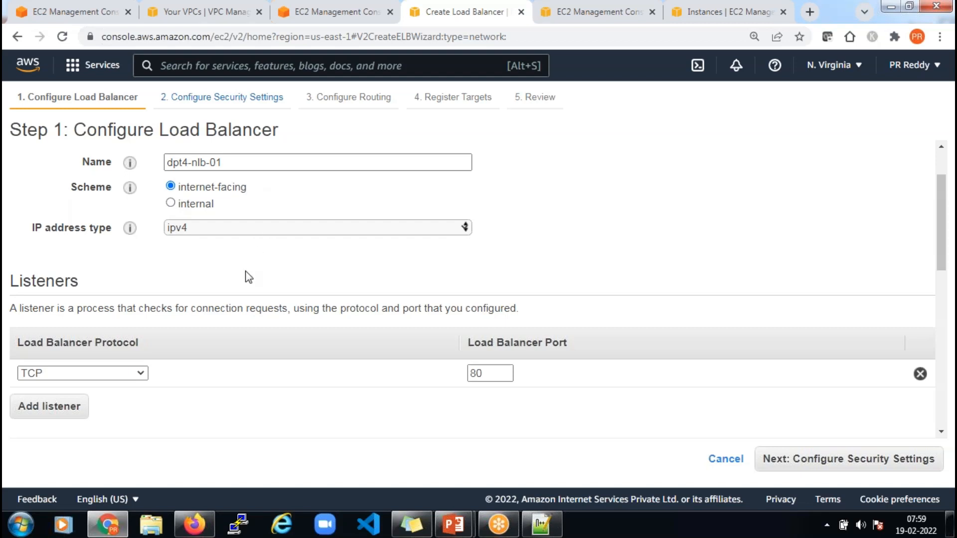
pyautogui.scroll(-3, 248, 277)
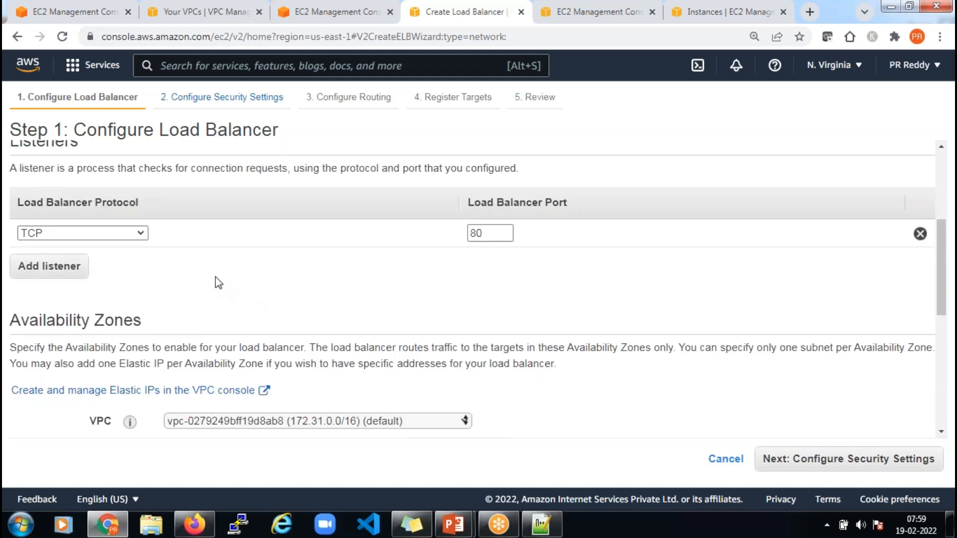
pyautogui.scroll(1, 215, 276)
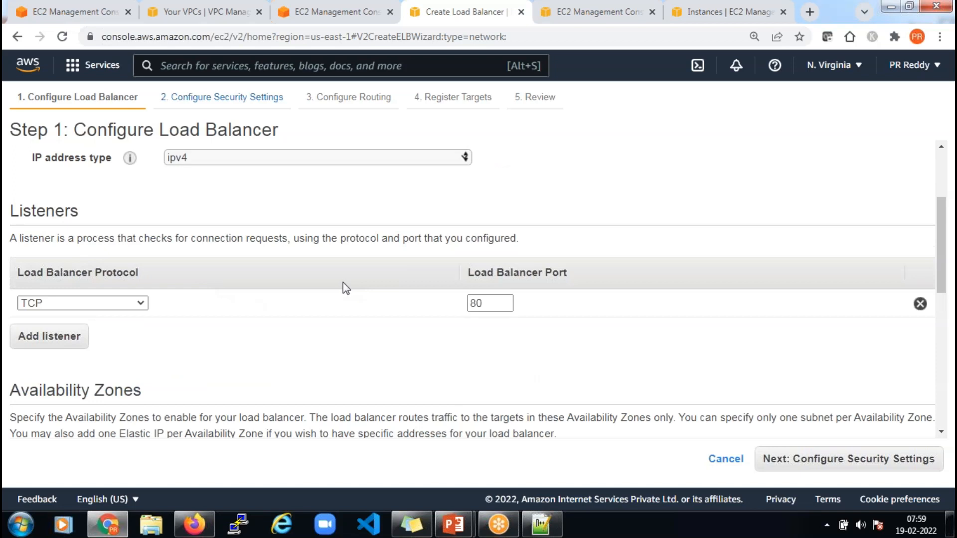
pyautogui.moveTo(453, 524)
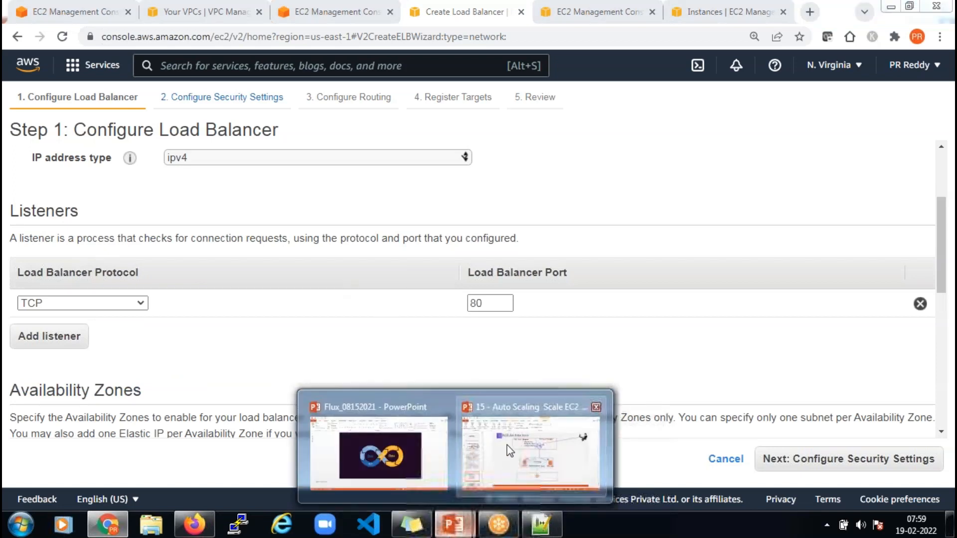
pyautogui.click(510, 451)
pyautogui.click(568, 194)
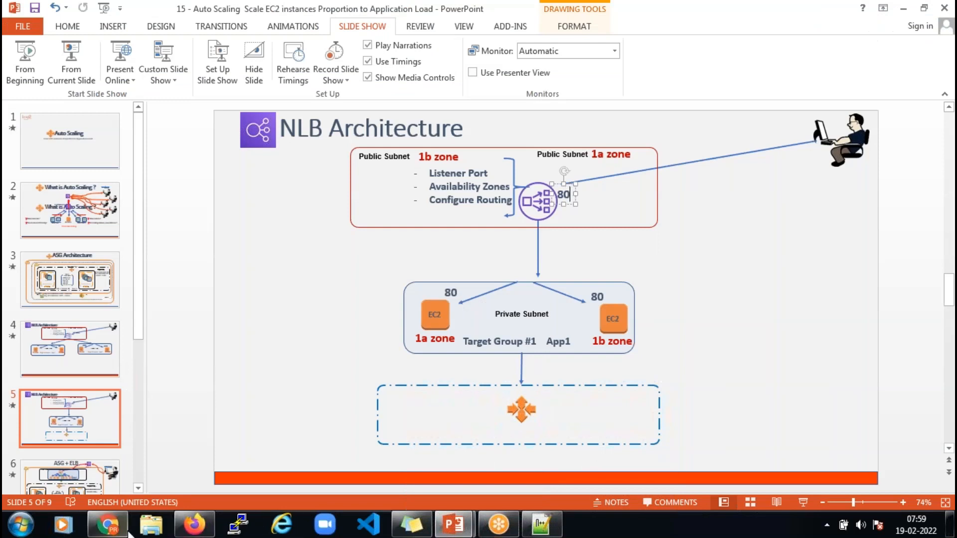
pyautogui.click(107, 524)
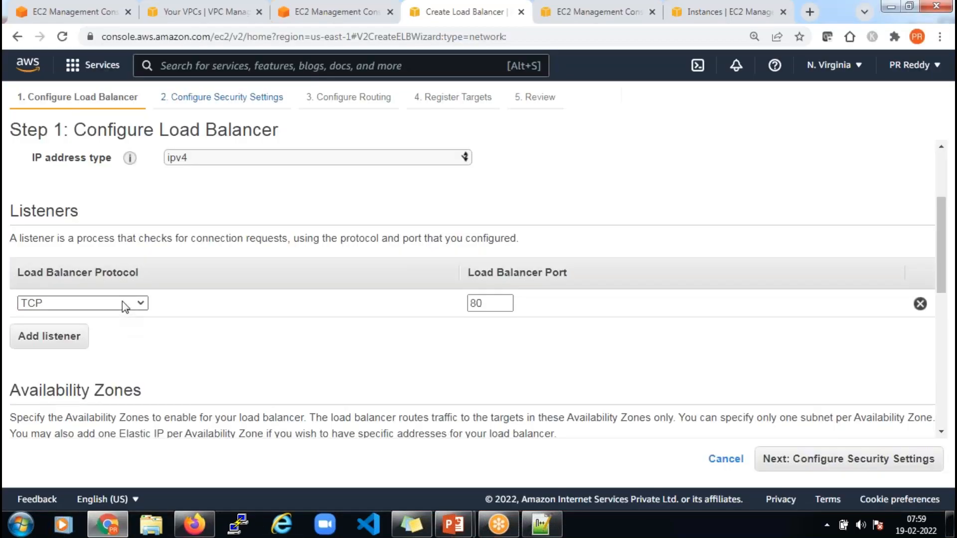
pyautogui.click(121, 301)
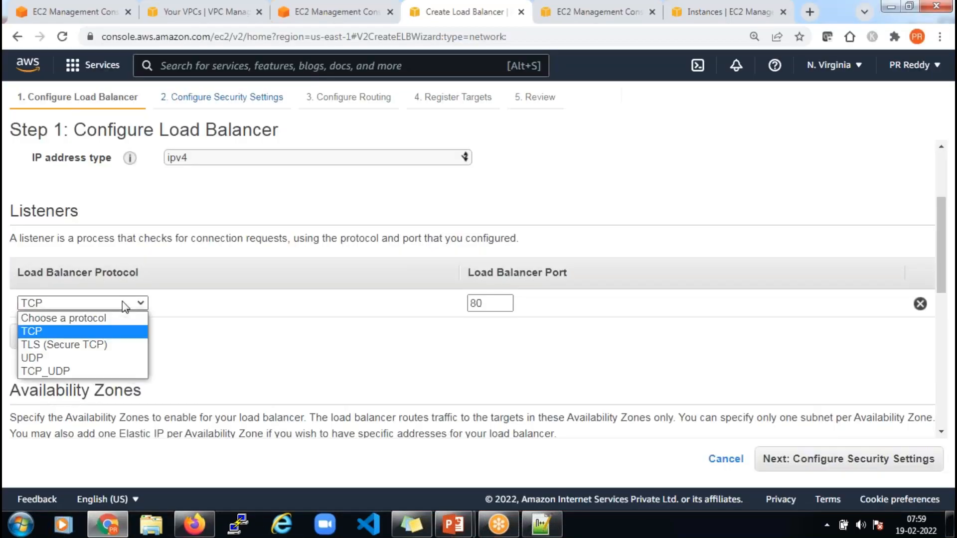
pyautogui.click(110, 333)
pyautogui.click(493, 307)
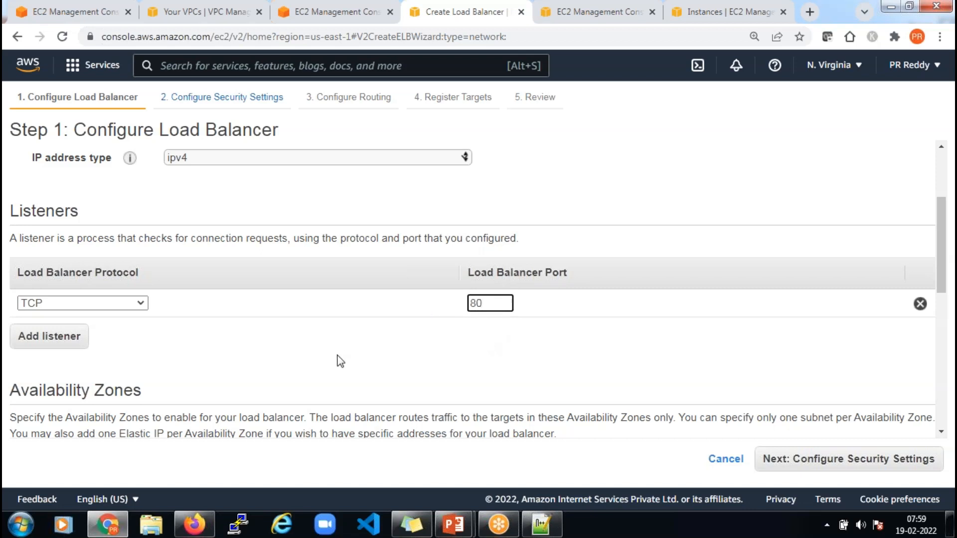
pyautogui.click(74, 306)
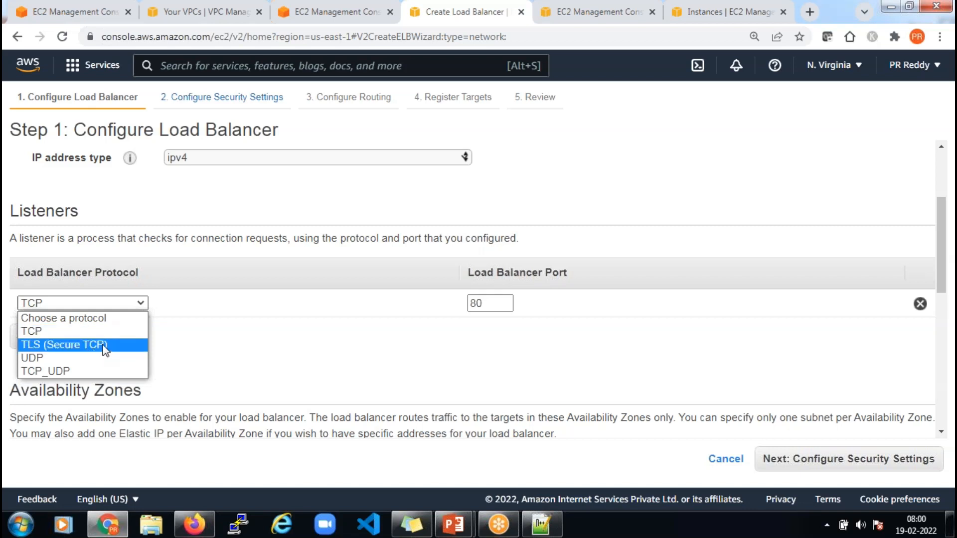
pyautogui.click(88, 334)
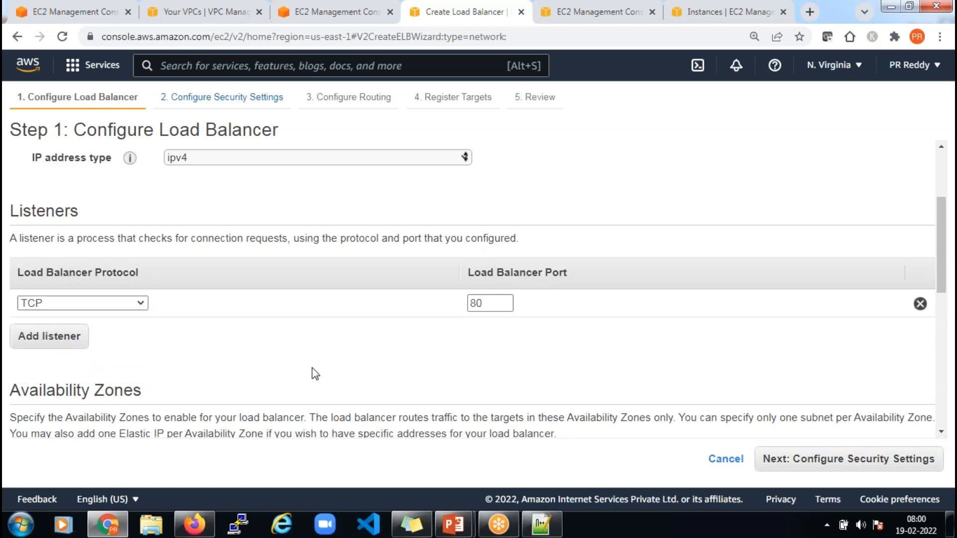
# Select VPC dpt4-vpc-01 and enable availability zones us-east-1a and us-east-1b
pyautogui.scroll(-3, 329, 367)
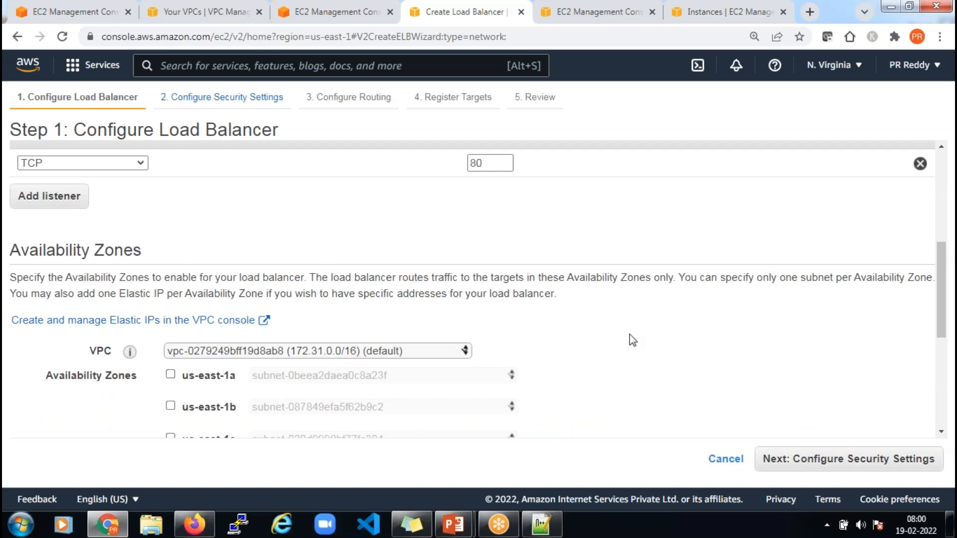
pyautogui.scroll(-2, 639, 336)
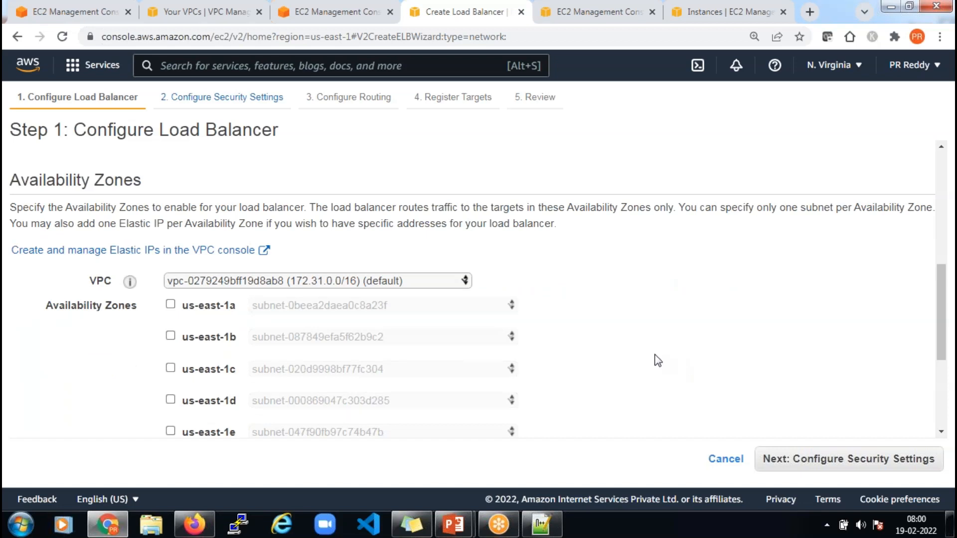
pyautogui.scroll(-2, 613, 342)
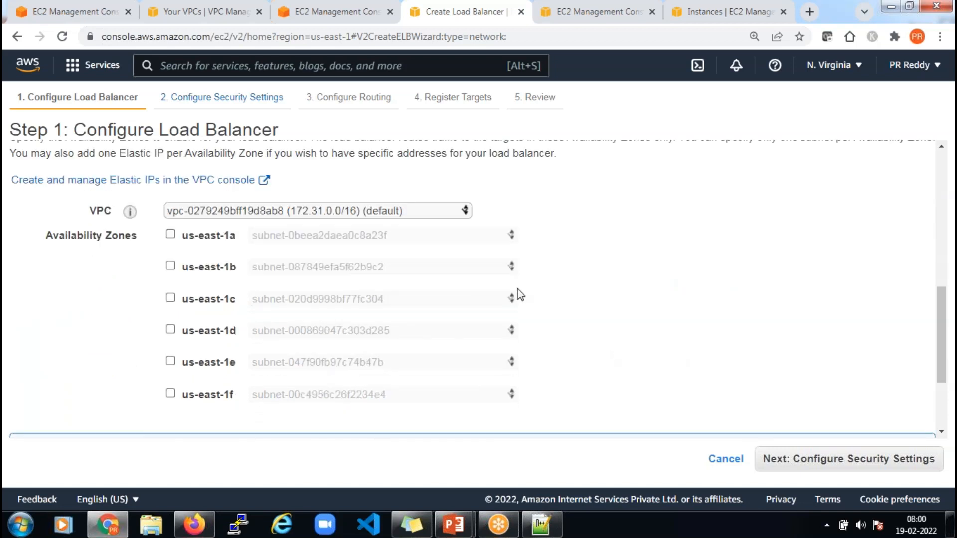
pyautogui.click(401, 211)
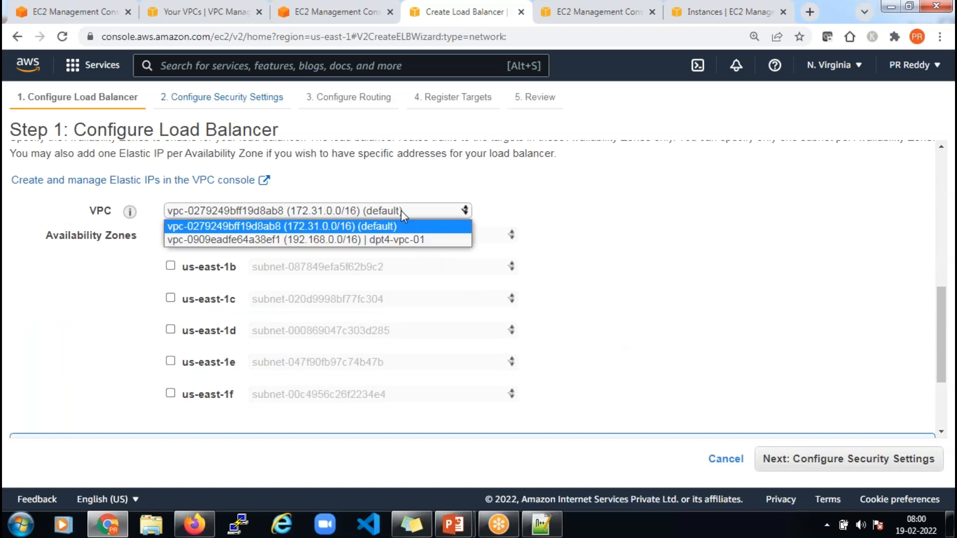
pyautogui.click(421, 241)
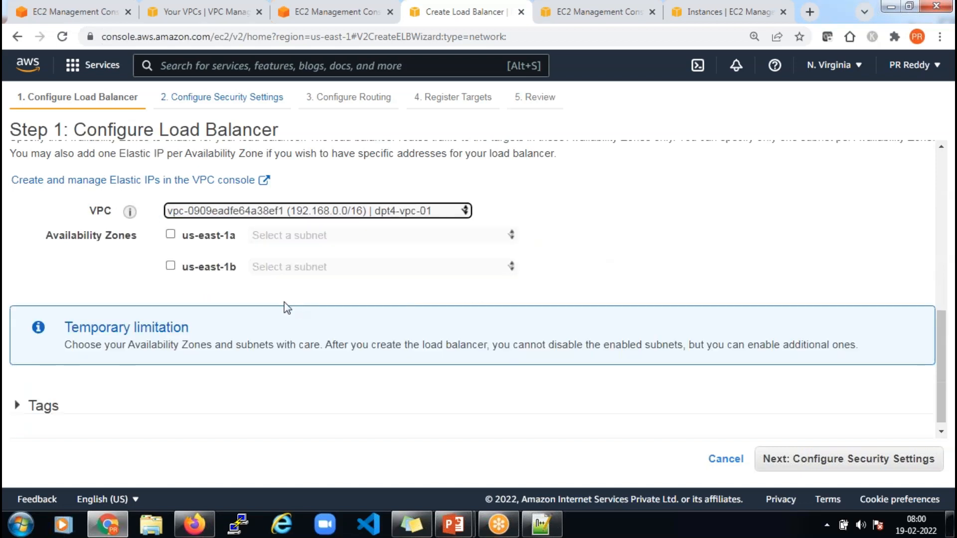
pyautogui.click(171, 234)
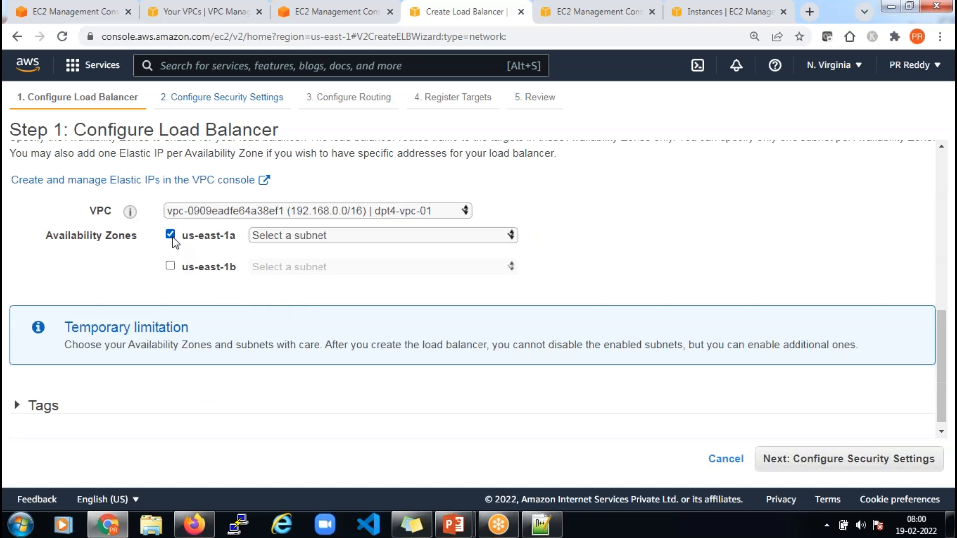
pyautogui.click(171, 267)
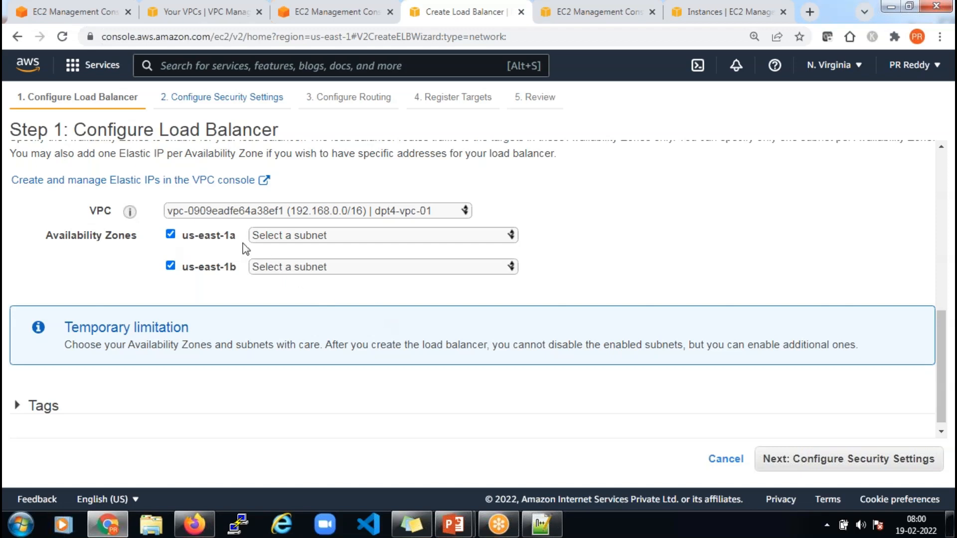
# Assign public subnet dpt4-pub-01 to us-east-1a and dpt4-pub-02 to us-east-1b
pyautogui.click(314, 239)
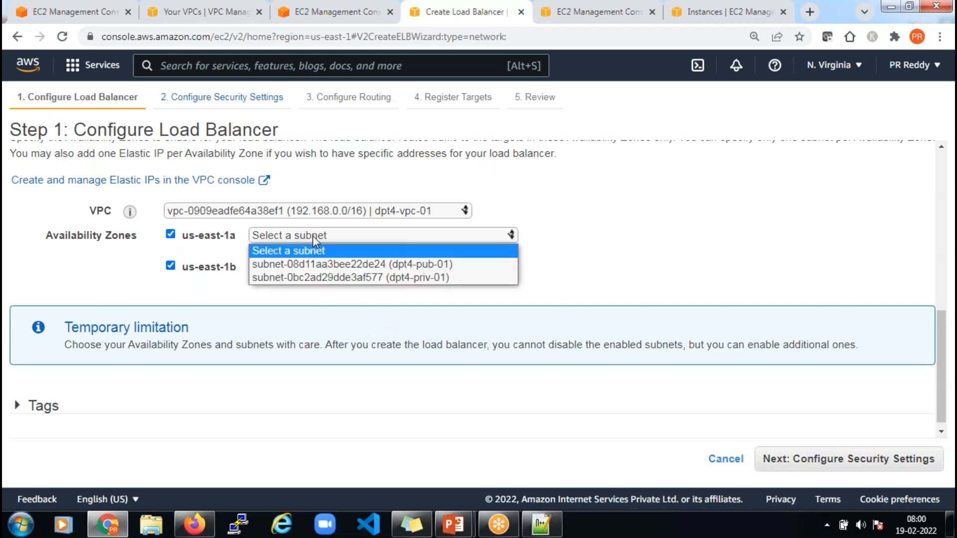
pyautogui.click(463, 264)
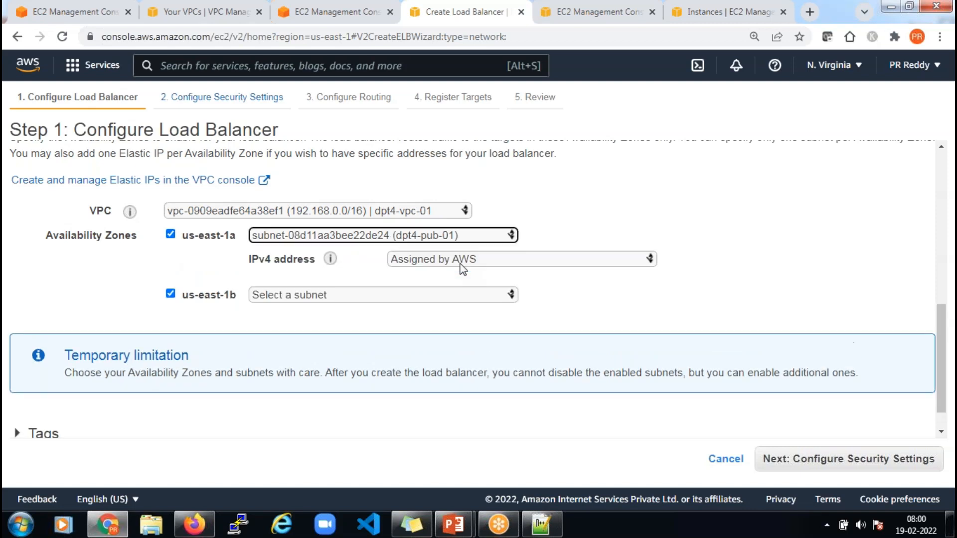
pyautogui.click(319, 298)
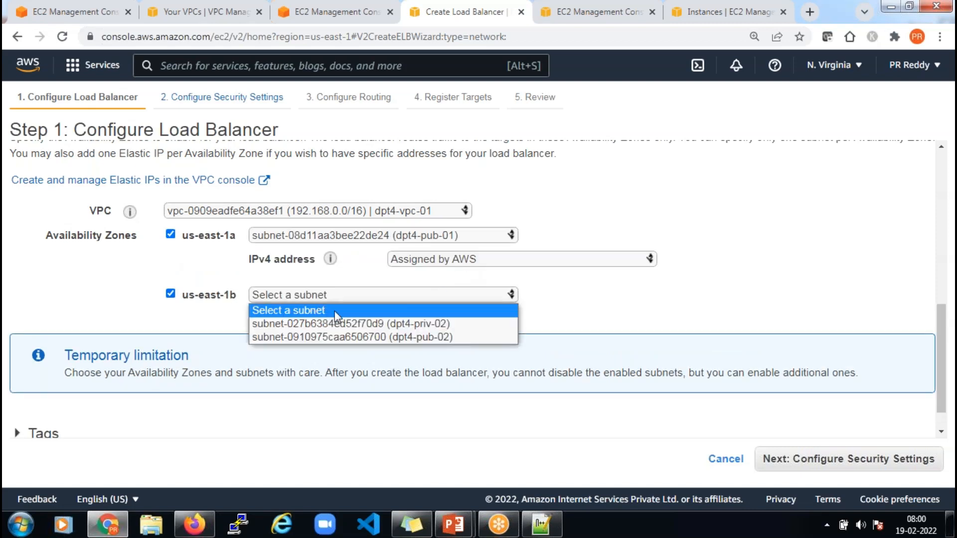
pyautogui.click(448, 339)
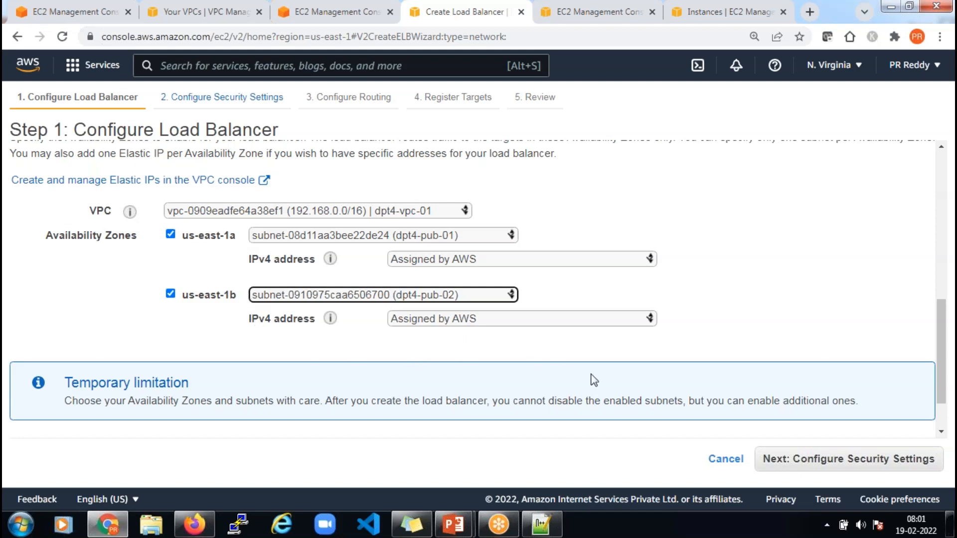
# Skip past Configure Security Settings to Configure Routing with its new TCP port 80 target group
pyautogui.scroll(-2, 602, 369)
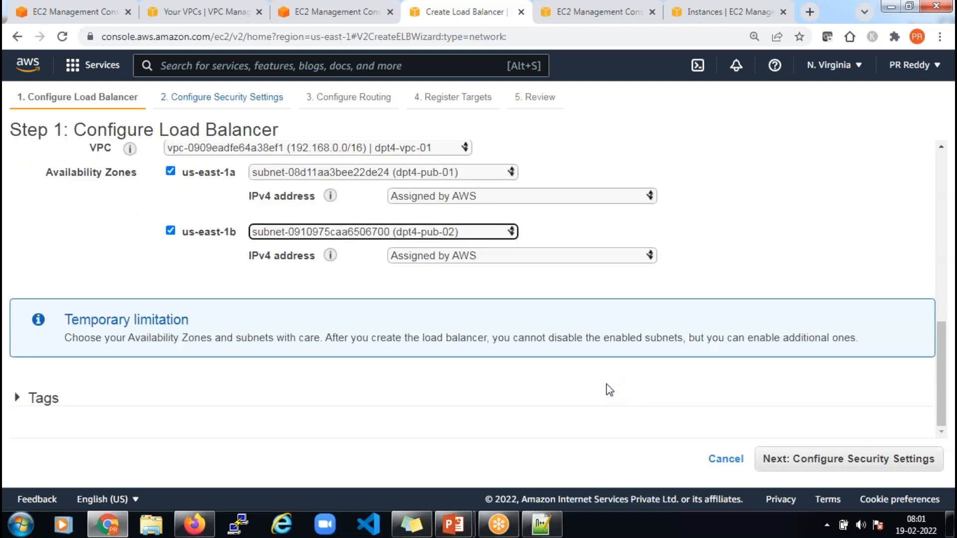
pyautogui.click(855, 459)
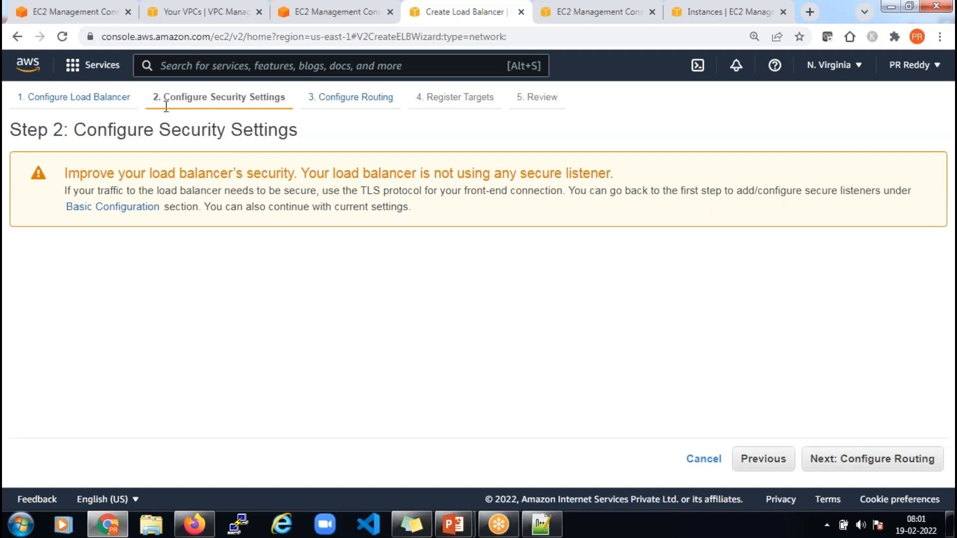
pyautogui.click(878, 460)
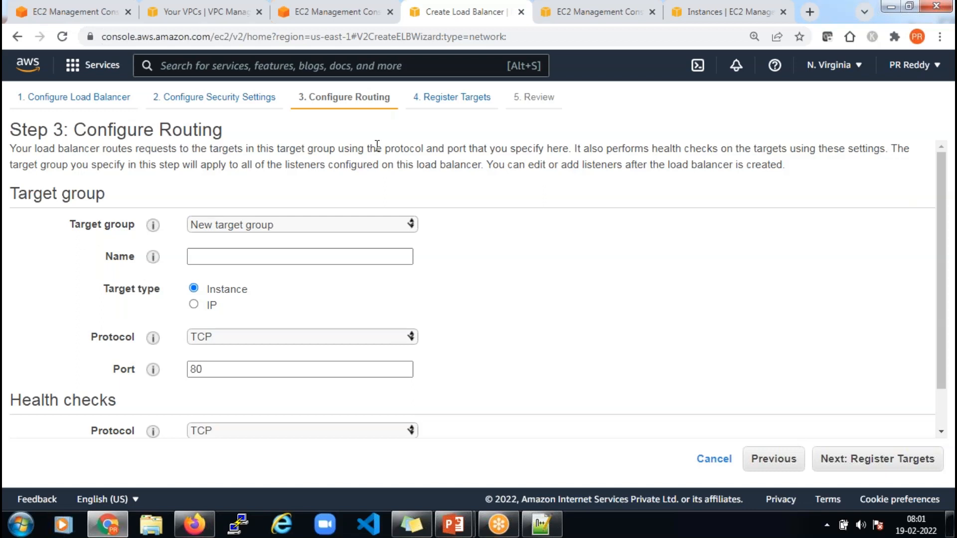
pyautogui.moveTo(453, 524)
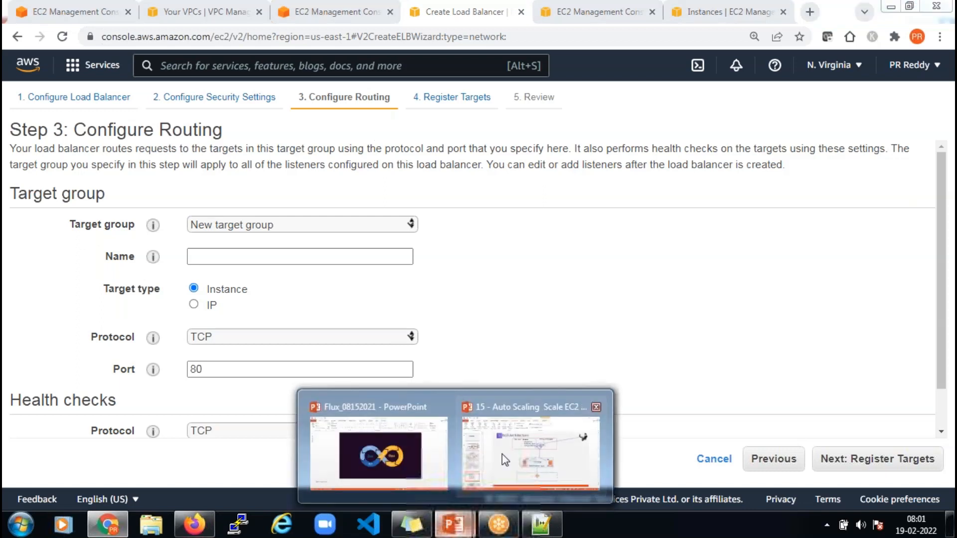
pyautogui.click(506, 449)
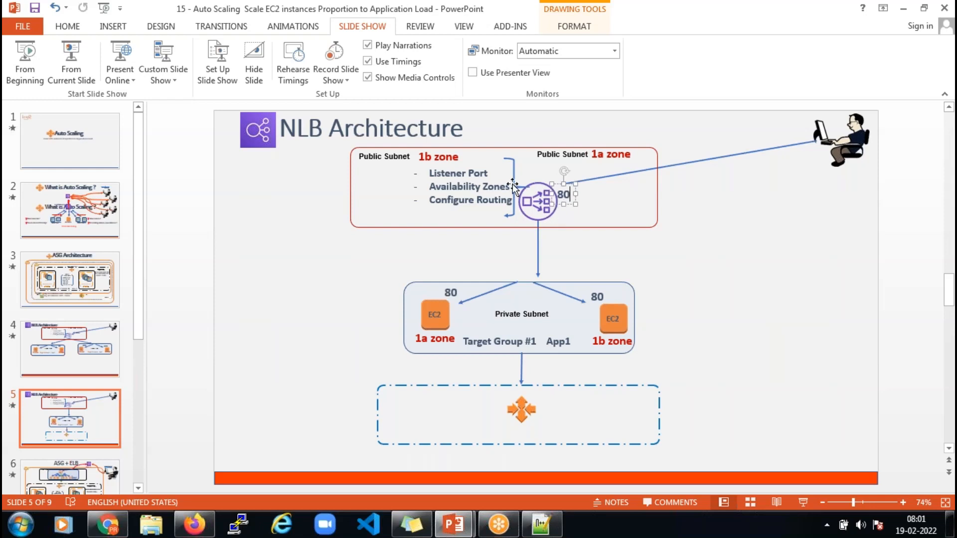
pyautogui.click(444, 173)
pyautogui.doubleClick(448, 187)
pyautogui.doubleClick(451, 200)
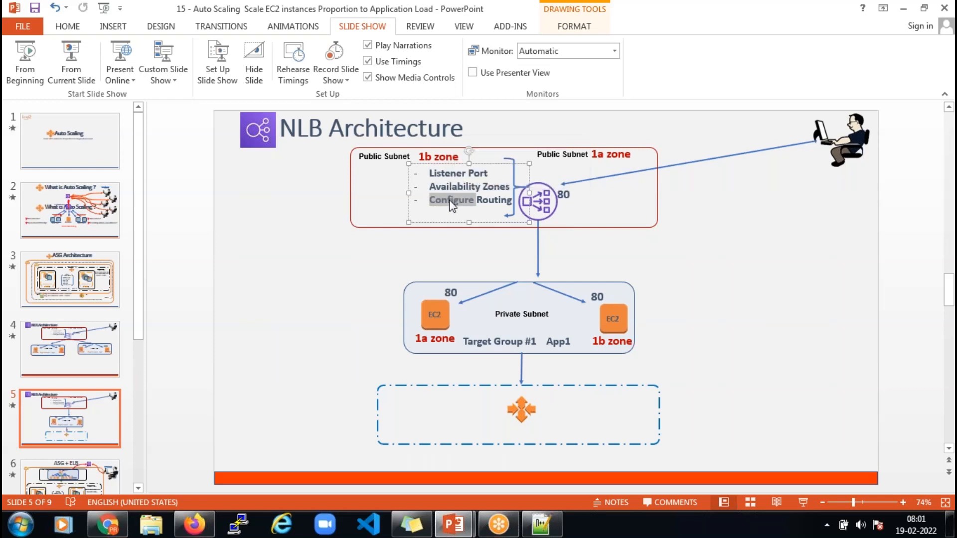
pyautogui.hotkey('alt', 'Tab')
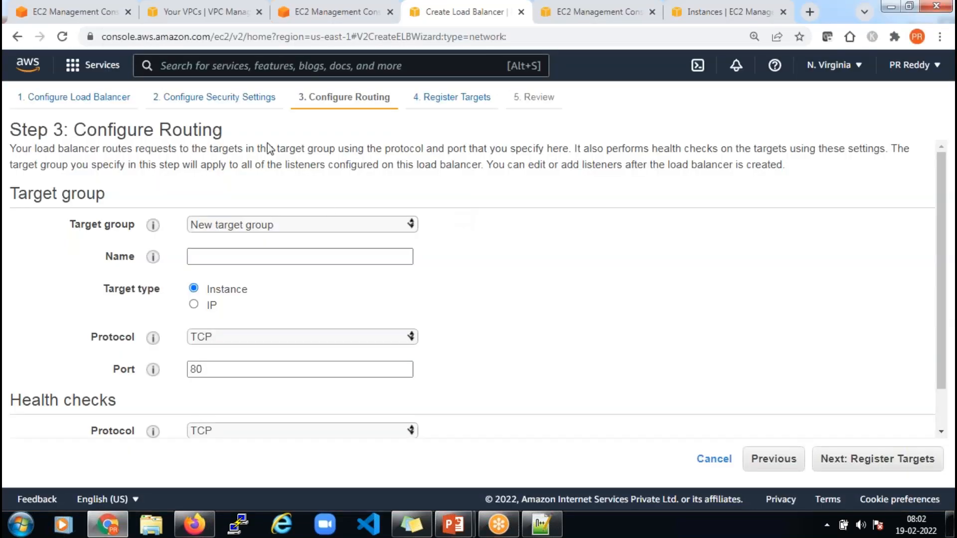
# Keep New target group and name it dpt4-nlb-tg-01
pyautogui.click(338, 225)
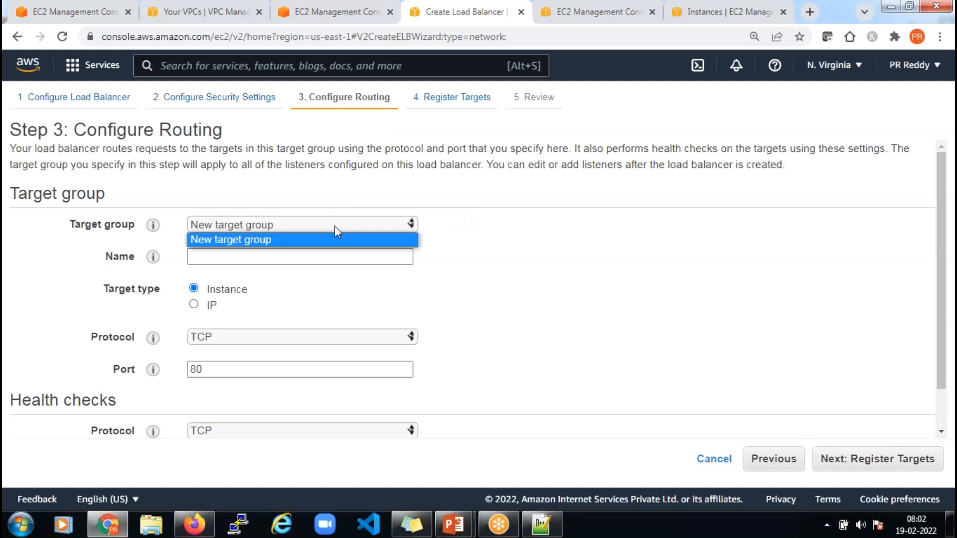
pyautogui.click(250, 248)
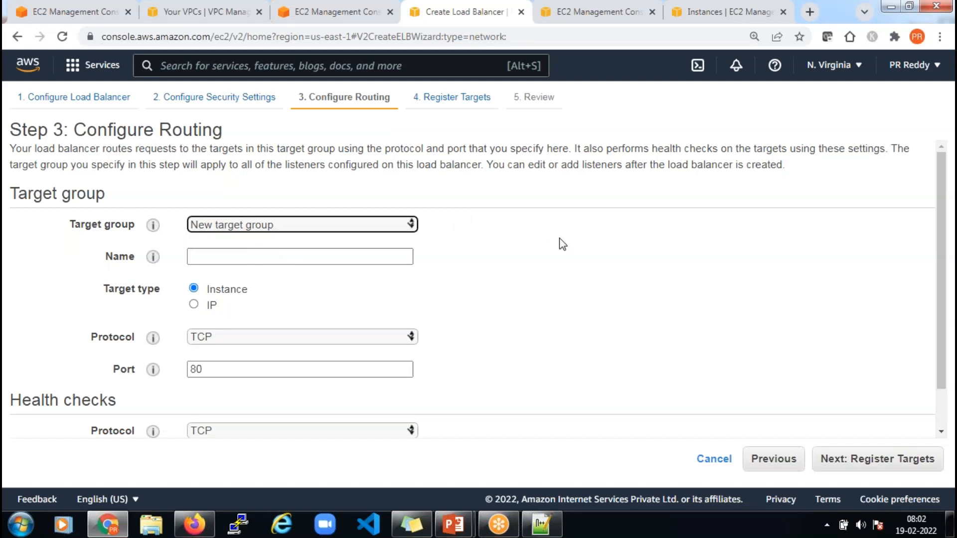
pyautogui.click(372, 258)
pyautogui.write('d')
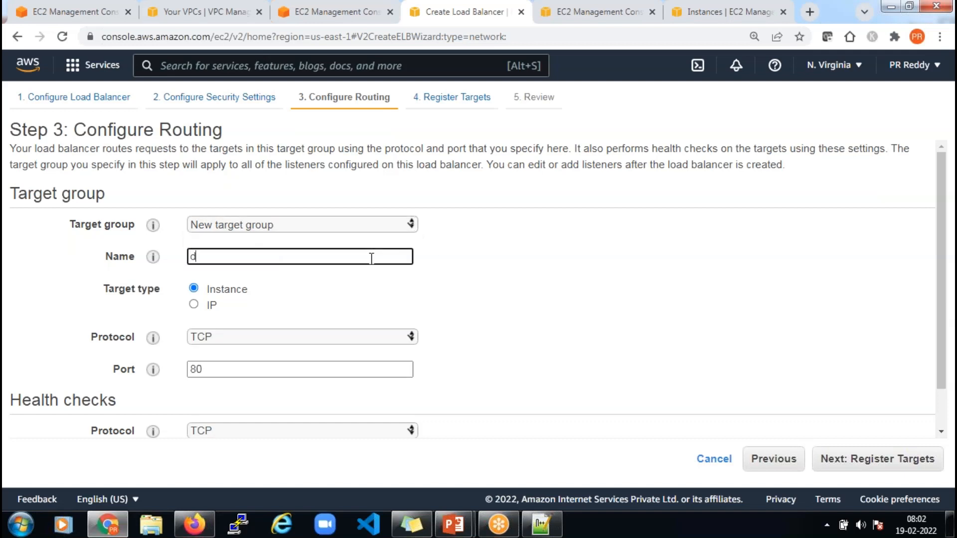
pyautogui.write('pt4-nlb-tg-01')
pyautogui.click(621, 302)
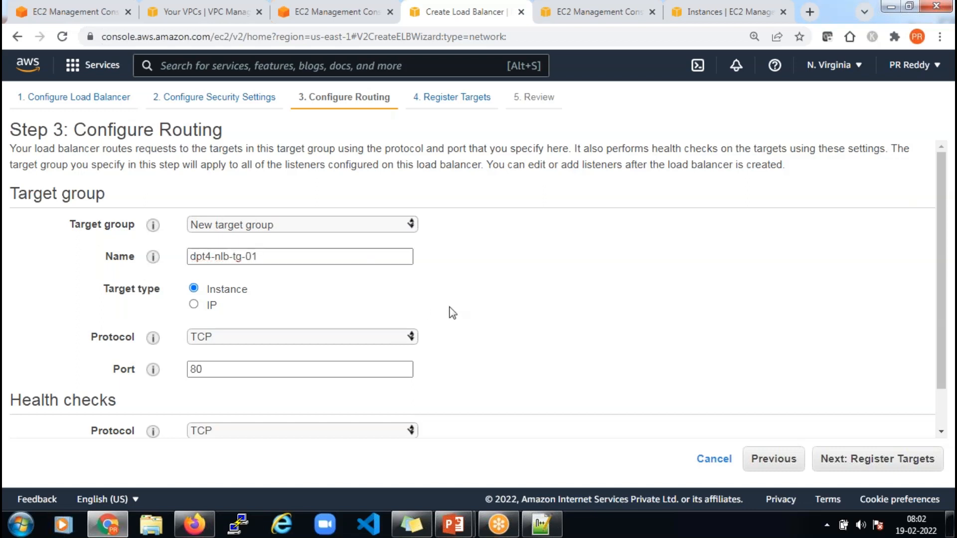
# Leave the target group on TCP port 80 and expand Advanced health check settings
pyautogui.scroll(-2, 450, 279)
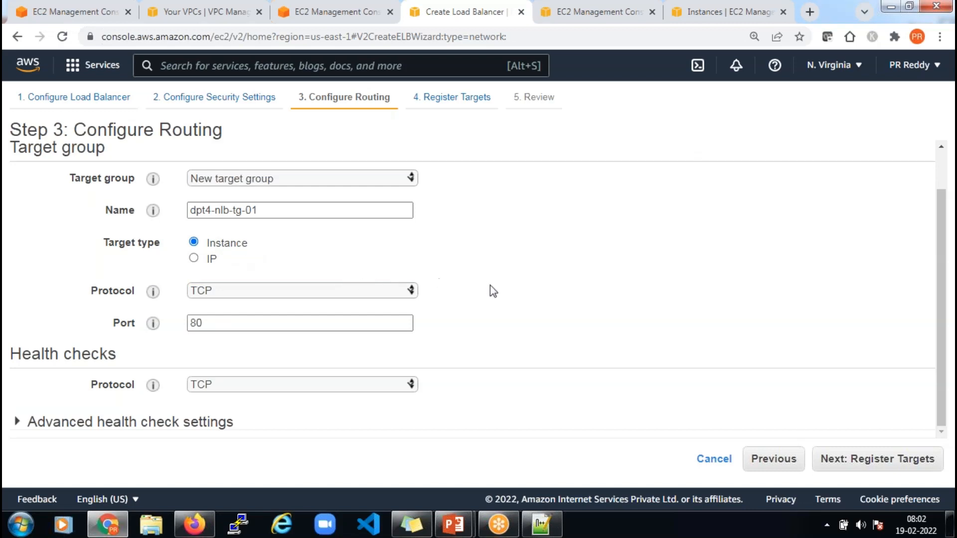
pyautogui.doubleClick(207, 324)
pyautogui.click(202, 324)
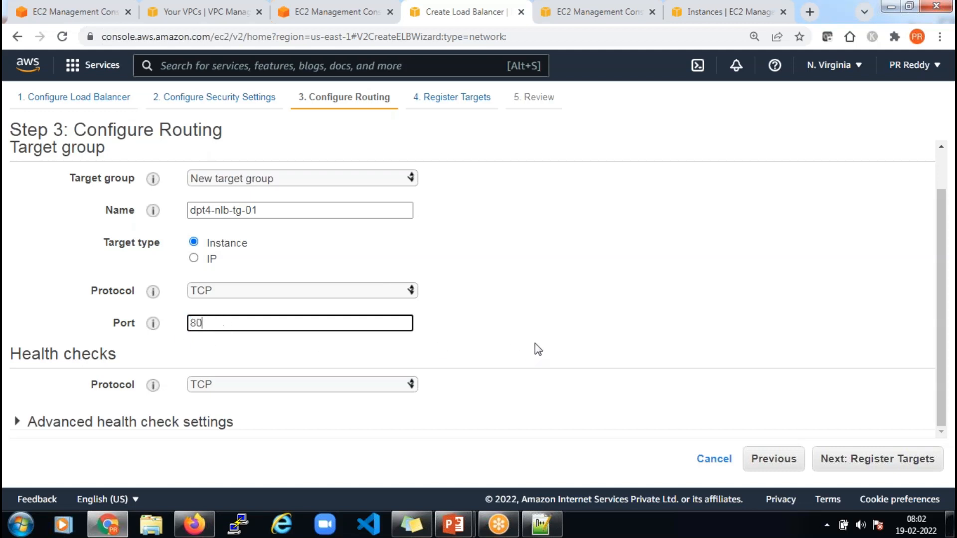
pyautogui.click(31, 424)
pyautogui.scroll(-3, 692, 237)
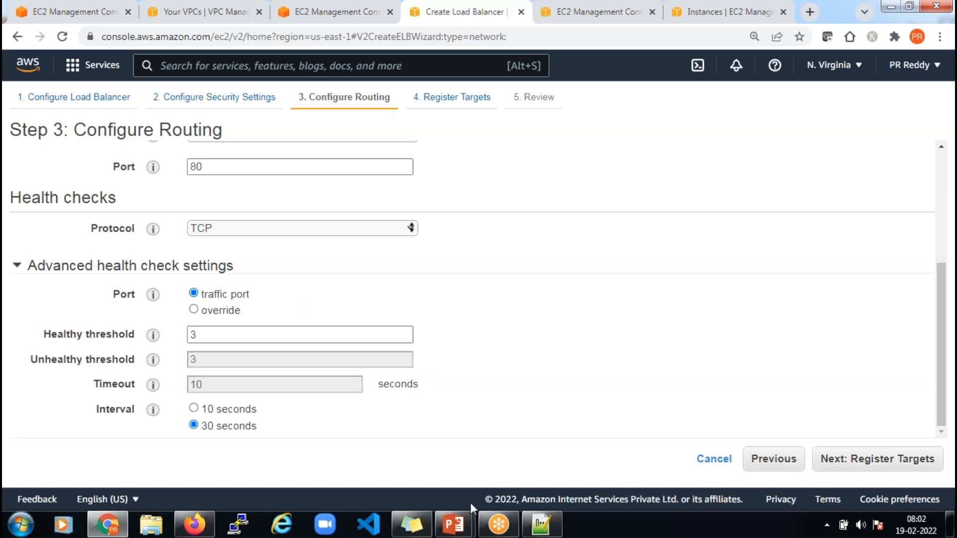
# Glance back at the Chrome routing settings, then end on PowerPoint's NLB Architecture slide
pyautogui.moveTo(453, 525)
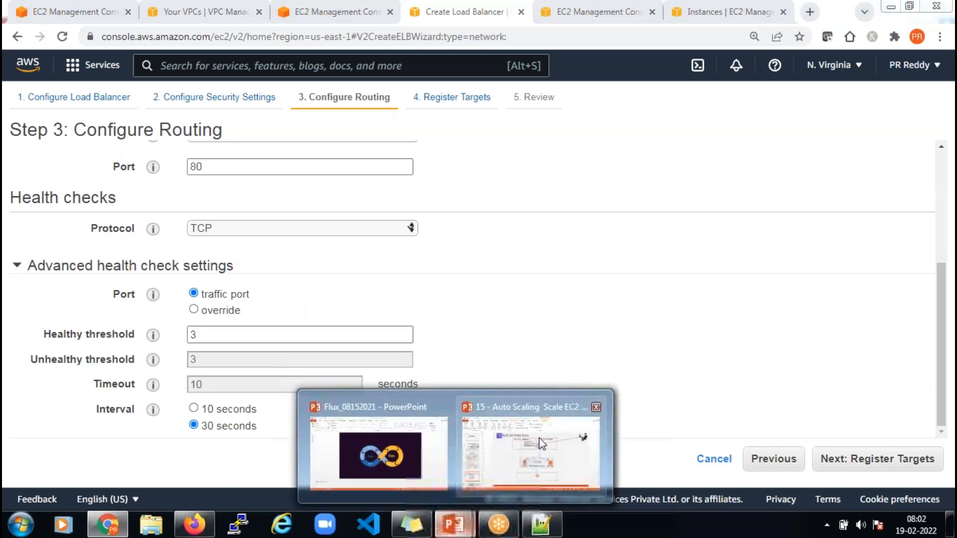
pyautogui.click(542, 443)
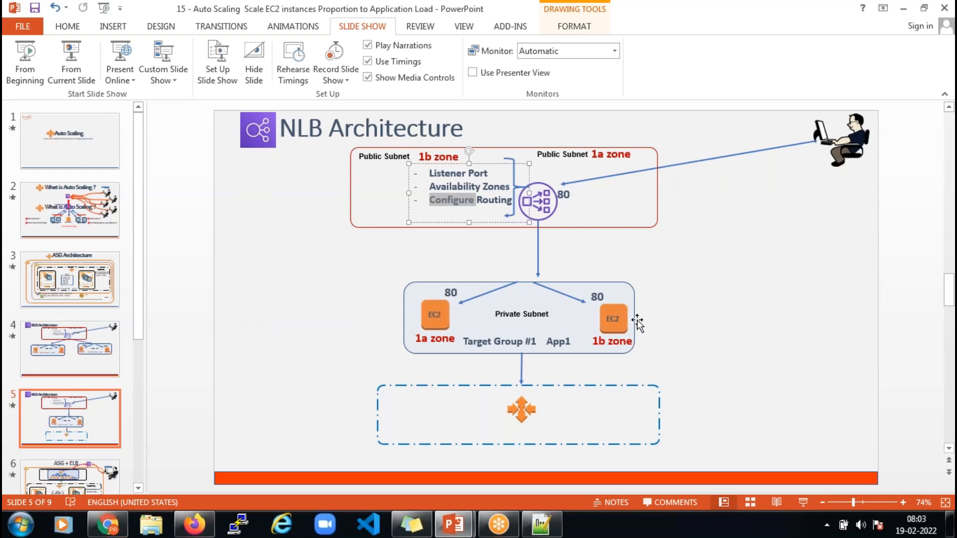
pyautogui.hotkey('alt', 'Tab')
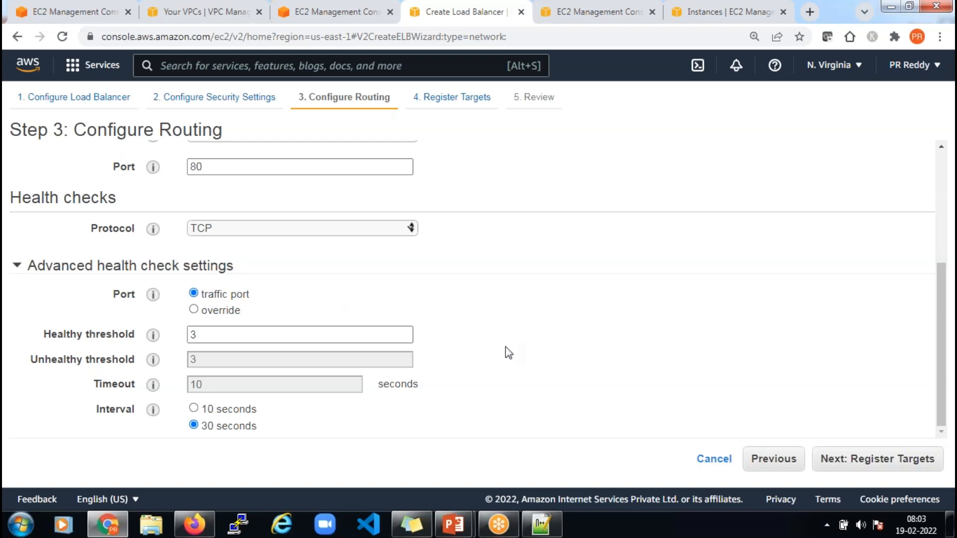
pyautogui.hotkey('alt', 'Tab')
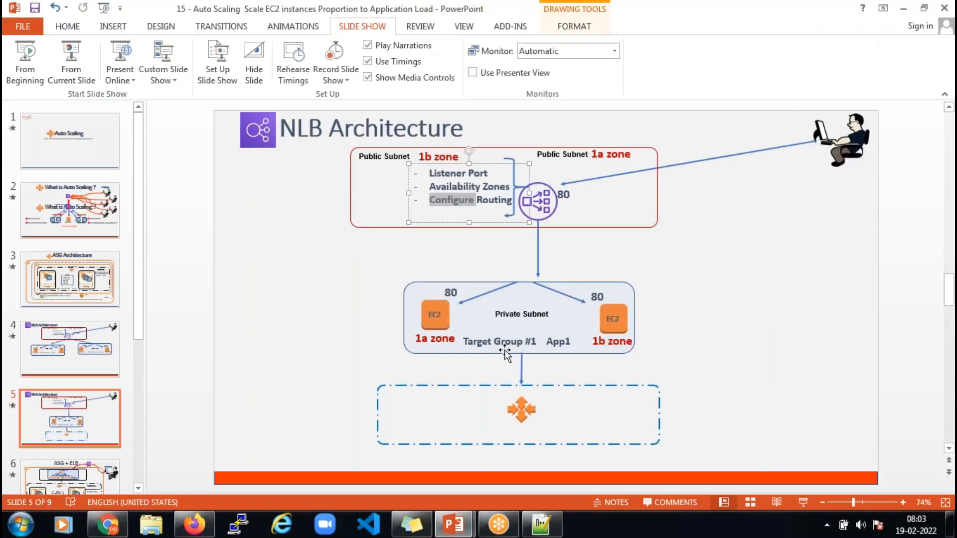
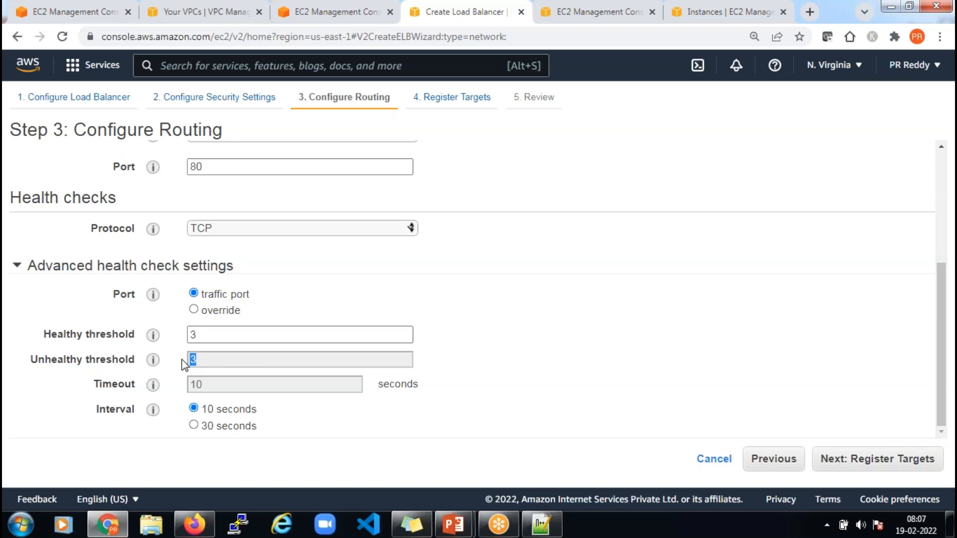
# Correct the healthy threshold to 2 and continue to Register Targets
pyautogui.click(192, 334)
pyautogui.doubleClick(192, 334)
pyautogui.write('45')
pyautogui.press('BackSpace')
pyautogui.press('BackSpace')
pyautogui.write('1')
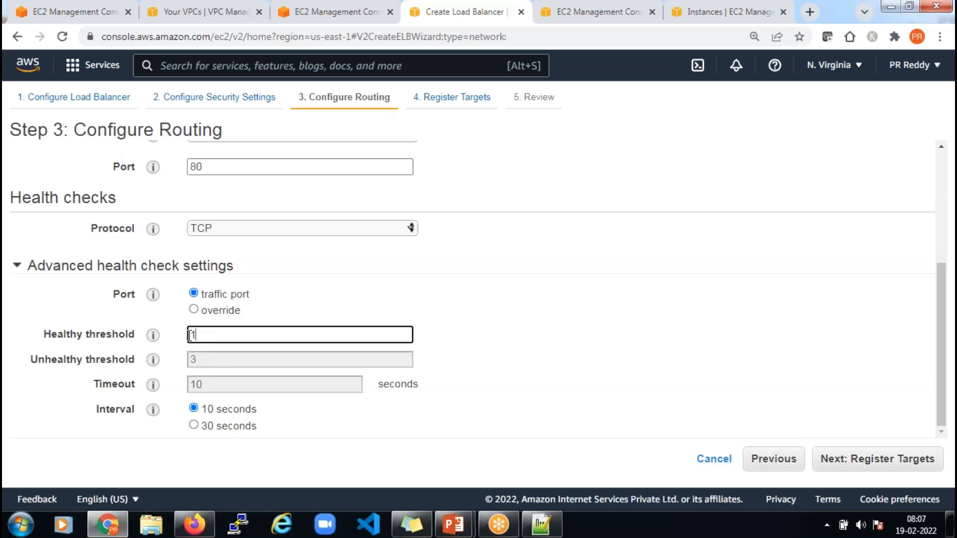
pyautogui.click(367, 285)
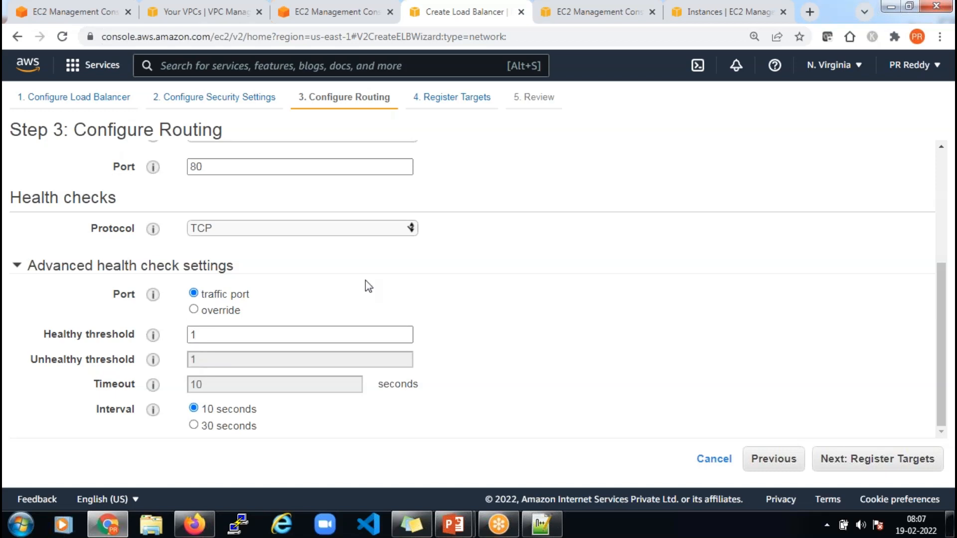
pyautogui.moveTo(217, 332); pyautogui.dragTo(188, 340)
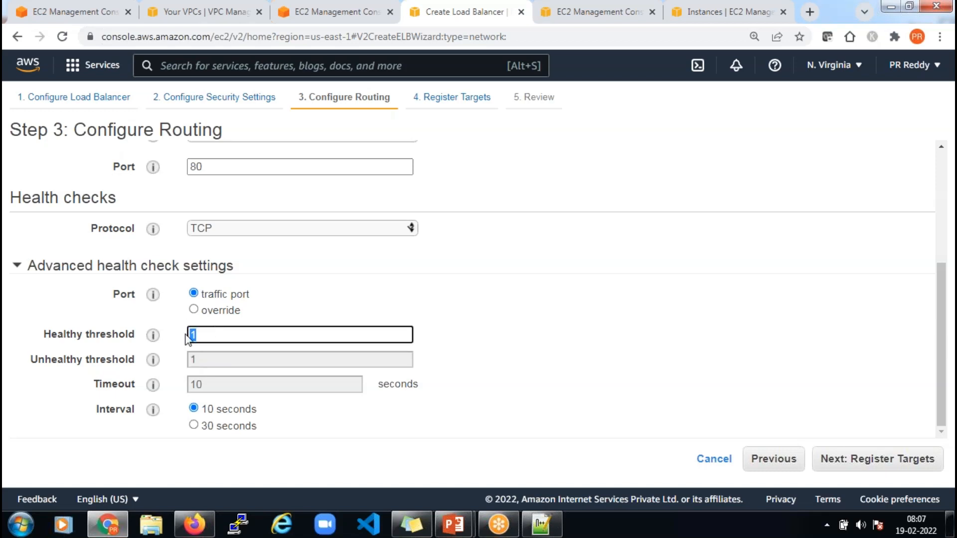
pyautogui.write('2')
pyautogui.click(416, 318)
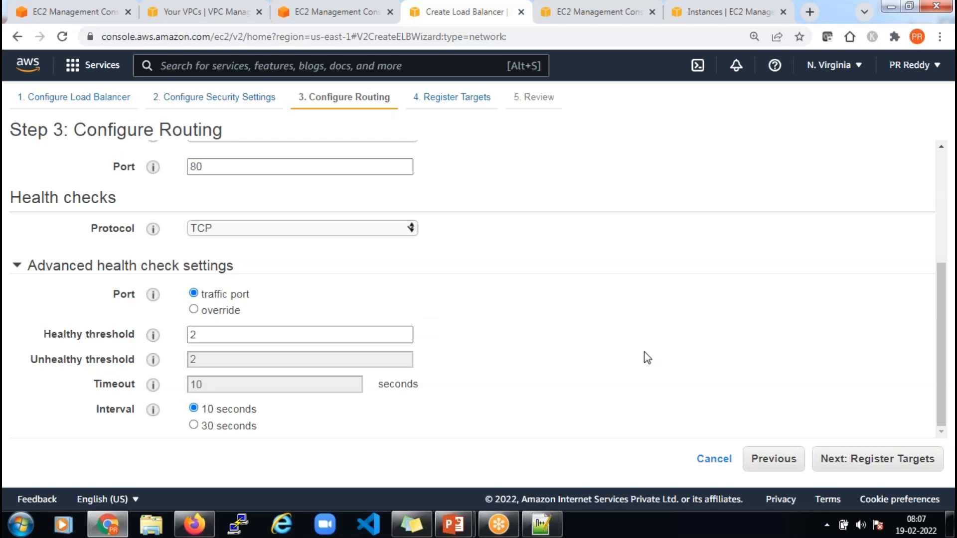
pyautogui.click(849, 461)
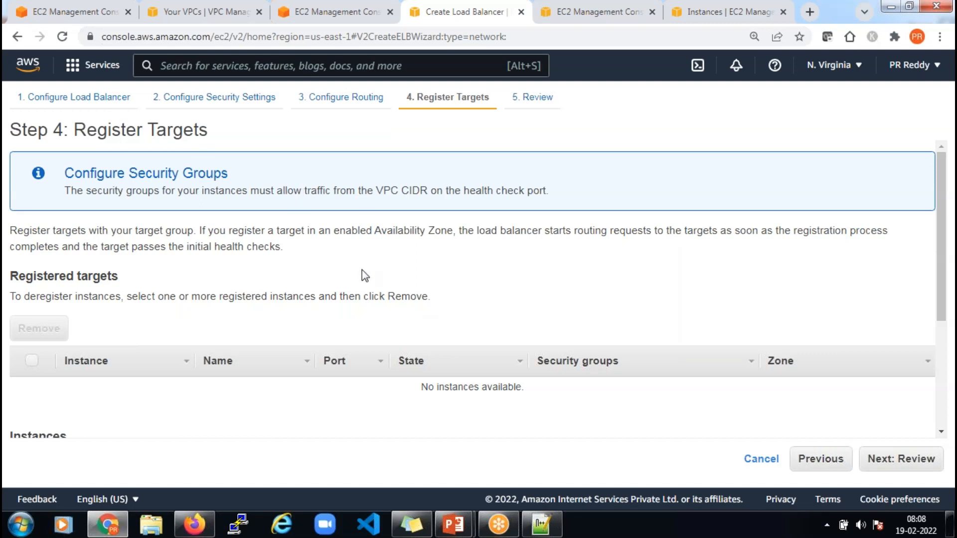
# Add the running dpt4-asg instance as a registered target on port 80
pyautogui.scroll(-3, 381, 264)
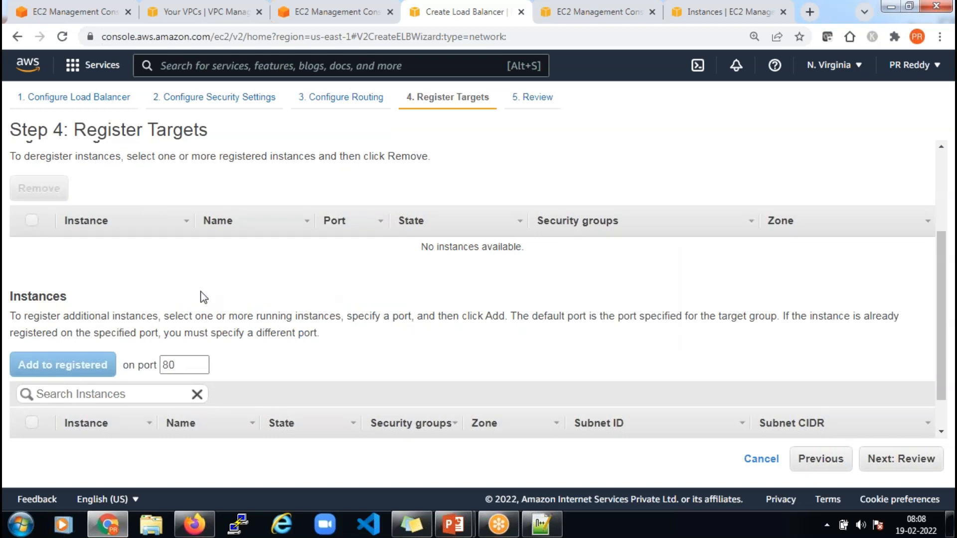
pyautogui.scroll(-1, 202, 298)
pyautogui.click(31, 401)
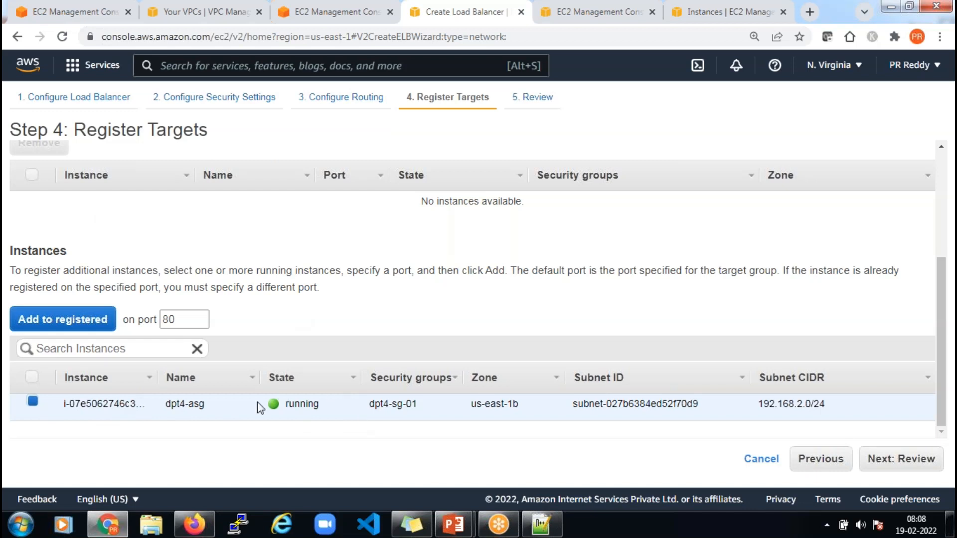
pyautogui.click(65, 321)
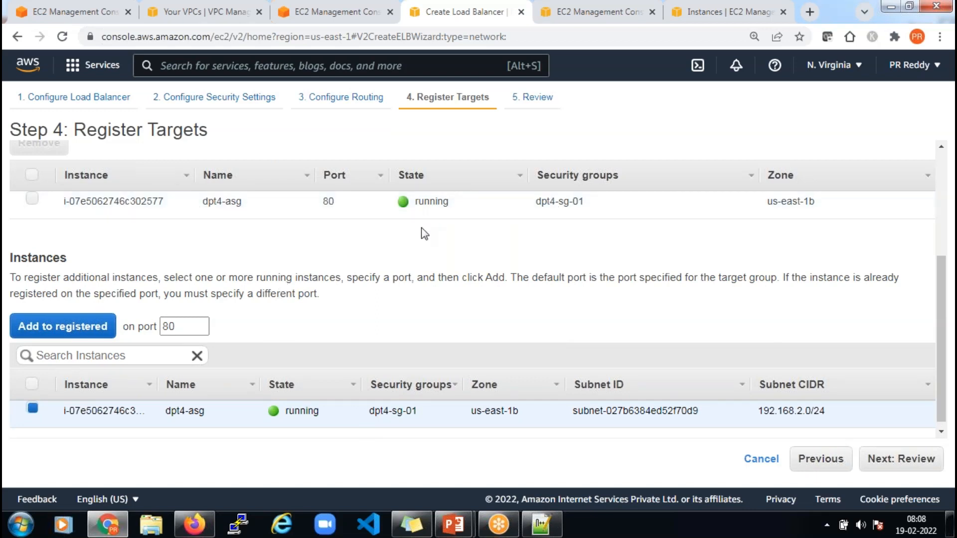
pyautogui.scroll(2, 420, 233)
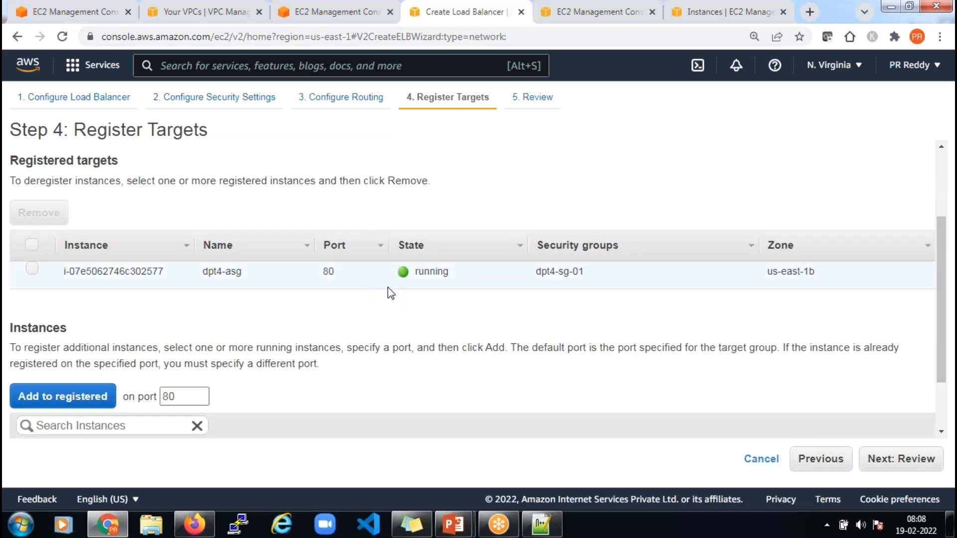
pyautogui.scroll(-2, 388, 287)
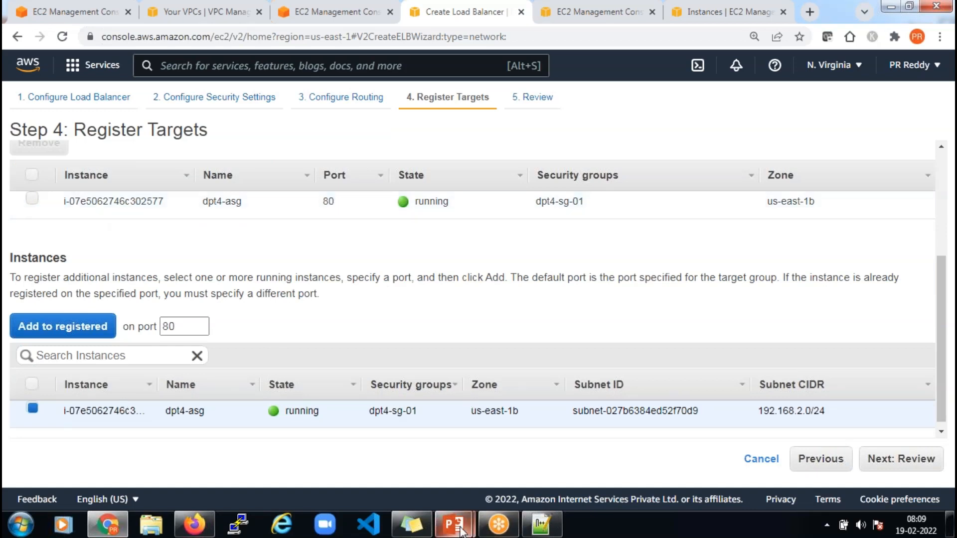
pyautogui.moveTo(463, 528)
pyautogui.click(543, 432)
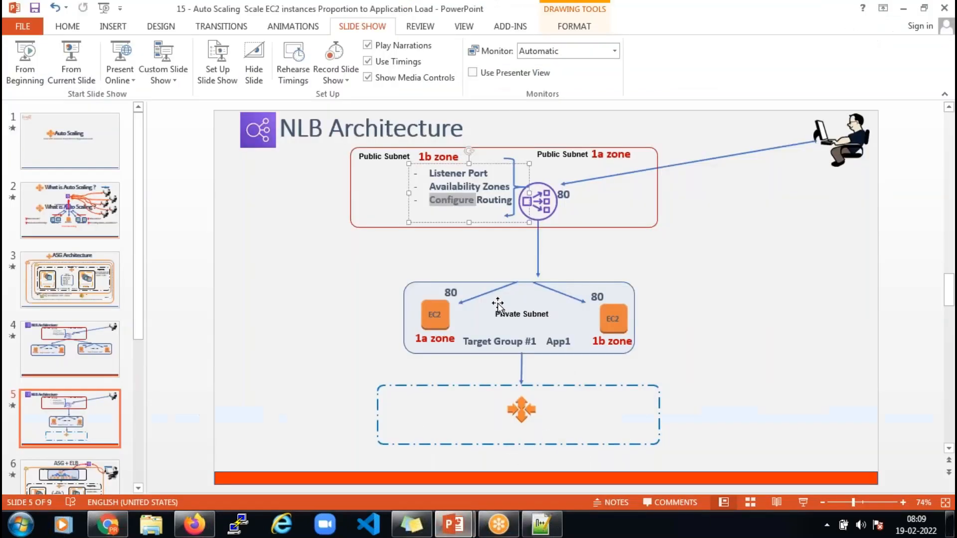
pyautogui.click(617, 316)
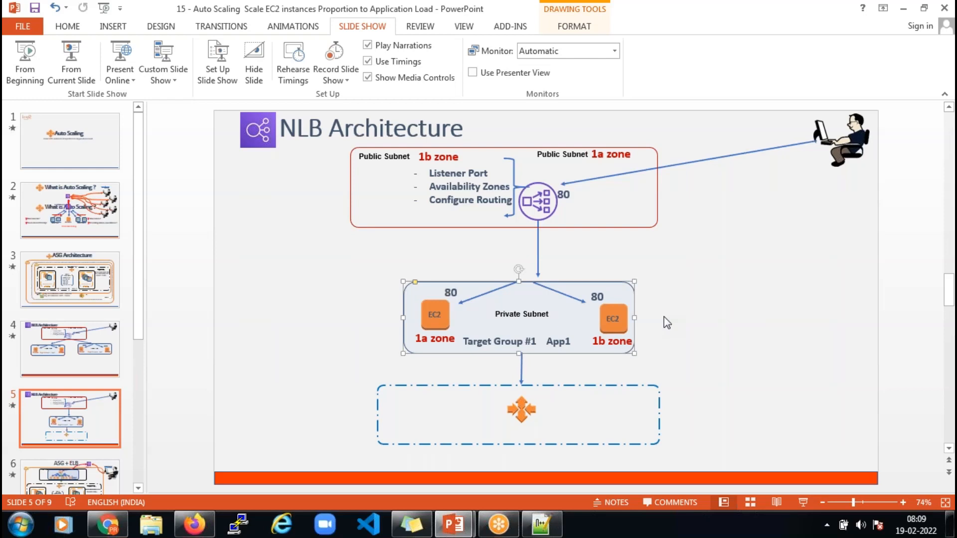
pyautogui.hotkey('alt', 'Tab')
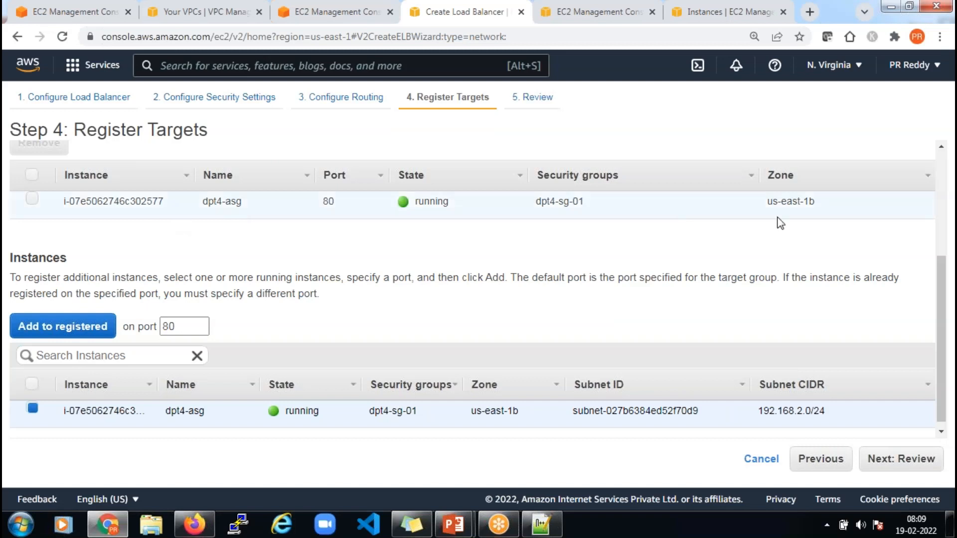
# Remove the dpt4-asg instance from the registered targets
pyautogui.scroll(-1, 766, 243)
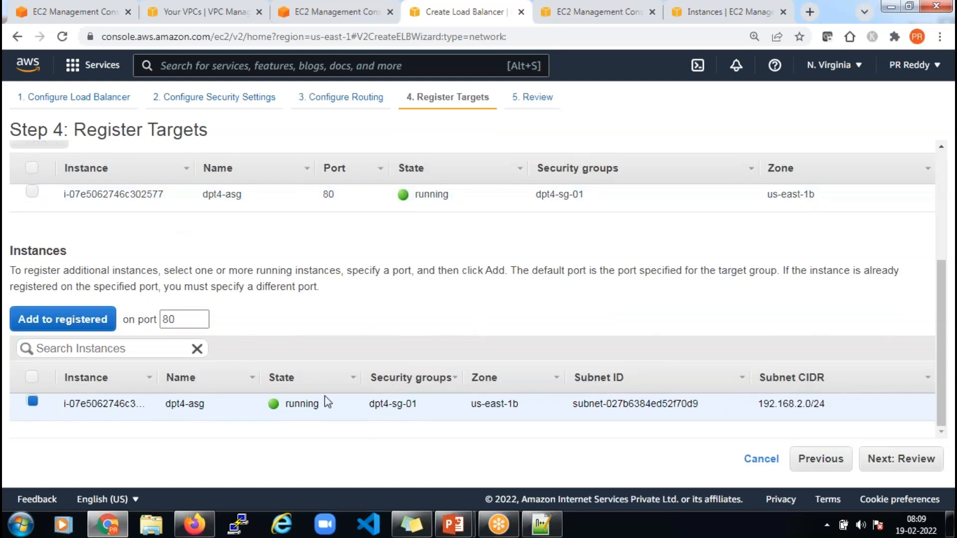
pyautogui.scroll(2, 40, 269)
pyautogui.click(31, 263)
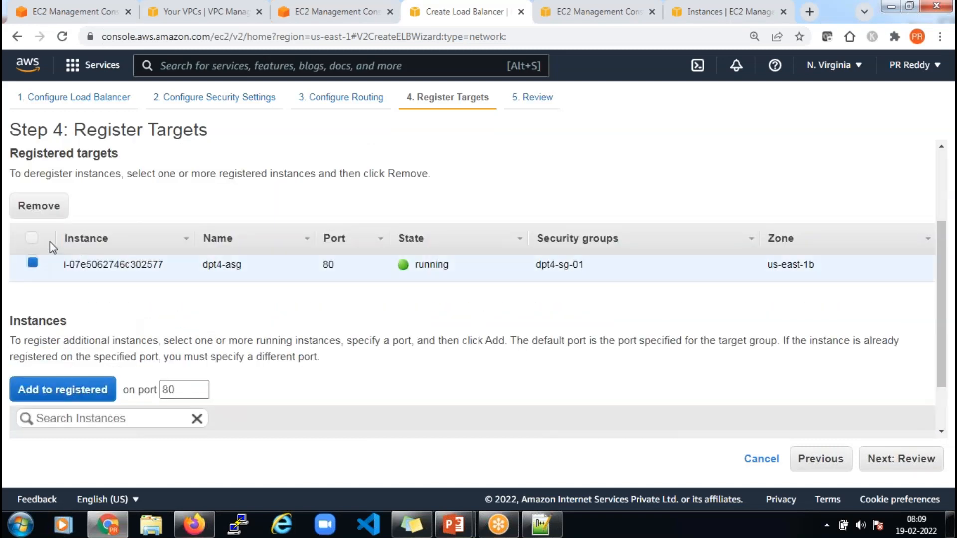
pyautogui.click(52, 208)
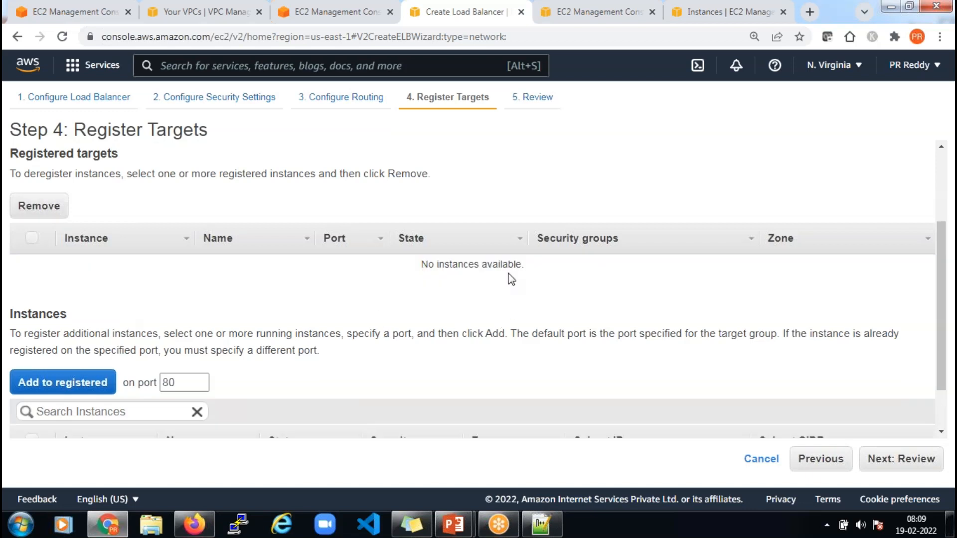
# Review the settings and create the network load balancer dpt4-nlb-01
pyautogui.scroll(-1, 501, 375)
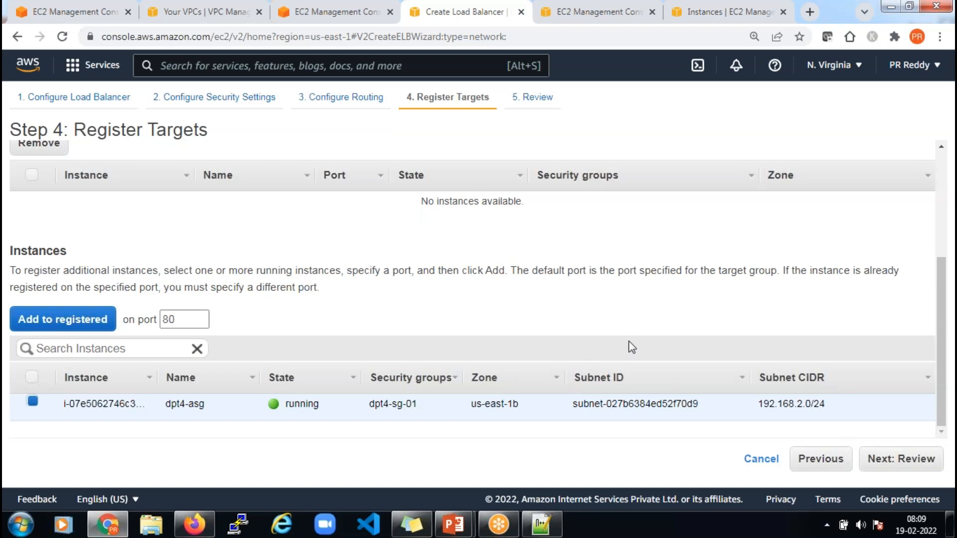
pyautogui.click(894, 465)
pyautogui.scroll(-3, 378, 305)
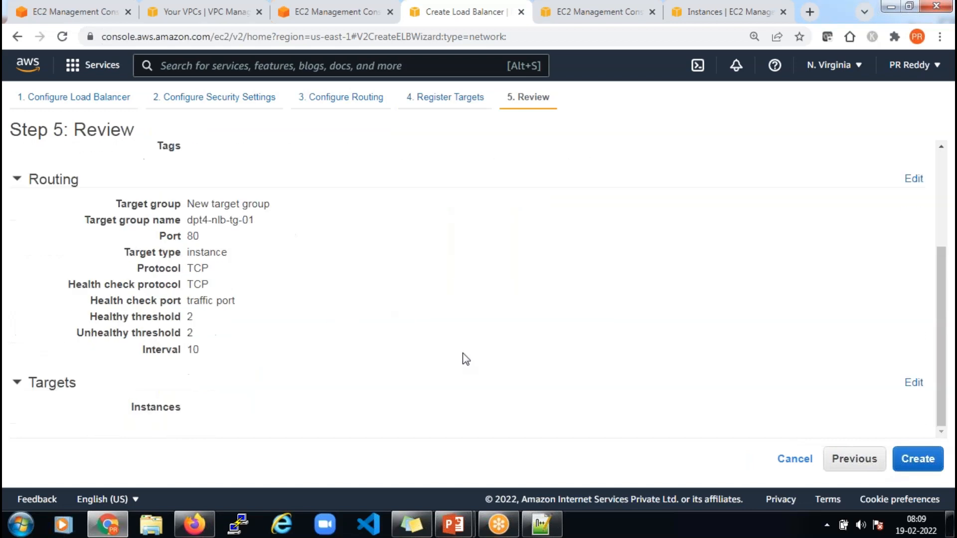
pyautogui.click(904, 466)
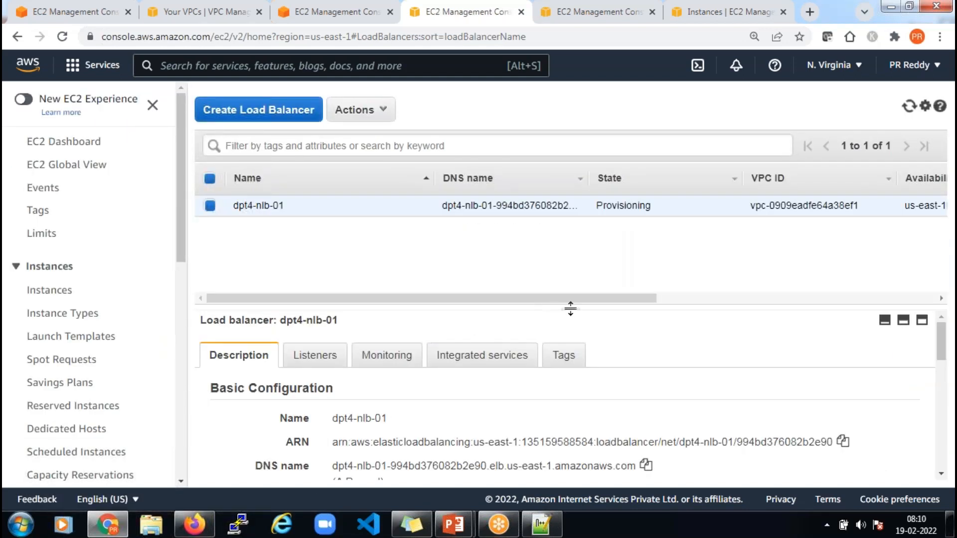
# Refresh the load balancer list and view dpt4-nlb-01's TCP 80 listener forwarding to dpt4-nlb-tg-01
pyautogui.moveTo(570, 309); pyautogui.dragTo(575, 242)
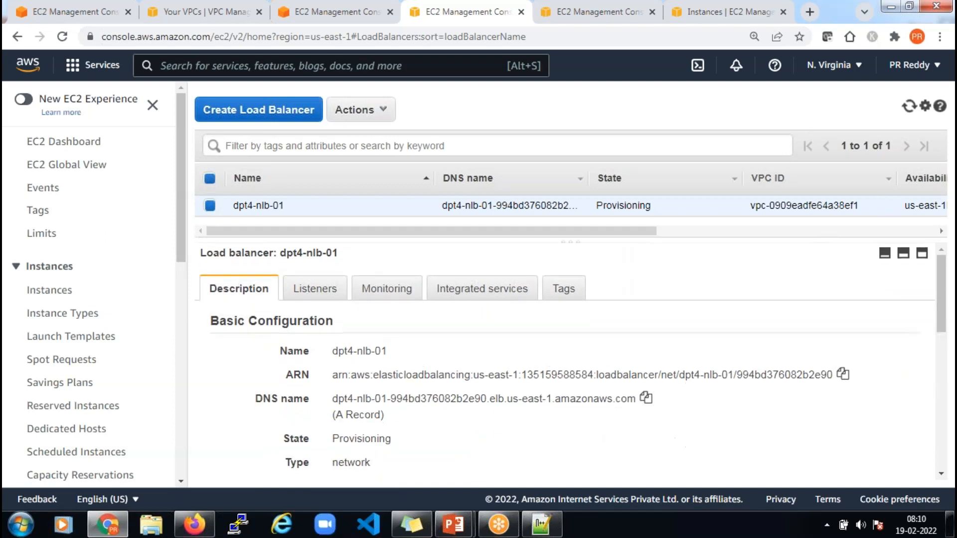
pyautogui.click(909, 106)
pyautogui.doubleClick(600, 205)
pyautogui.moveTo(600, 205); pyautogui.dragTo(658, 209)
pyautogui.click(656, 209)
pyautogui.click(312, 291)
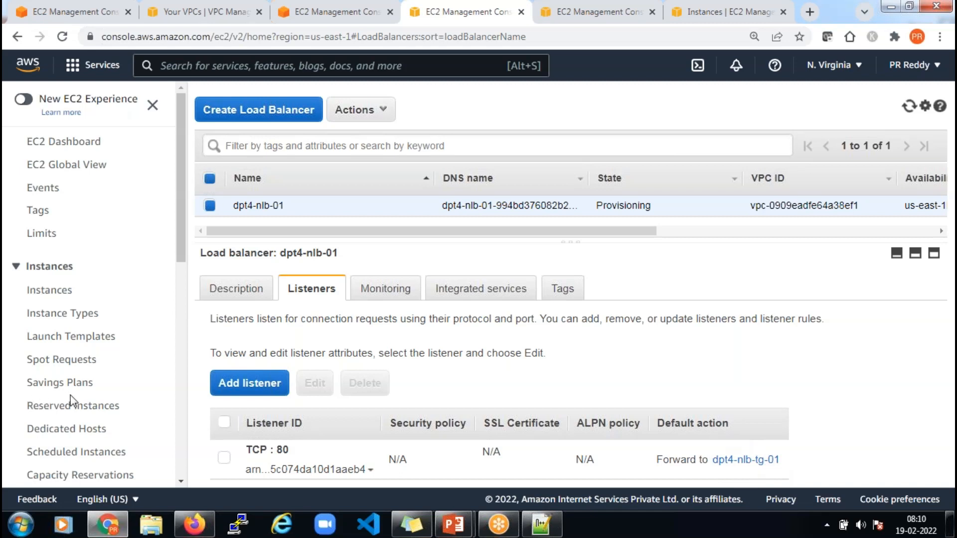
pyautogui.scroll(-10, 71, 399)
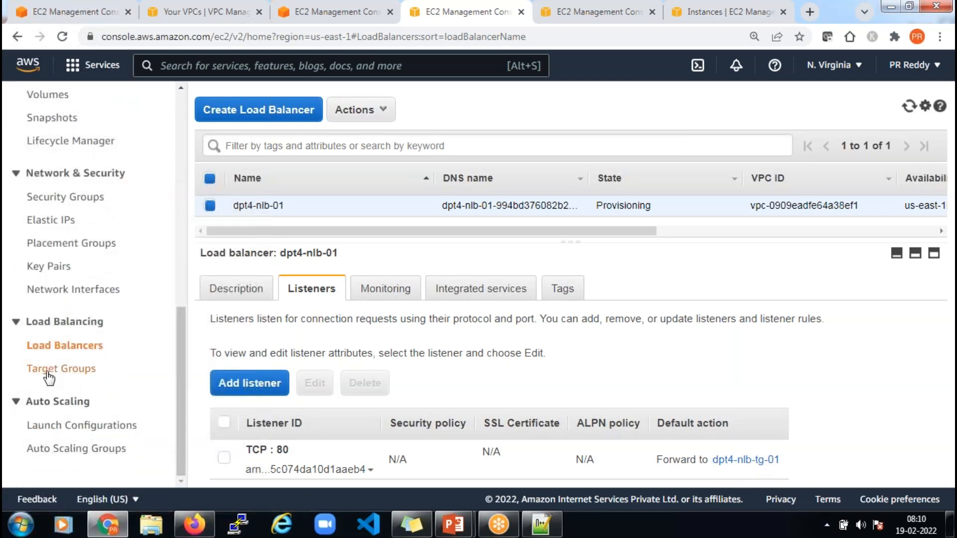
# Select dpt4-nlb-tg-01 under Target Groups and view its Targets details
pyautogui.click(69, 375)
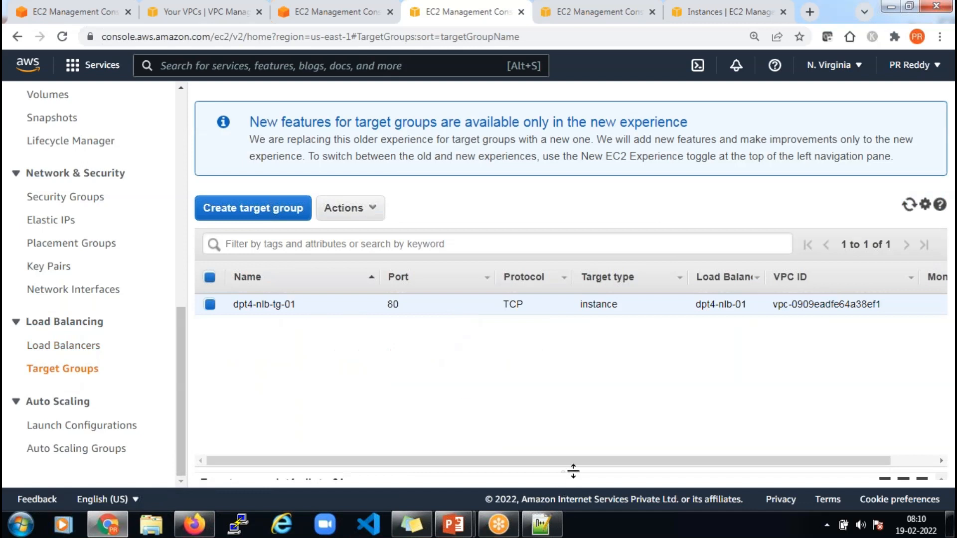
pyautogui.moveTo(572, 471); pyautogui.dragTo(548, 344)
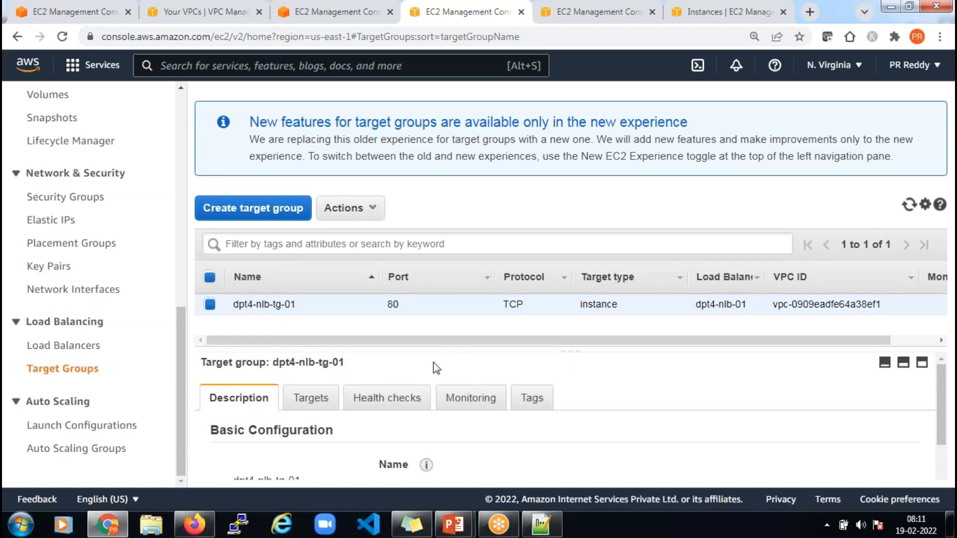
pyautogui.click(323, 401)
pyautogui.scroll(-2, 424, 375)
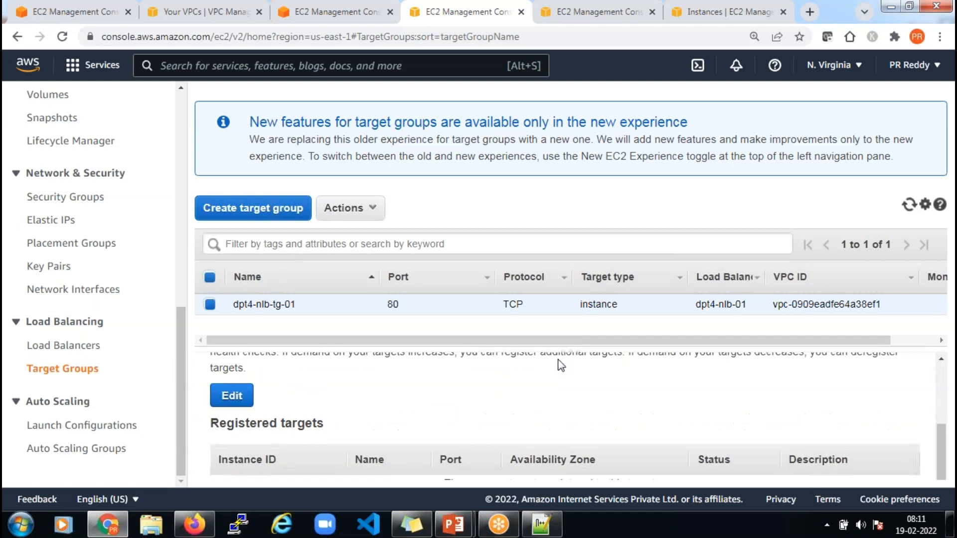
pyautogui.moveTo(572, 348); pyautogui.dragTo(587, 308)
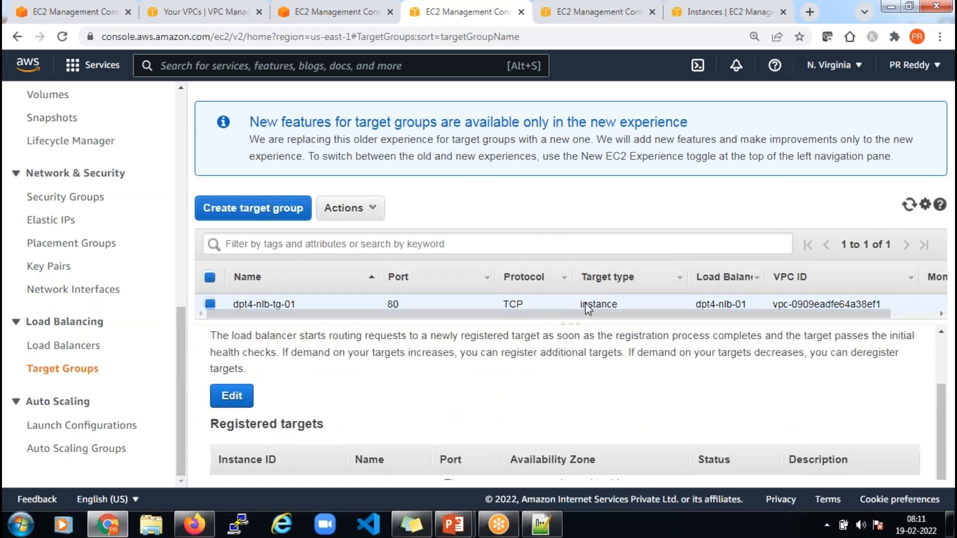
pyautogui.scroll(1, 359, 433)
pyautogui.scroll(-1, 354, 412)
pyautogui.scroll(2, 354, 413)
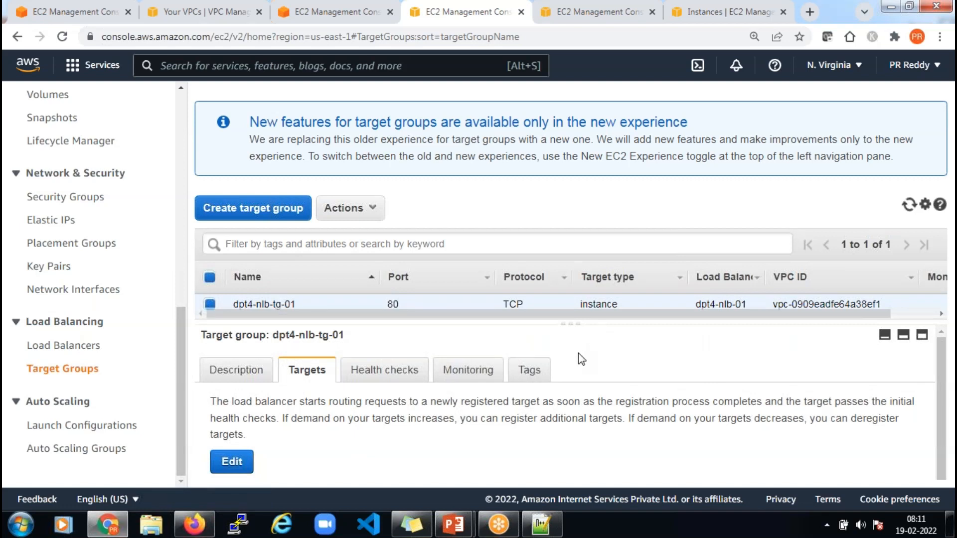
# In the PowerPoint deck, nudge the connector arrow below the private subnet into alignment
pyautogui.moveTo(453, 524)
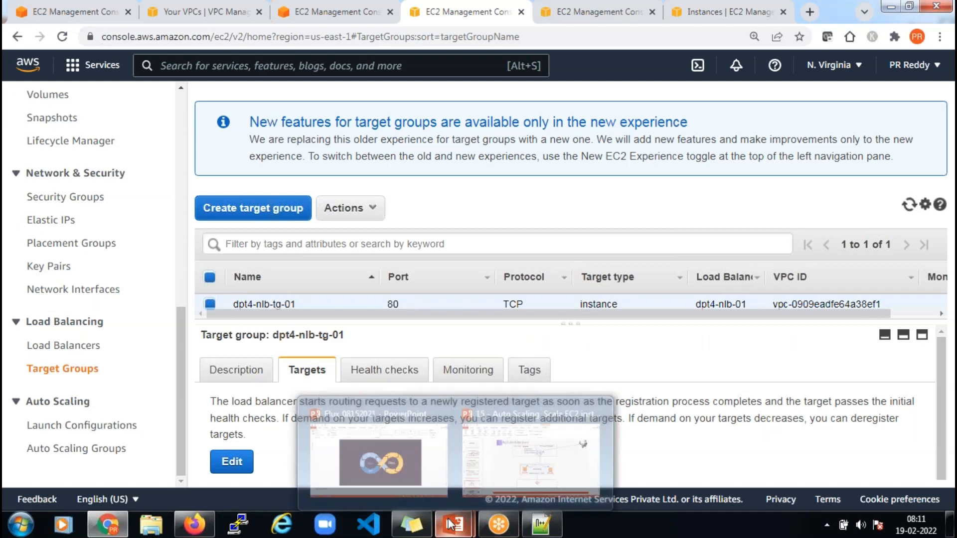
pyautogui.click(533, 436)
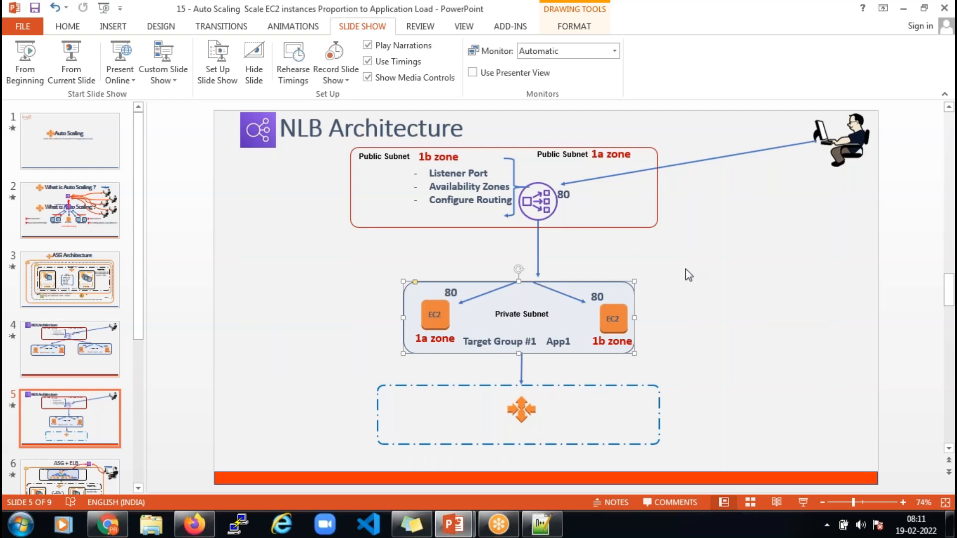
pyautogui.click(522, 369)
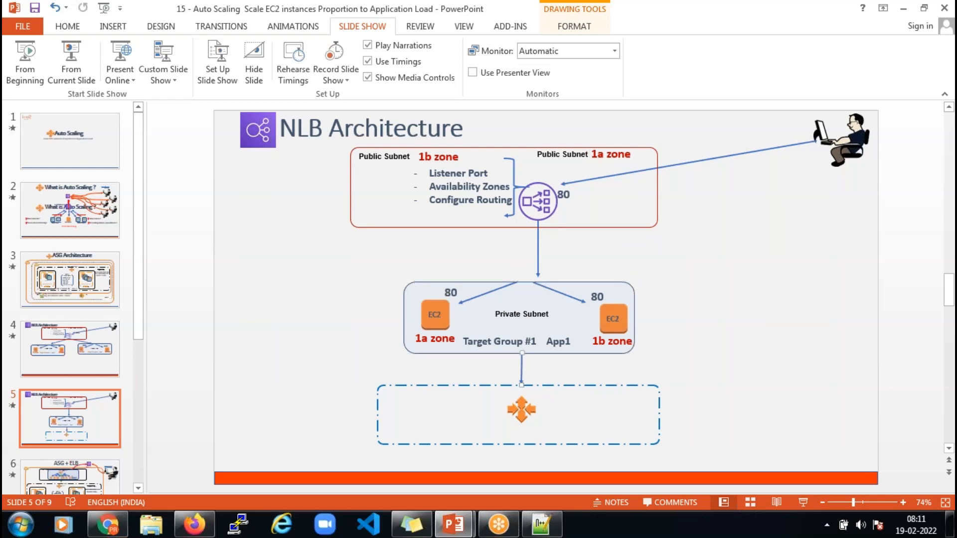
pyautogui.moveTo(521, 369)
pyautogui.mouseDown()
pyautogui.moveTo(439, 366)
pyautogui.moveTo(530, 365)
pyautogui.moveTo(509, 366)
pyautogui.moveTo(529, 363)
pyautogui.moveTo(529, 351)
pyautogui.moveTo(525, 366)
pyautogui.mouseUp()
pyautogui.moveTo(527, 367)
pyautogui.mouseDown()
pyautogui.moveTo(666, 359)
pyautogui.moveTo(495, 367)
pyautogui.moveTo(536, 367)
pyautogui.moveTo(527, 367)
pyautogui.mouseUp()
# Open dpt4-asg-01 from Auto Scaling Groups and scroll to its empty Load balancing section
pyautogui.click(107, 524)
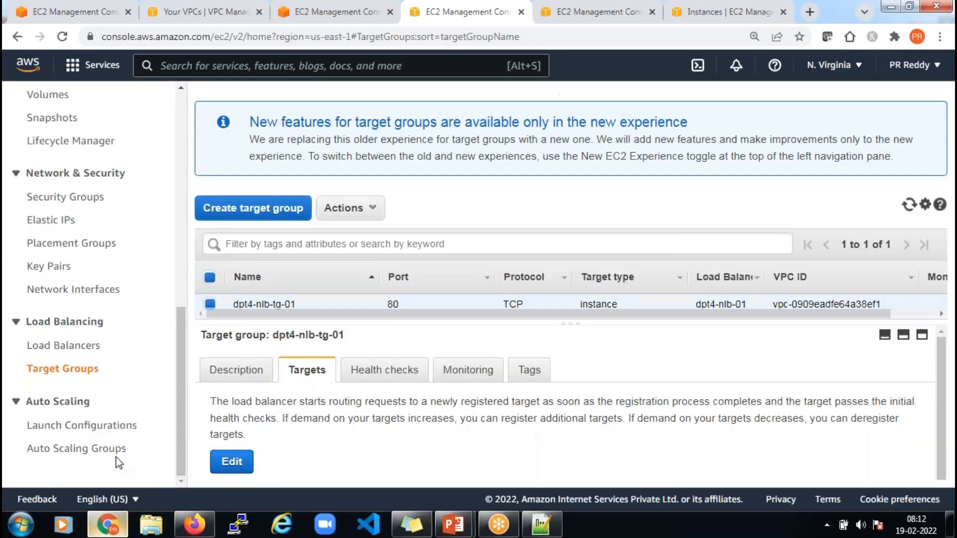
pyautogui.click(72, 450)
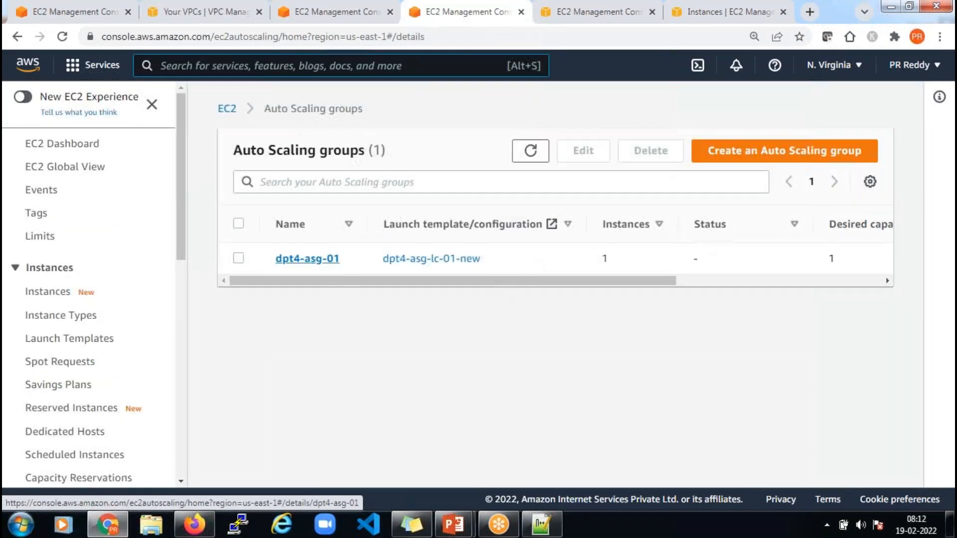
pyautogui.click(307, 258)
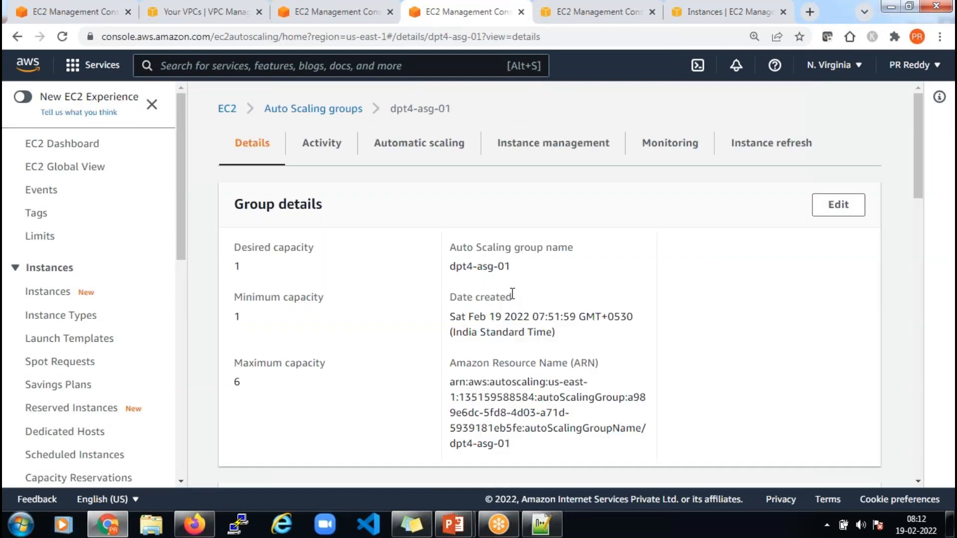
pyautogui.scroll(-5, 489, 248)
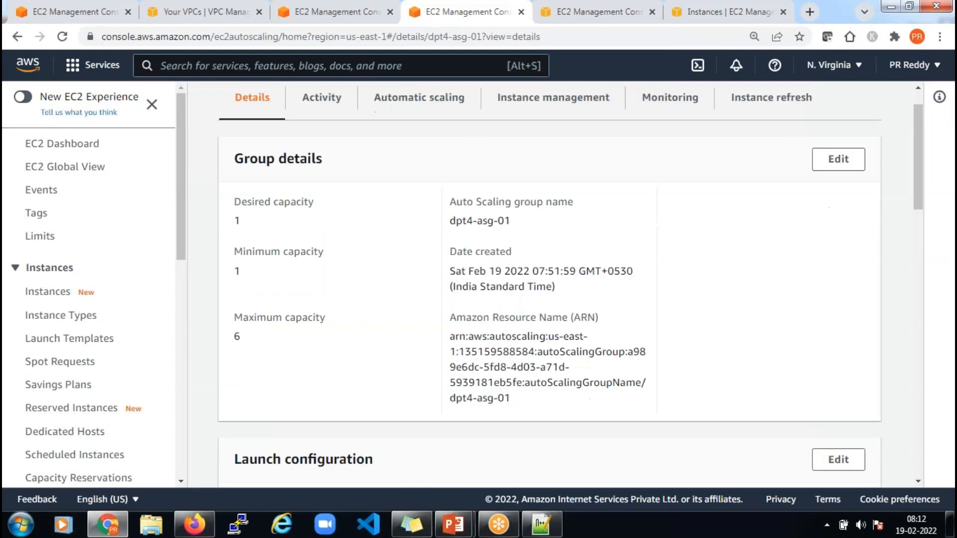
pyautogui.scroll(-5, 580, 284)
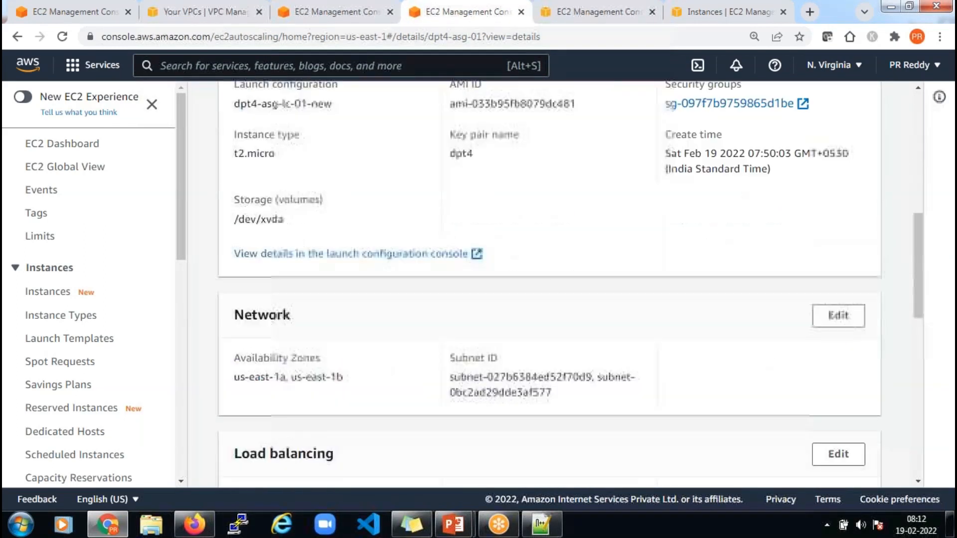
pyautogui.scroll(-3, 549, 279)
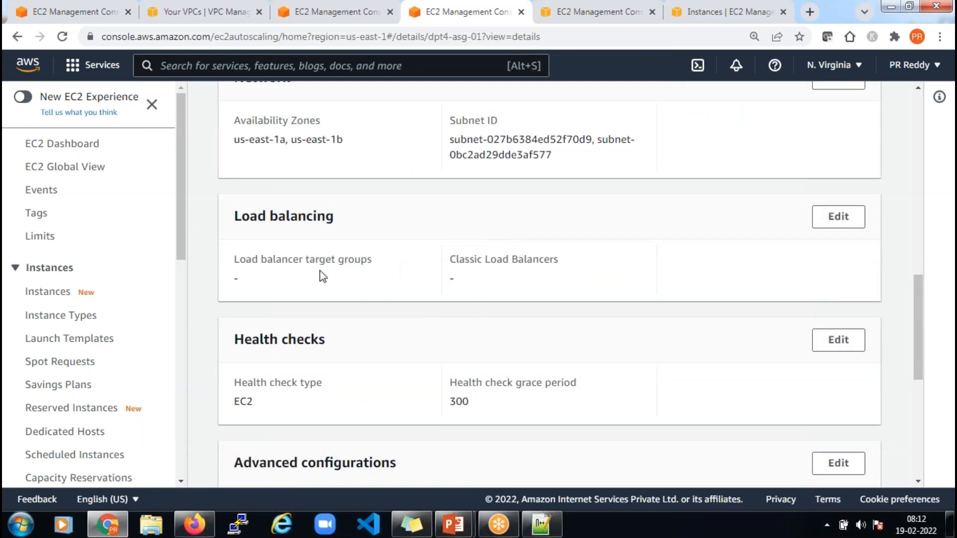
# Enable load balancer target groups for dpt4-asg-01, choose dpt4-nlb-tg-01, and update
pyautogui.click(846, 224)
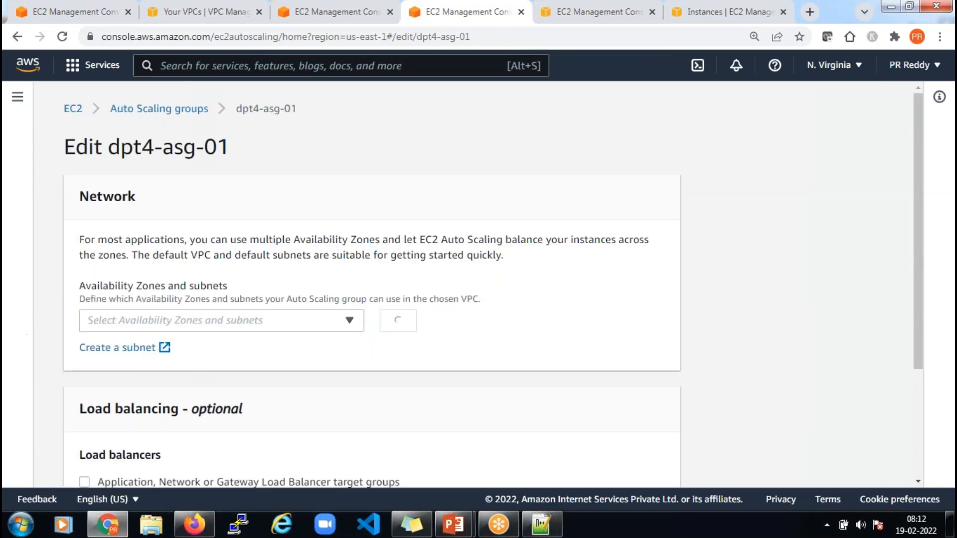
pyautogui.scroll(-2, 548, 270)
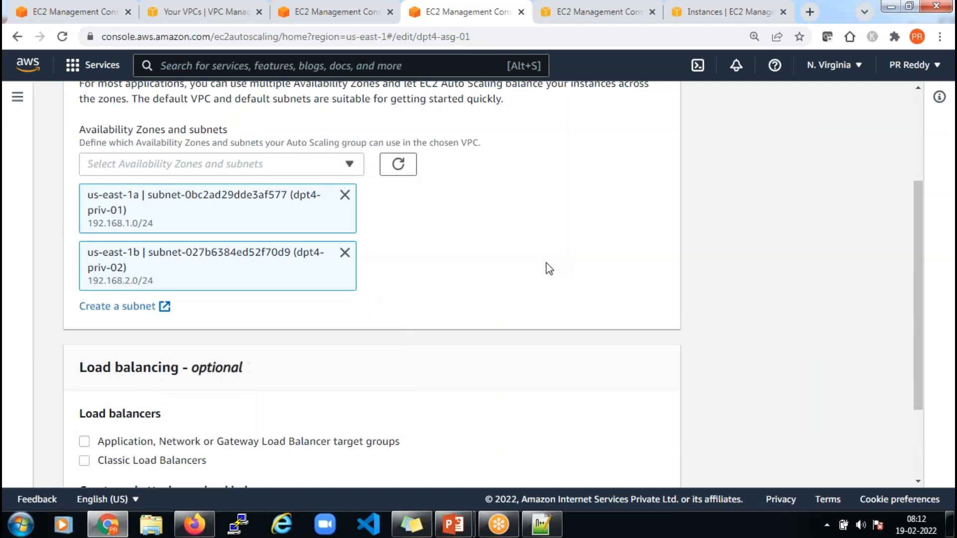
pyautogui.scroll(-3, 549, 270)
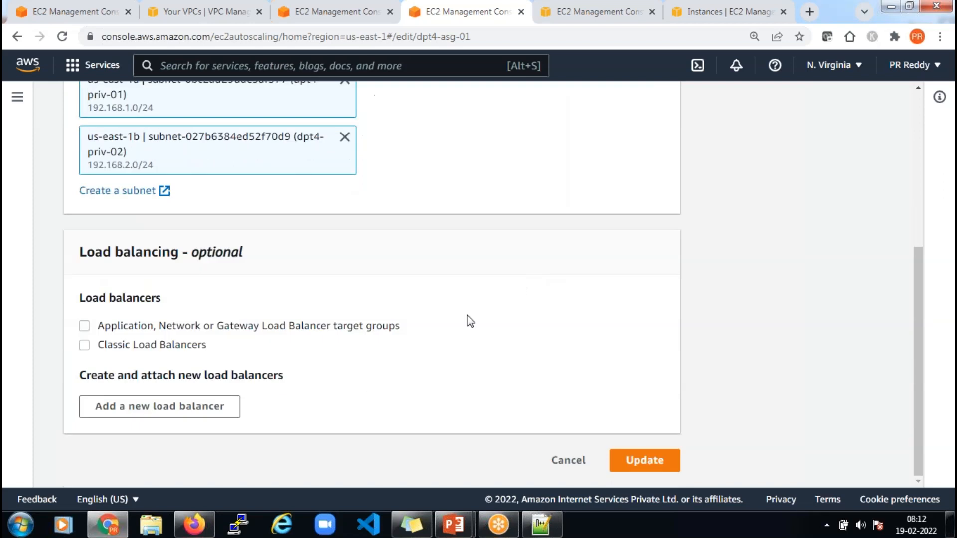
pyautogui.click(84, 327)
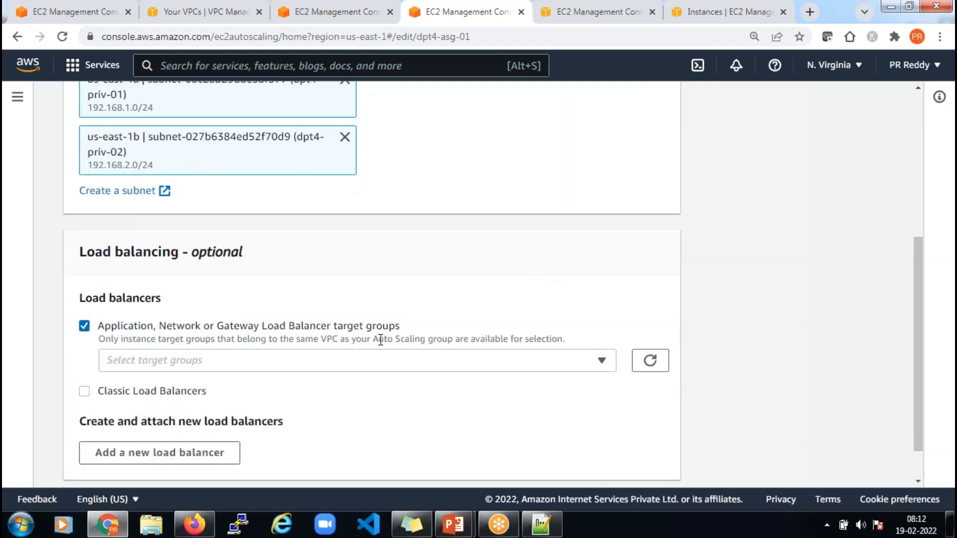
pyautogui.click(271, 360)
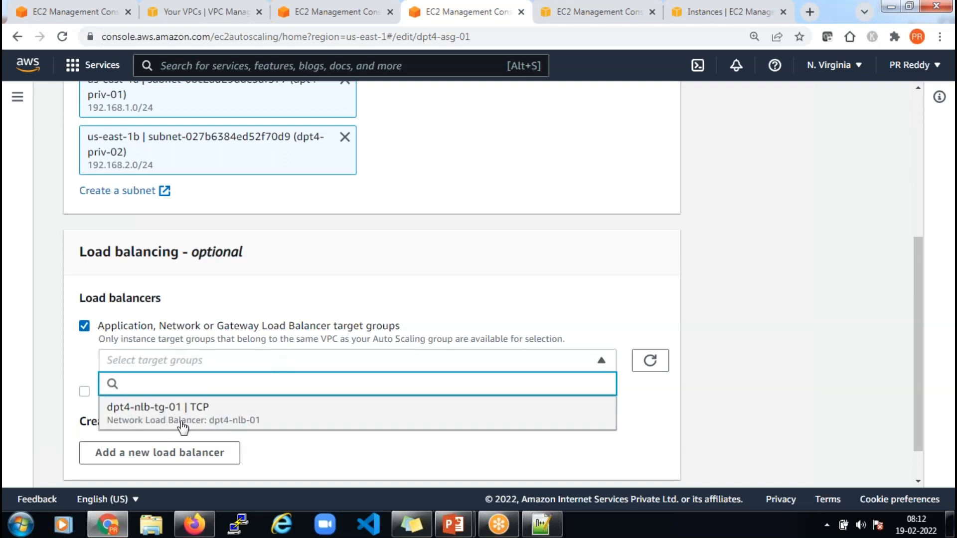
pyautogui.click(207, 414)
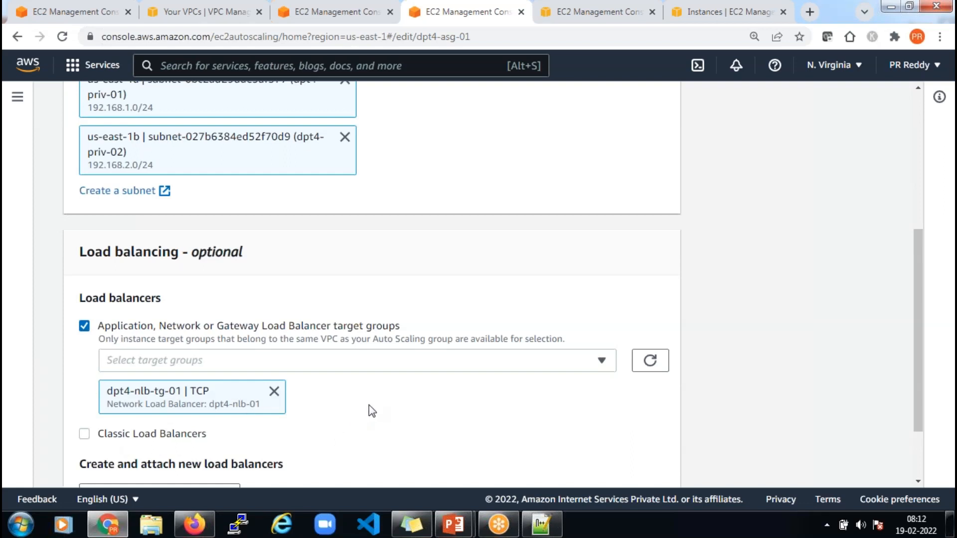
pyautogui.scroll(-2, 367, 408)
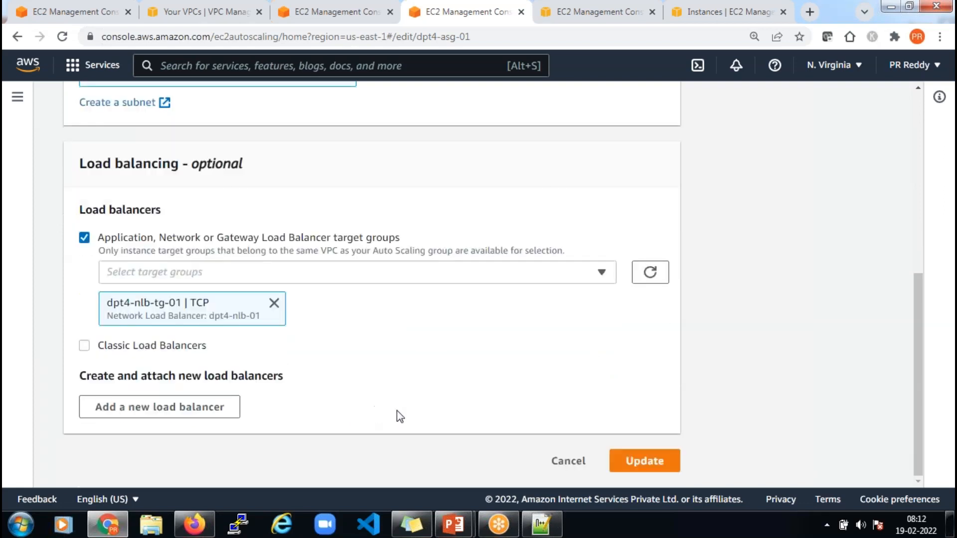
pyautogui.click(643, 468)
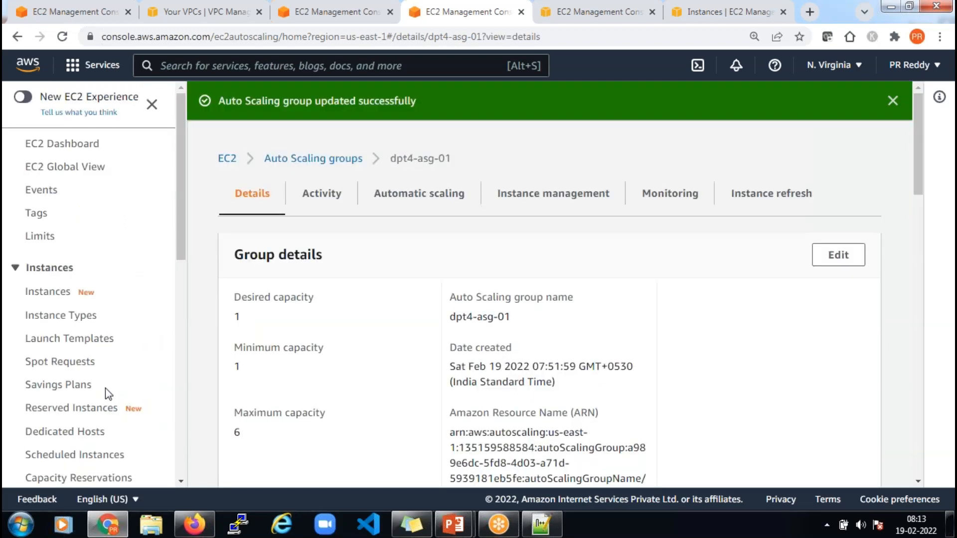
# Open dpt4-nlb-tg-01's Targets to find the dpt4-asg instance registered on port 80
pyautogui.scroll(-10, 105, 388)
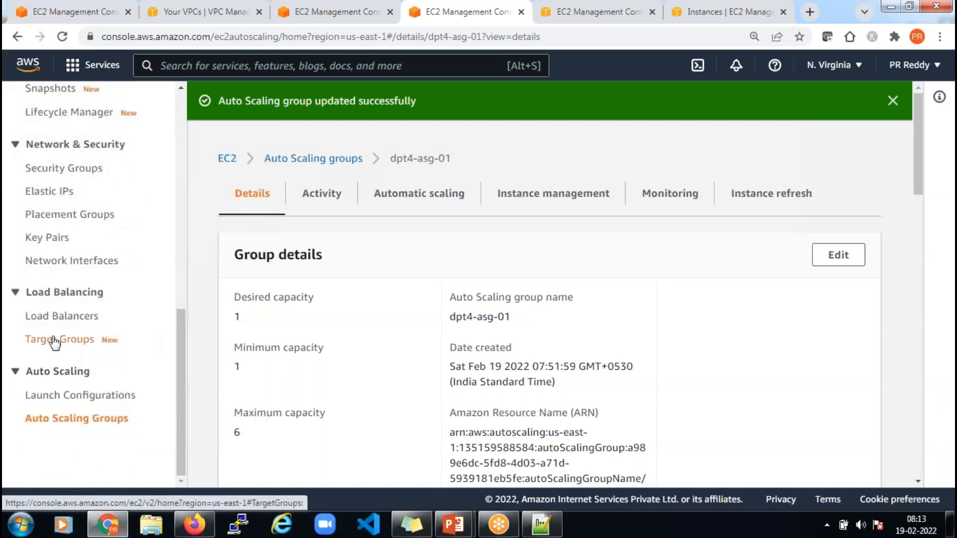
pyautogui.click(55, 340)
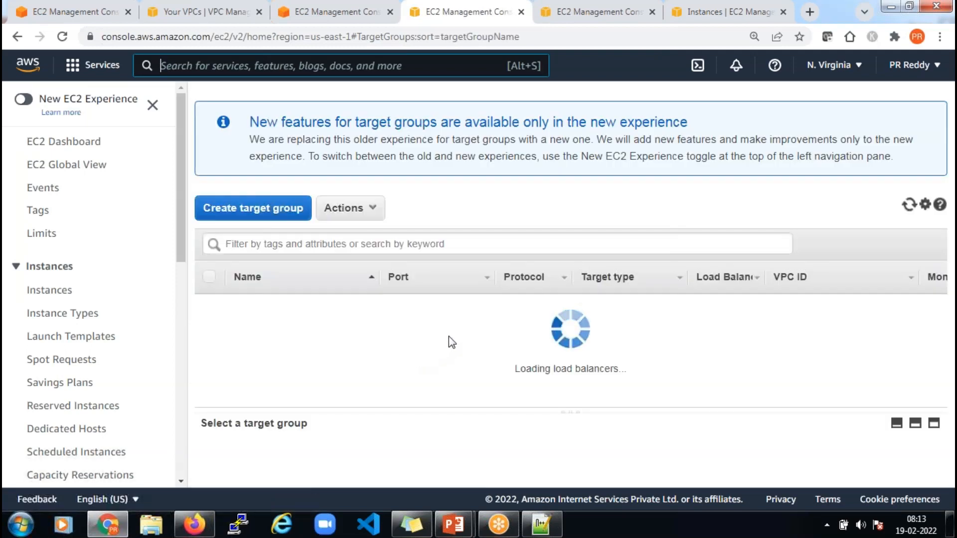
pyautogui.click(310, 306)
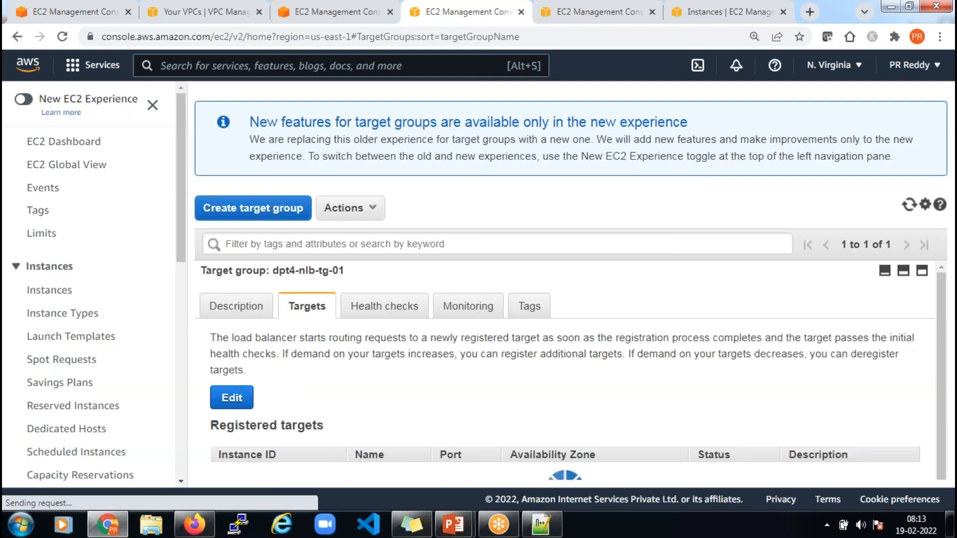
pyautogui.scroll(-2, 604, 394)
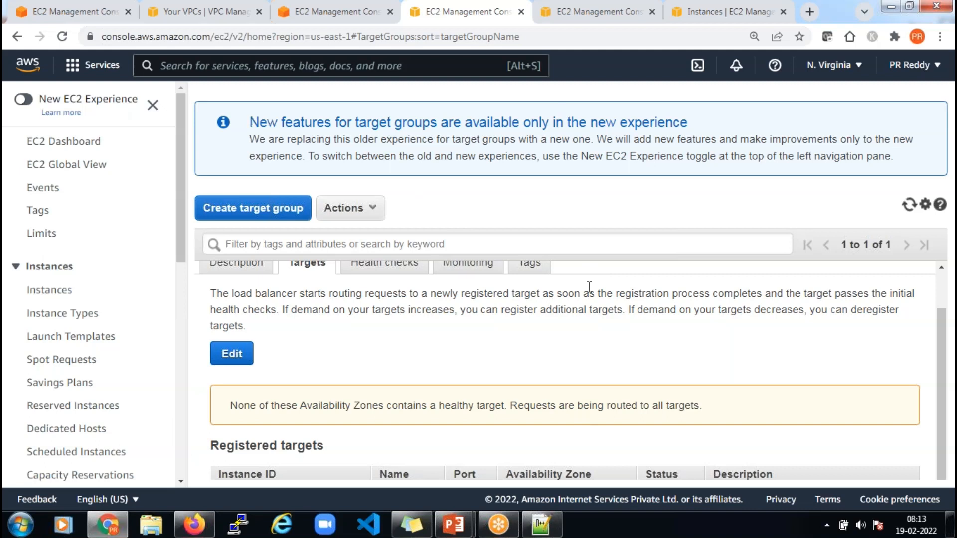
pyautogui.press('Tab')
pyautogui.press('Tab')
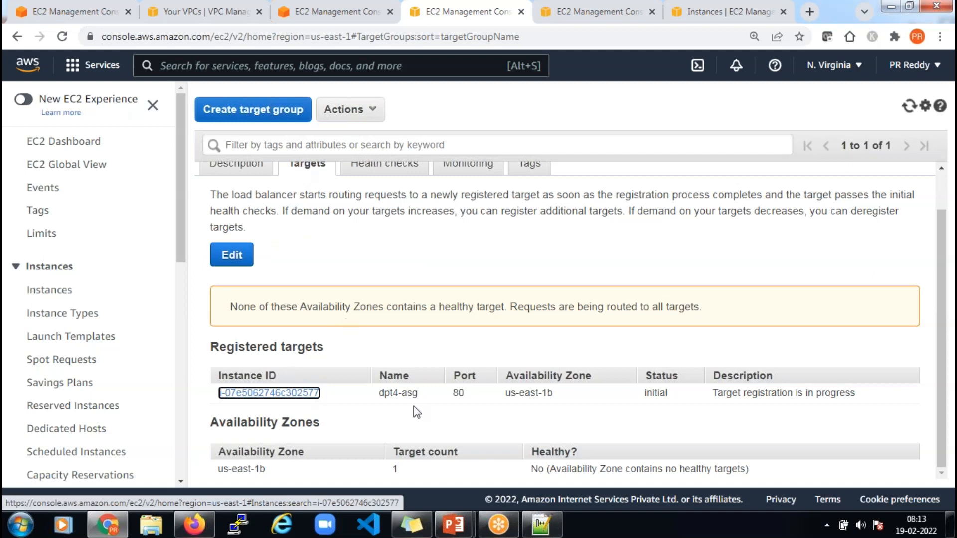
# Refresh the target's initial health status, then return to the NLB Architecture slide
pyautogui.doubleClick(656, 393)
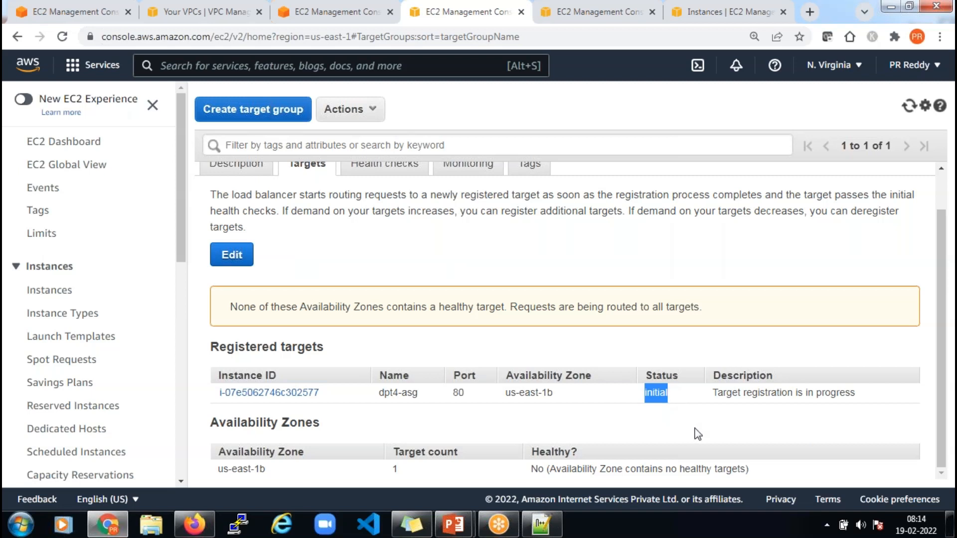
pyautogui.scroll(2, 697, 431)
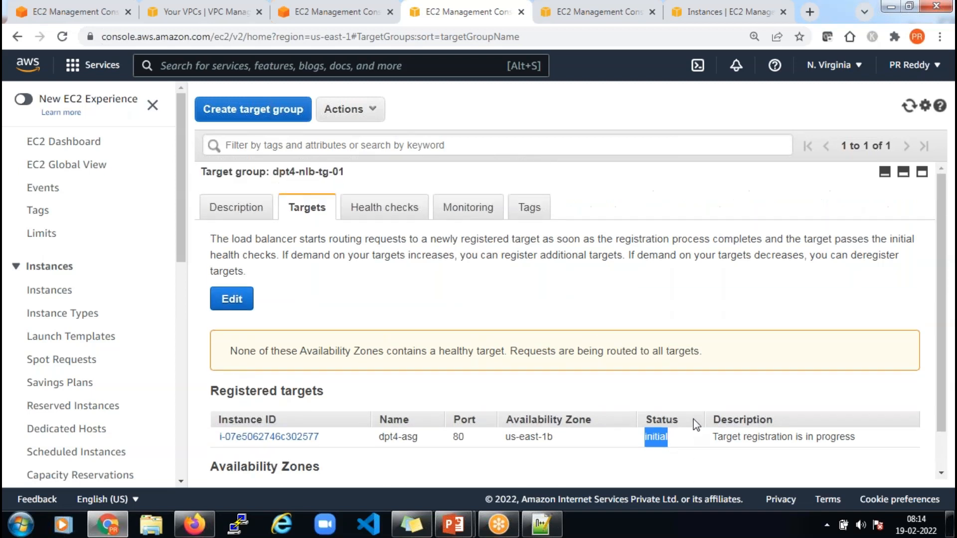
pyautogui.click(908, 107)
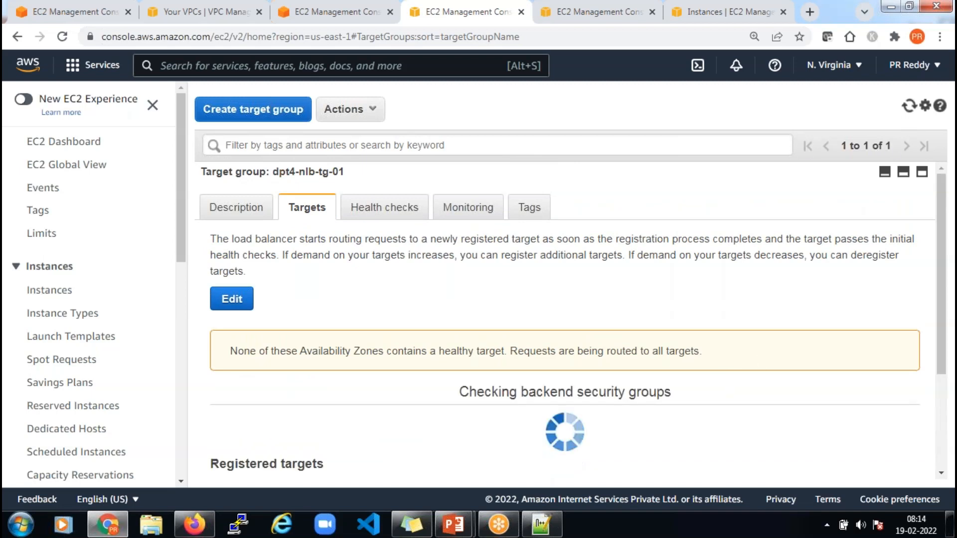
pyautogui.scroll(-2, 713, 351)
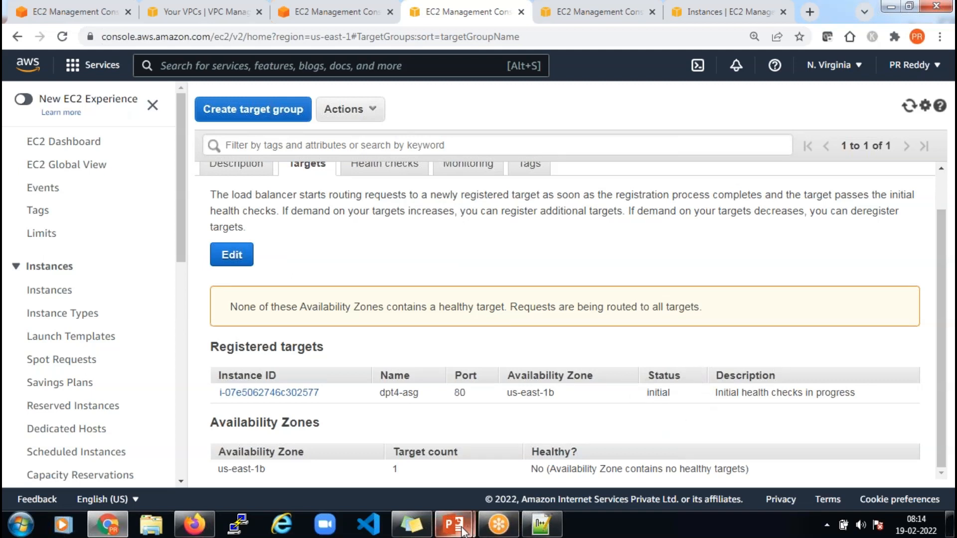
pyautogui.moveTo(464, 530)
pyautogui.click(536, 388)
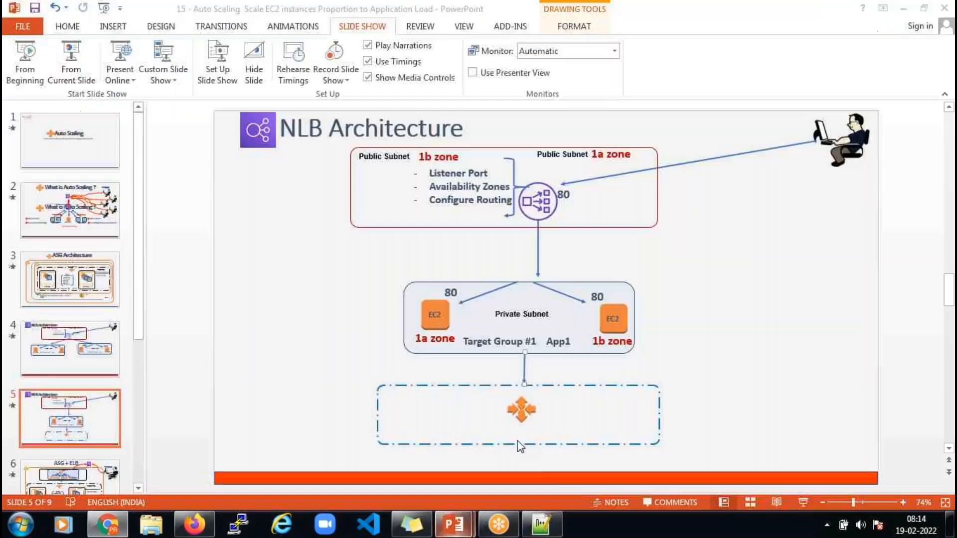
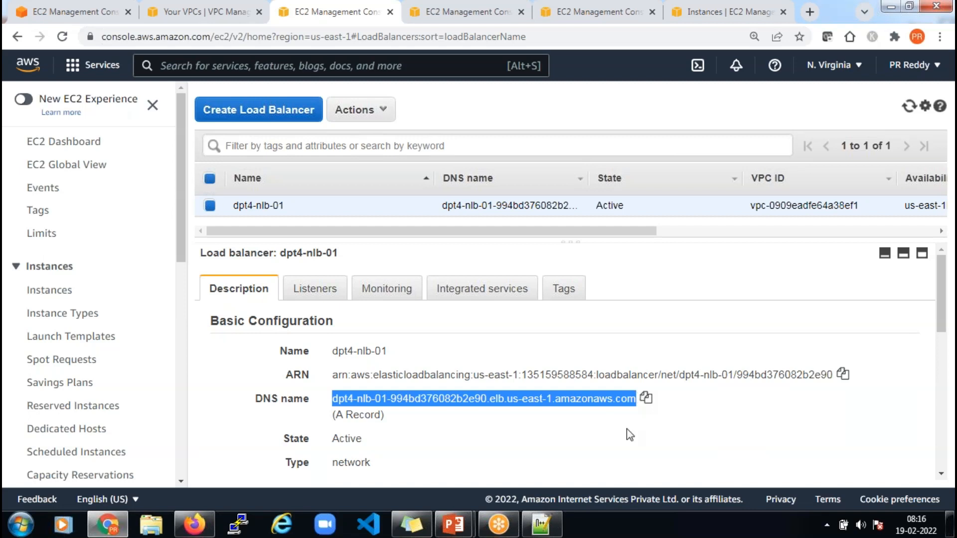
# Select and copy the full DNS name of load balancer dpt4-nlb-01
pyautogui.click(469, 386)
pyautogui.moveTo(335, 401); pyautogui.dragTo(637, 399)
pyautogui.click(646, 399)
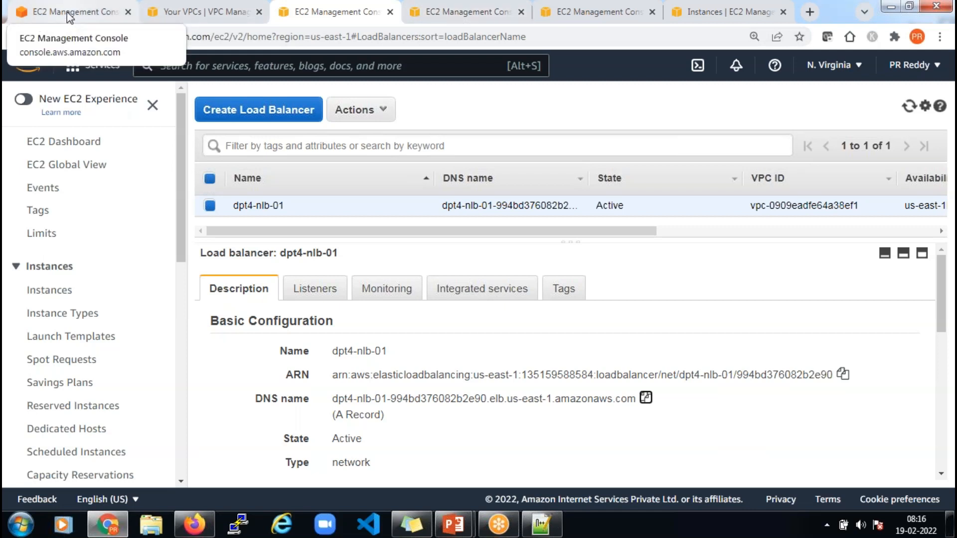
pyautogui.click(646, 399)
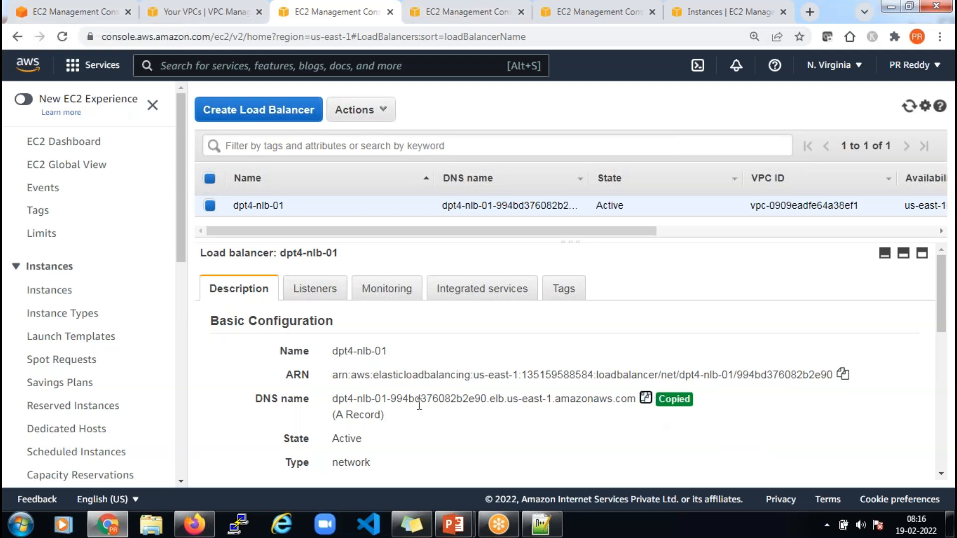
# Find Route 53 through the service search and open the kloudkourse.com hosted zone
pyautogui.click(49, 8)
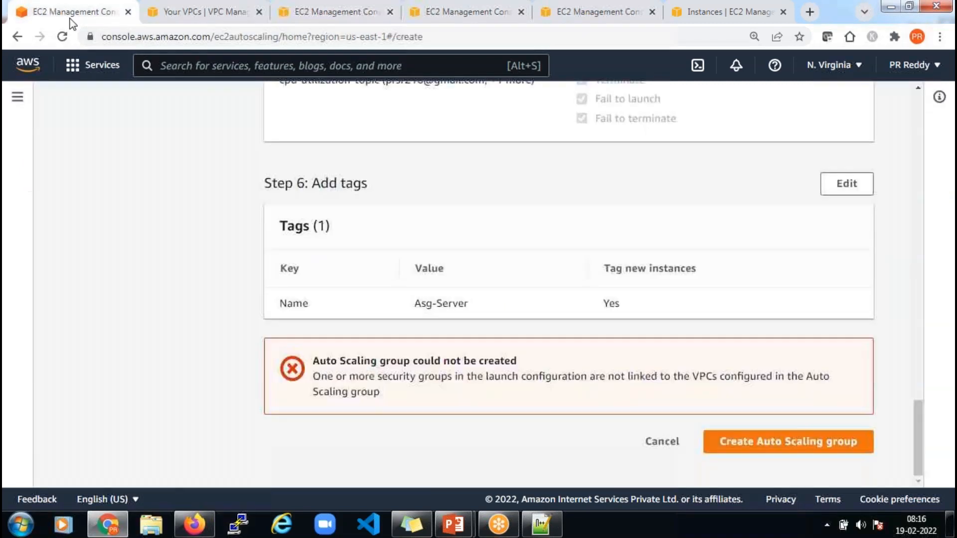
pyautogui.click(241, 72)
pyautogui.write('route5')
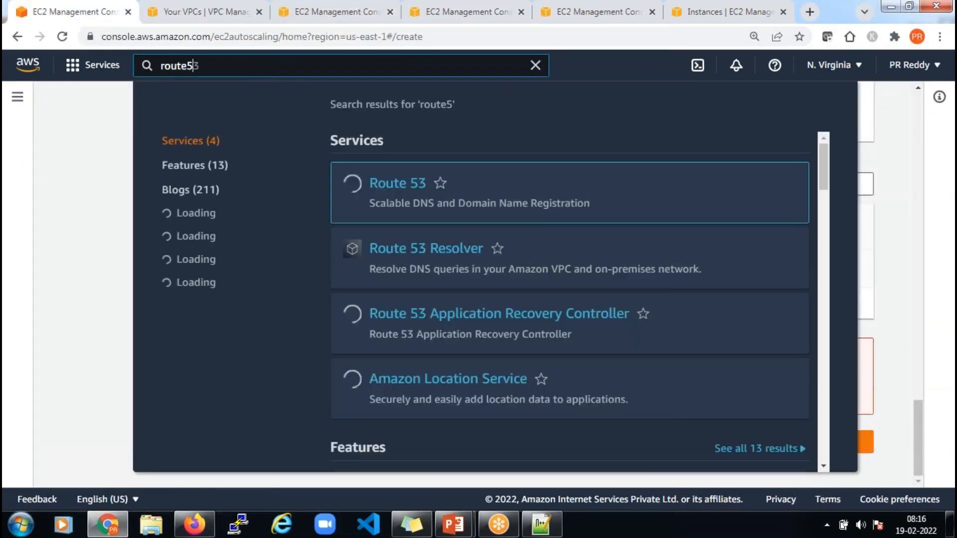
pyautogui.write('3')
pyautogui.click(395, 188)
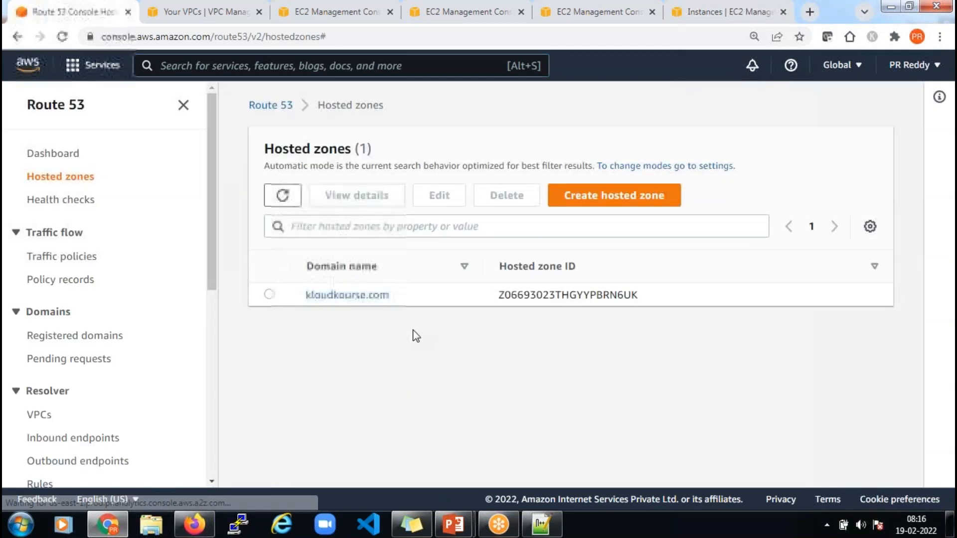
pyautogui.click(364, 296)
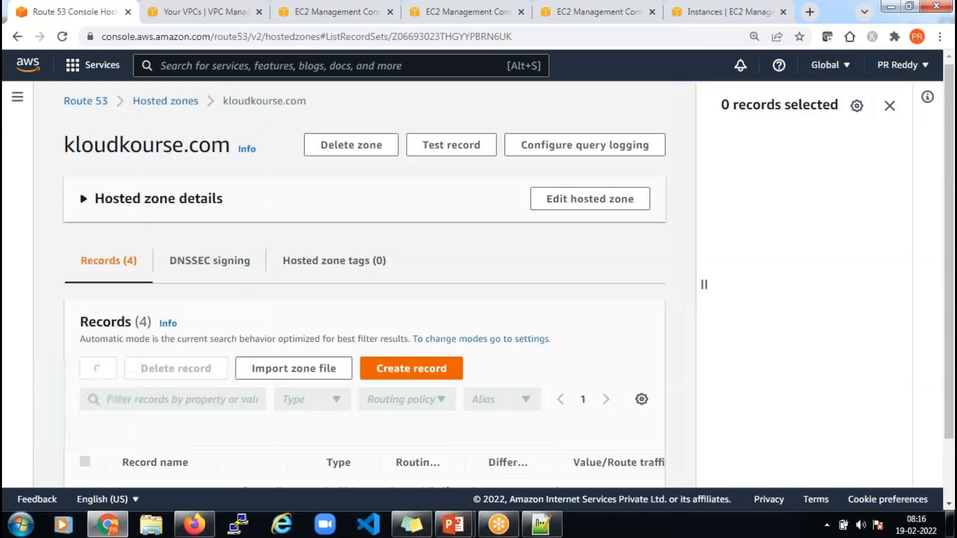
pyautogui.scroll(-2, 435, 369)
pyautogui.scroll(-2, 433, 374)
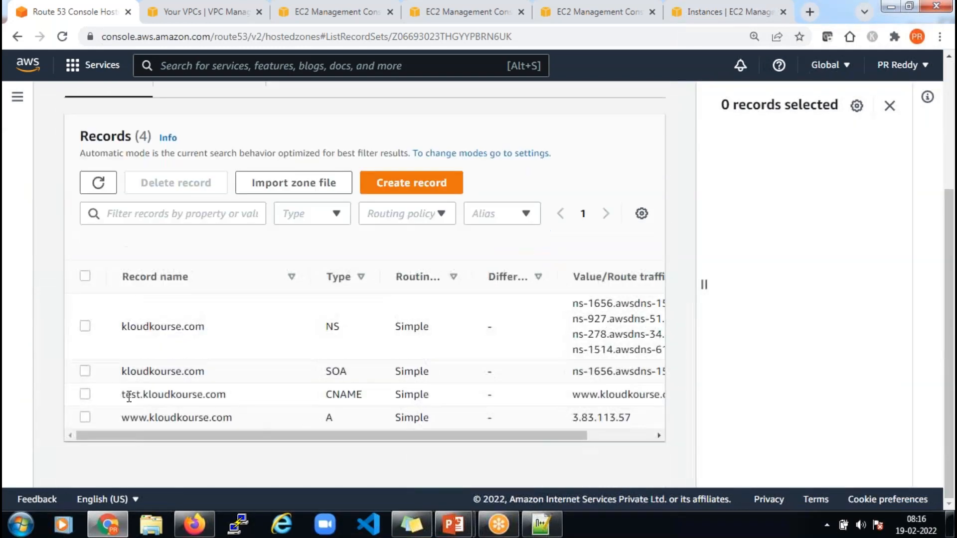
pyautogui.click(85, 396)
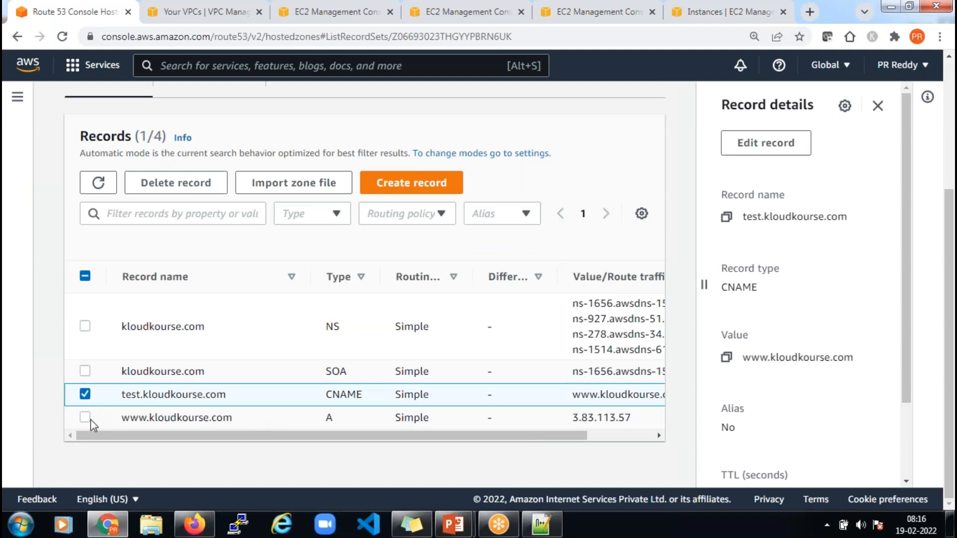
pyautogui.click(85, 418)
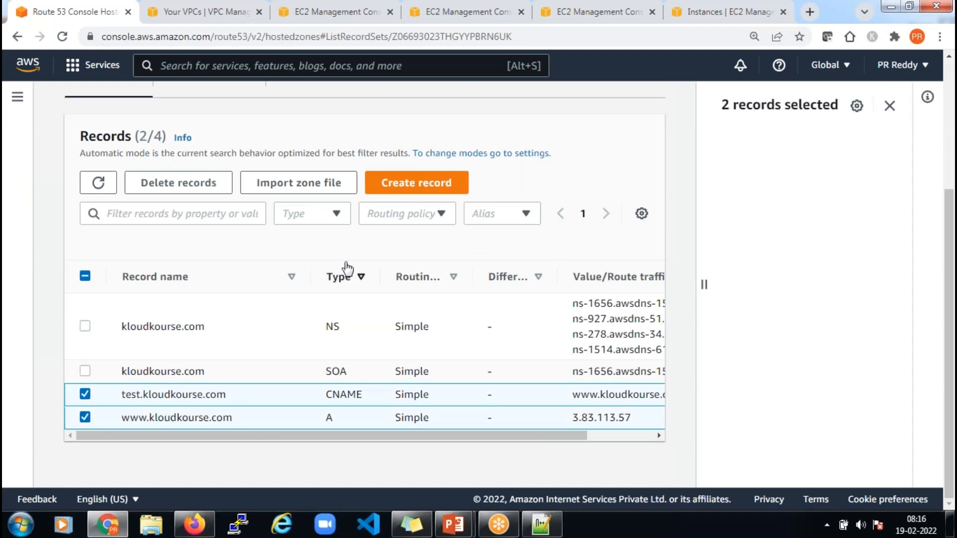
pyautogui.click(207, 184)
pyautogui.click(673, 435)
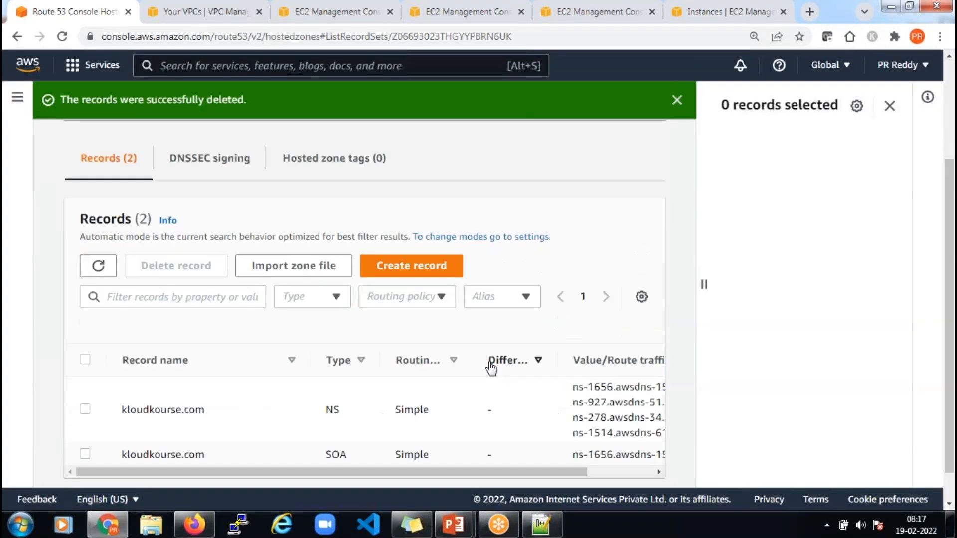
pyautogui.scroll(-1, 489, 367)
pyautogui.click(415, 232)
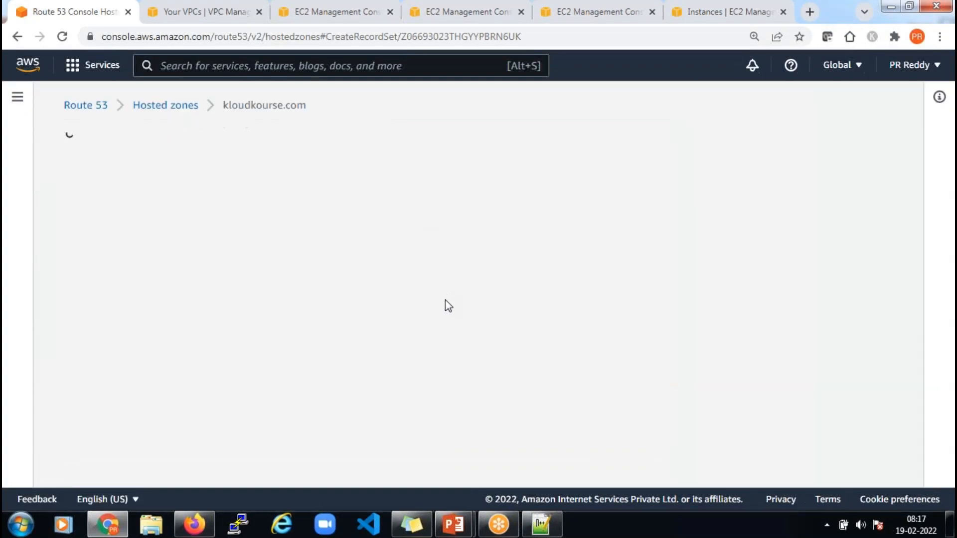
# Draft a 'www' CNAME record whose value is the pasted dpt4-nlb-01 DNS name
pyautogui.click(142, 256)
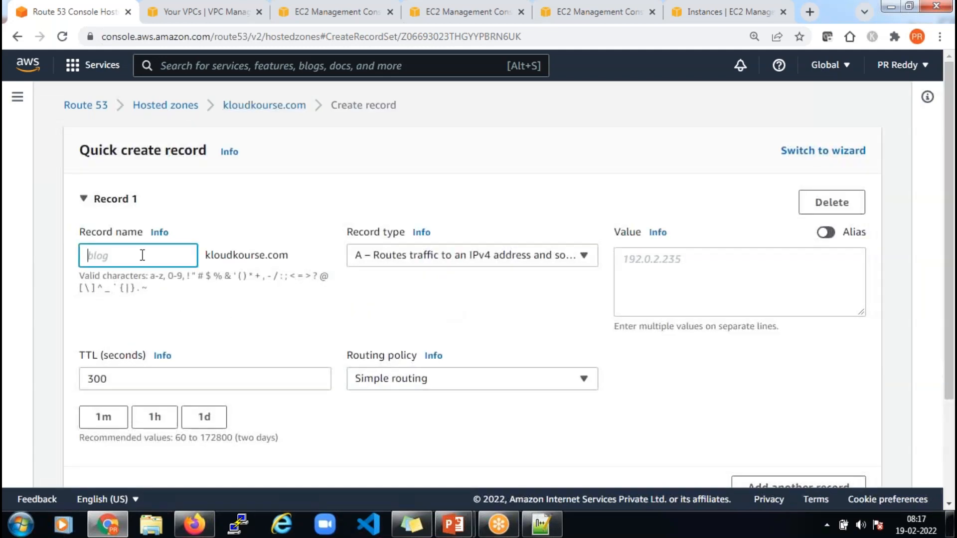
pyautogui.write('www')
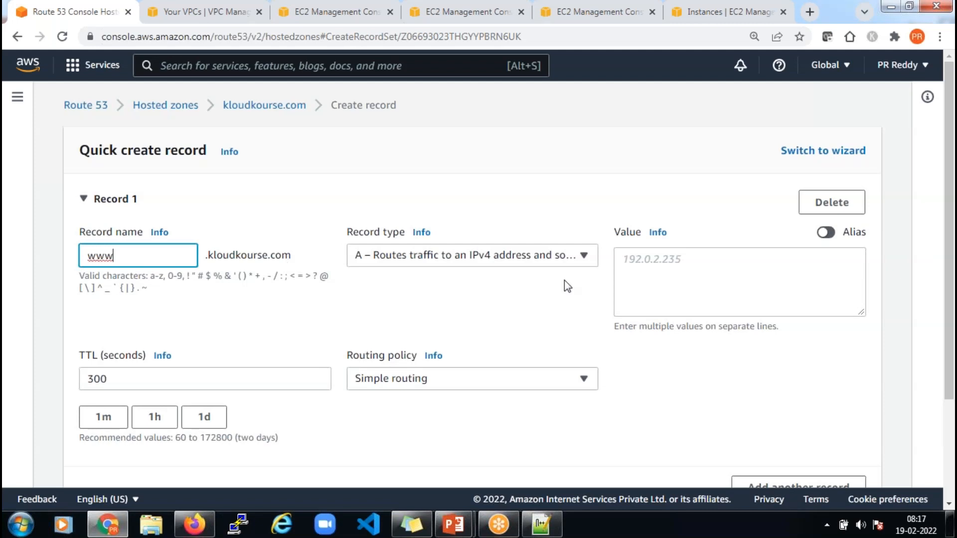
pyautogui.click(668, 271)
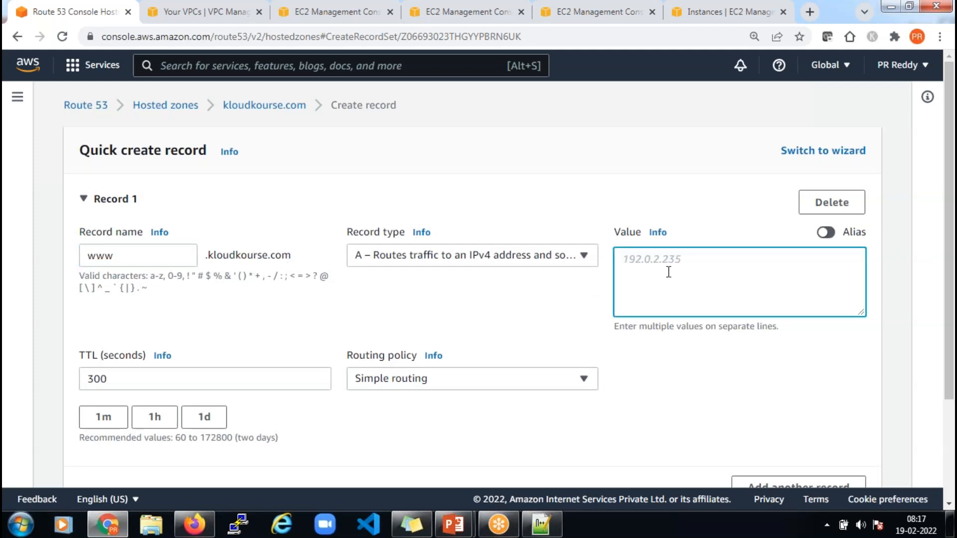
pyautogui.write('dpt4-nlb-01-994bd376082b2e90.elb.us-east-1.amazonaws.com')
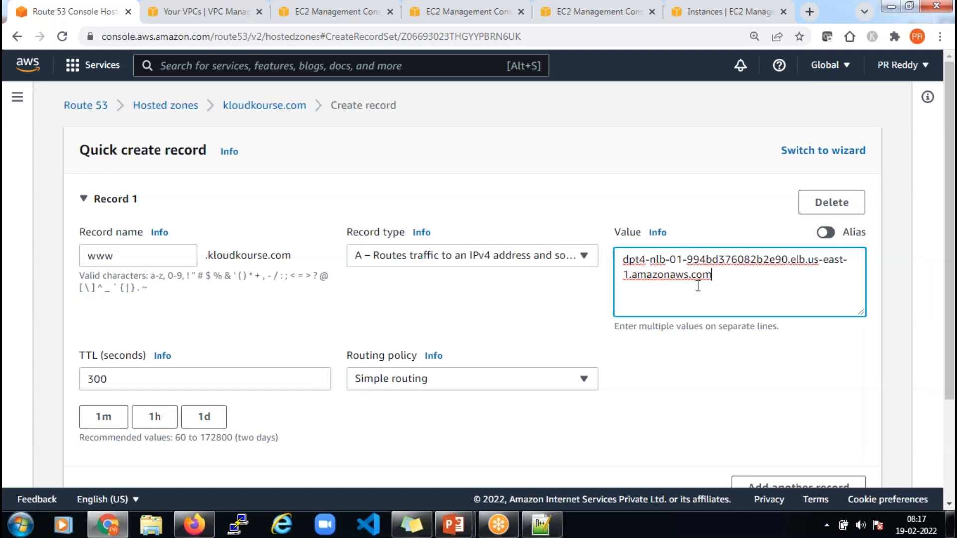
pyautogui.click(414, 255)
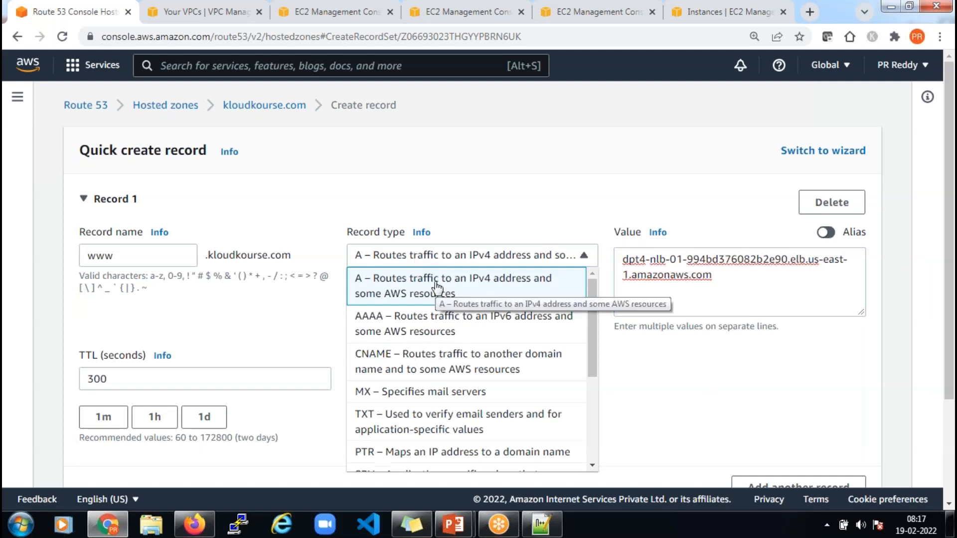
pyautogui.click(425, 369)
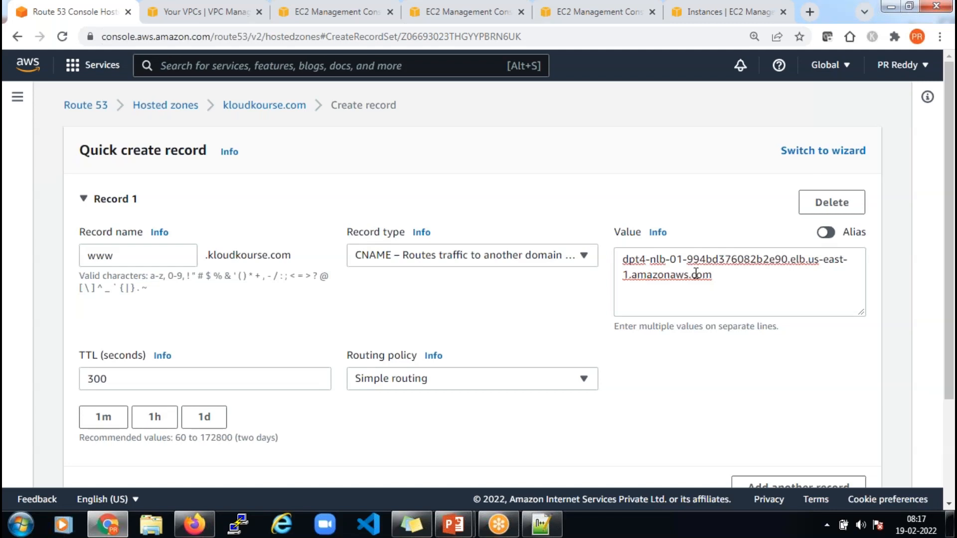
# Show the '15 - Auto Scaling' NLB Architecture slide, then return to the Route 53 form
pyautogui.click(454, 525)
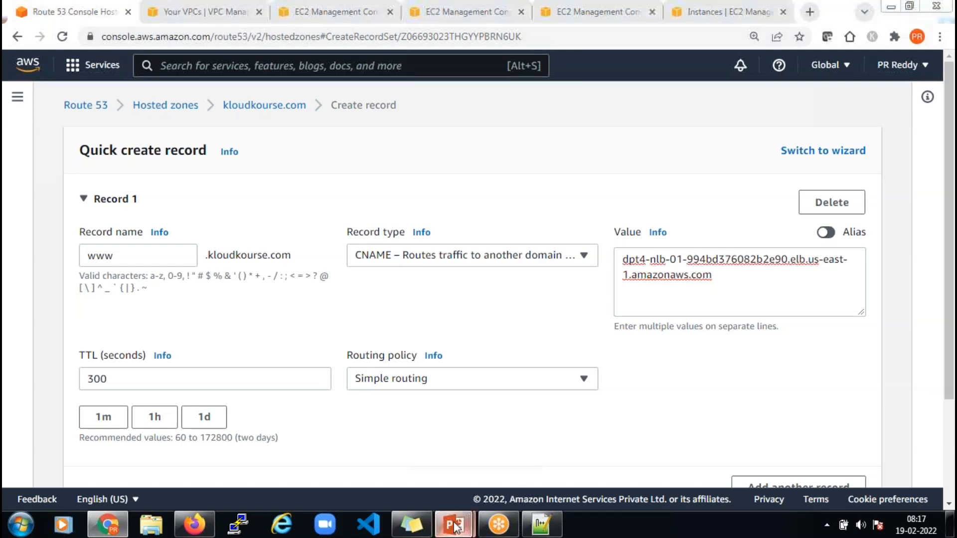
pyautogui.click(520, 441)
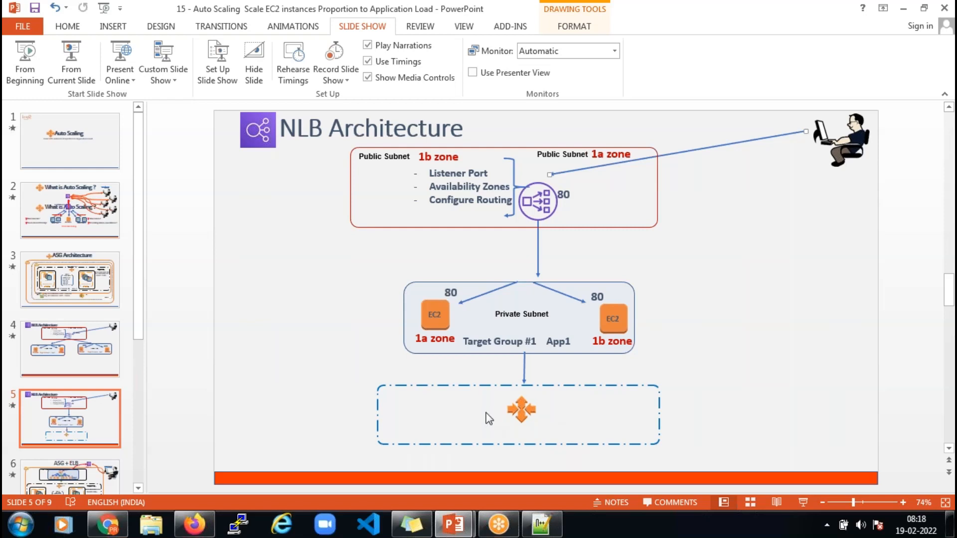
pyautogui.click(107, 524)
# Create the www CNAME record, then view dpt4-nlb-tg-01's healthy dpt4-asg target on port 80
pyautogui.scroll(-3, 856, 355)
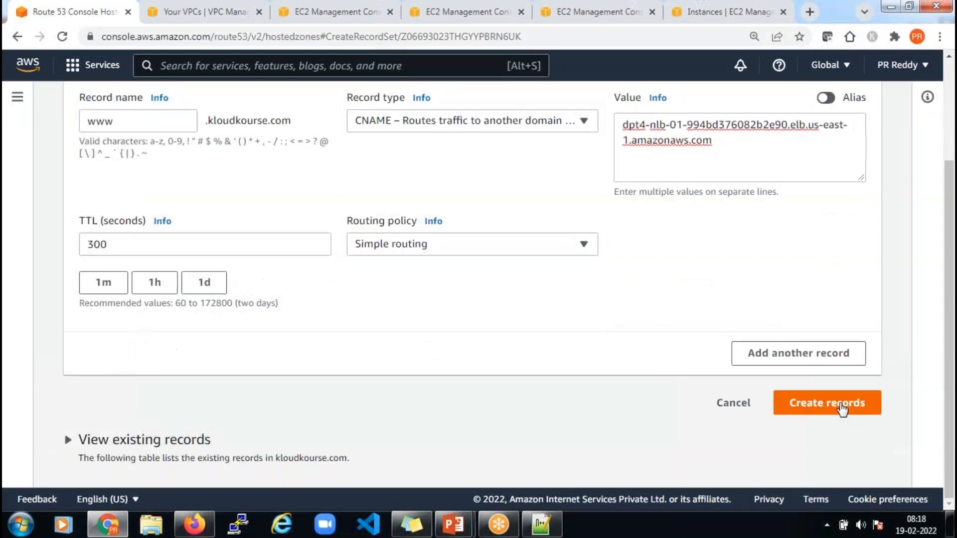
pyautogui.click(842, 407)
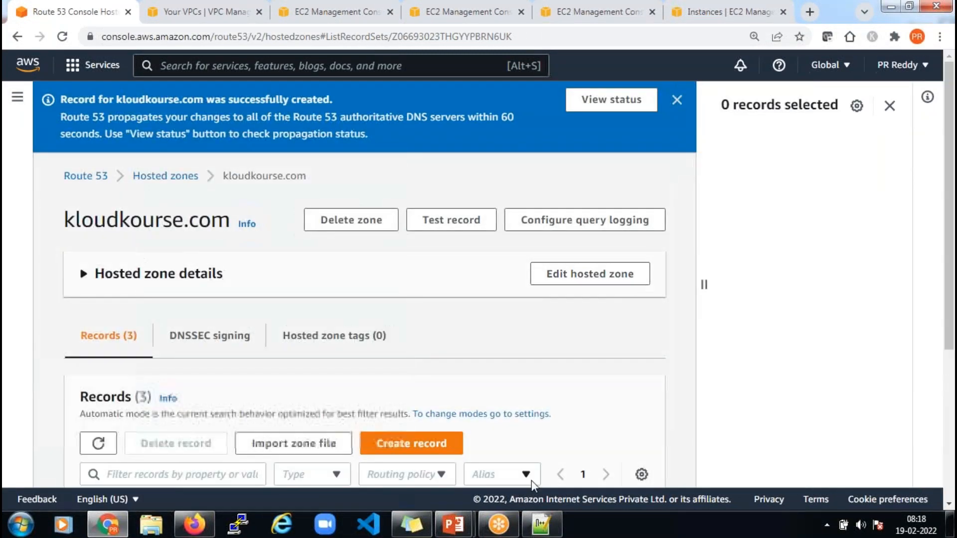
pyautogui.moveTo(459, 533)
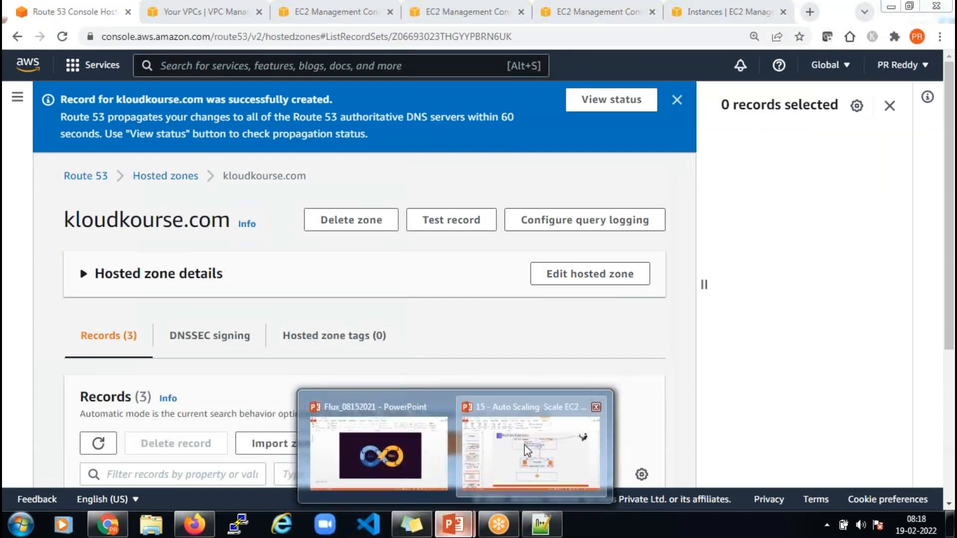
pyautogui.click(515, 423)
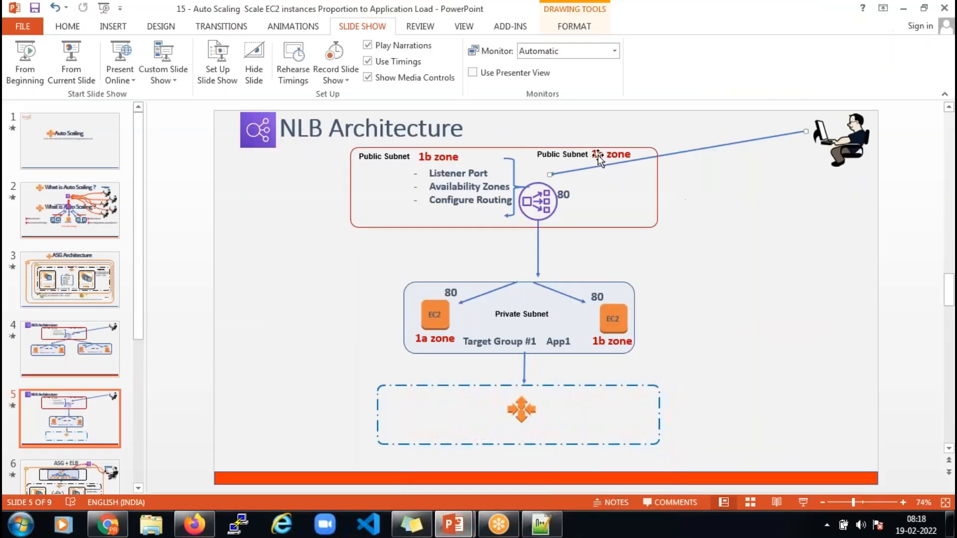
pyautogui.click(110, 528)
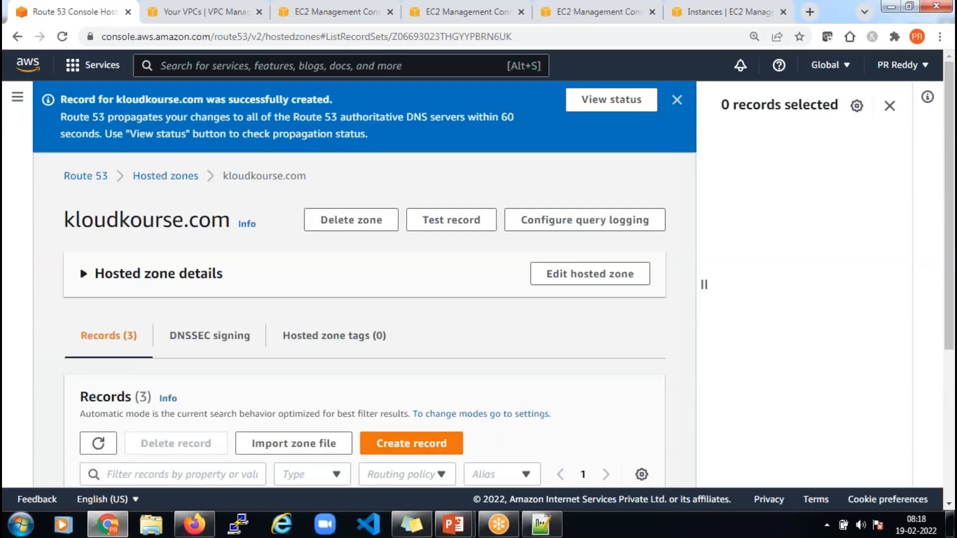
pyautogui.click(450, 13)
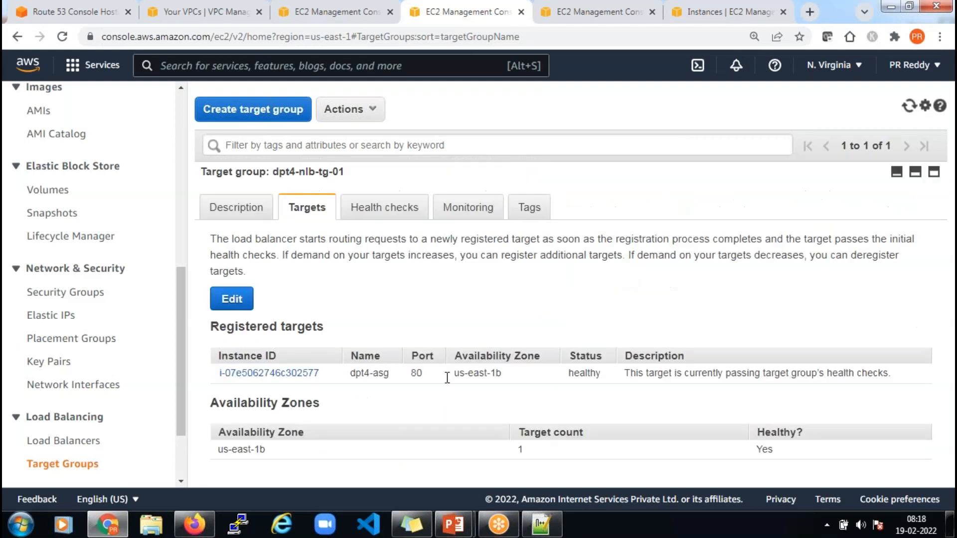
pyautogui.doubleClick(587, 376)
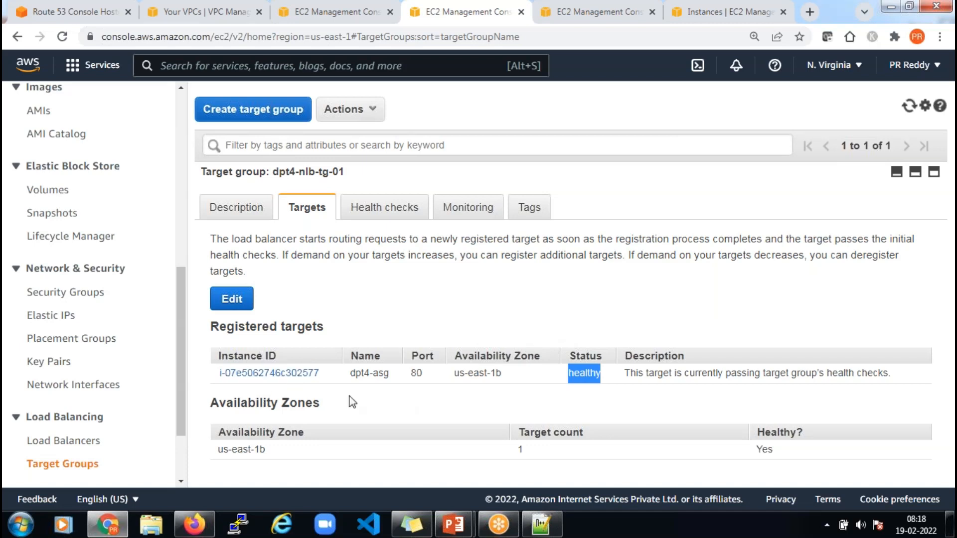
pyautogui.click(588, 374)
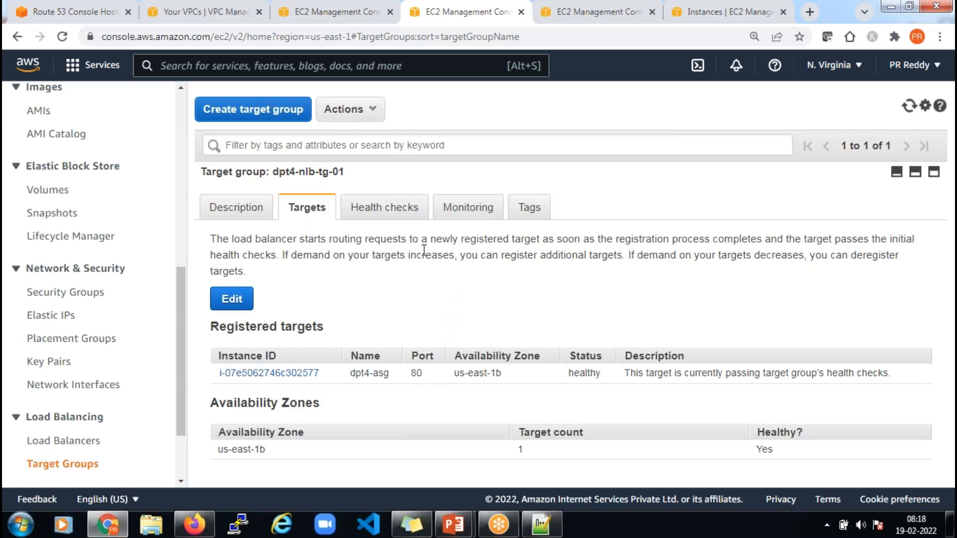
pyautogui.click(194, 524)
pyautogui.click(333, 43)
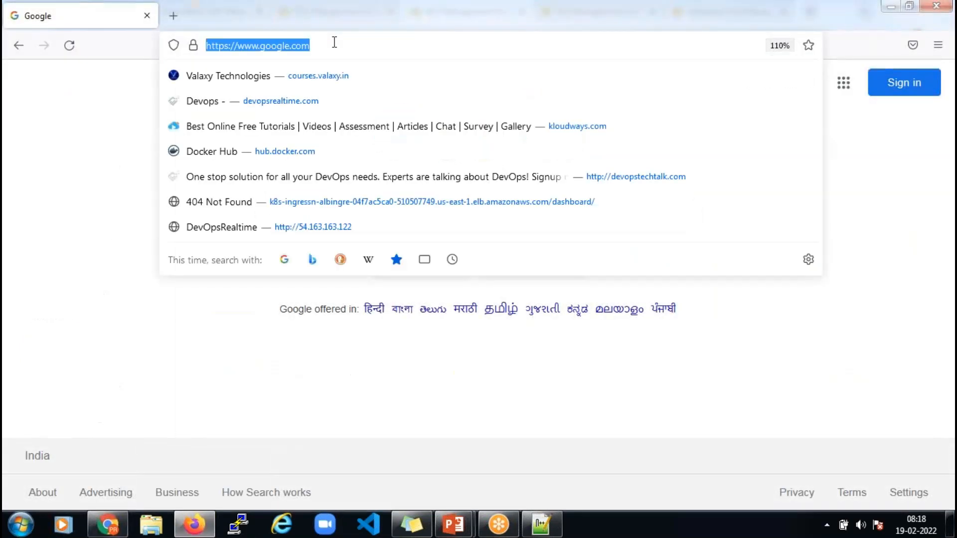
pyautogui.write('www.klo')
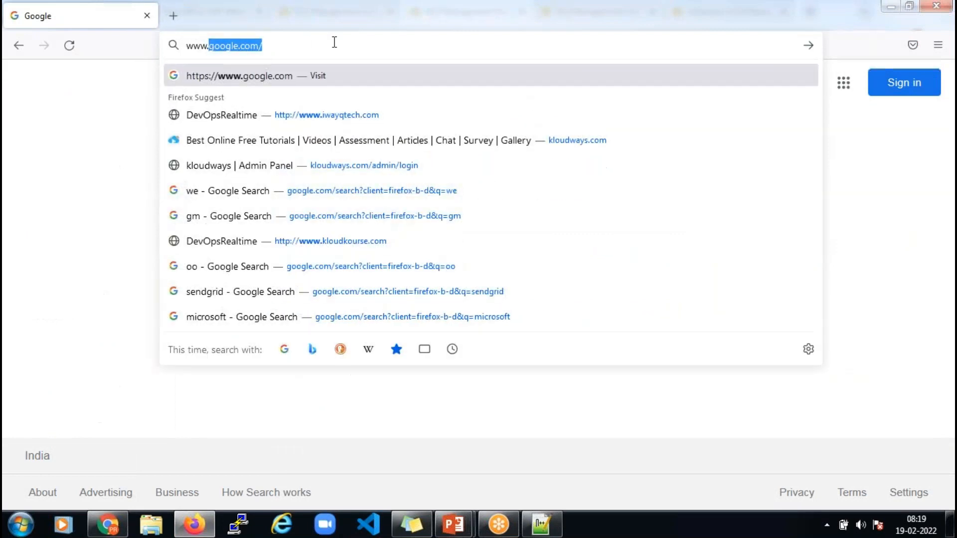
pyautogui.write('udkourse.com')
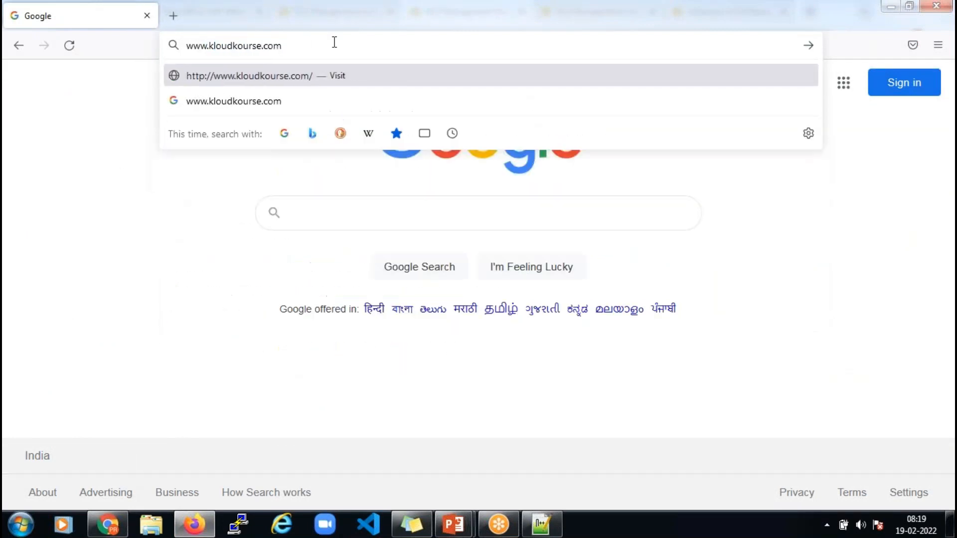
pyautogui.press('Return')
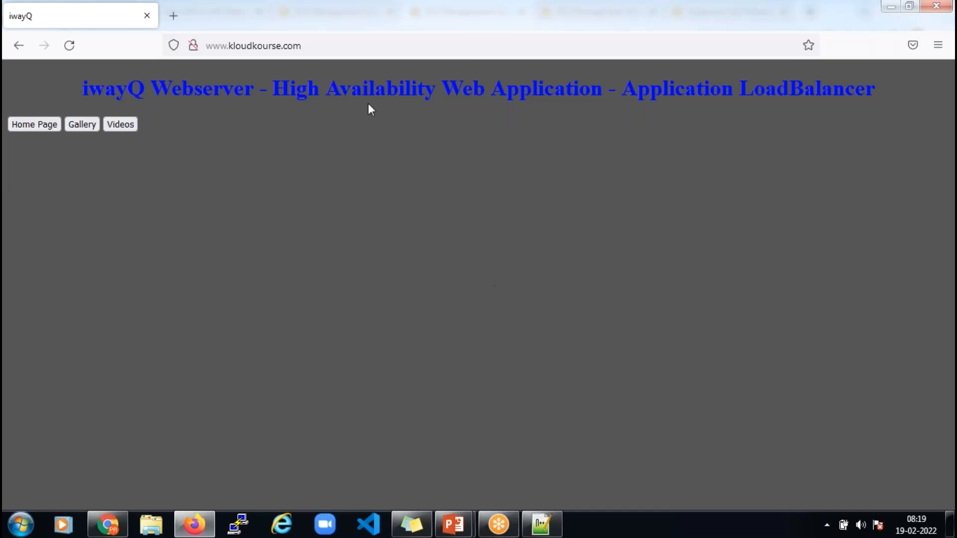
pyautogui.click(331, 45)
pyautogui.press('Return')
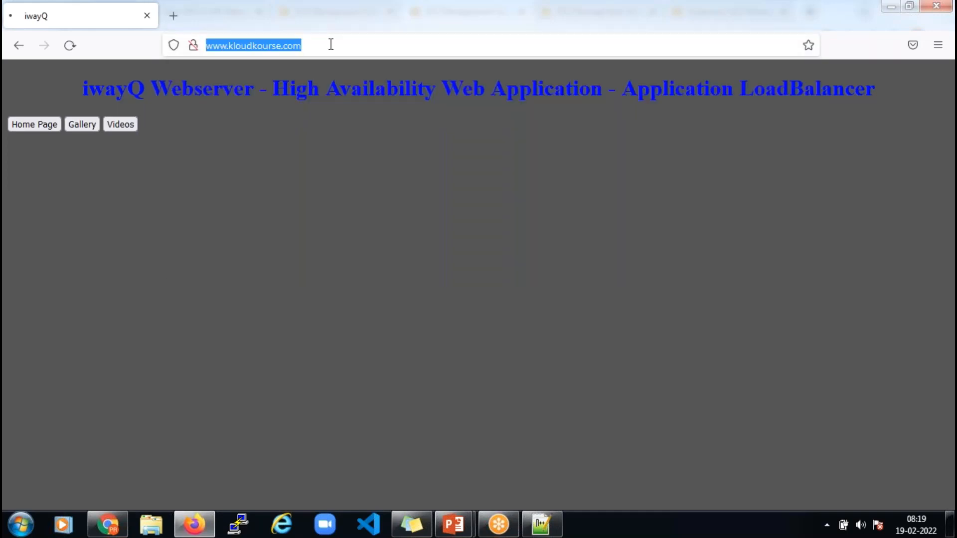
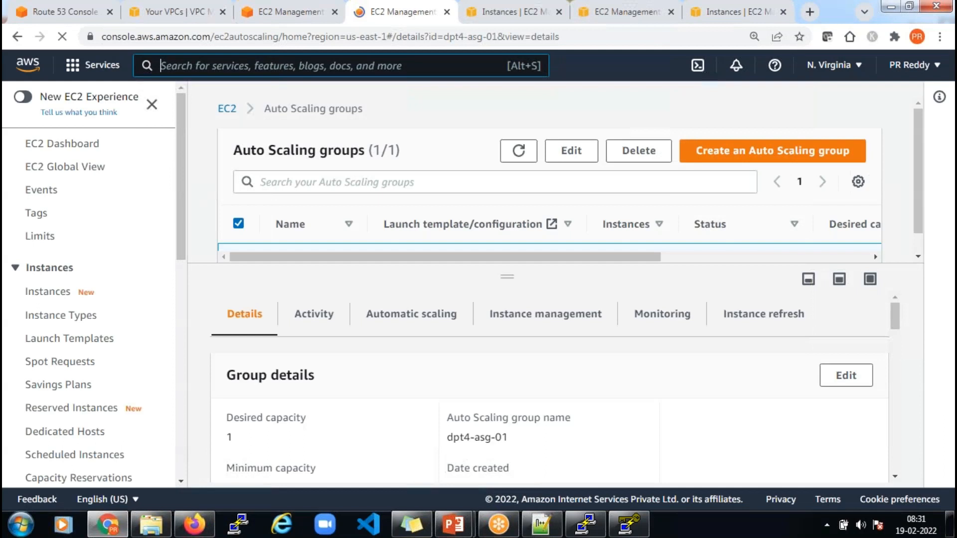
# Open CloudWatch by searching 'cloudw' in the console search bar
pyautogui.write('cloud')
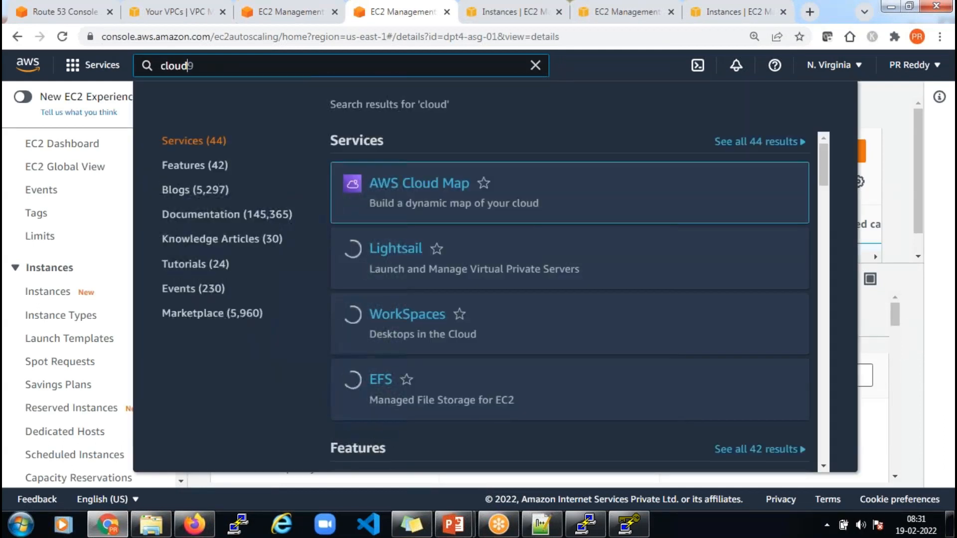
pyautogui.write('w')
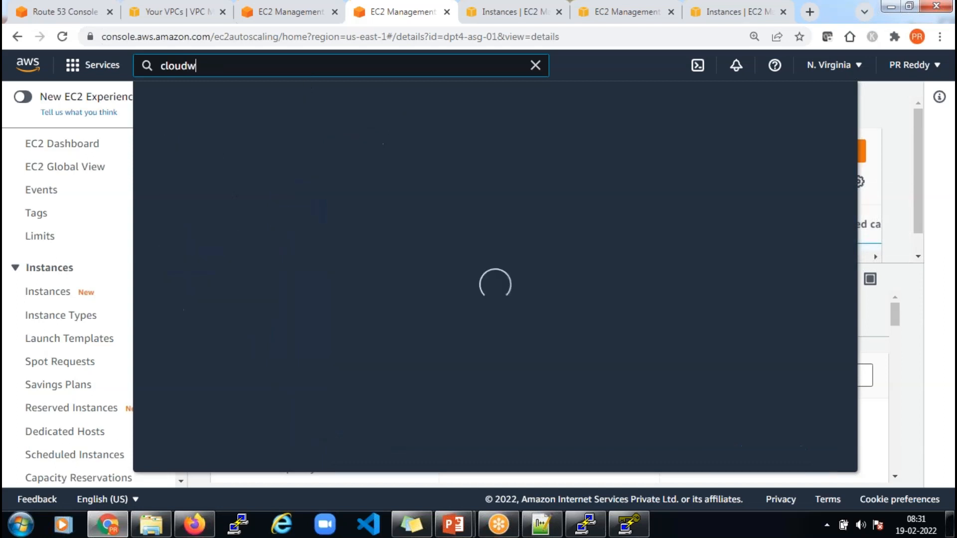
pyautogui.press('Return')
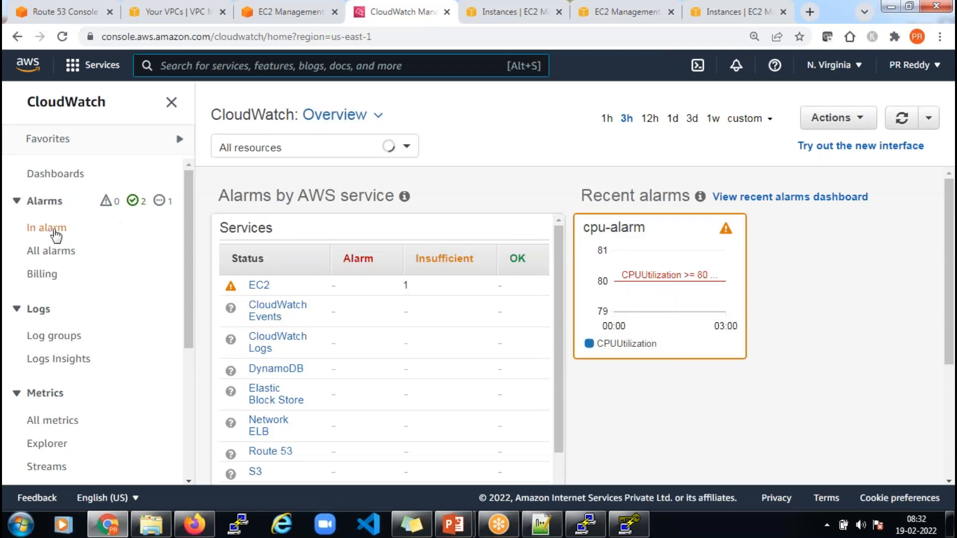
# Check the In alarm filter, then list all CloudWatch alarms
pyautogui.click(52, 231)
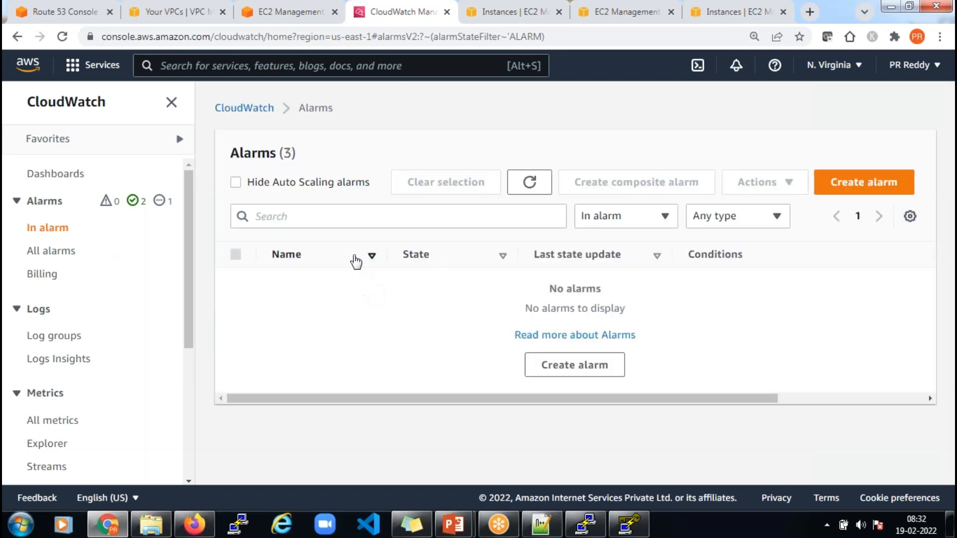
pyautogui.click(52, 251)
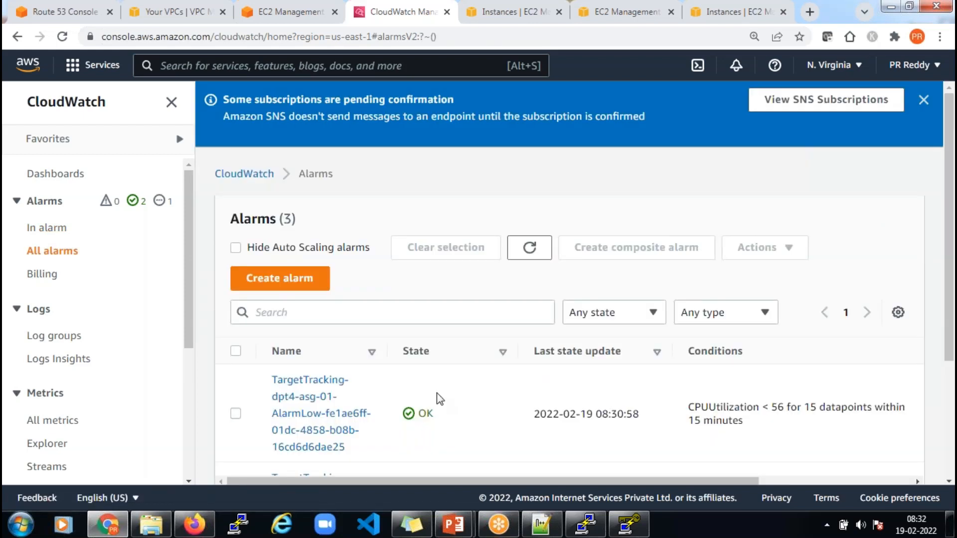
pyautogui.scroll(-3, 482, 408)
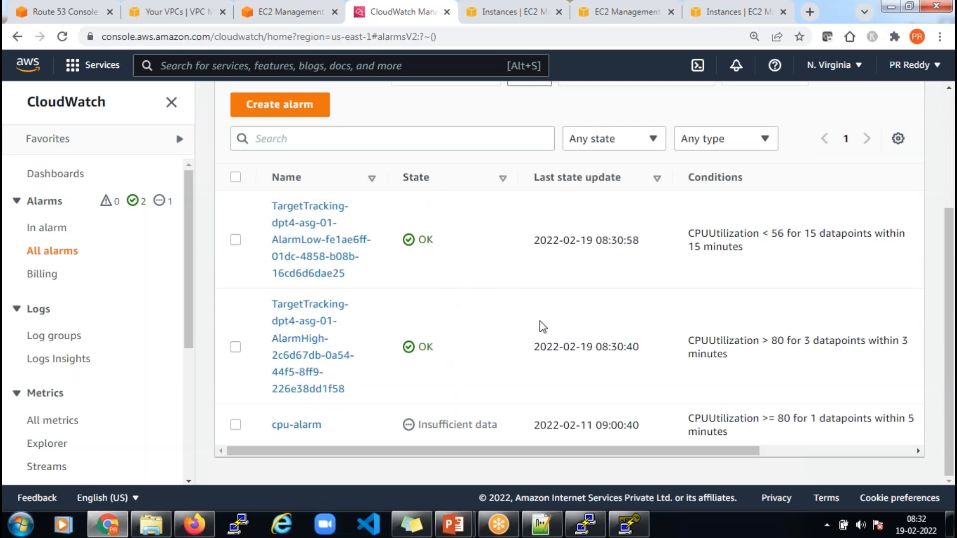
# Highlight the dpt4-asg-01 AlarmHigh condition, emphasising its CPUUtilization > 80 threshold
pyautogui.moveTo(689, 340); pyautogui.dragTo(775, 361)
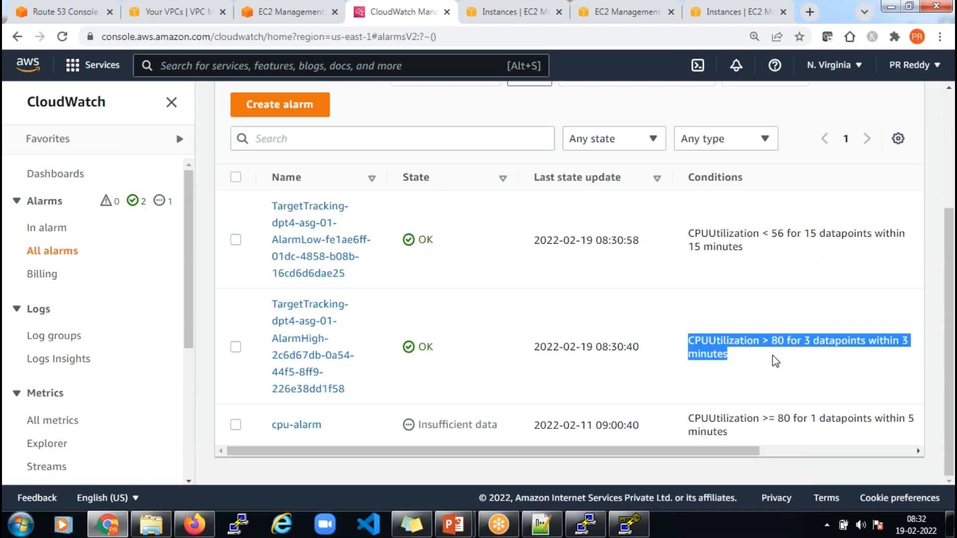
pyautogui.click(767, 337)
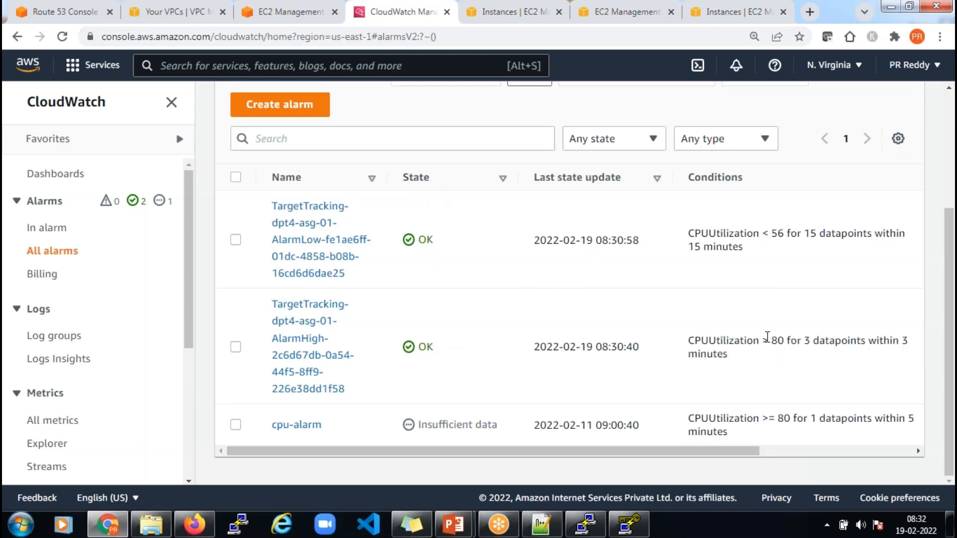
pyautogui.moveTo(740, 359); pyautogui.dragTo(691, 340)
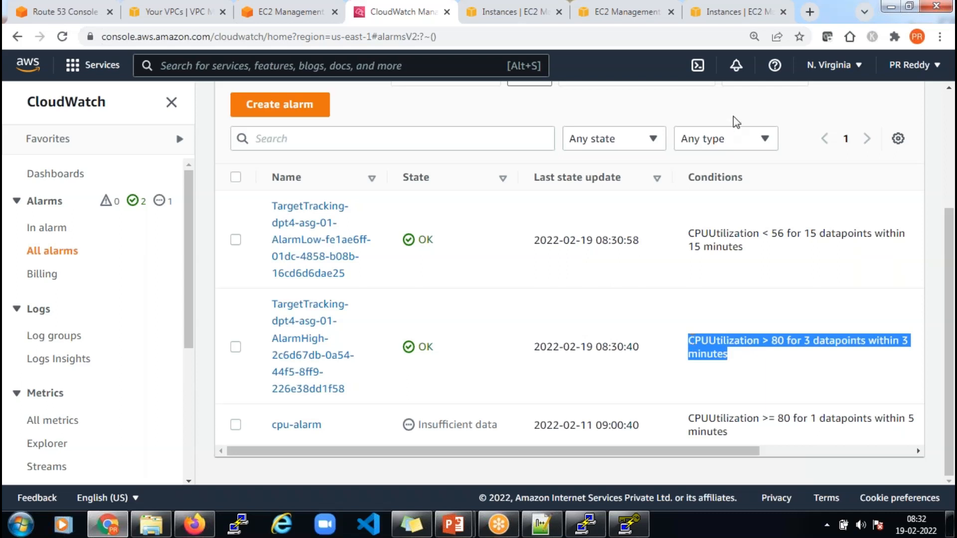
pyautogui.moveTo(582, 452); pyautogui.dragTo(674, 456)
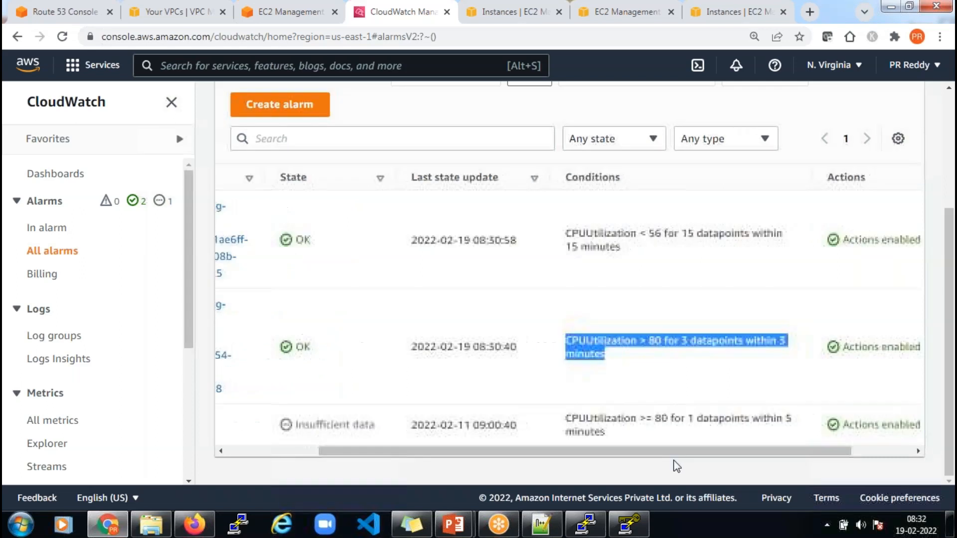
pyautogui.click(756, 358)
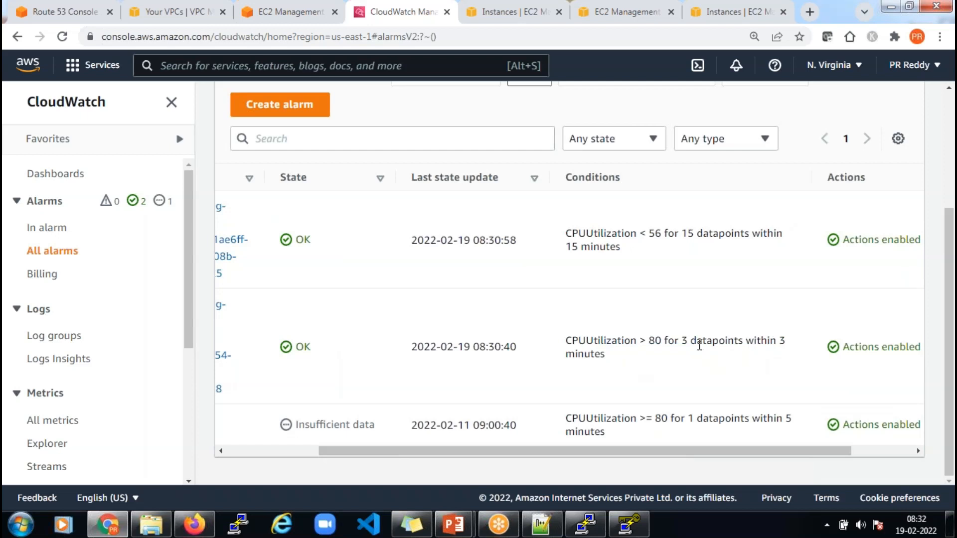
pyautogui.moveTo(650, 341); pyautogui.dragTo(662, 357)
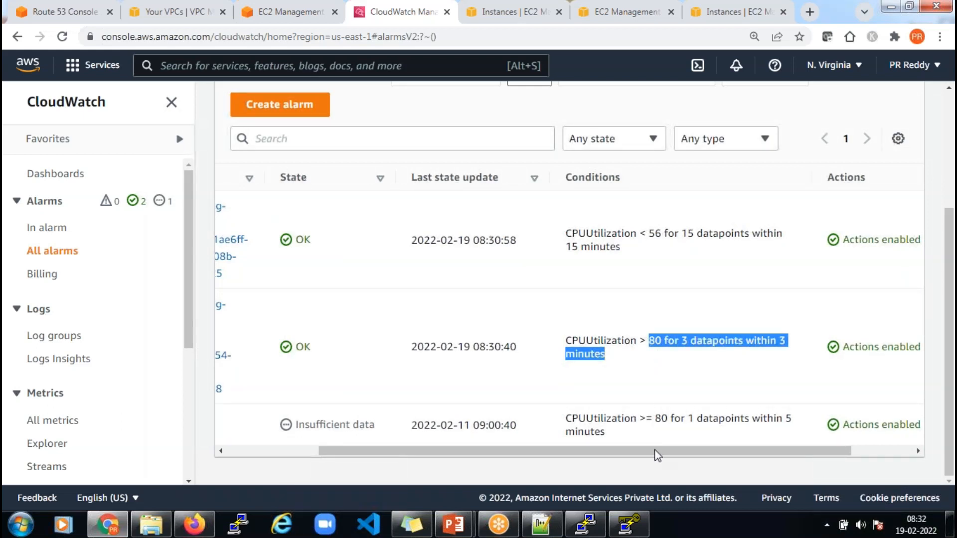
pyautogui.moveTo(576, 452); pyautogui.dragTo(455, 461)
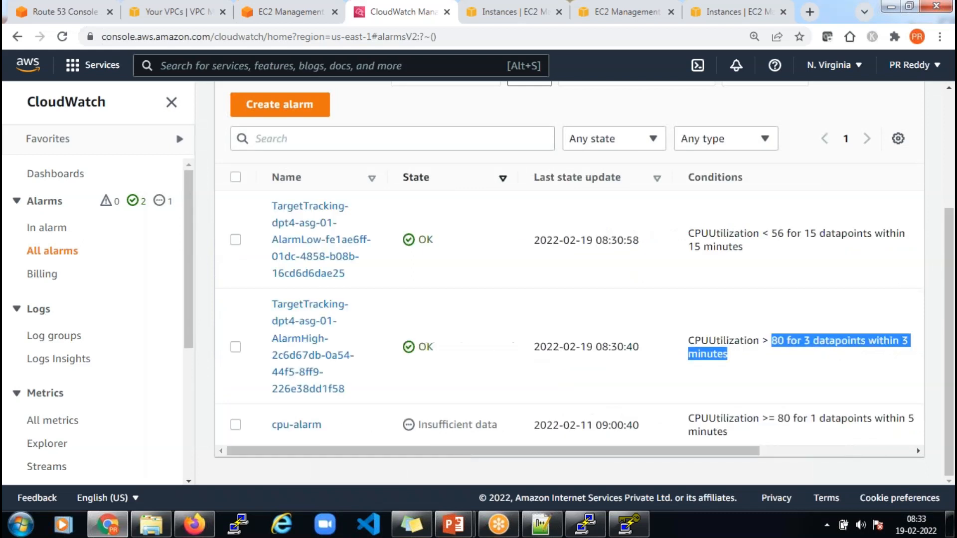
# Return to dpt4-asg-01's instance list showing its single InService t2.micro instance
pyautogui.click(294, 14)
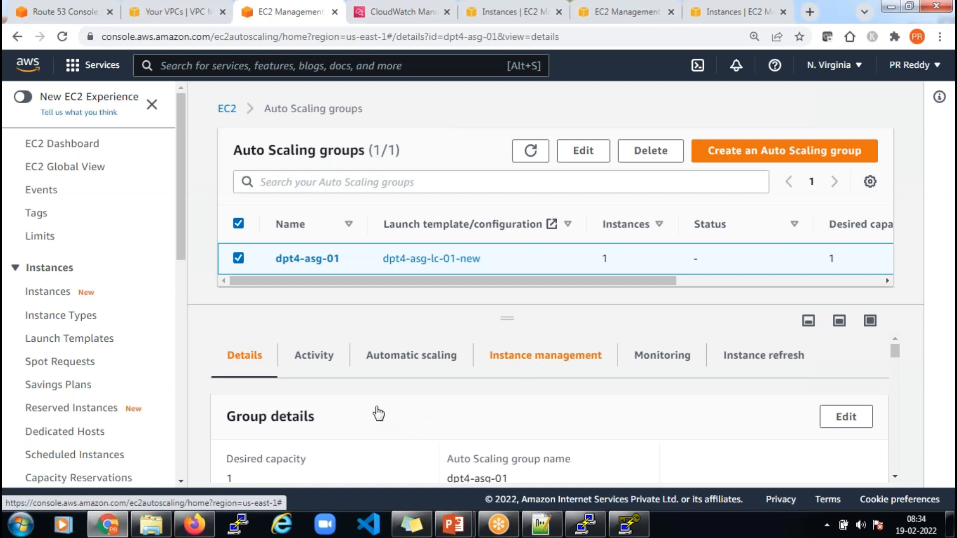
pyautogui.scroll(-3, 443, 403)
pyautogui.scroll(1, 387, 384)
pyautogui.scroll(2, 387, 387)
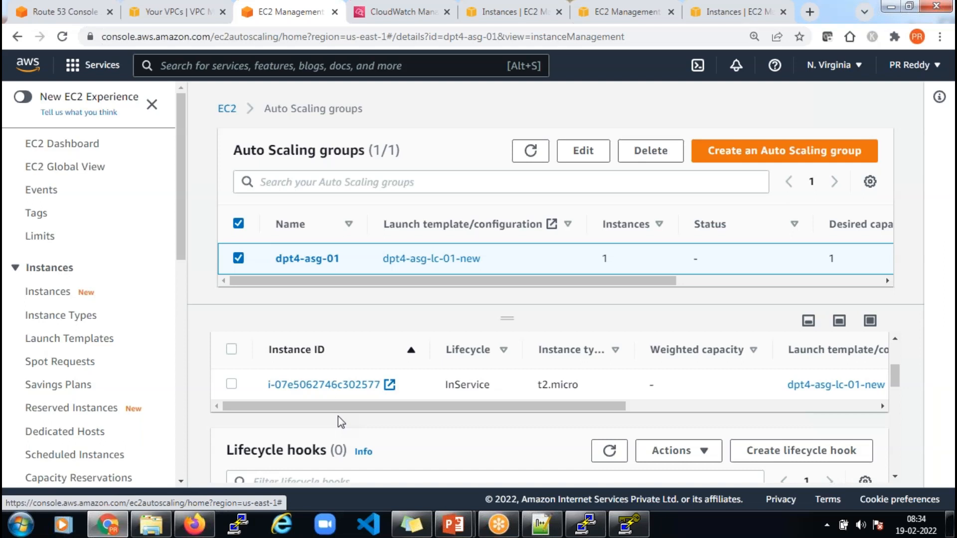
# Select the InService instance i-07e5062746c302577 in the Instance management table
pyautogui.click(231, 384)
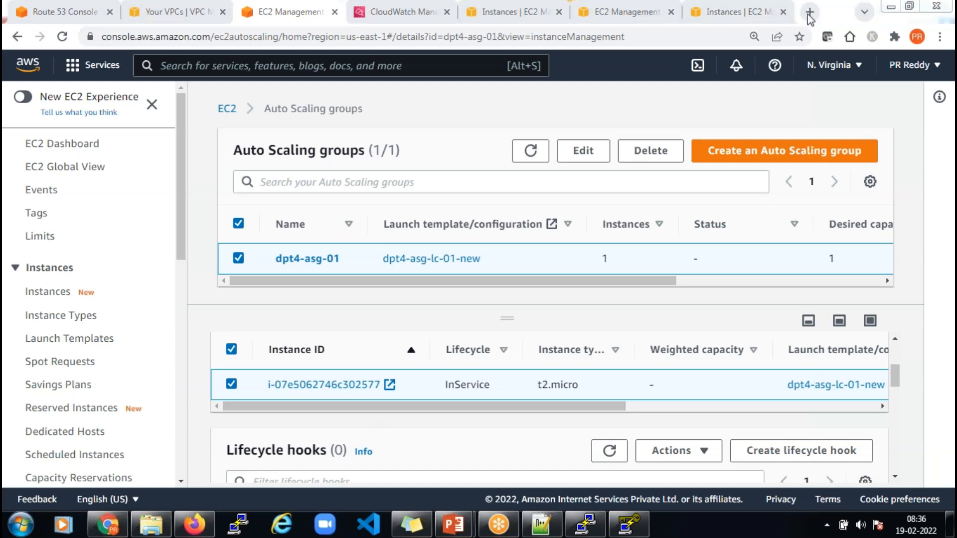
# Refresh all CloudWatch alarms to see dpt4-asg-01 AlarmHigh (CPUUtilization > 80) In alarm
pyautogui.click(408, 12)
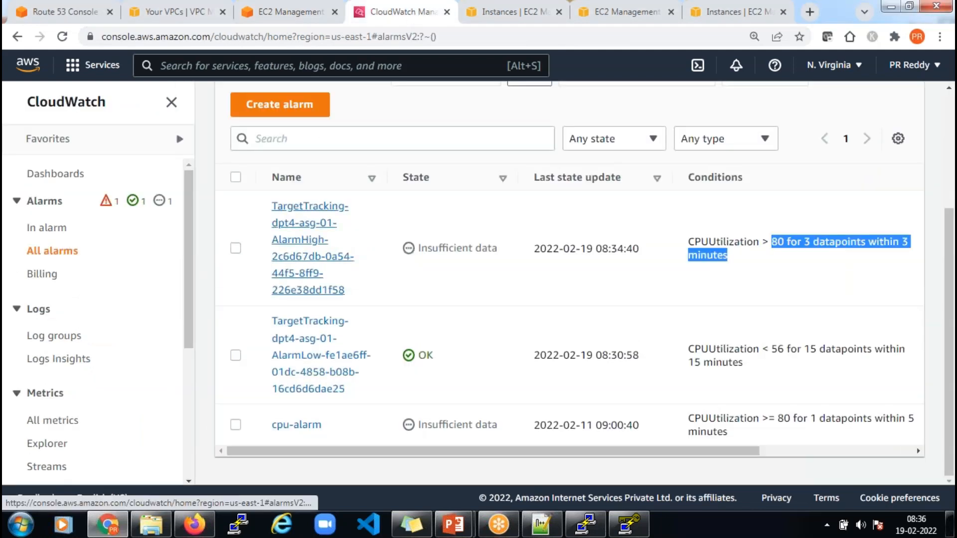
pyautogui.click(62, 254)
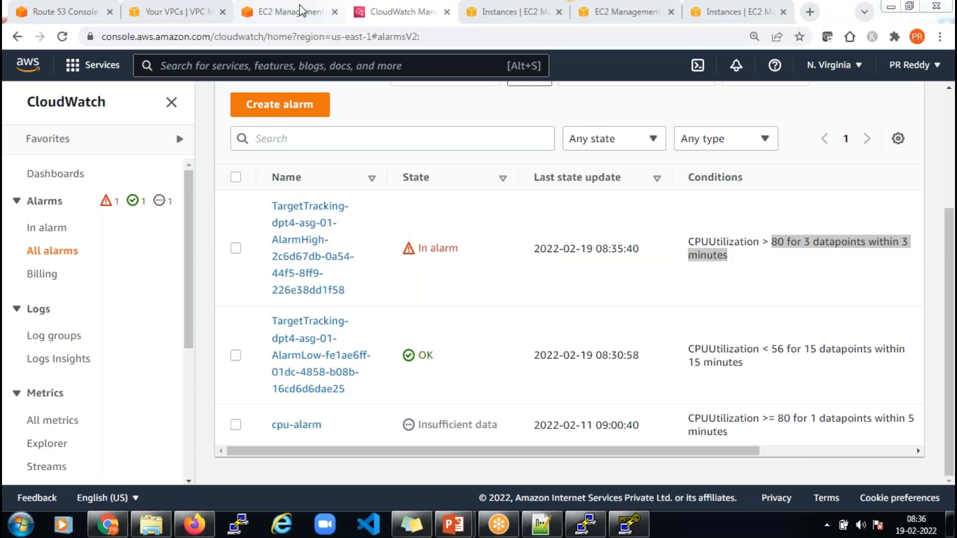
pyautogui.click(288, 10)
# Refresh Auto Scaling groups to confirm dpt4-asg-01 runs 2 instances, then open Target Groups
pyautogui.click(530, 150)
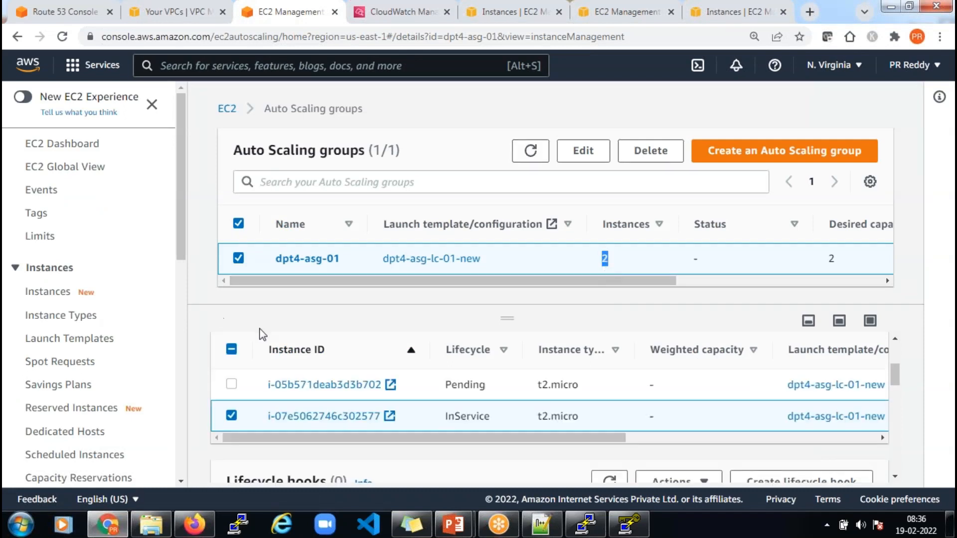
pyautogui.scroll(-6, 134, 387)
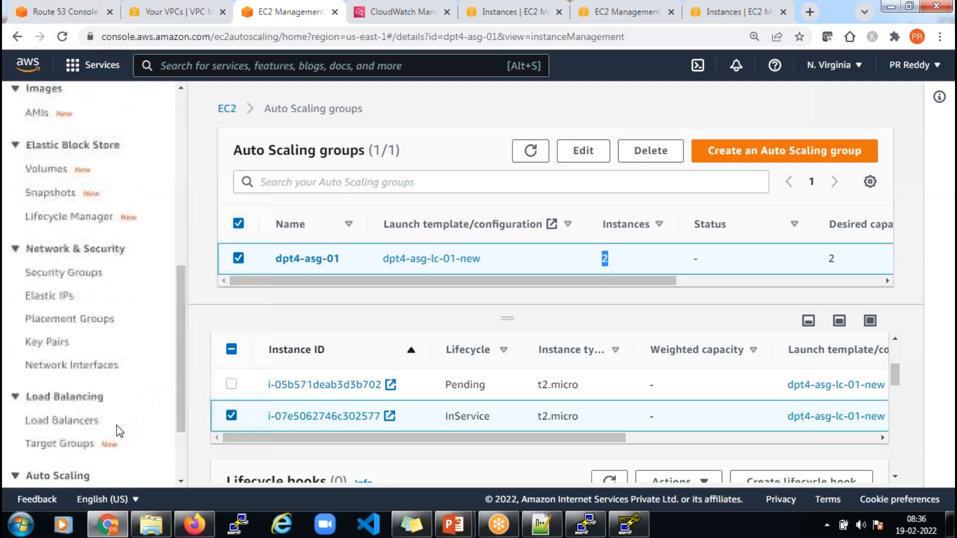
pyautogui.scroll(-2, 120, 432)
pyautogui.click(73, 343)
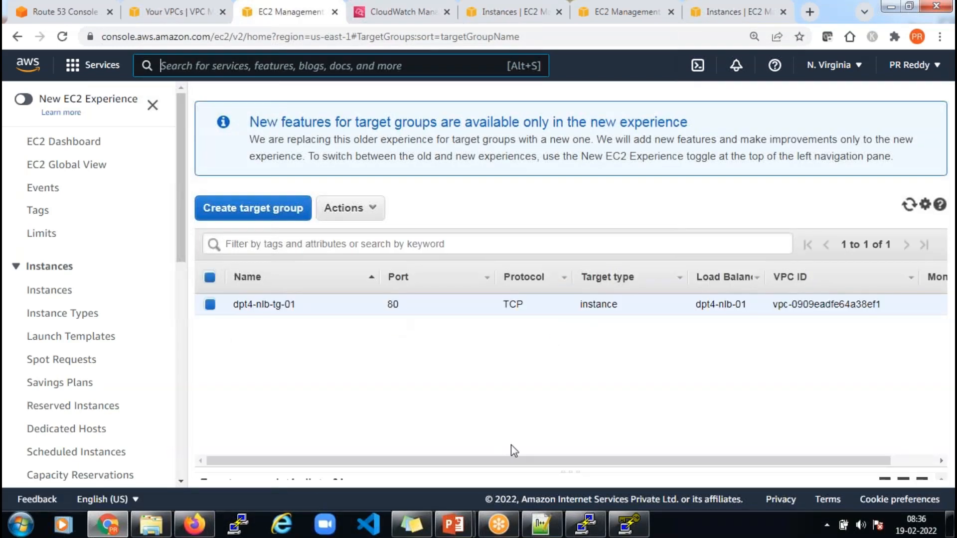
# Show dpt4-nlb-tg-01's two registered targets, highlighting the new one's 'initial' status
pyautogui.moveTo(570, 472); pyautogui.dragTo(568, 345)
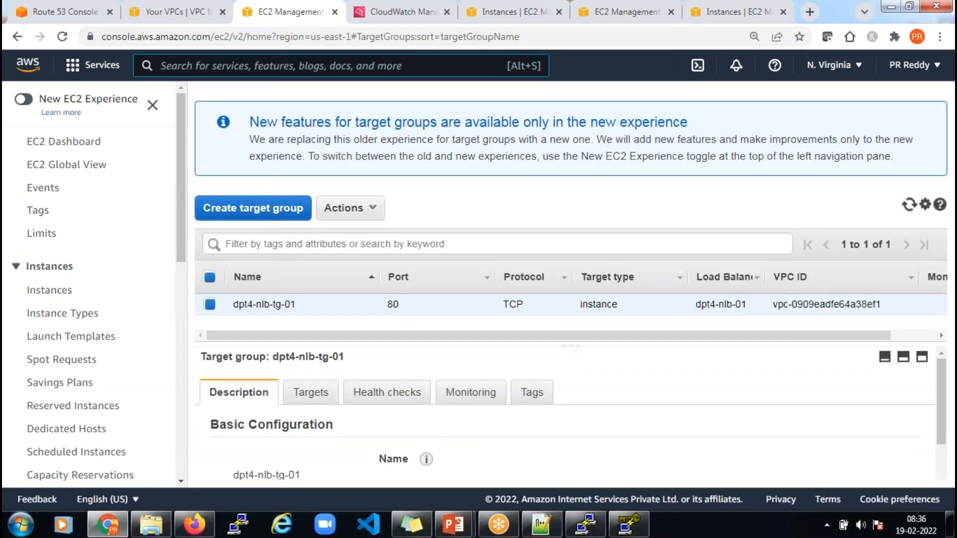
pyautogui.click(310, 399)
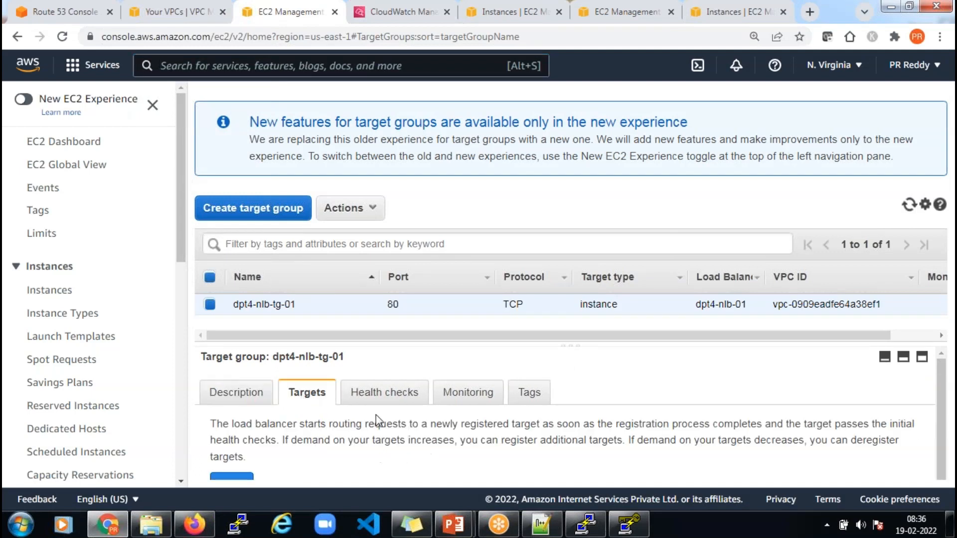
pyautogui.scroll(-3, 388, 438)
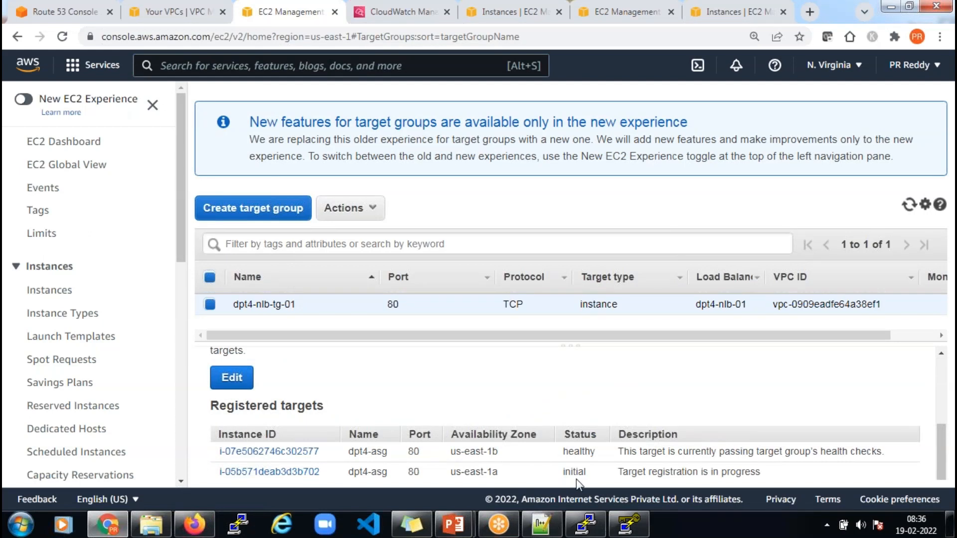
pyautogui.moveTo(559, 472); pyautogui.dragTo(591, 472)
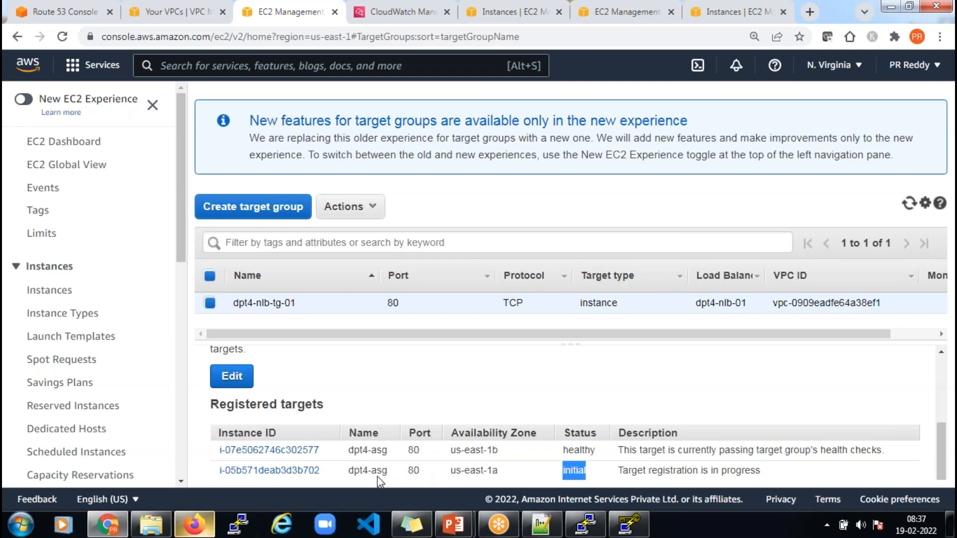
pyautogui.click(203, 525)
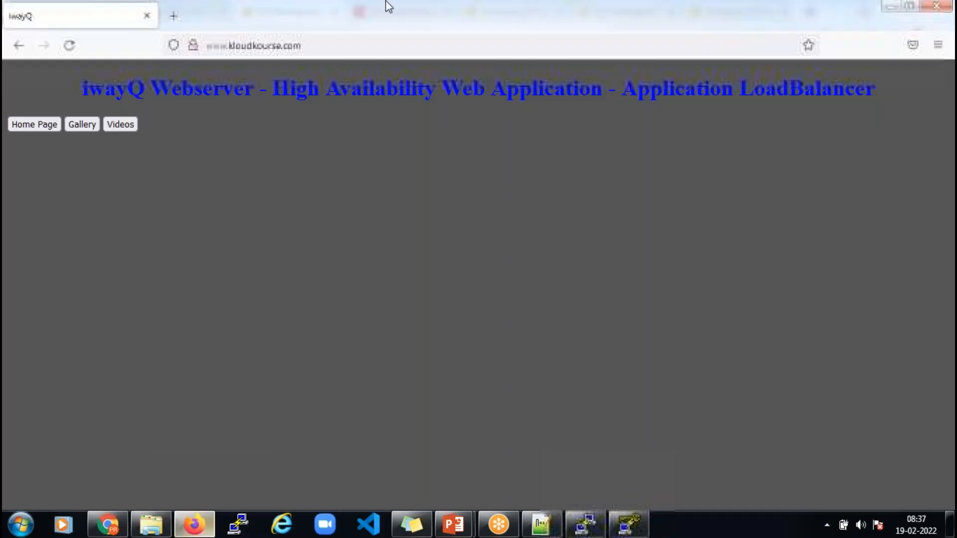
pyautogui.click(355, 48)
pyautogui.press('Return')
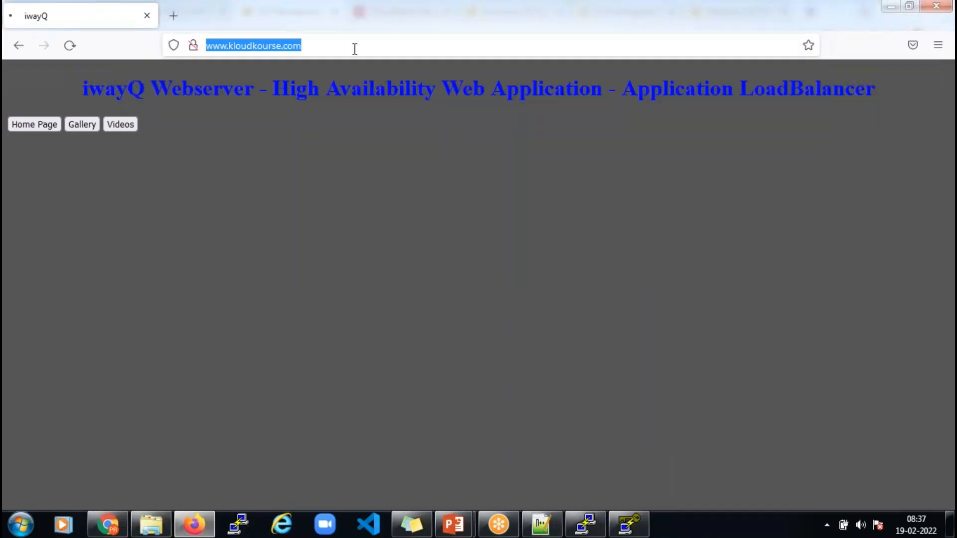
pyautogui.click(355, 48)
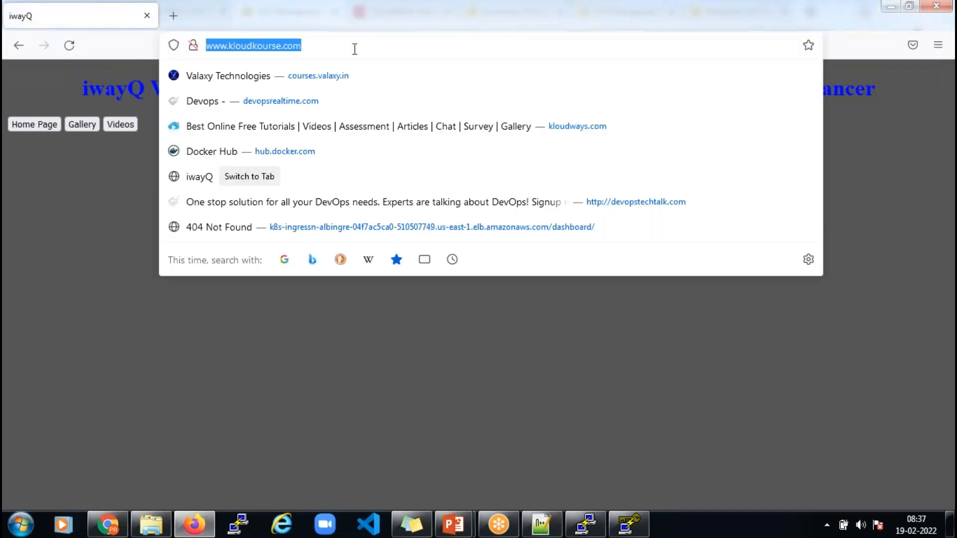
pyautogui.press('Return')
pyautogui.click(355, 48)
pyautogui.press('Return')
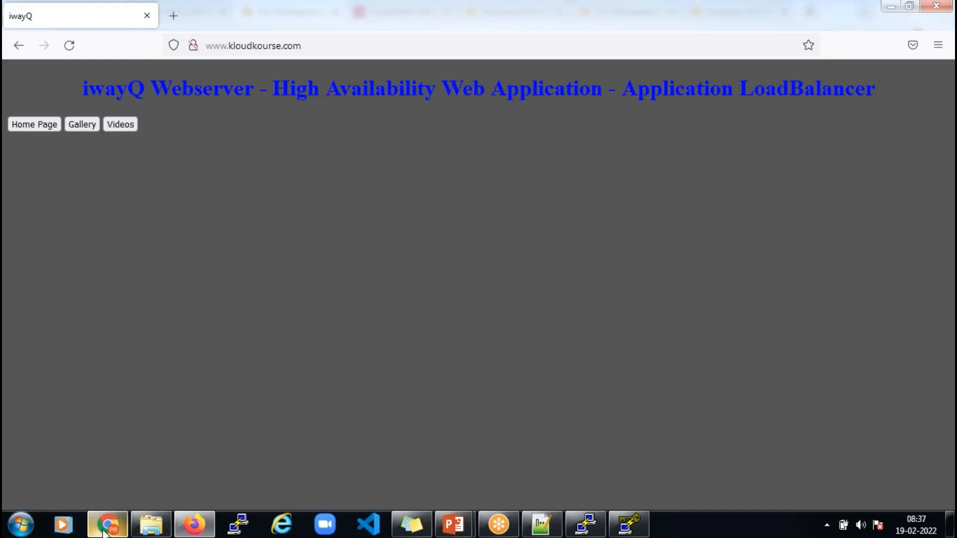
pyautogui.moveTo(105, 531)
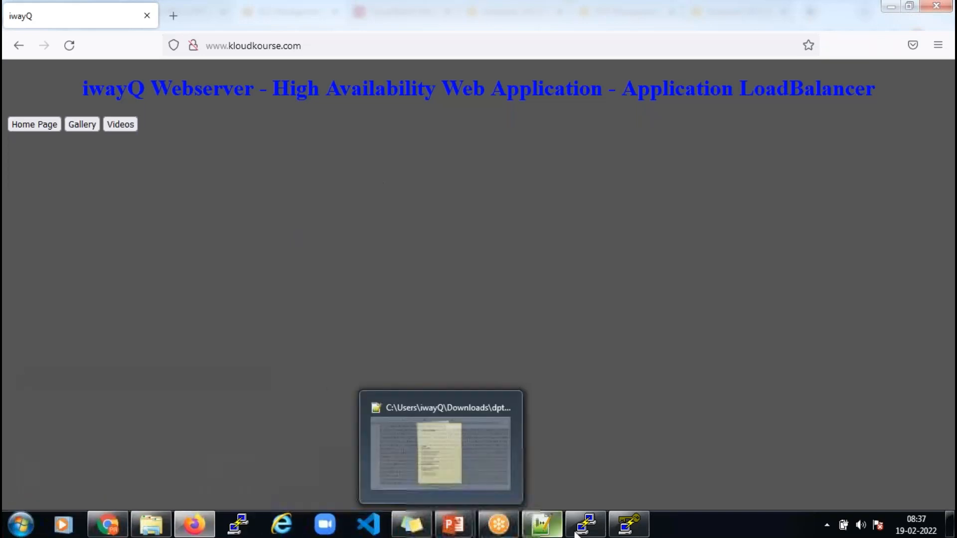
# Interrupt the stress run in the PuTTY session with Ctrl+C
pyautogui.click(592, 532)
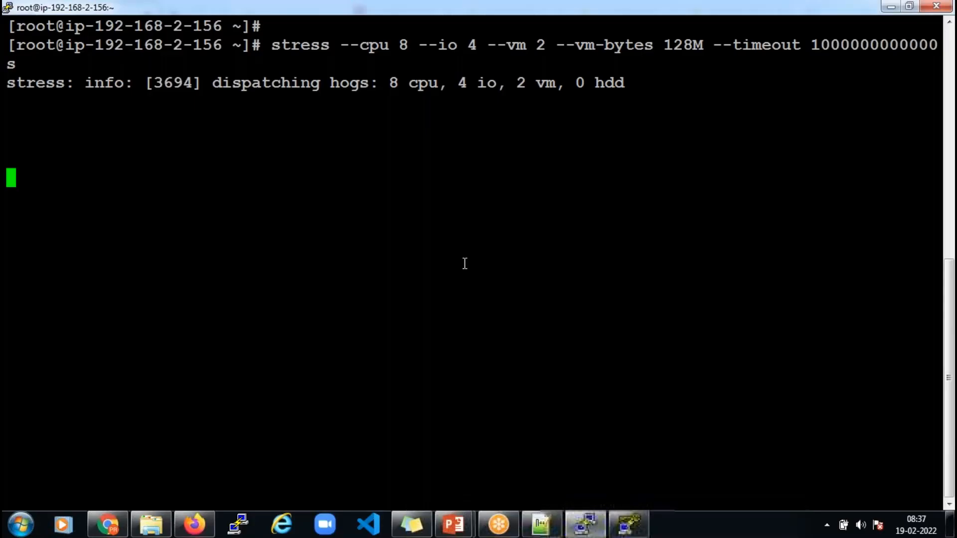
pyautogui.hotkey('ctrl', 'c')
pyautogui.hotkey('ctrl', 'c')
pyautogui.hotkey('ctrl', 'c')
pyautogui.hotkey('ctrl', 'c')
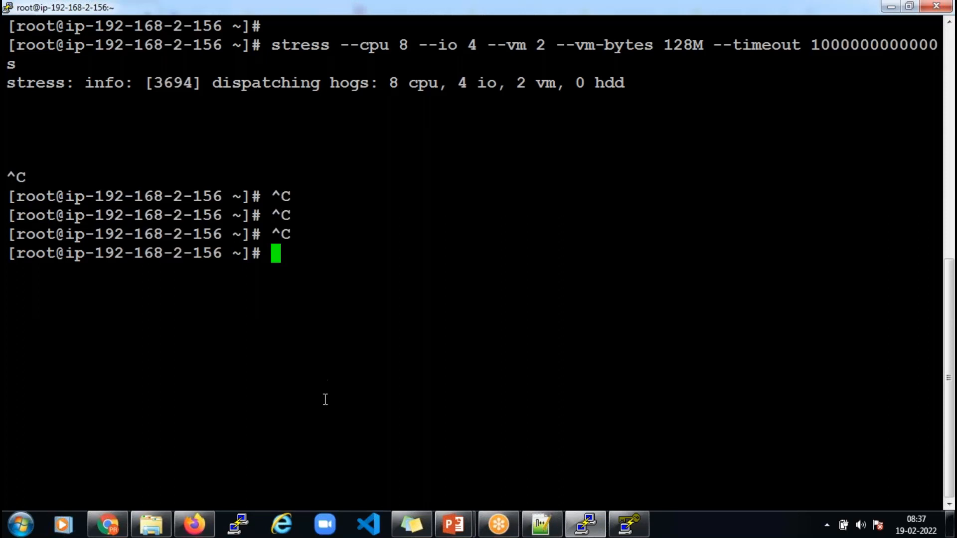
pyautogui.click(108, 525)
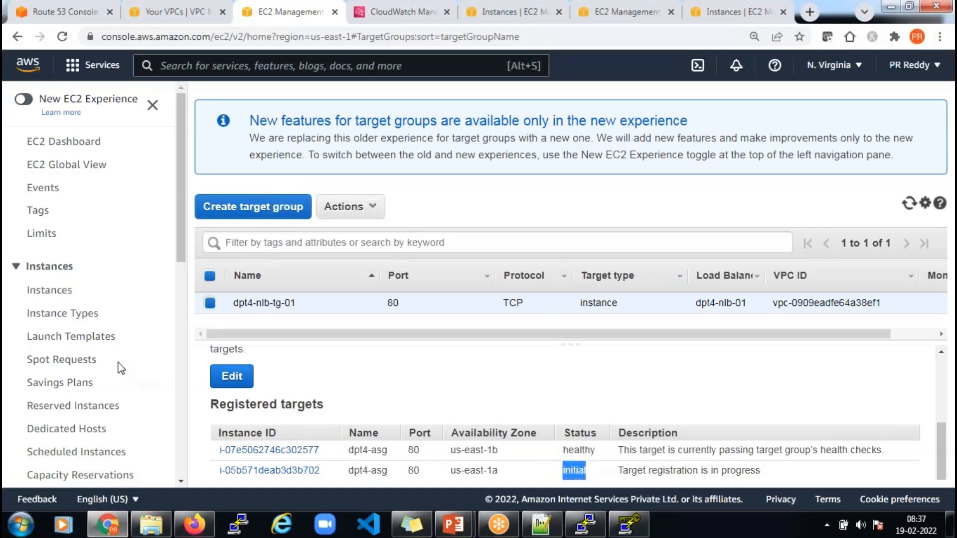
# Go to Auto Scaling Groups to see dpt4-asg-01 with 2 instances and desired capacity 2
pyautogui.scroll(-10, 123, 366)
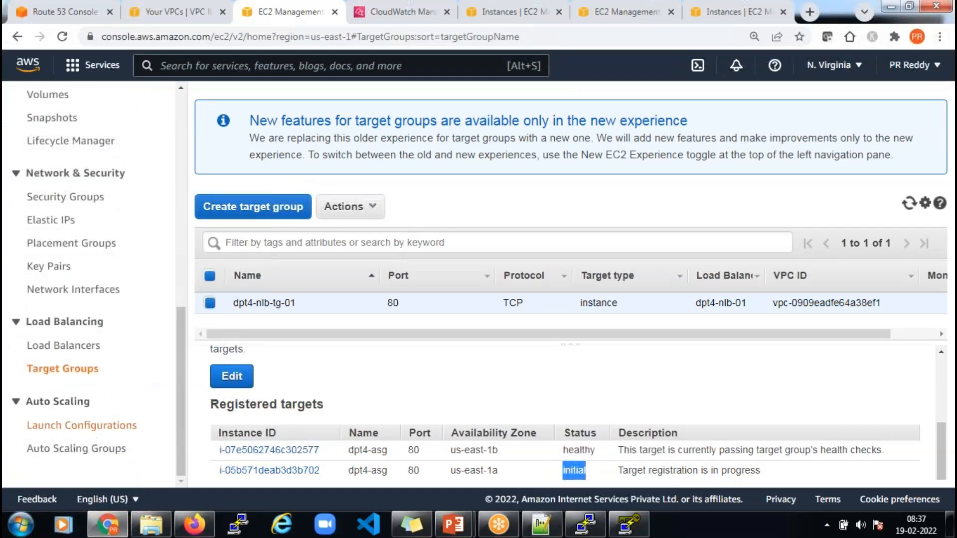
pyautogui.click(63, 452)
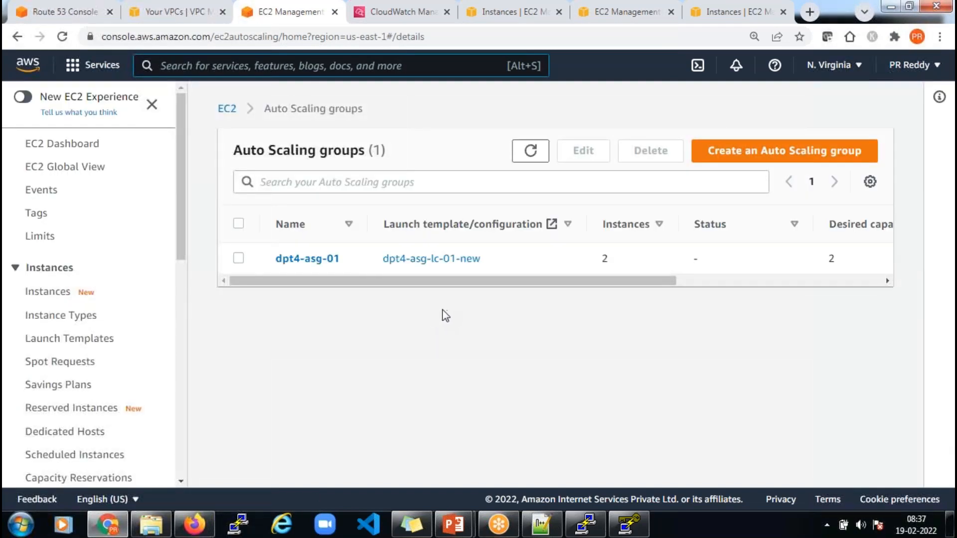
# Delete Auto Scaling group dpt4-asg-01, confirming with 'delete'
pyautogui.click(239, 259)
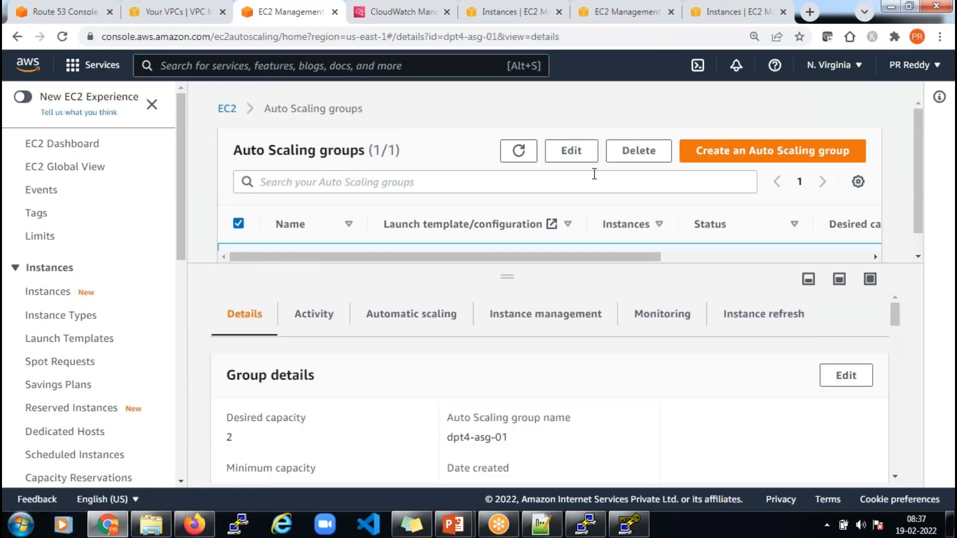
pyautogui.click(633, 150)
pyautogui.click(397, 335)
pyautogui.write('delete')
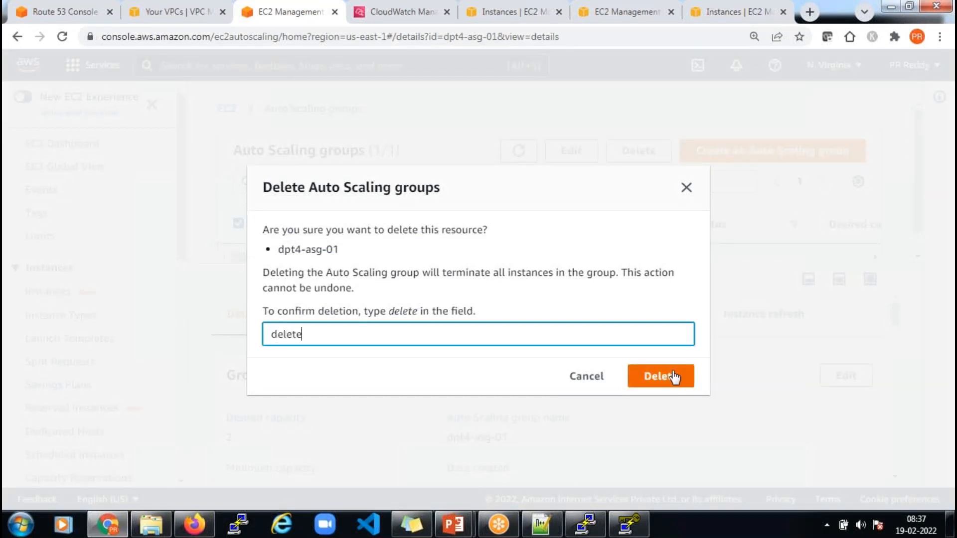
pyautogui.click(672, 377)
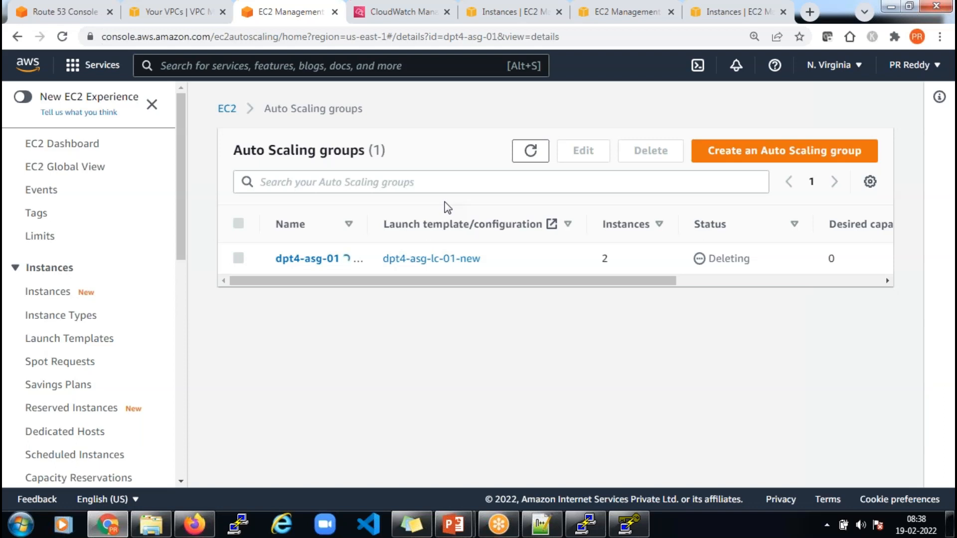
# Open the Load Balancers list under Load Balancing in the EC2 sidebar
pyautogui.scroll(-1, 179, 299)
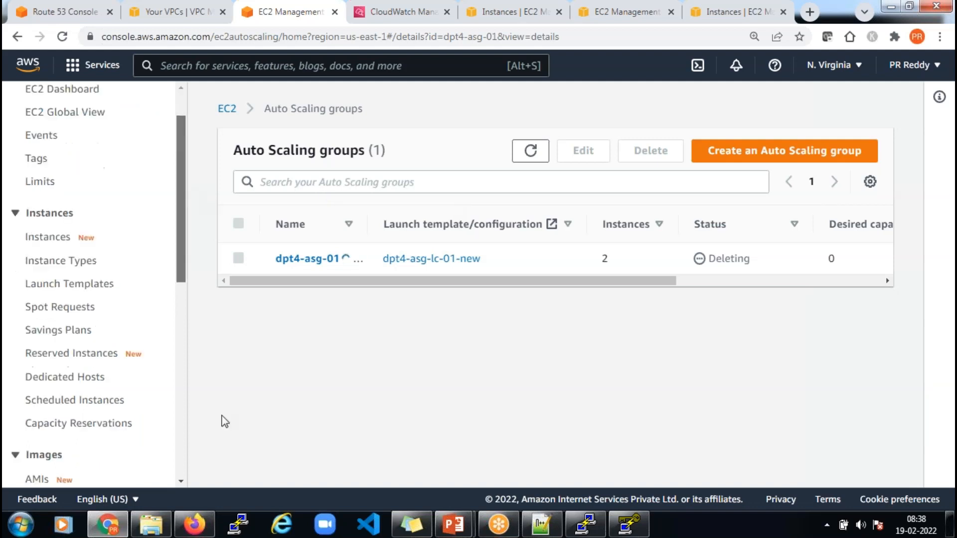
pyautogui.scroll(-5, 226, 439)
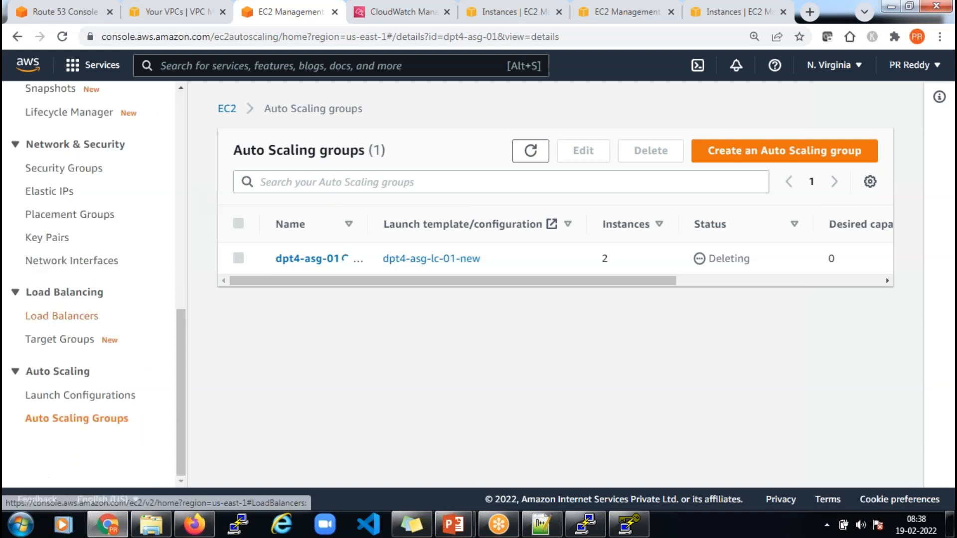
pyautogui.click(74, 317)
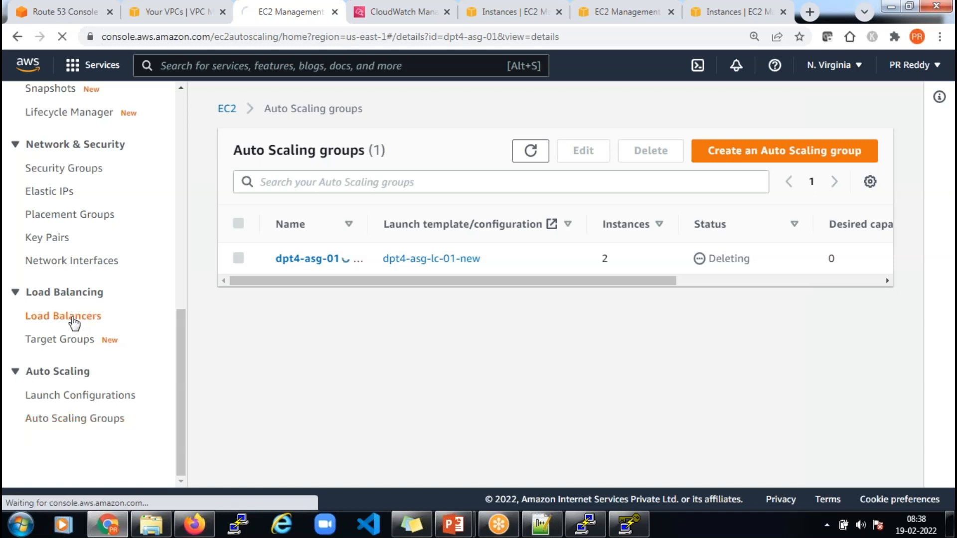